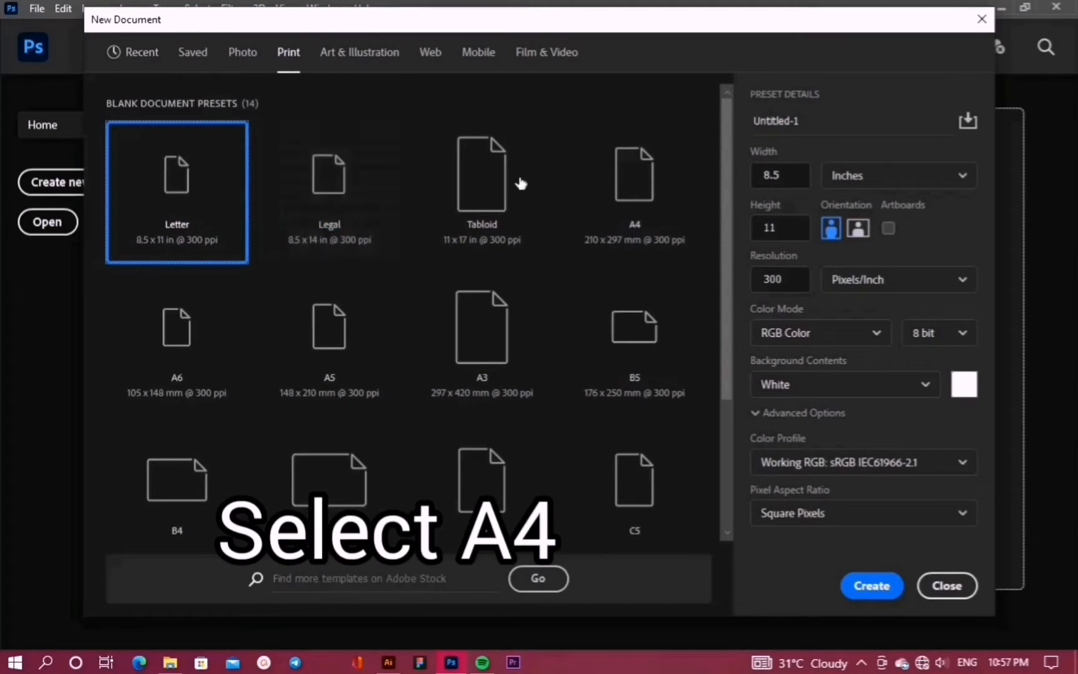
Create a new A4 document, 2480 x 3508 px at 300 ppi, with a white background
click(620, 184)
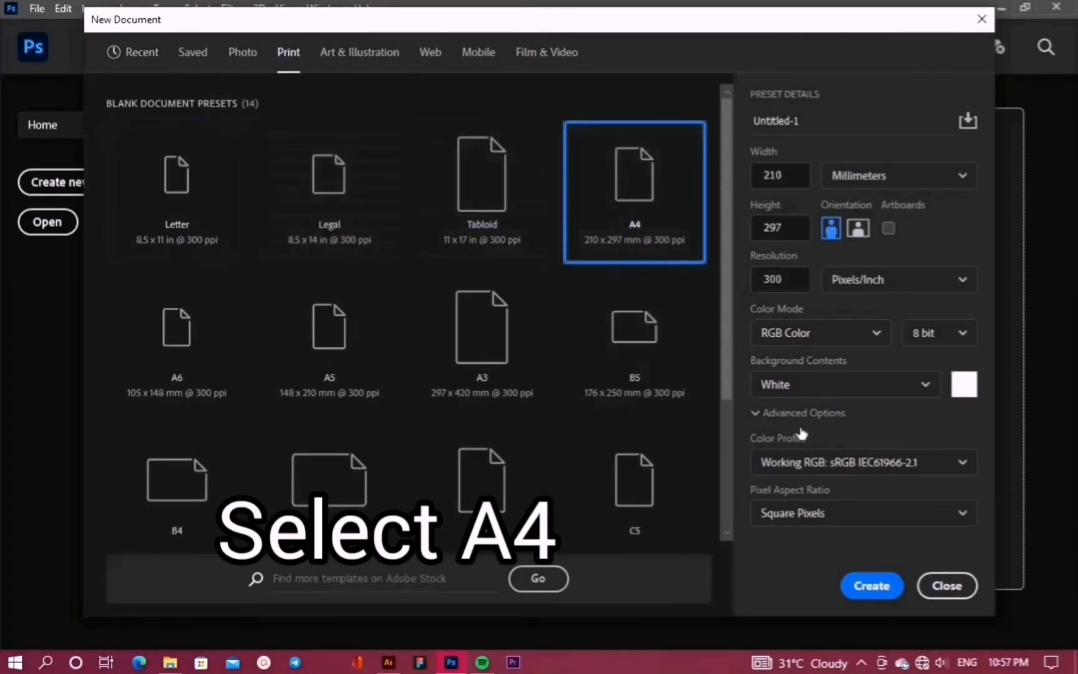
click(870, 588)
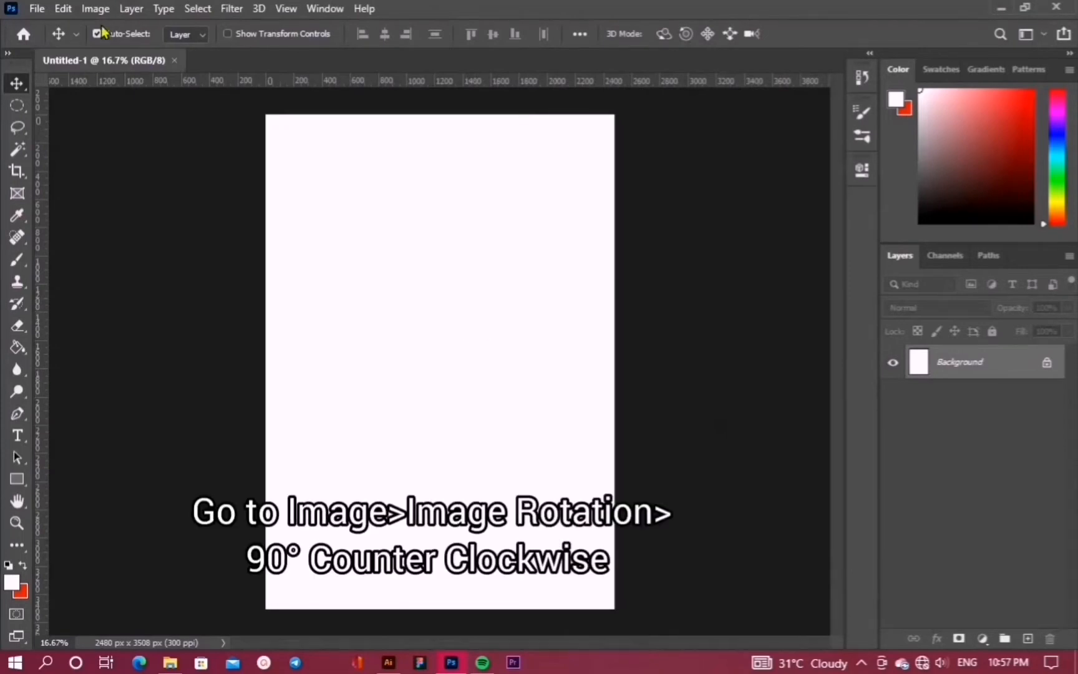
Rotate the canvas 90° counter clockwise to landscape, 3508 x 2480 px
click(91, 8)
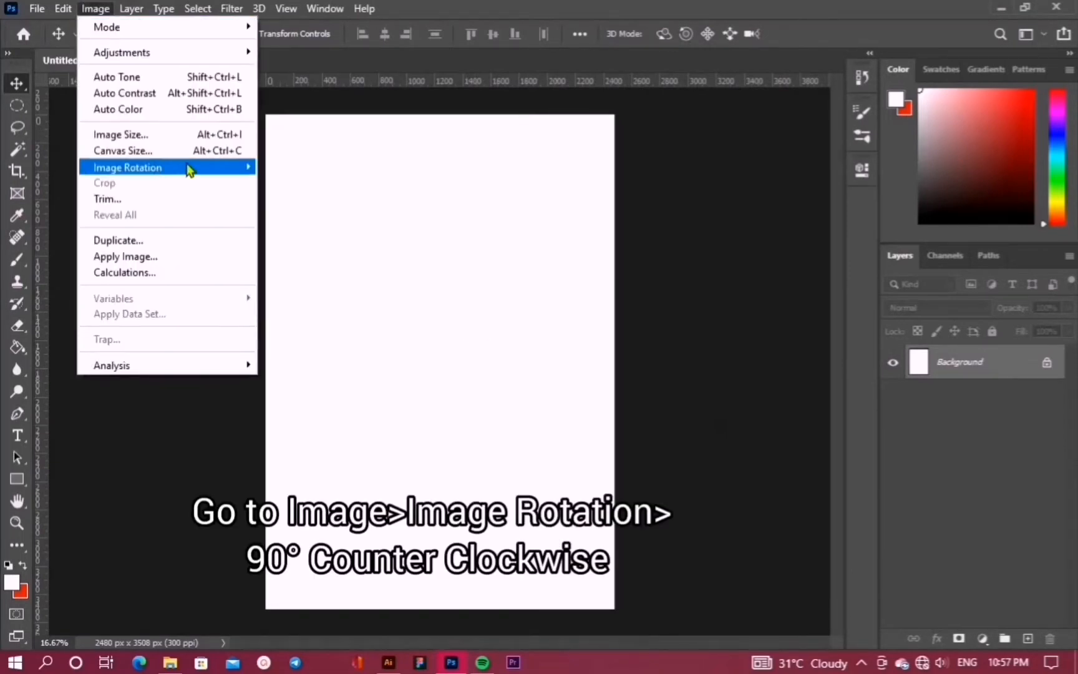
mouse_move(156, 168)
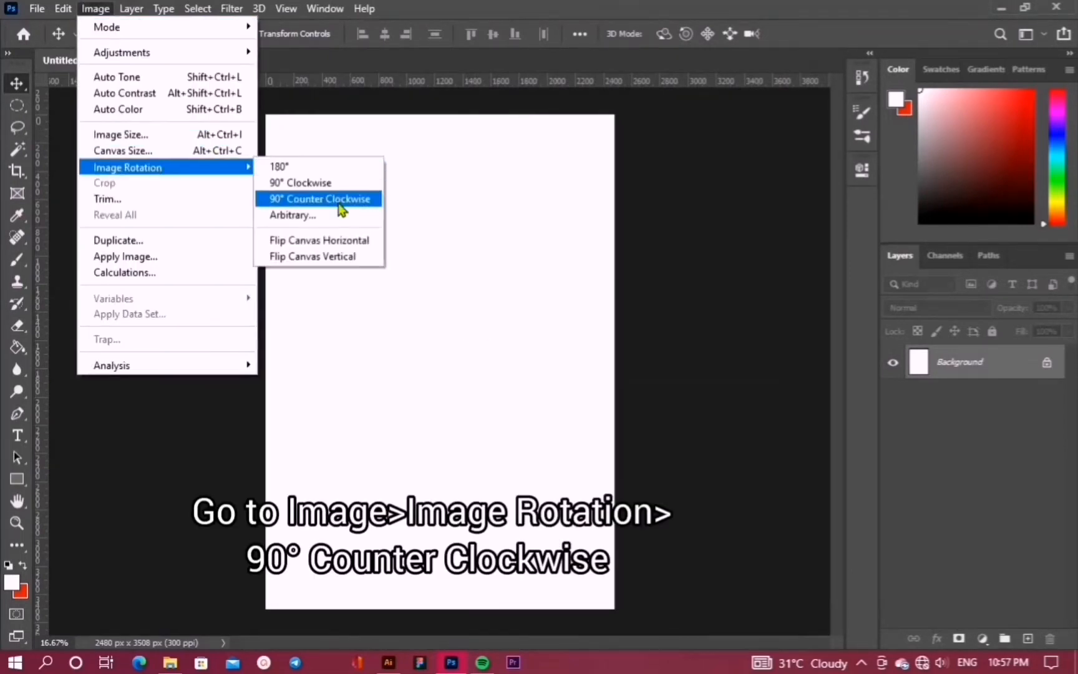
click(340, 205)
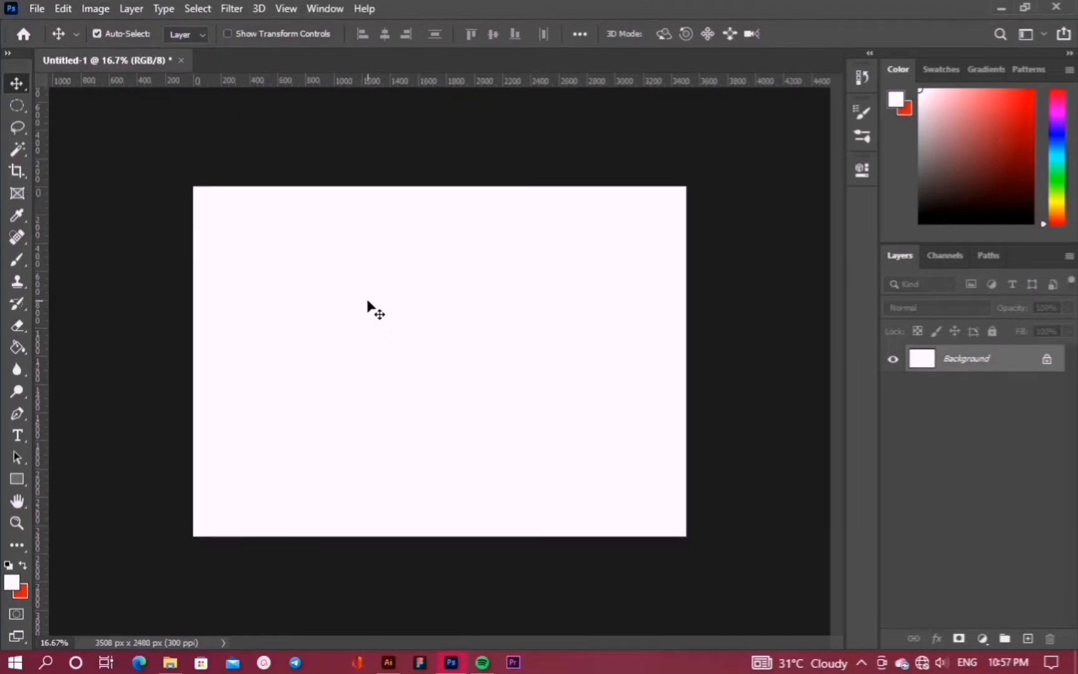
scroll(376, 323, up, 1)
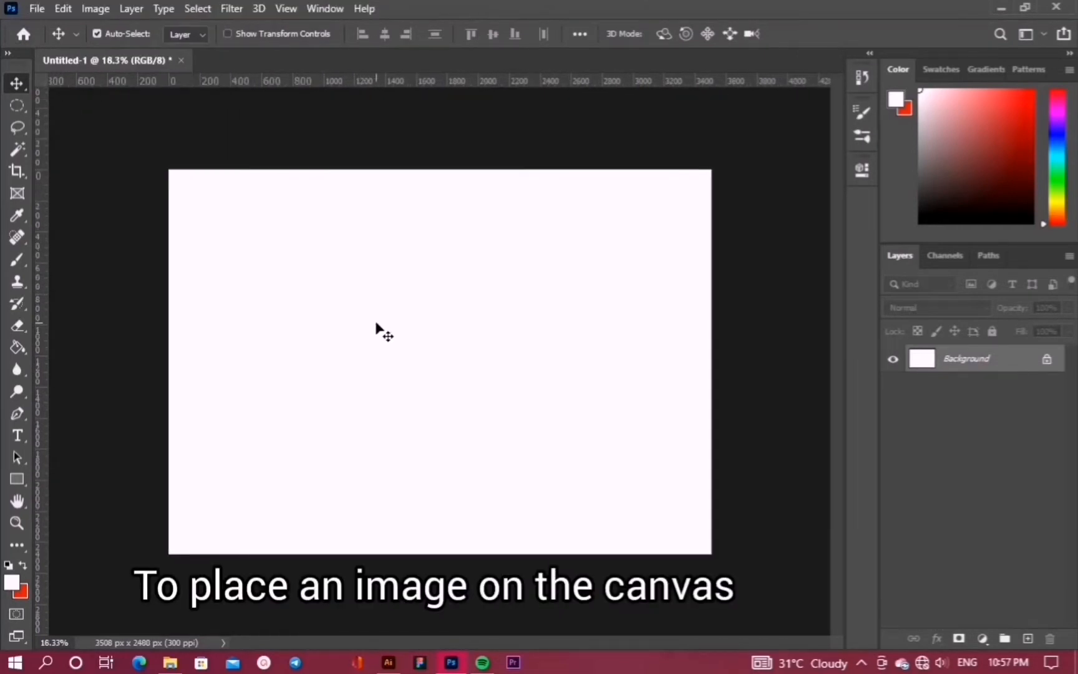
Place the 'ss' wooden-floor image into the canvas as an embedded layer
click(32, 8)
key(Escape)
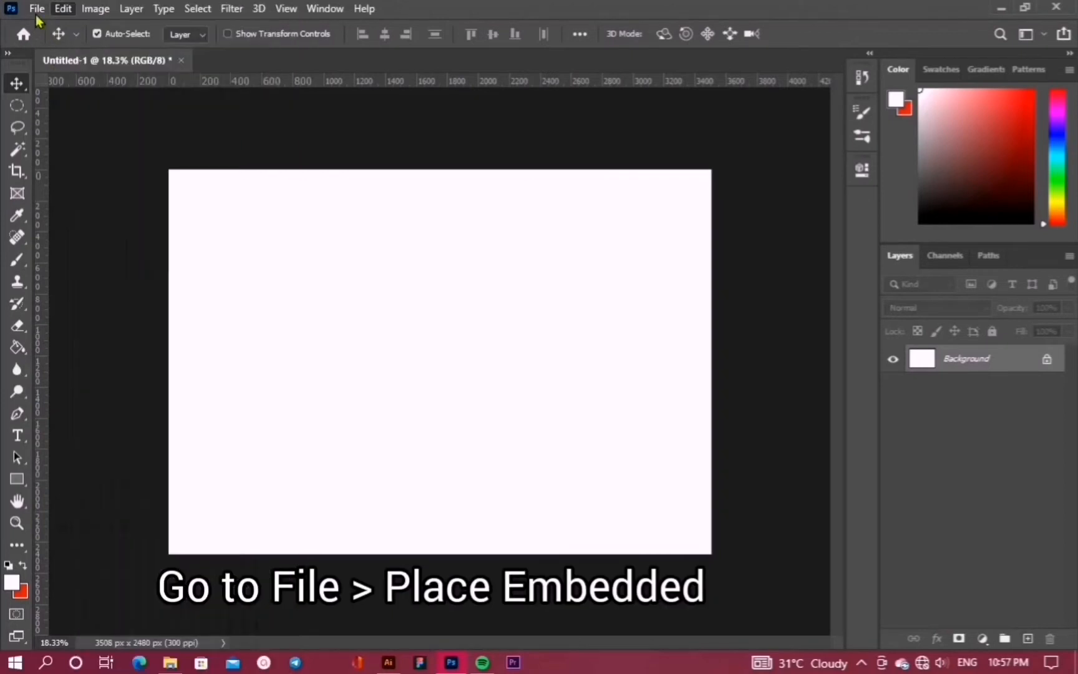
click(37, 9)
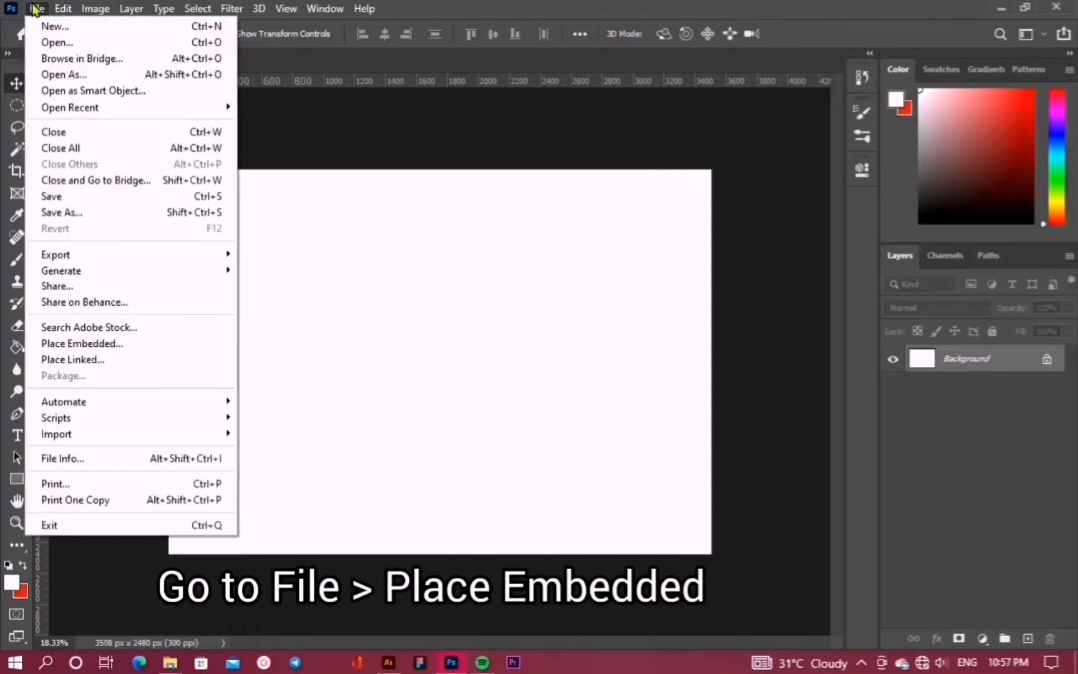
click(77, 346)
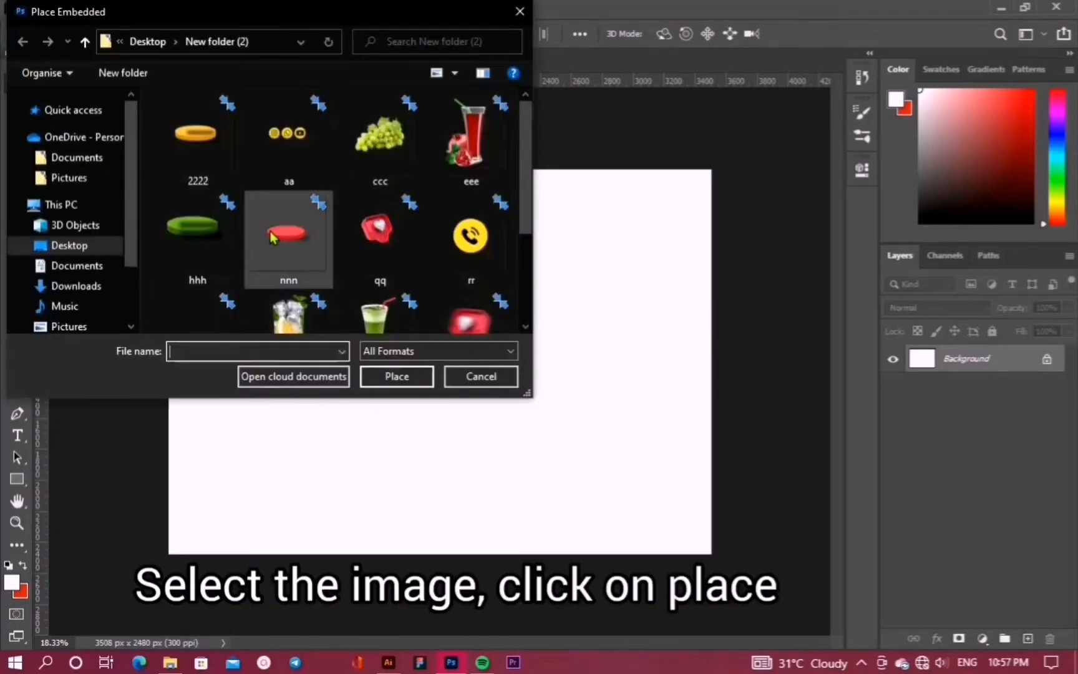
scroll(287, 250, down, 2)
click(203, 187)
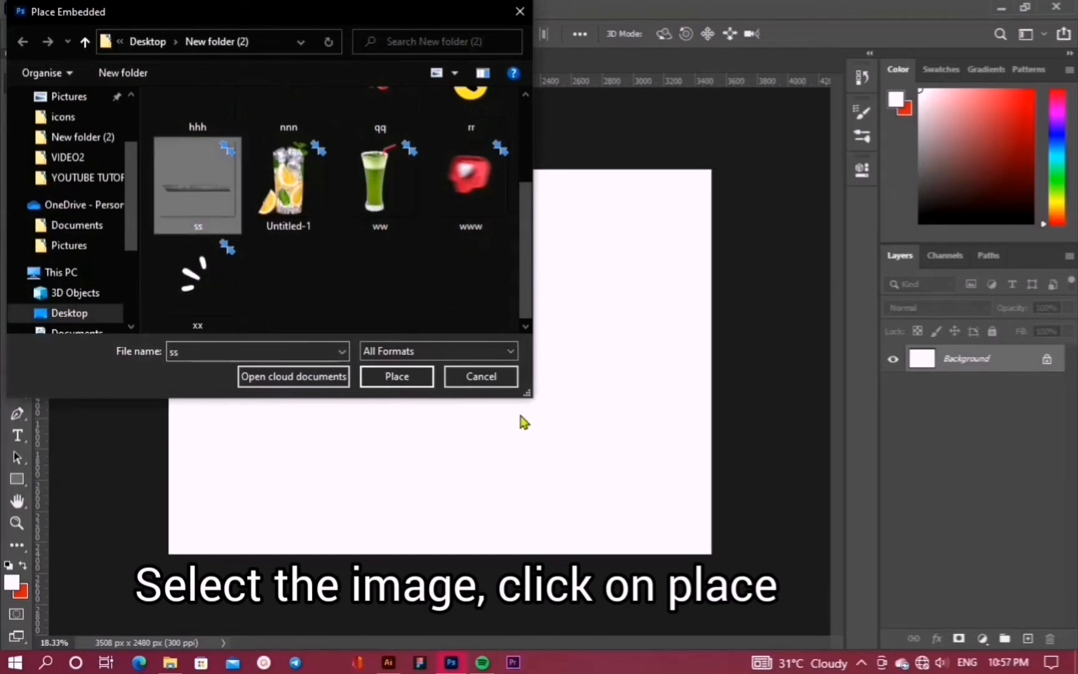
click(394, 376)
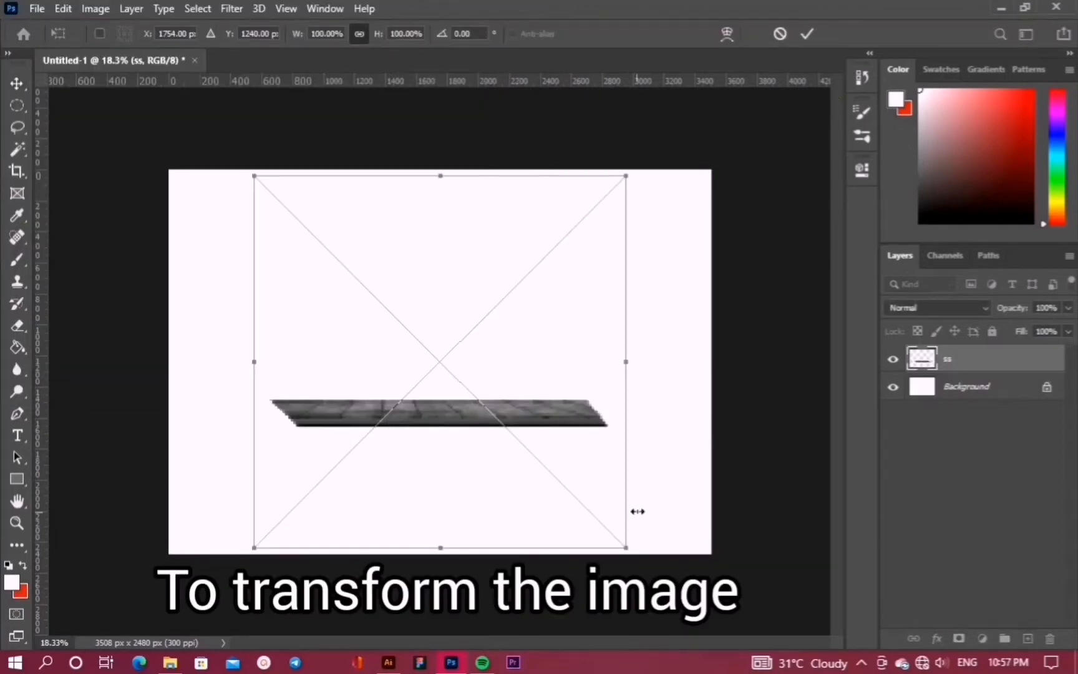
Scale the floor image wider, move it to the canvas bottom, commit, and nudge it into place
drag(627, 360, 743, 362)
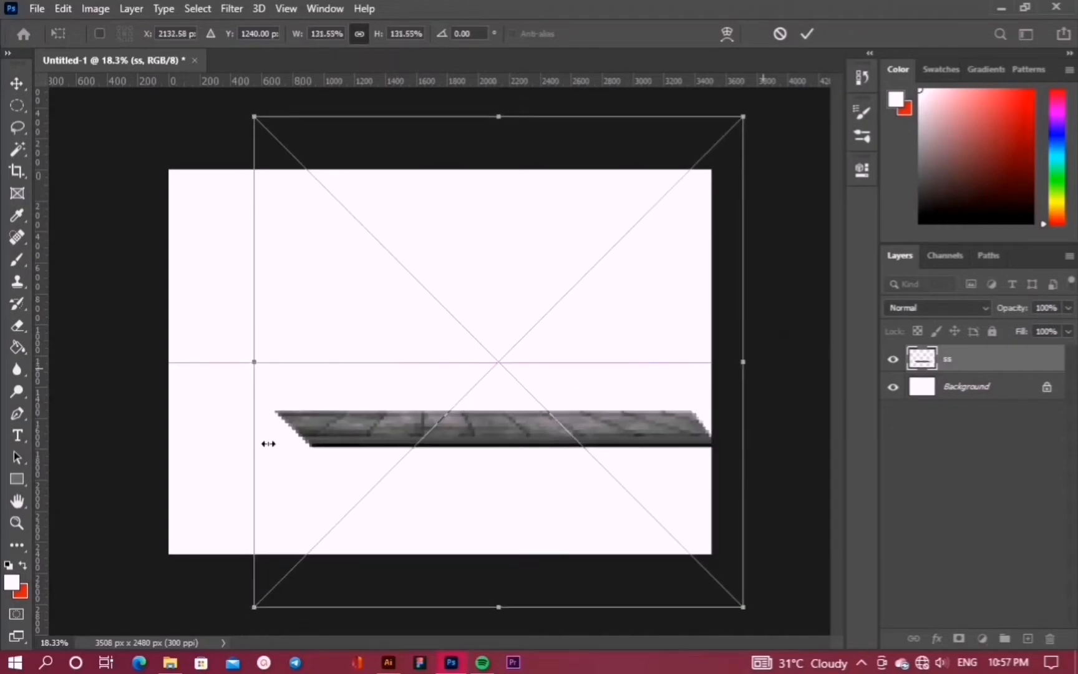
drag(254, 361, 105, 362)
drag(511, 457, 500, 533)
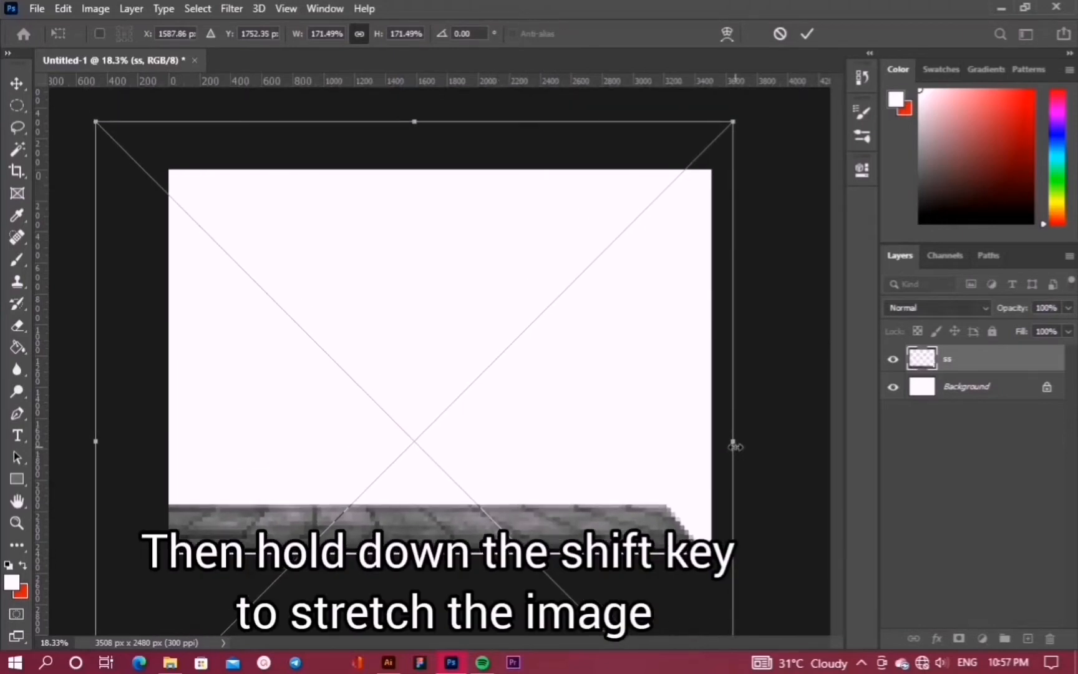
drag(734, 444, 839, 485)
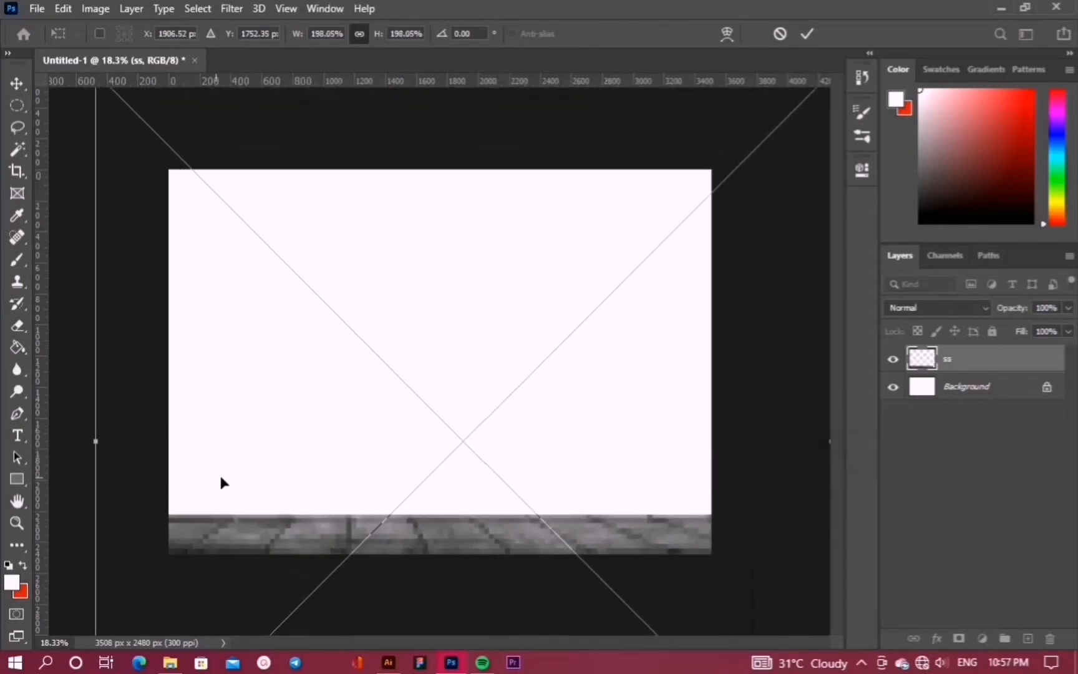
click(799, 41)
key(shift+Up)
key(shift+Up)
key(shift+Up)
key(shift+Up)
key(shift+Up)
key(shift+Up)
key(shift+Up)
key(shift+Up)
key(shift+Up)
key(shift+Up)
key(shift+Up)
key(shift+Up)
key(shift+Up)
key(shift+Up)
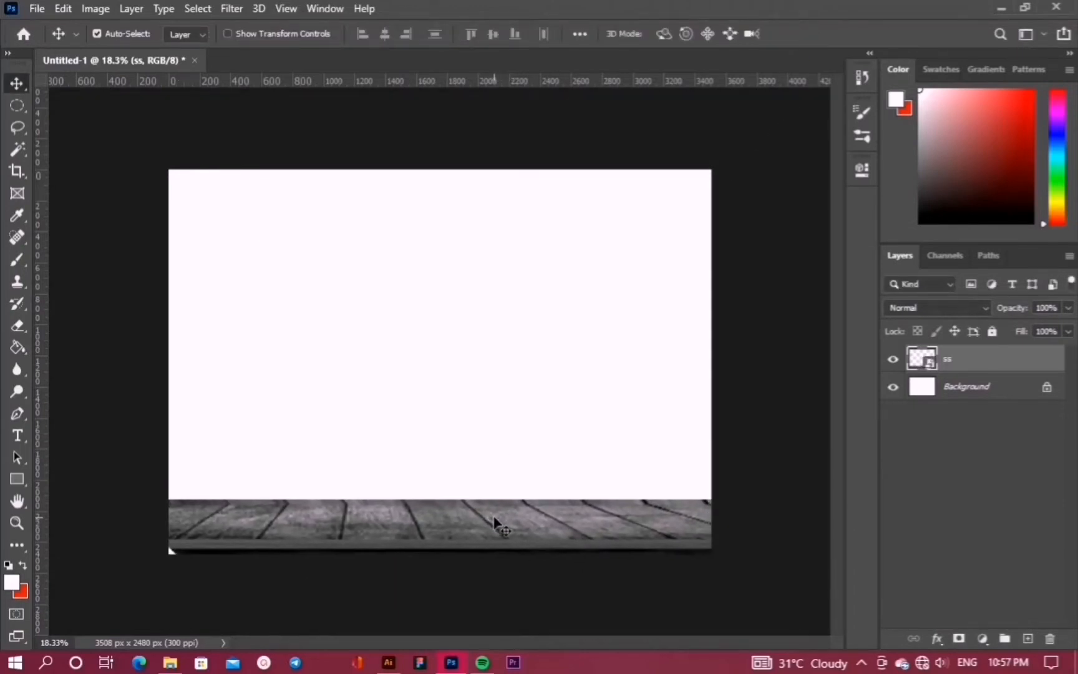
key(shift+Up)
key(shift+Up)
key(shift+Up)
key(shift+Up)
key(shift+Down)
key(shift+Down)
key(shift+Down)
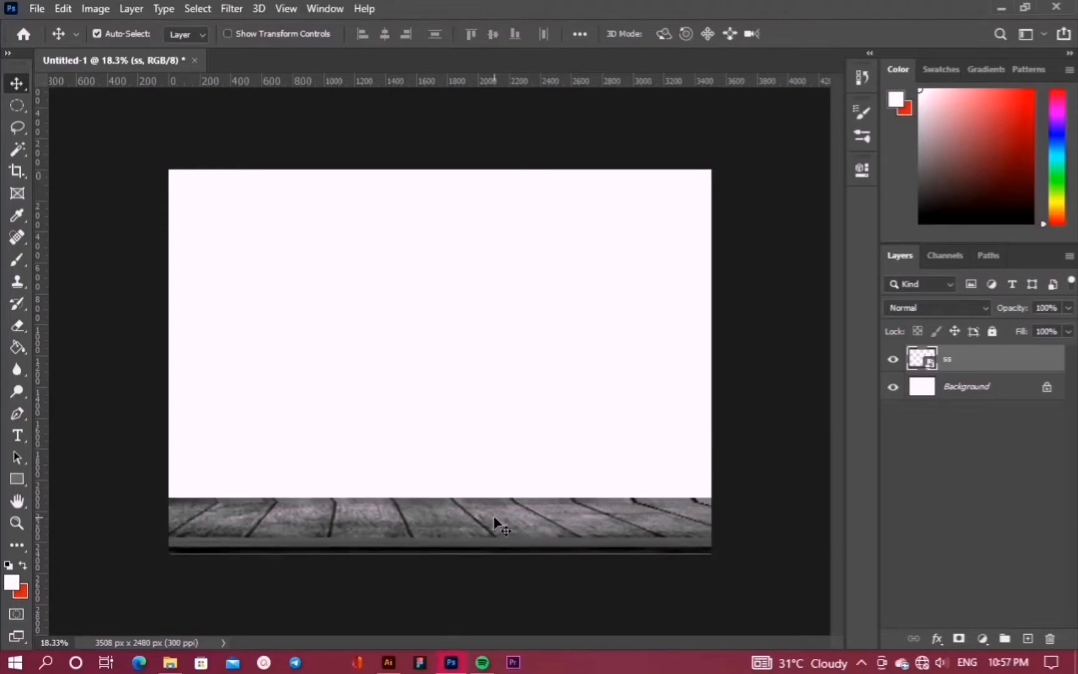
Try stretching the floor taller, cancel it, and nudge the floor down to hide the white strip
key(ctrl+t)
scroll(290, 377, down, 2)
scroll(290, 377, down, 3)
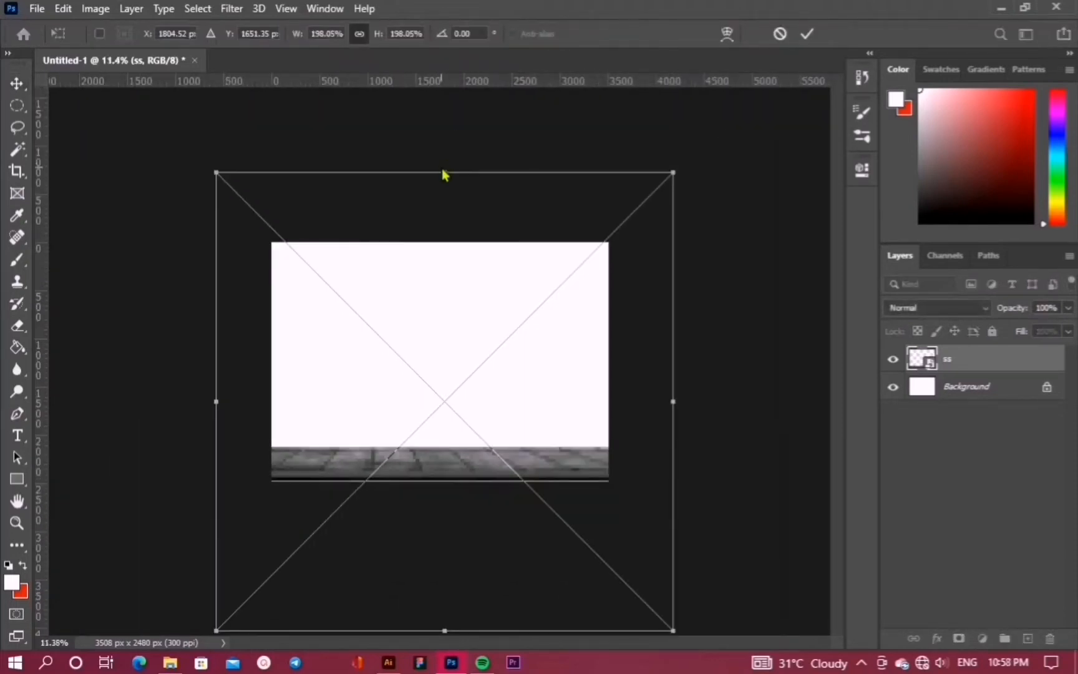
drag(443, 172, 444, 142)
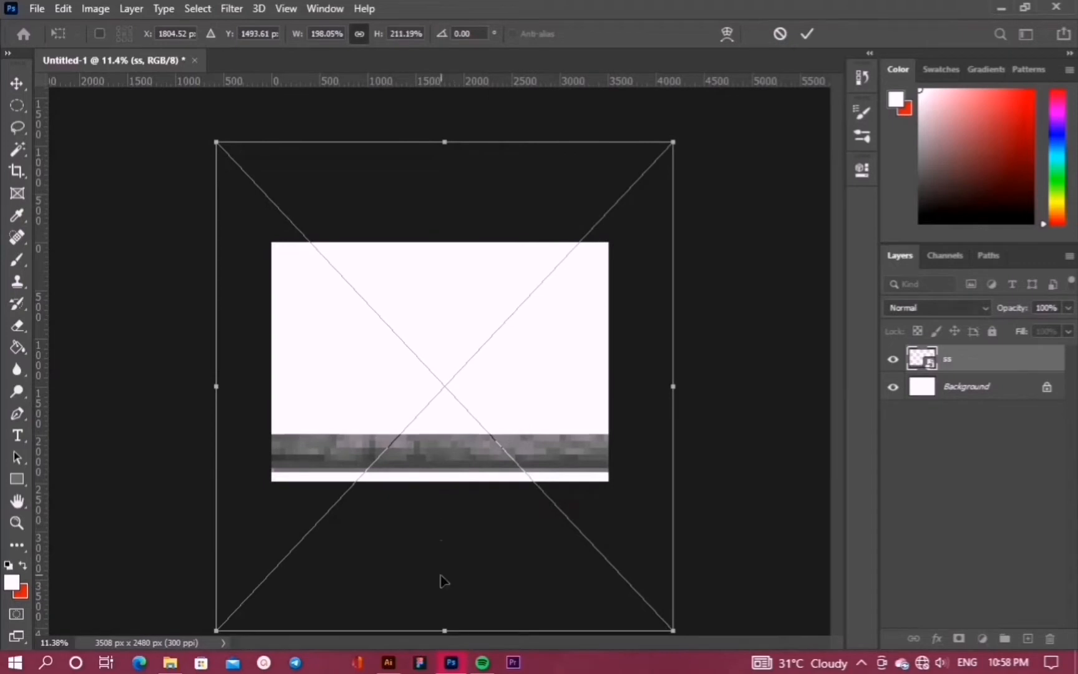
scroll(442, 581, down, 2)
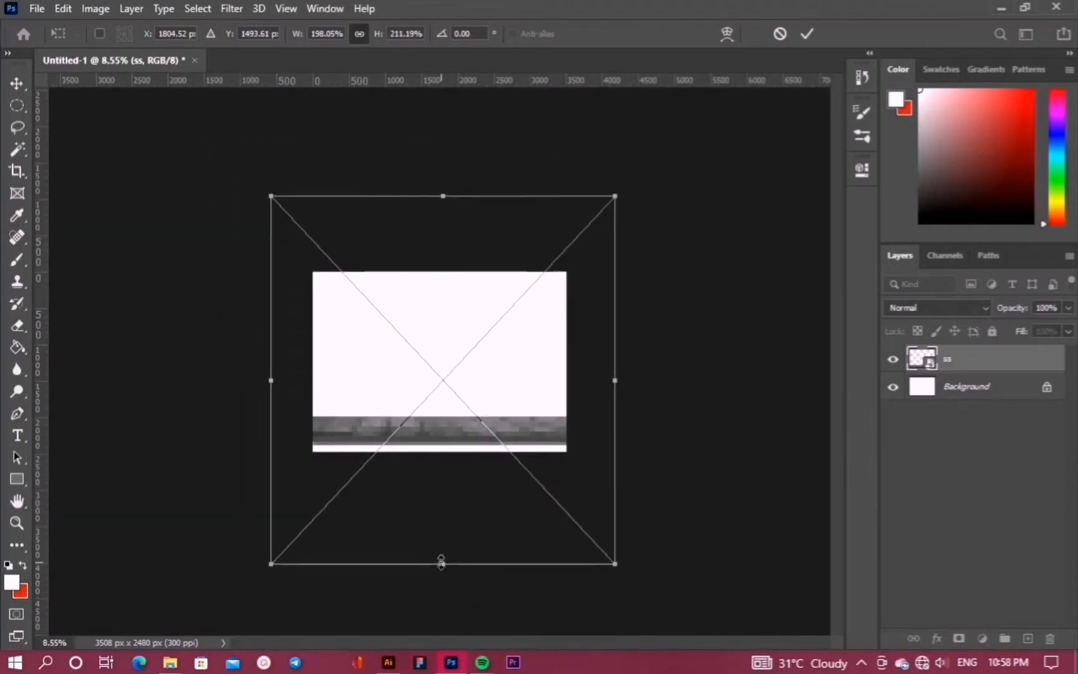
drag(441, 563, 443, 577)
drag(443, 195, 455, 186)
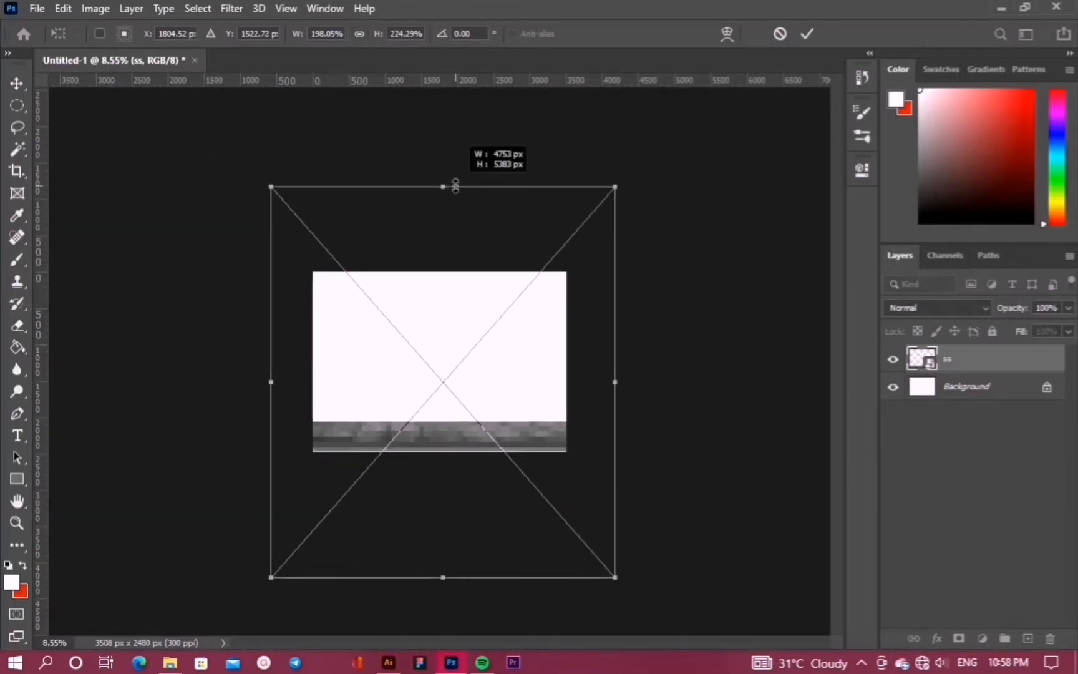
key(Escape)
scroll(404, 399, up, 4)
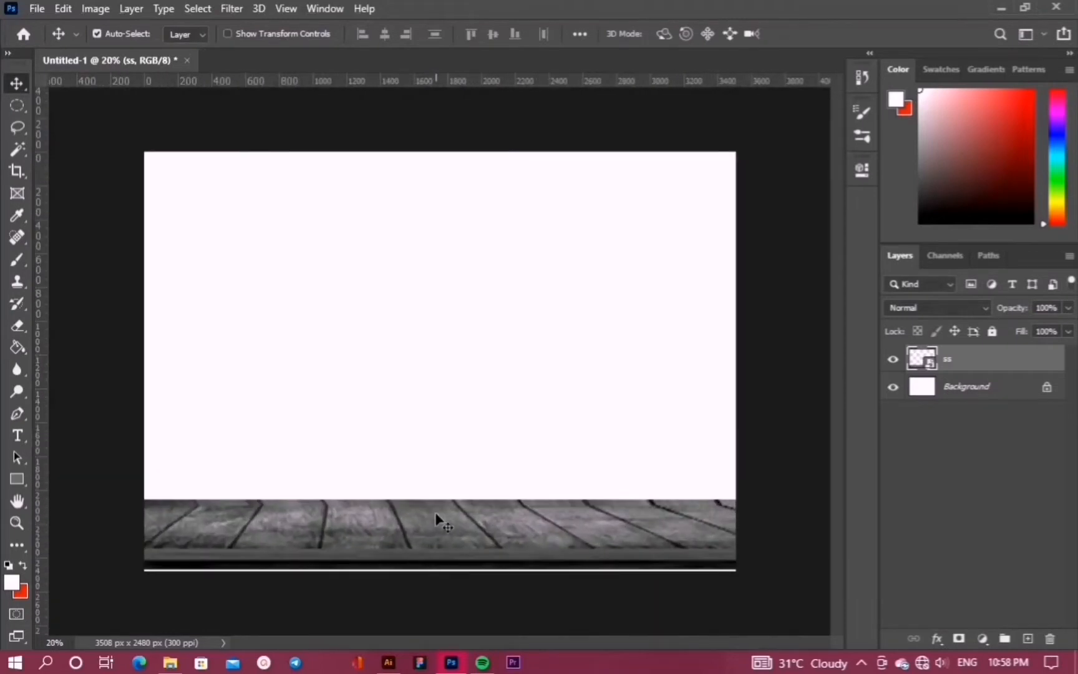
key(shift+Down)
key(shift+Down)
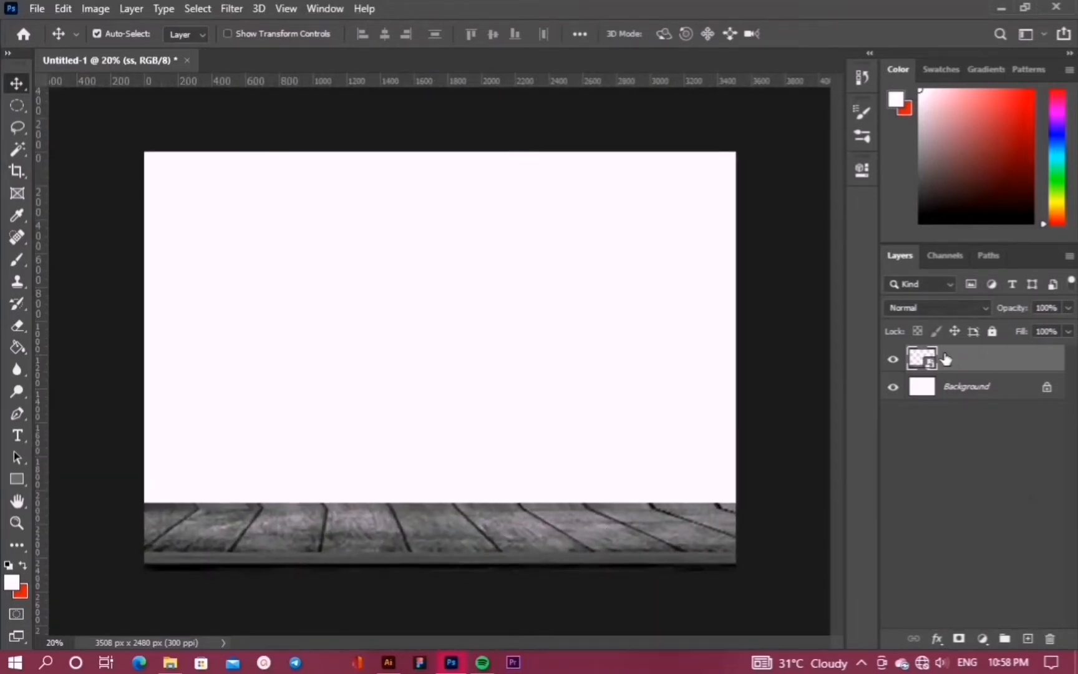
Rasterize the ss floor layer, add an empty Layer 1, and drop a vertical guide near 800 px
right_click(946, 359)
click(770, 315)
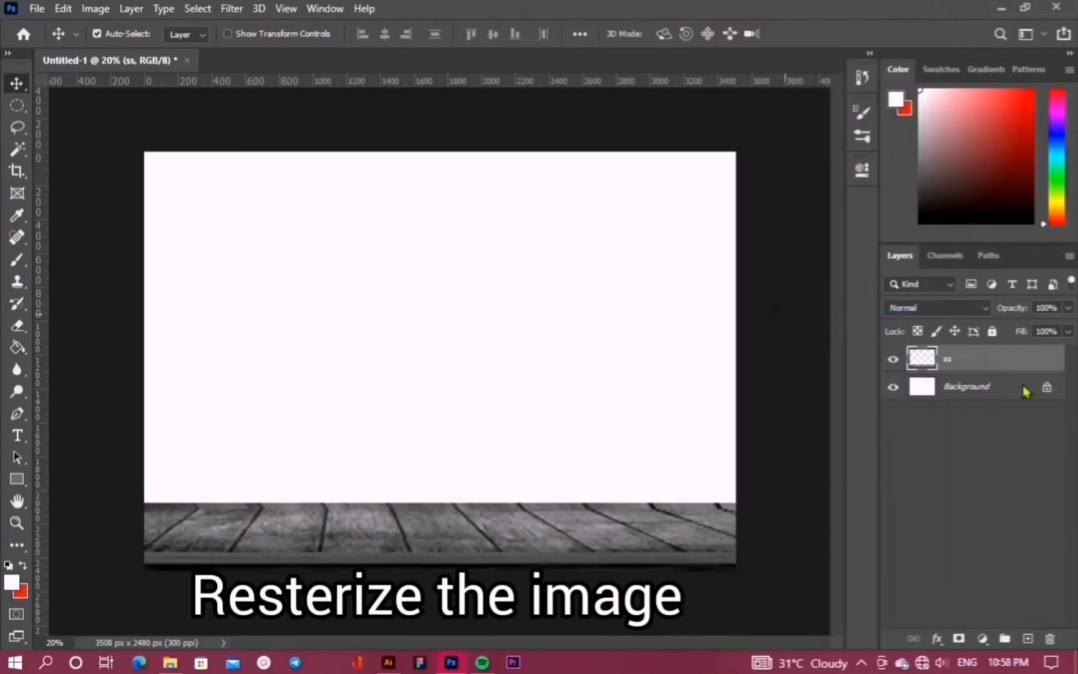
click(1028, 638)
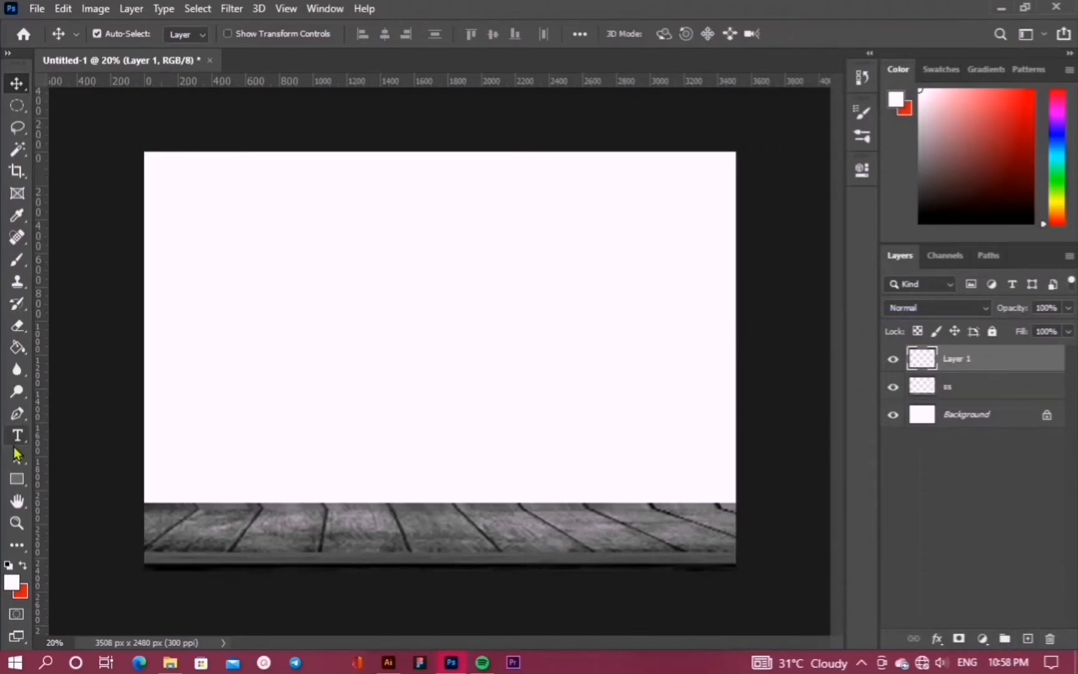
click(22, 483)
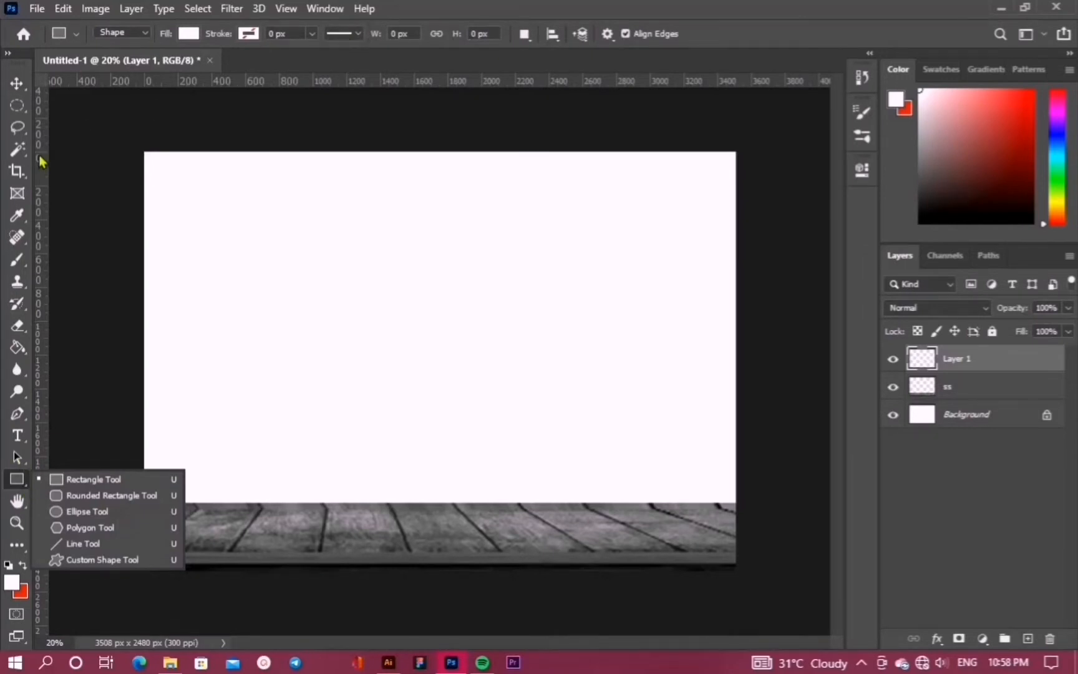
drag(41, 162, 295, 182)
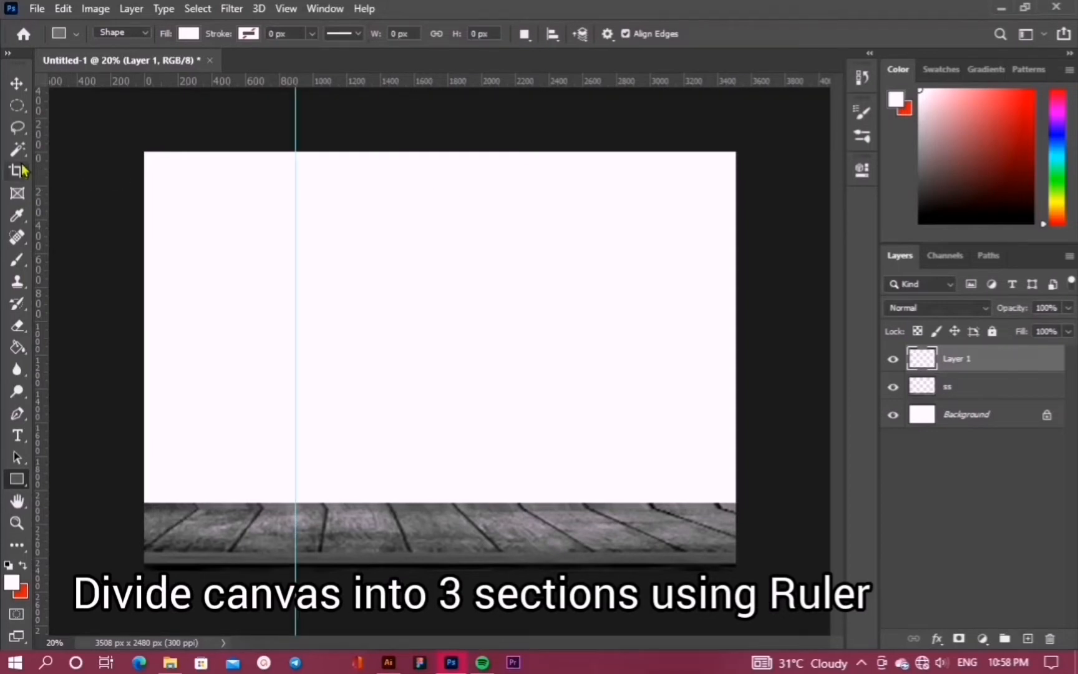
Add a second vertical guide and adjust both guides to about 1100 px and 2300 px
click(16, 83)
drag(38, 175, 534, 226)
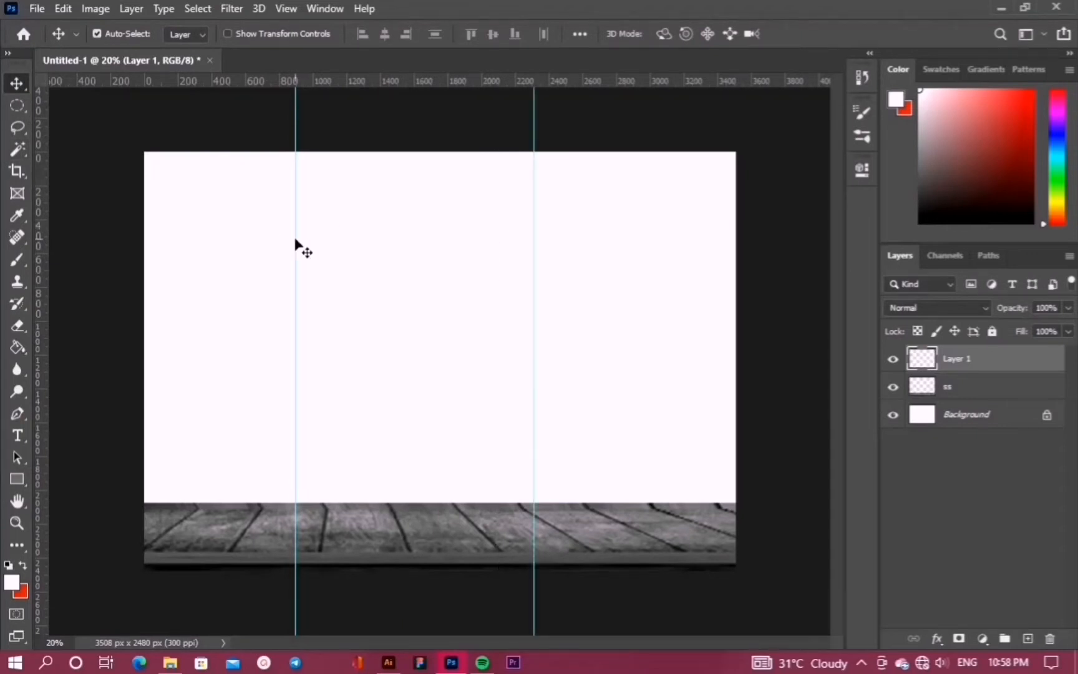
drag(296, 239, 329, 238)
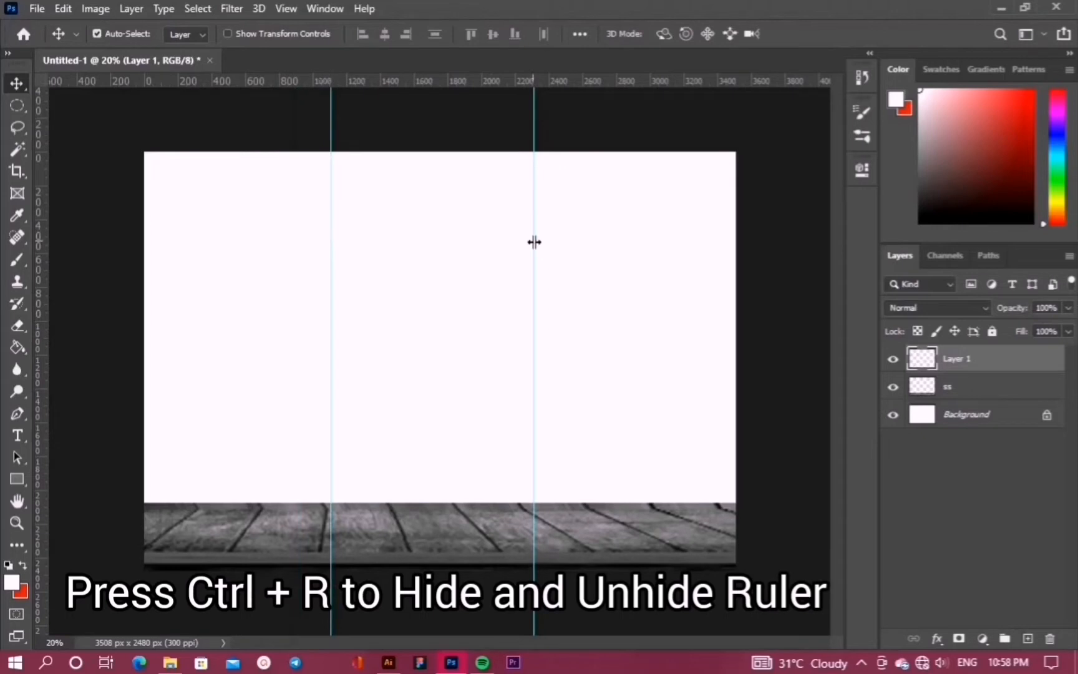
drag(537, 255, 551, 256)
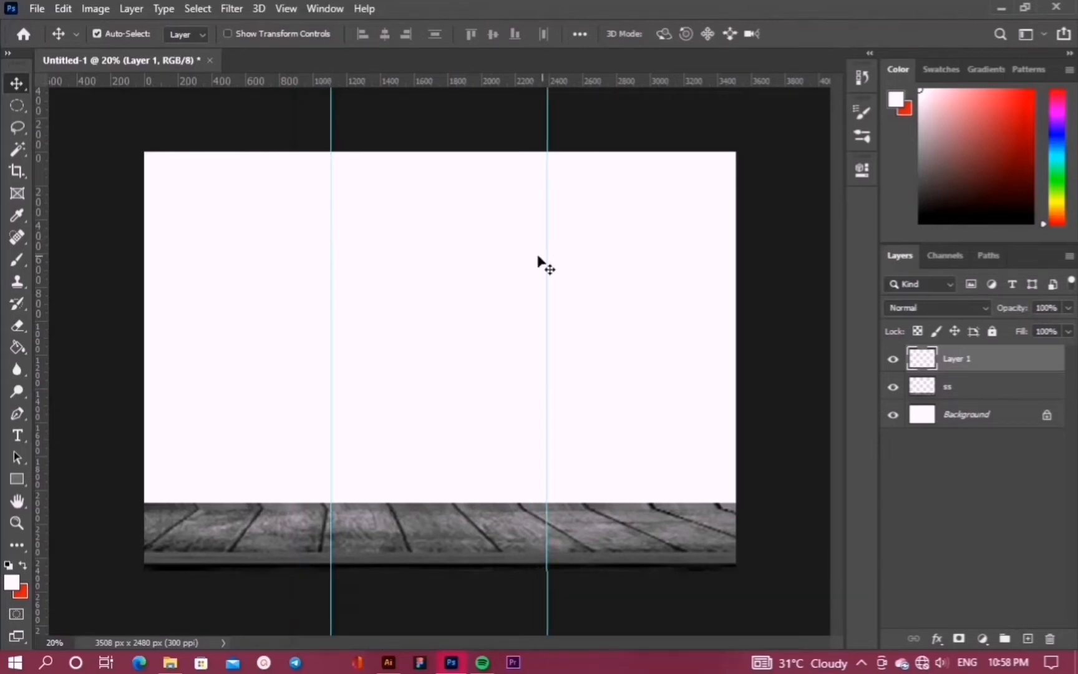
drag(330, 270, 340, 270)
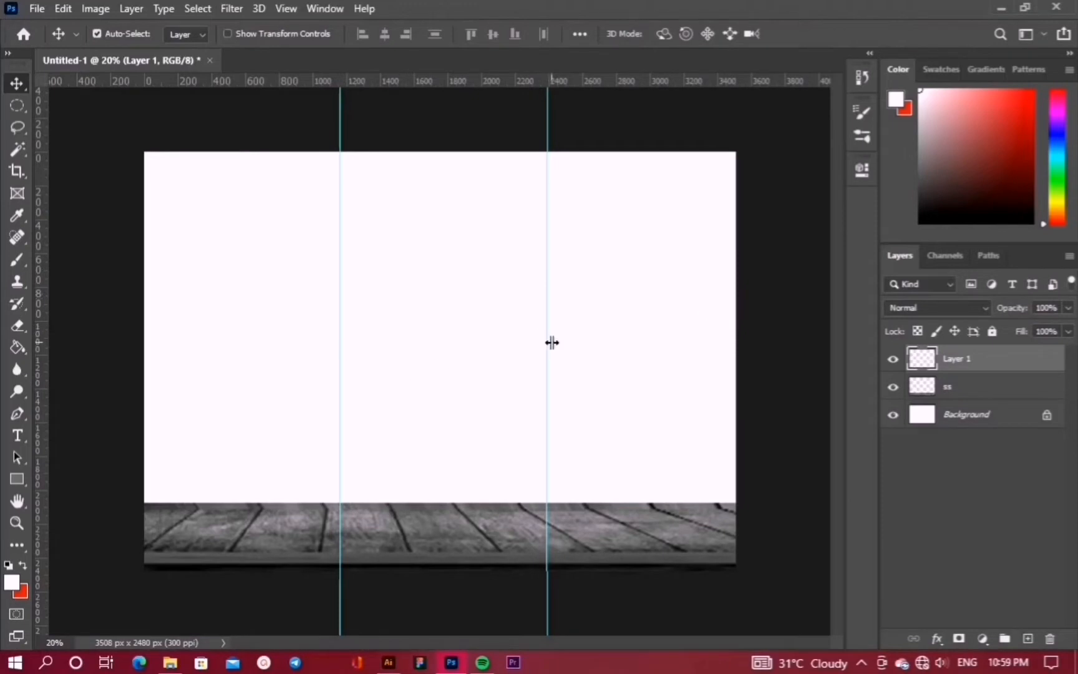
drag(552, 343, 541, 343)
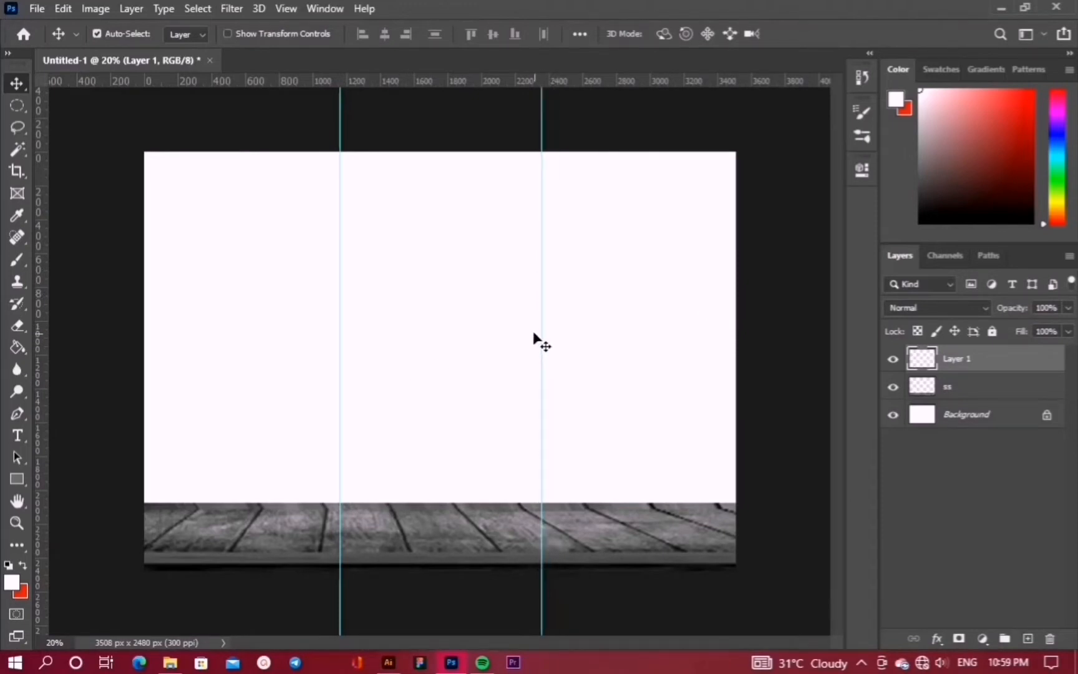
Select the Rounded Rectangle tool and remove the stray empty layer
key(u)
click(1026, 639)
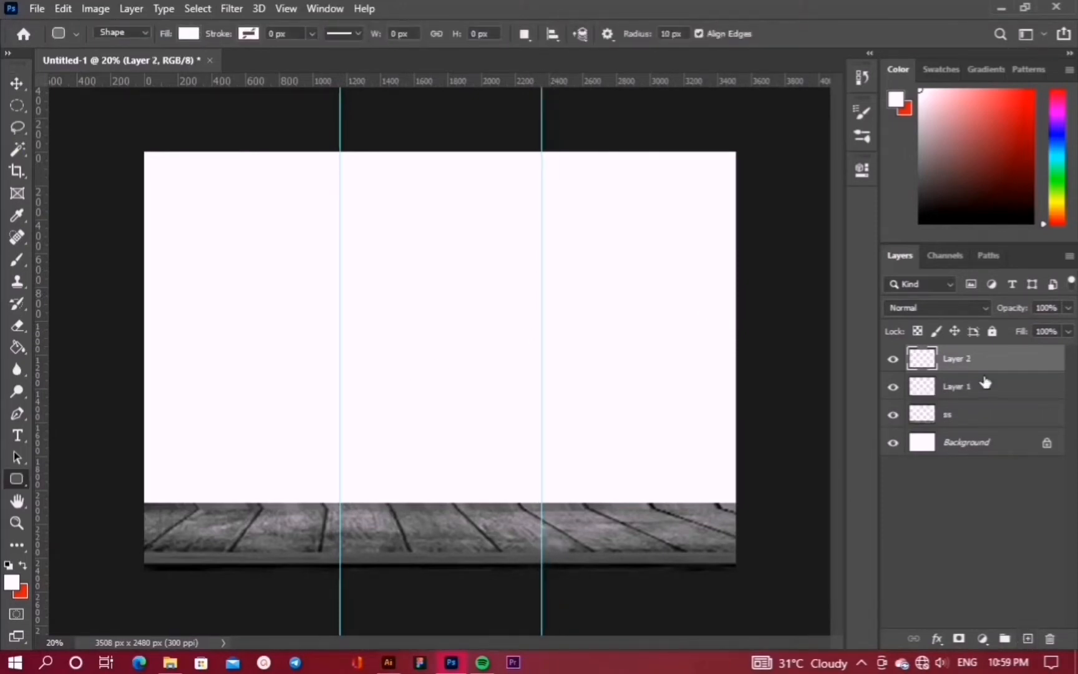
key(Delete)
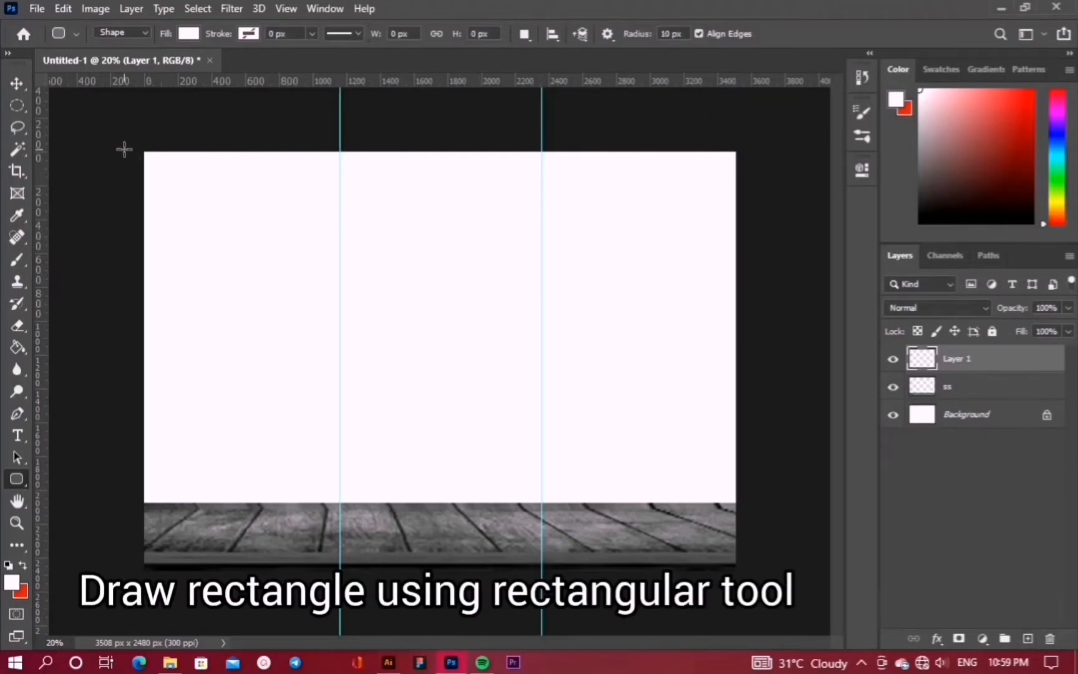
Draw a 1280 x 2450 px orange rounded rectangle from the top-left corner to the first guide
drag(124, 149, 341, 563)
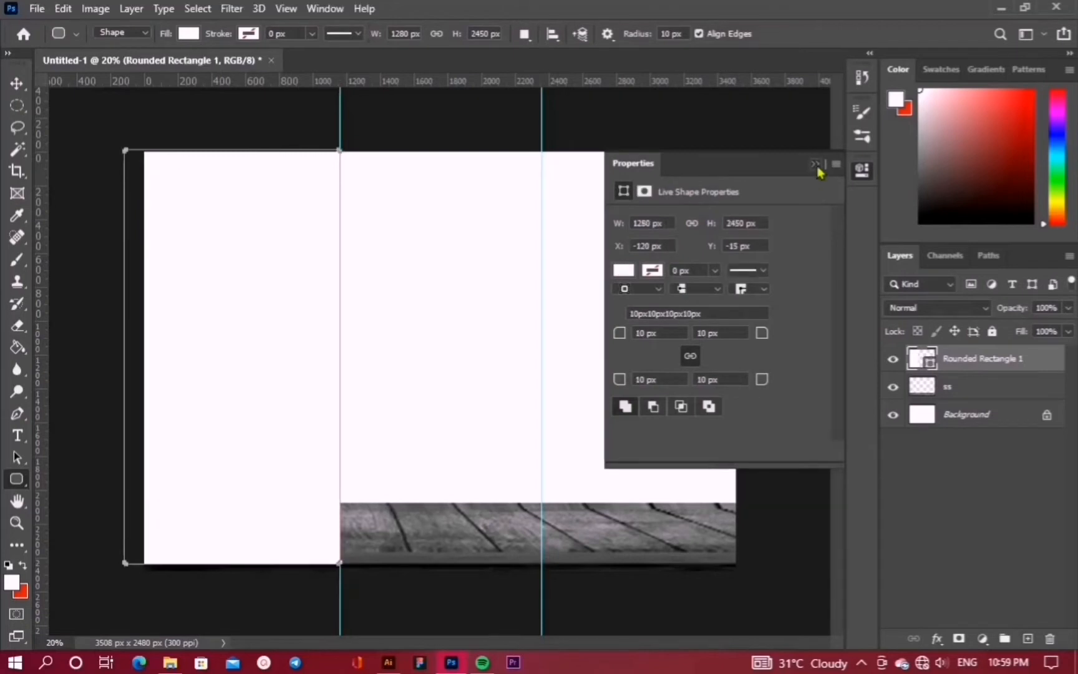
click(814, 165)
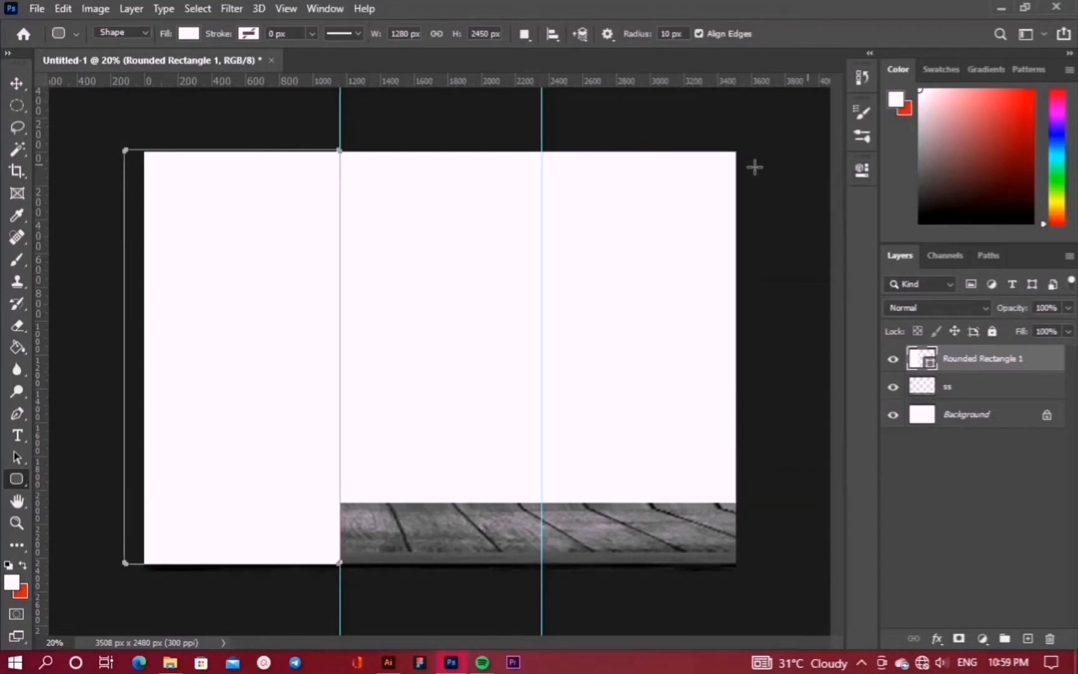
click(186, 34)
click(93, 123)
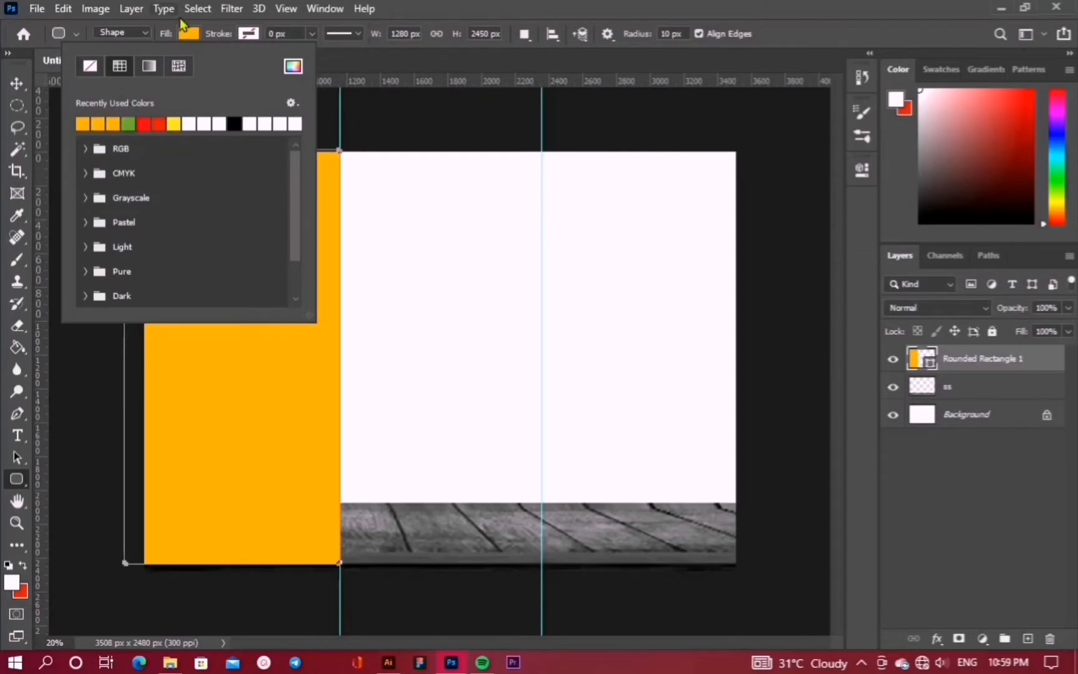
click(185, 36)
click(16, 86)
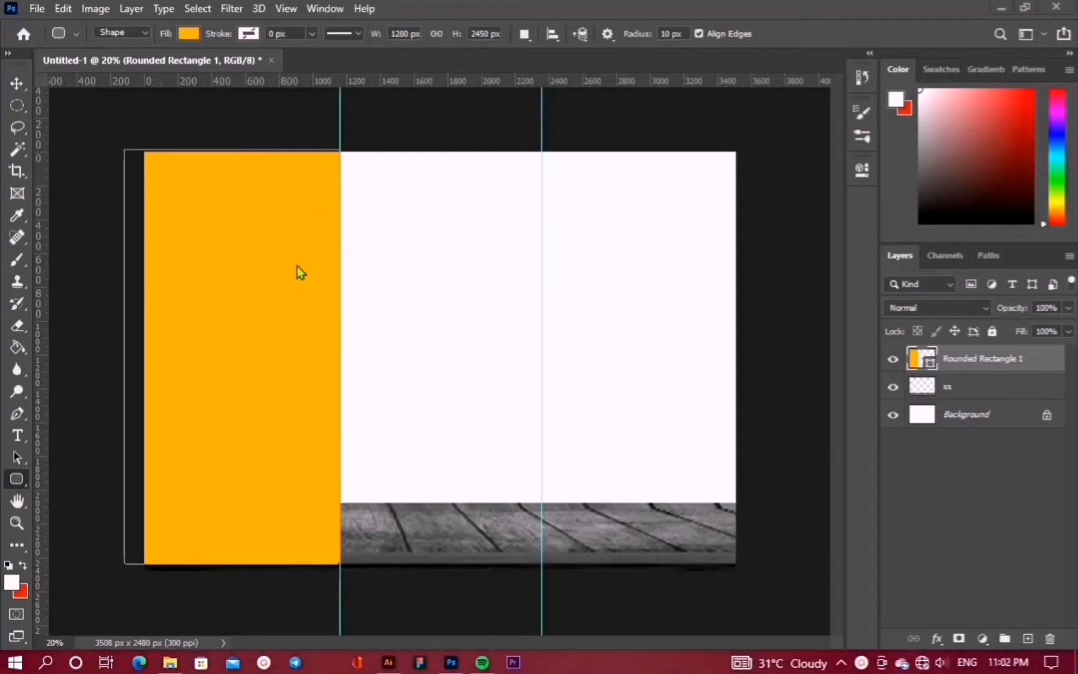
click(1027, 638)
Draw a red 1195 x 2490 px rounded rectangle between the two guides
drag(340, 152, 541, 572)
click(188, 33)
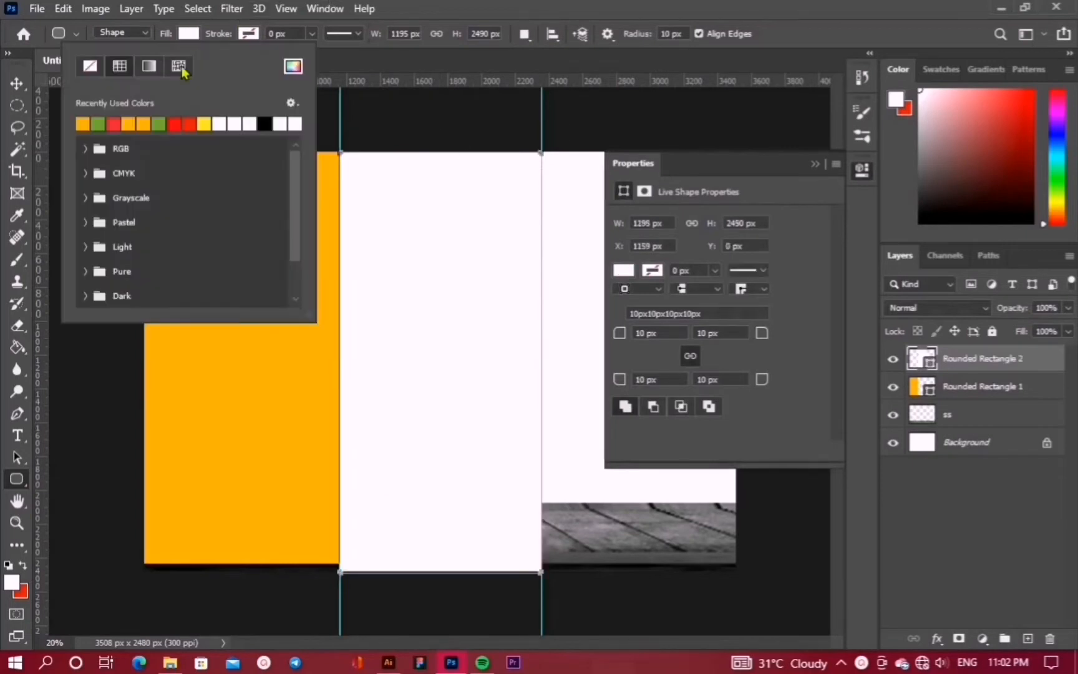
click(114, 124)
click(188, 33)
key(v)
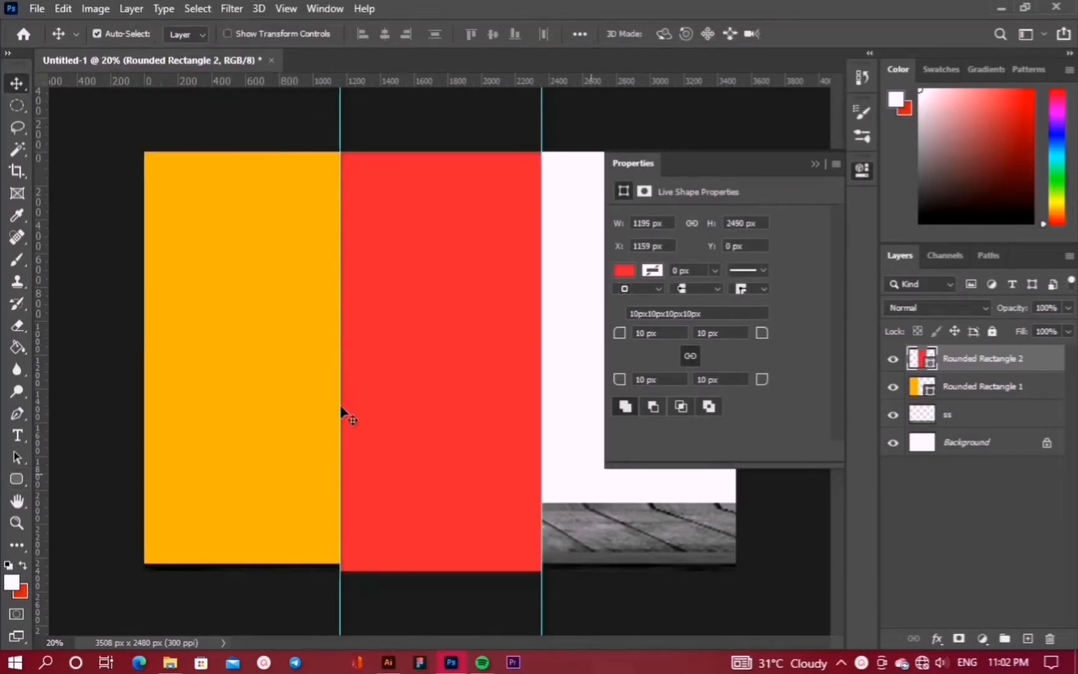
click(1028, 638)
click(16, 478)
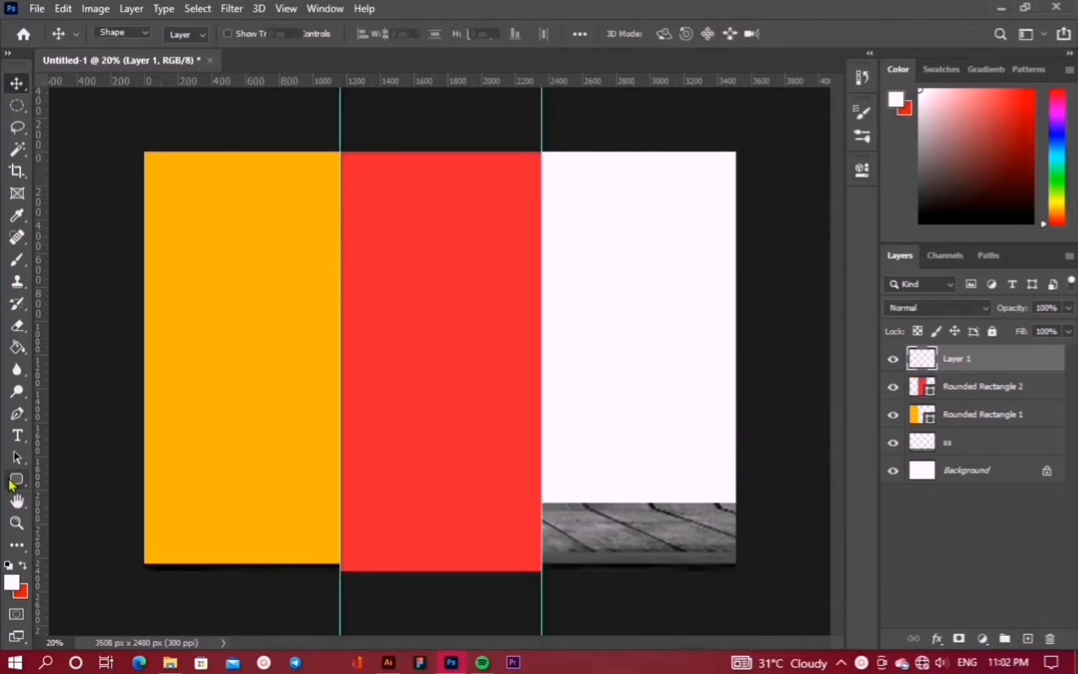
Draw a green 1180 x 2530 px plain rectangle from the second guide to the right edge
click(94, 479)
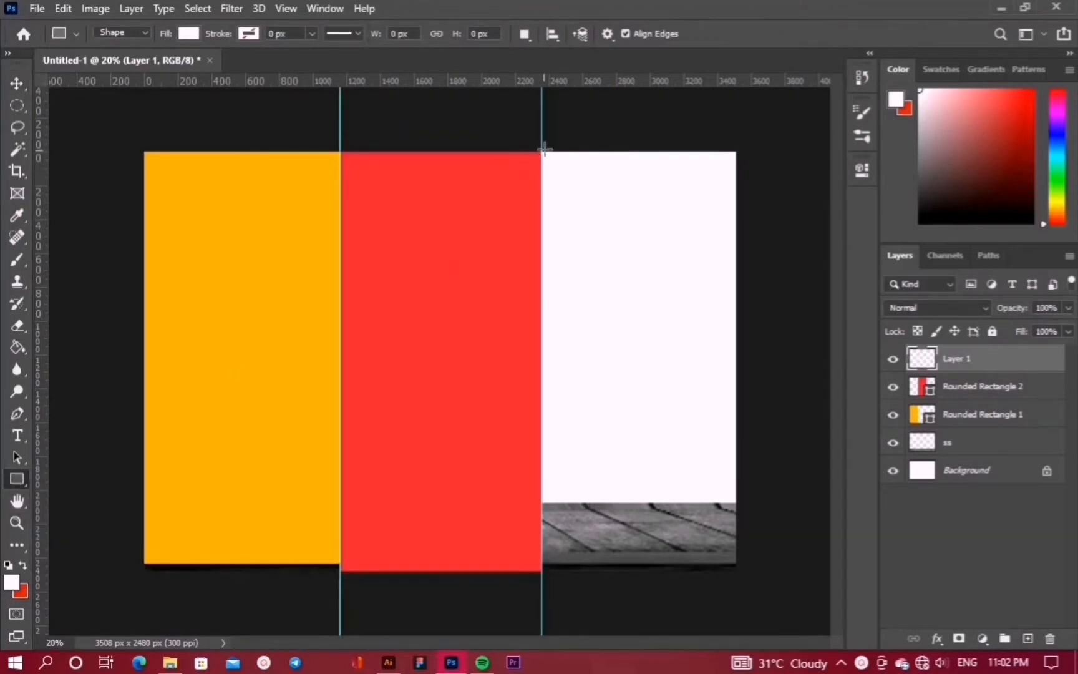
drag(544, 148, 739, 572)
click(188, 33)
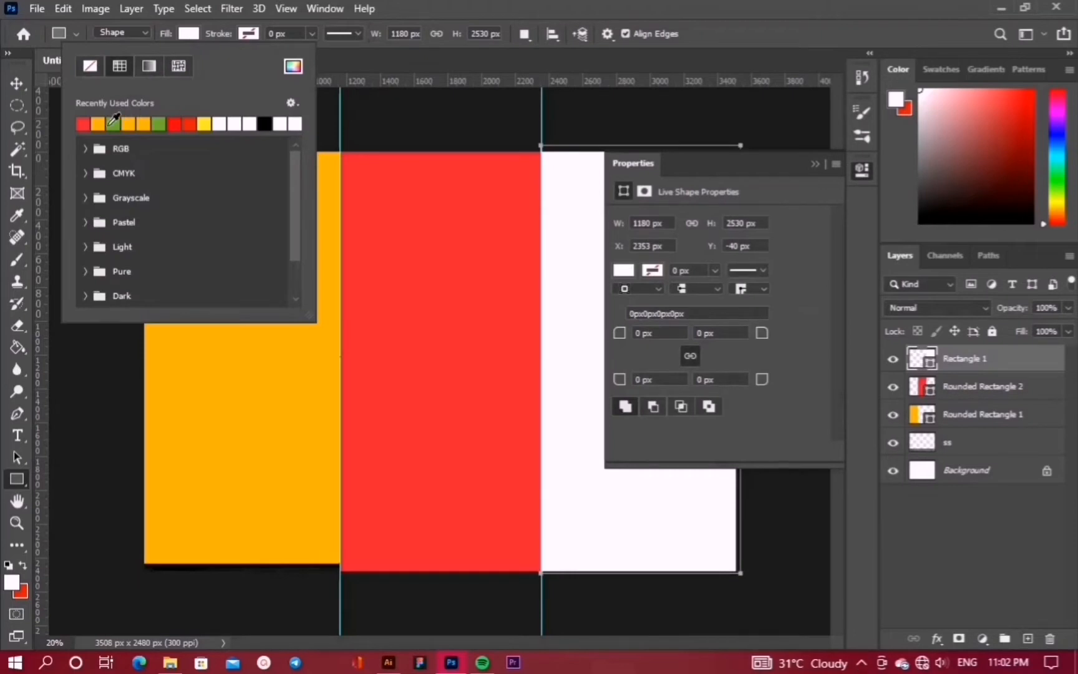
click(114, 122)
click(188, 33)
key(v)
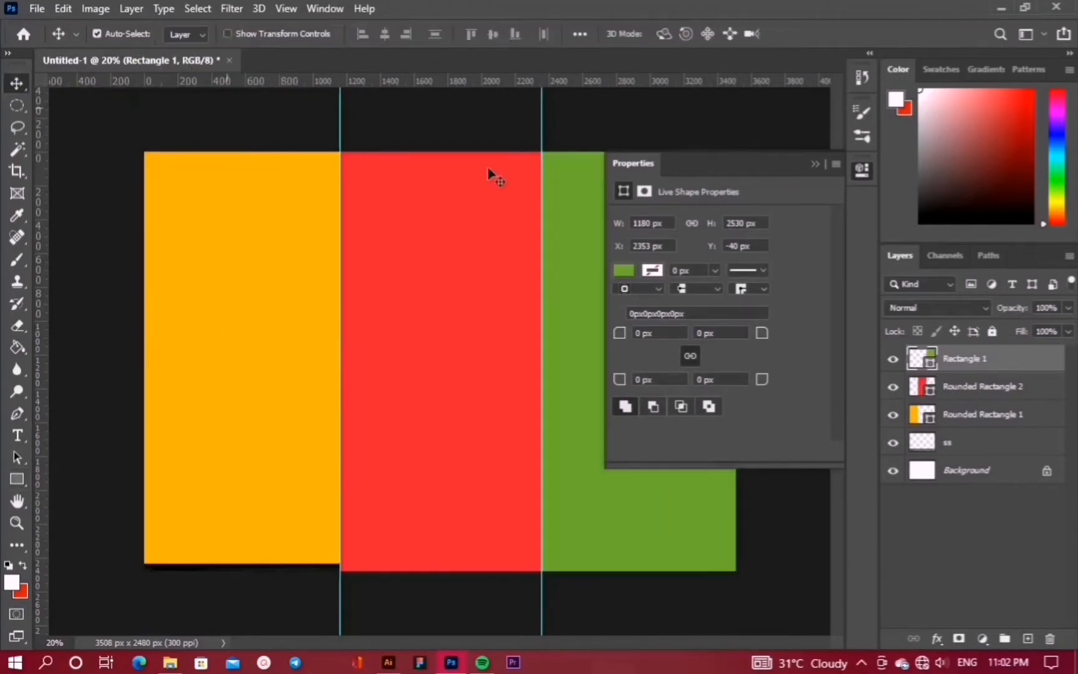
click(815, 164)
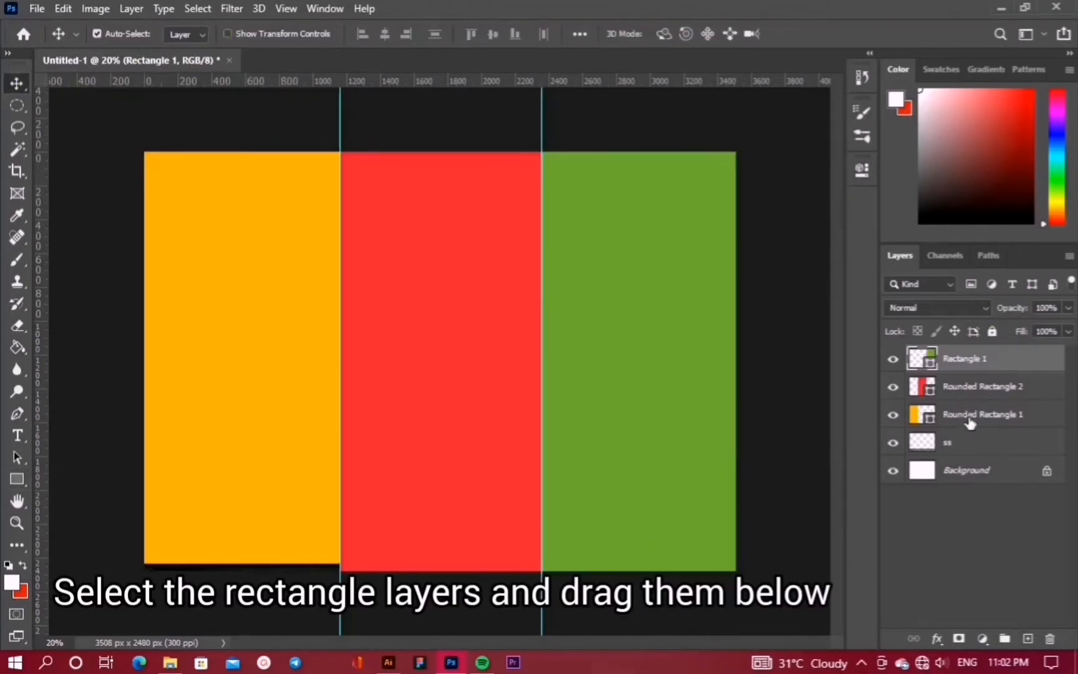
Move the three panel layers below the ss floor layer so the floorboards overlap them
shift+click(969, 423)
drag(968, 423, 973, 453)
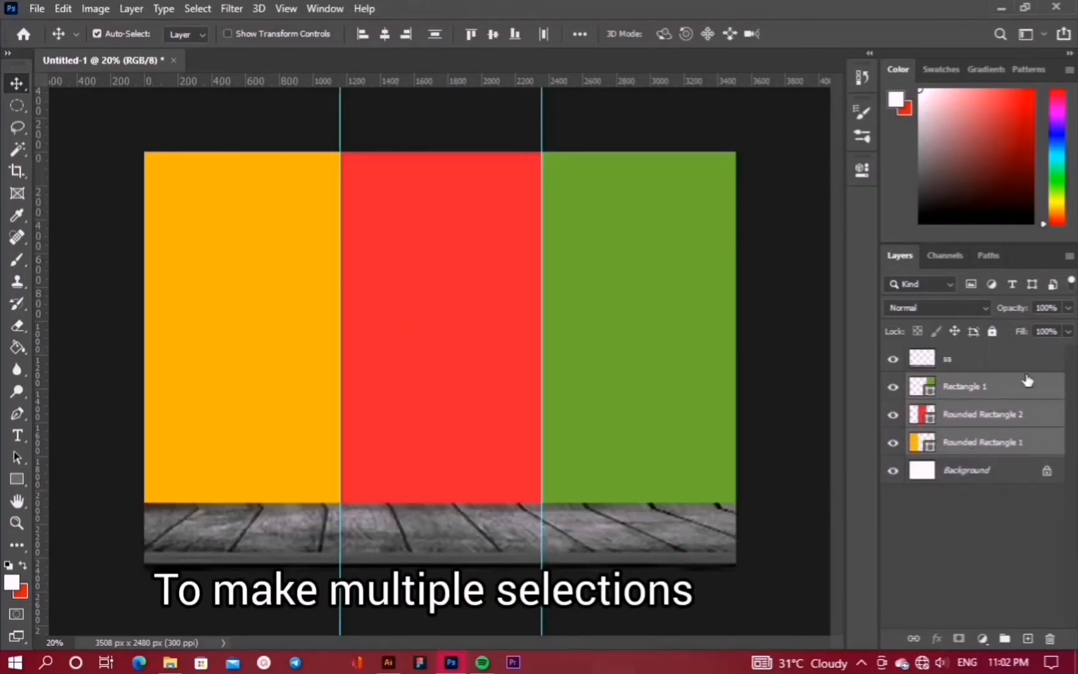
click(554, 334)
click(268, 320)
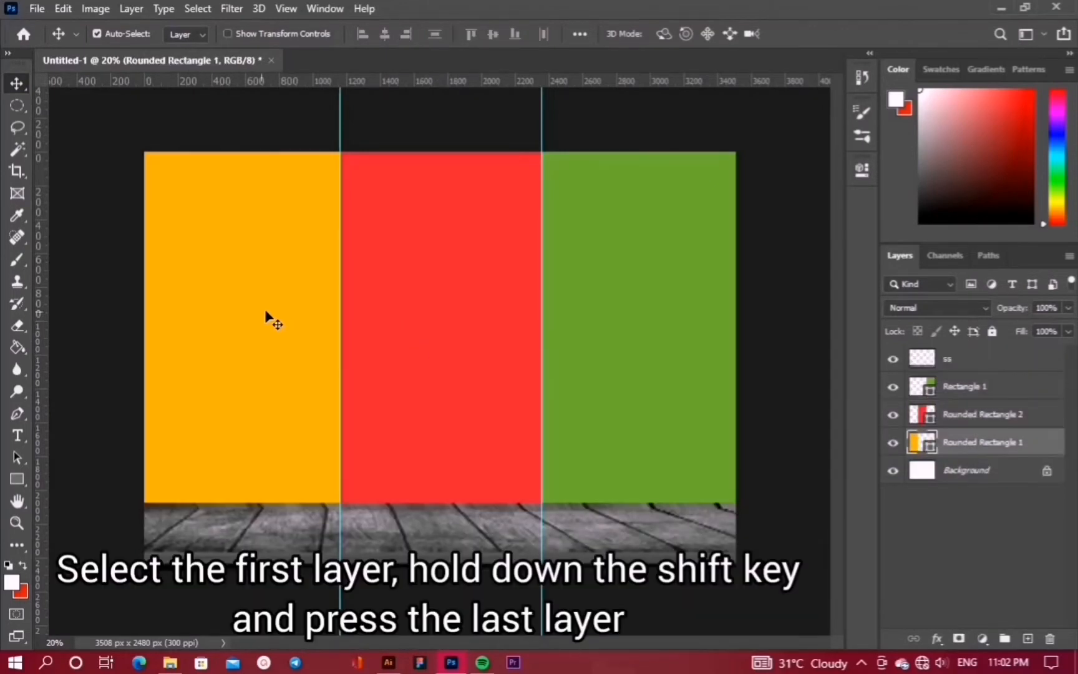
click(17, 483)
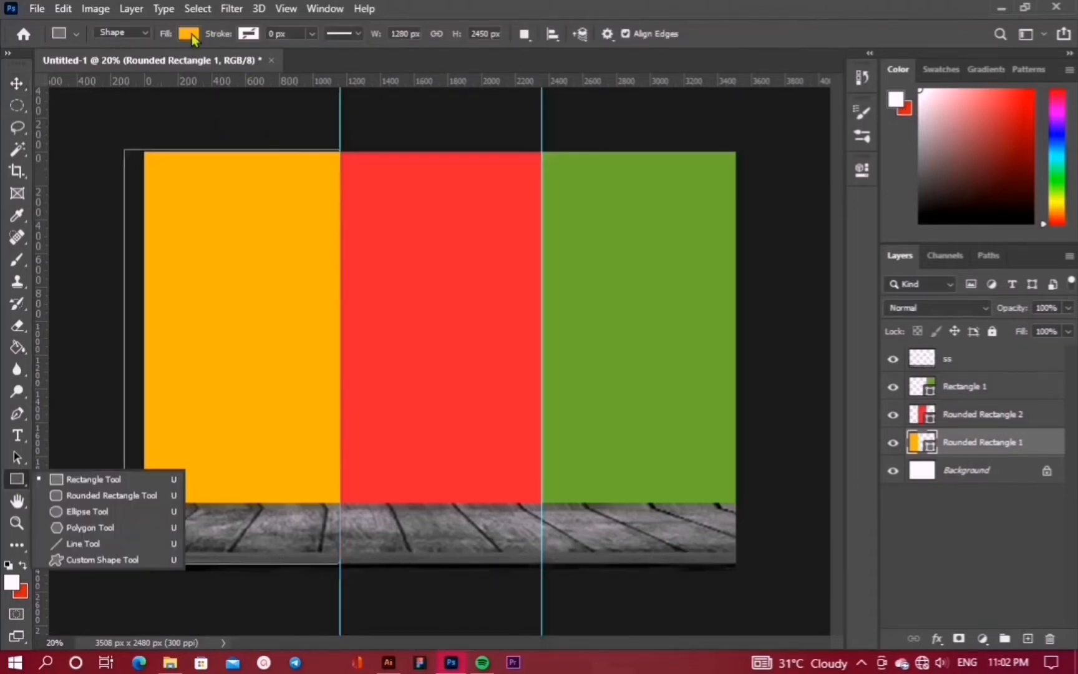
Fill the orange panel with the exact colour #f4ad02
click(189, 35)
click(293, 69)
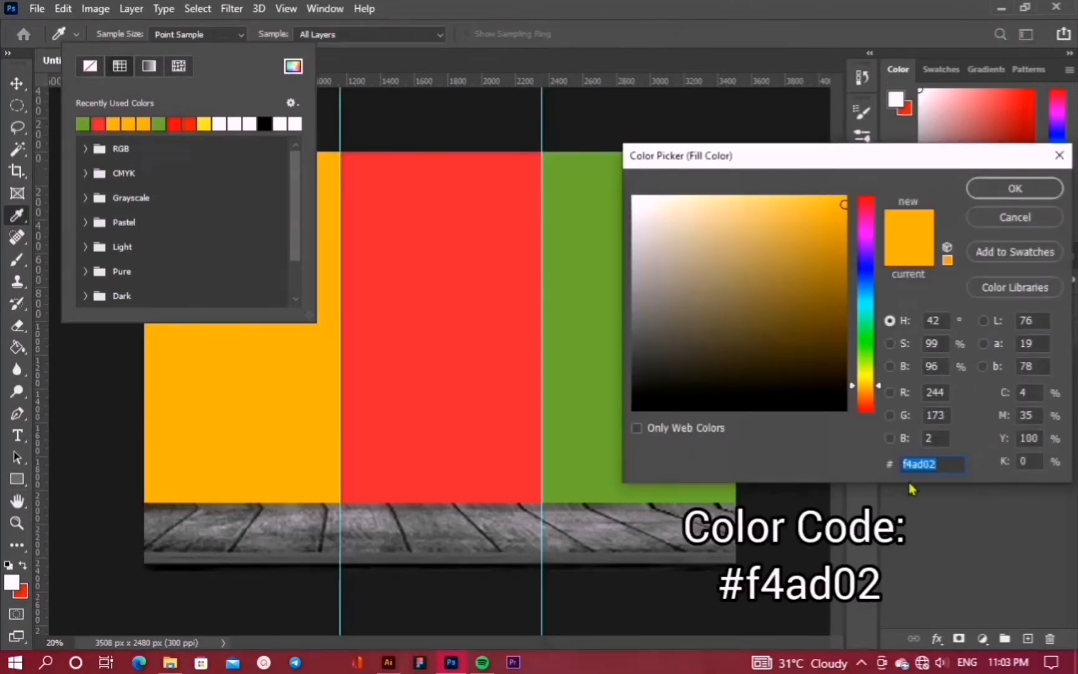
click(1032, 190)
key(Return)
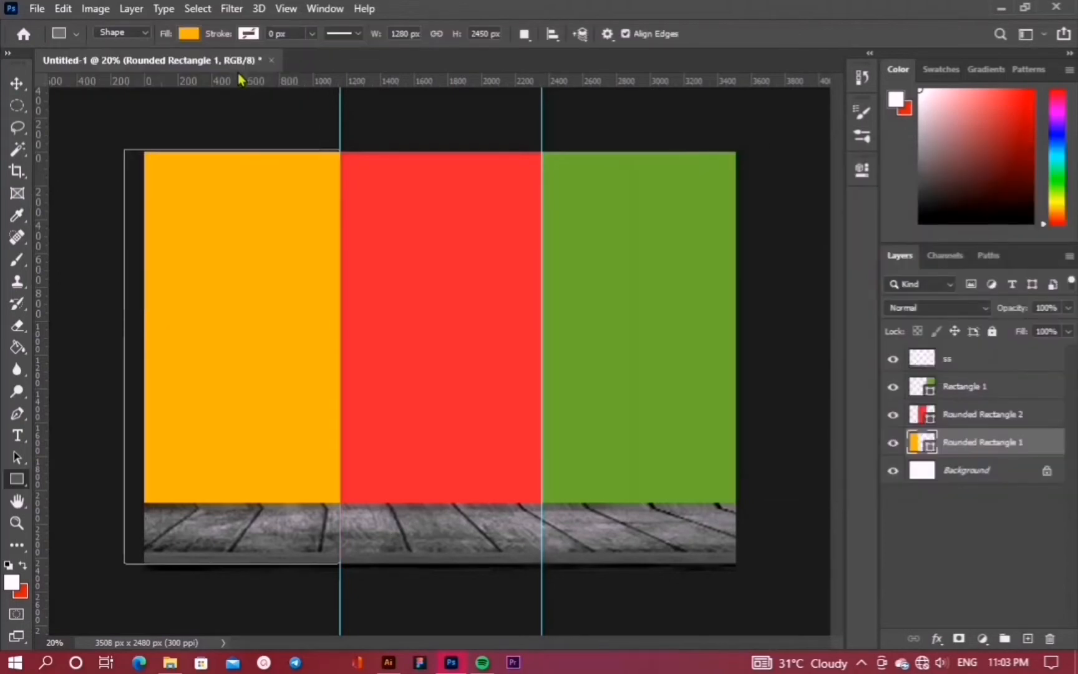
Fill the red and green panels with #e32d3a and #6ea933, then hide the guides
click(979, 414)
click(188, 33)
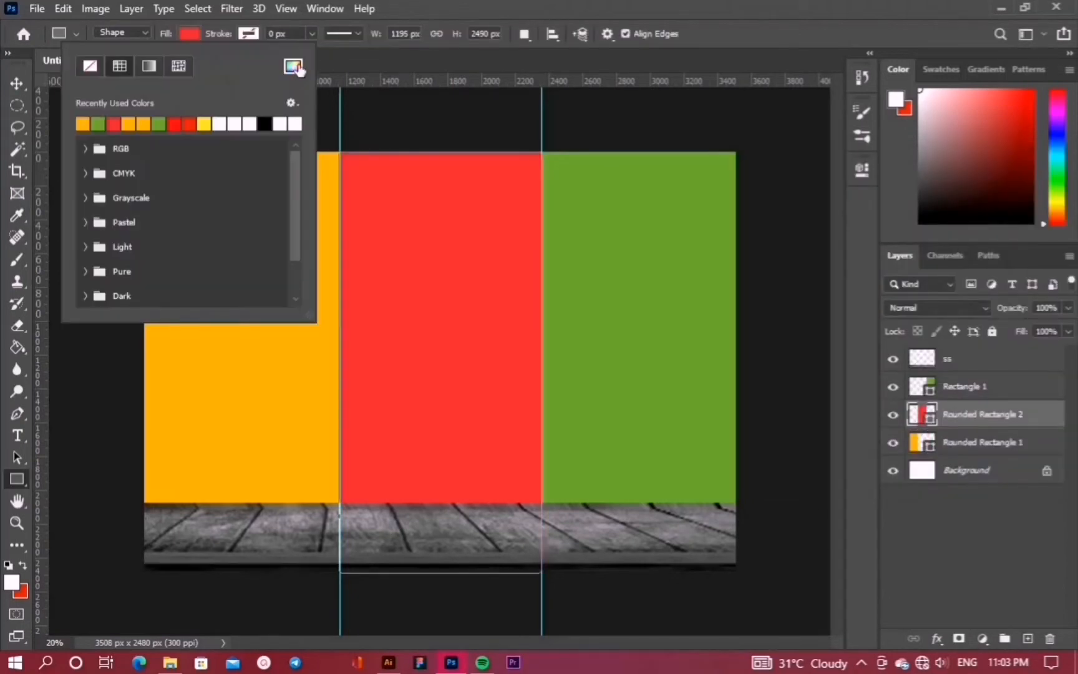
click(293, 66)
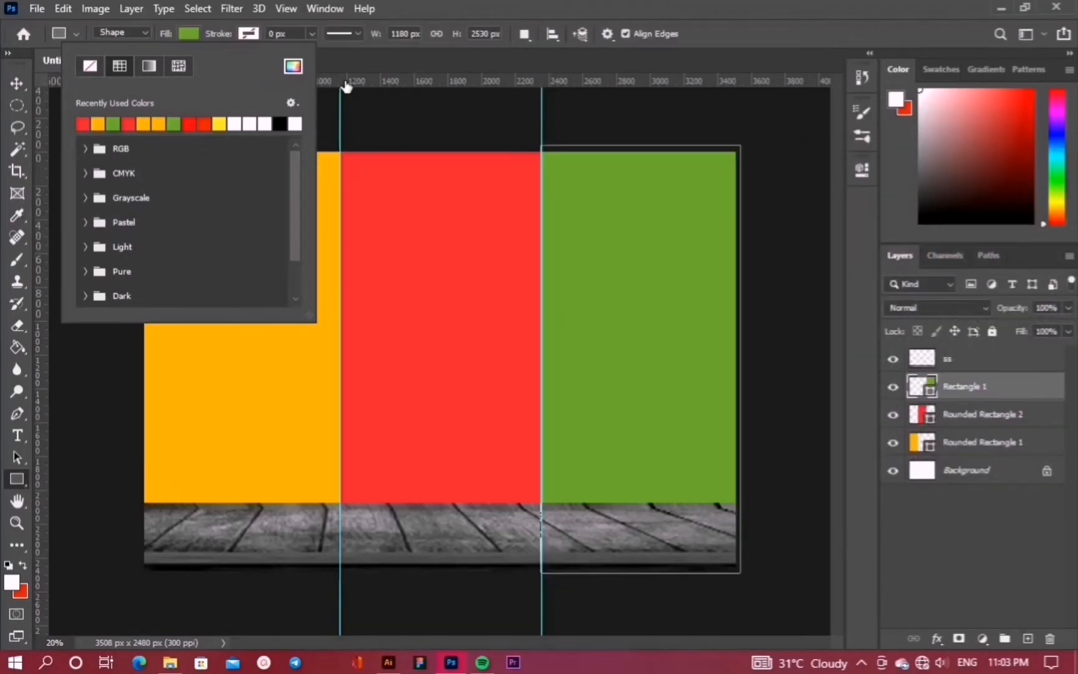
click(293, 66)
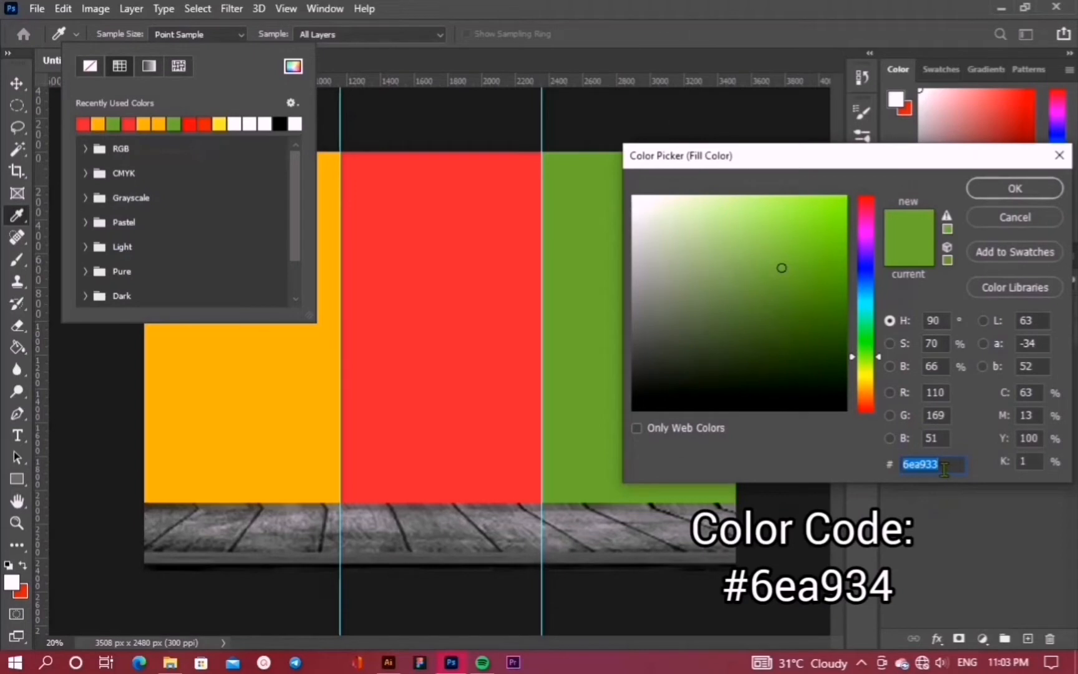
click(1060, 189)
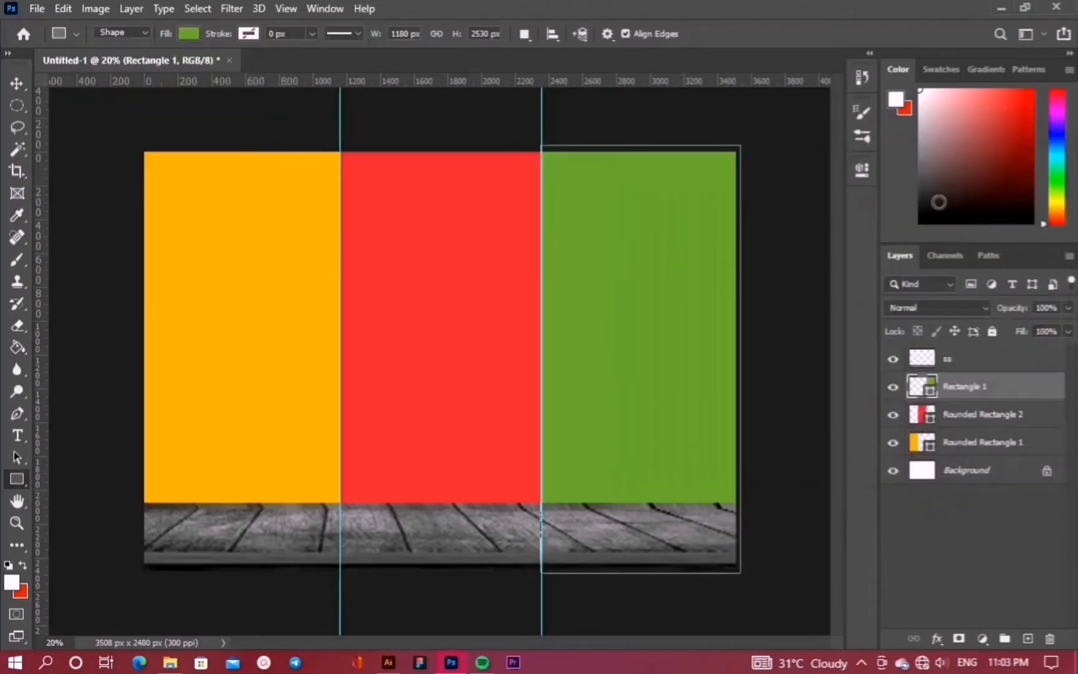
key(v)
key(ctrl+semicolon)
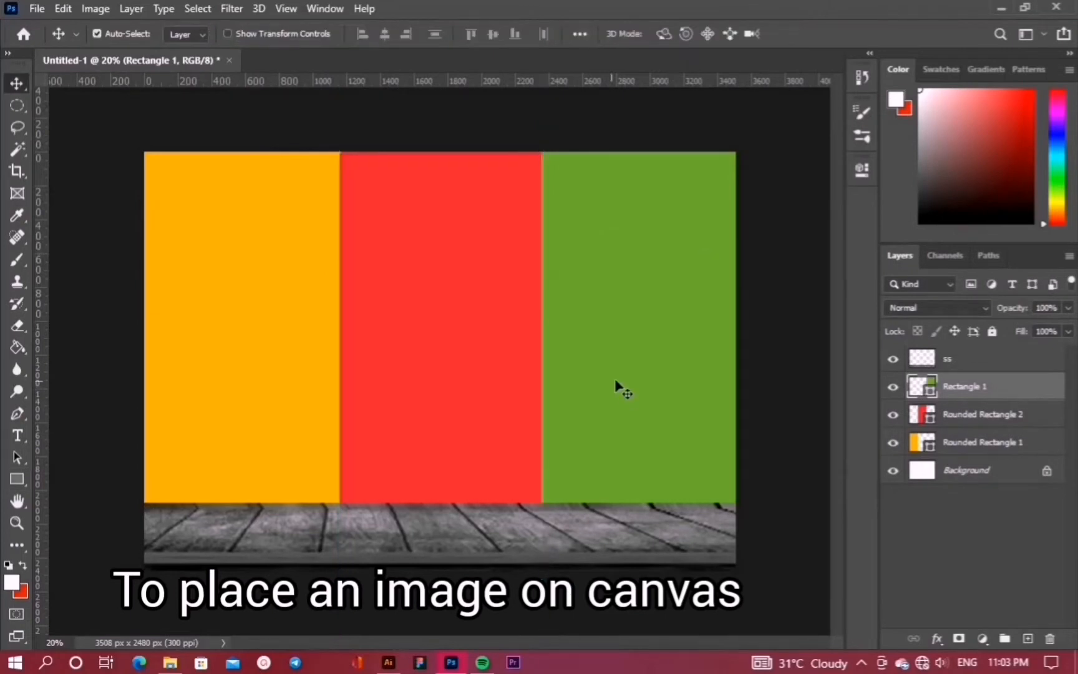
Place the 2222 disc image, shrink it and move it to the lower left
click(37, 8)
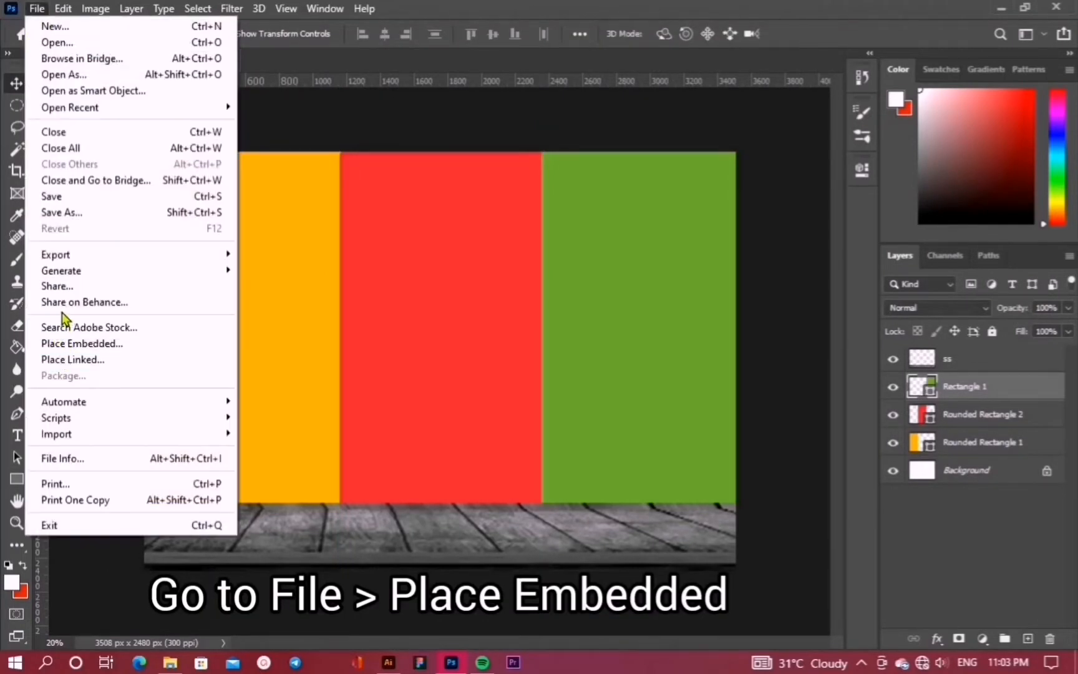
click(76, 343)
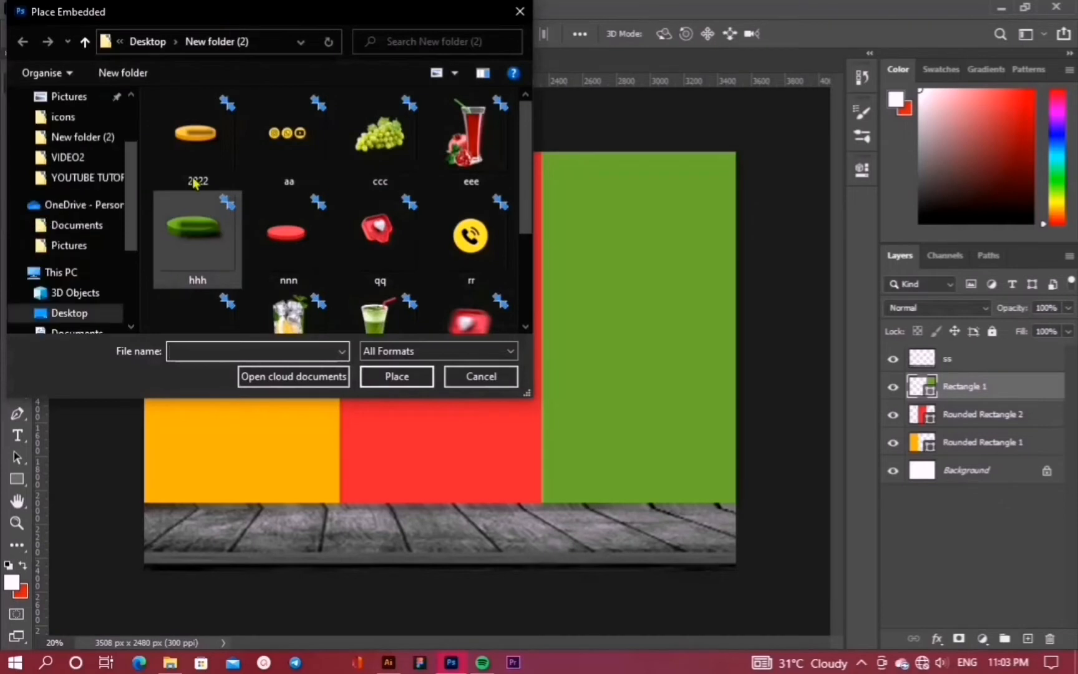
click(211, 151)
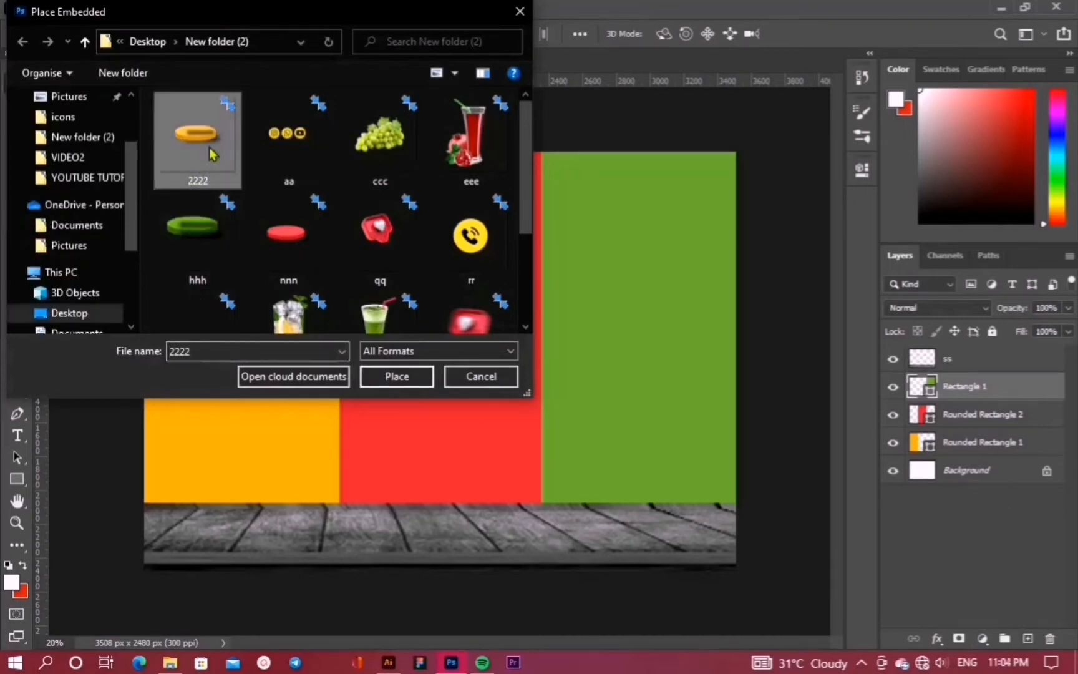
click(397, 376)
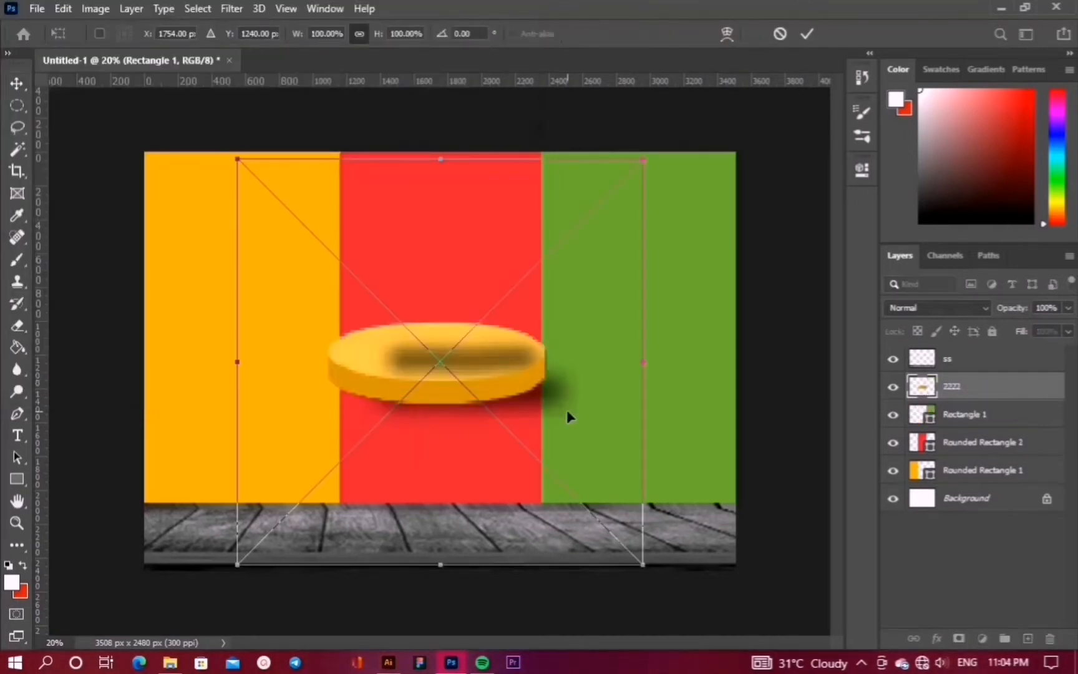
drag(639, 161, 424, 377)
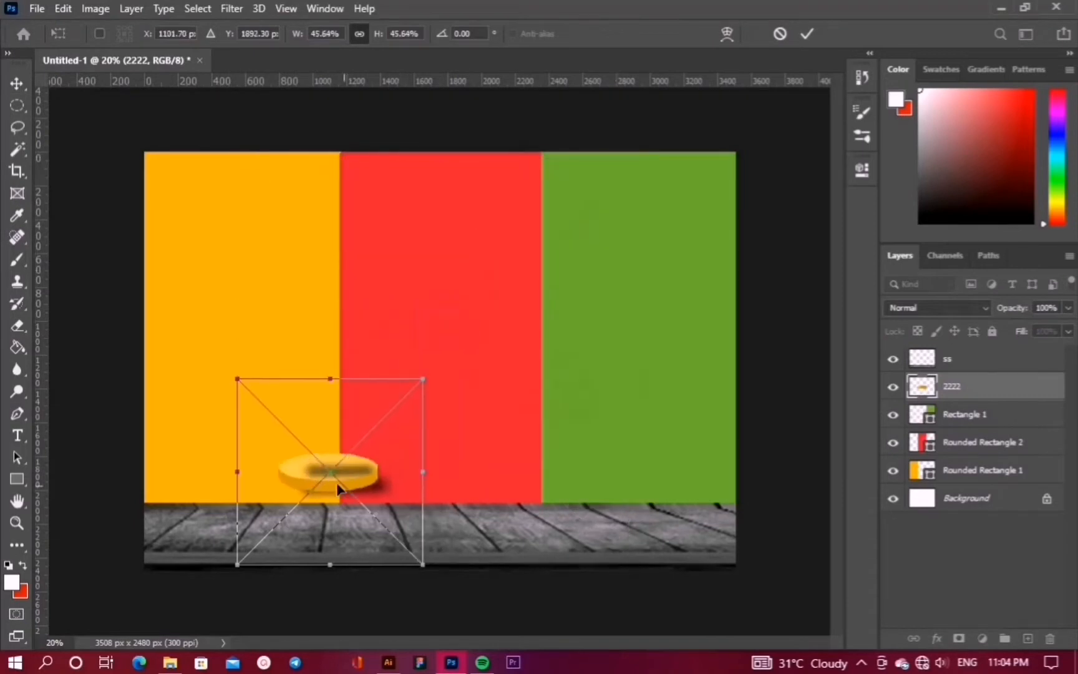
drag(346, 485, 253, 469)
key(Return)
Bring the 2222 disc layer to the top of the layer stack
drag(973, 387, 952, 460)
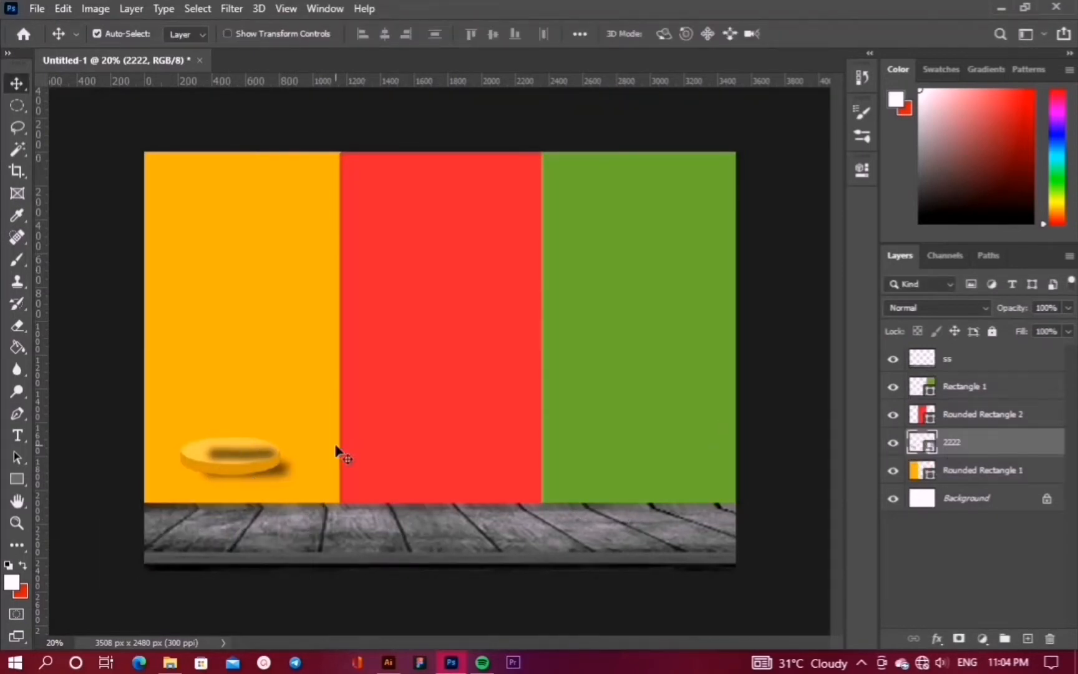
drag(249, 457, 231, 498)
key(ctrl+z)
mouse_move(986, 359)
mouse_down()
mouse_move(993, 419)
mouse_move(973, 361)
mouse_up()
drag(234, 454, 215, 520)
Enlarge the disc and settle it on the wooden floor at the lower left
key(ctrl+t)
drag(323, 614, 367, 628)
drag(259, 550, 258, 534)
drag(342, 412, 401, 369)
drag(271, 494, 248, 503)
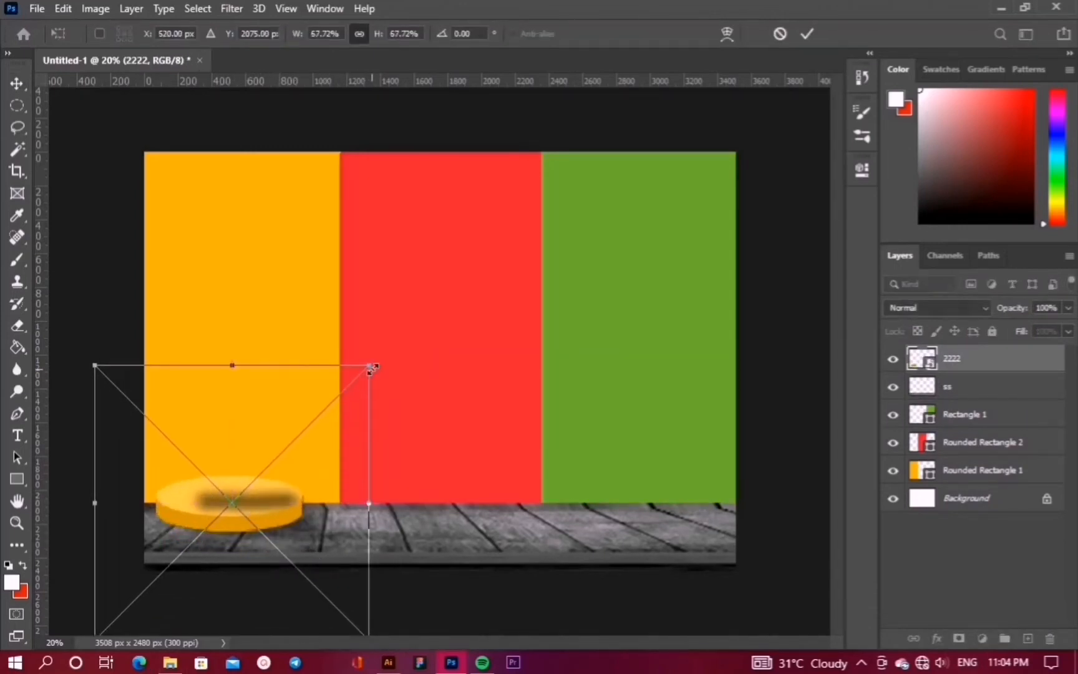
drag(370, 366, 382, 355)
click(807, 33)
scroll(361, 503, up, 1)
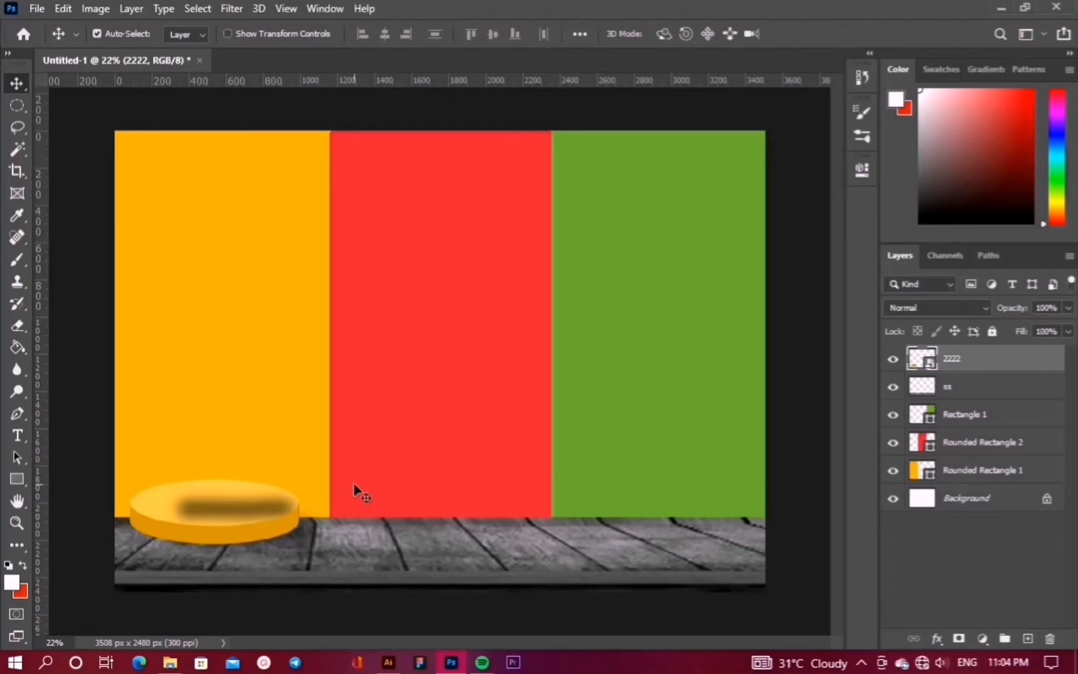
click(37, 8)
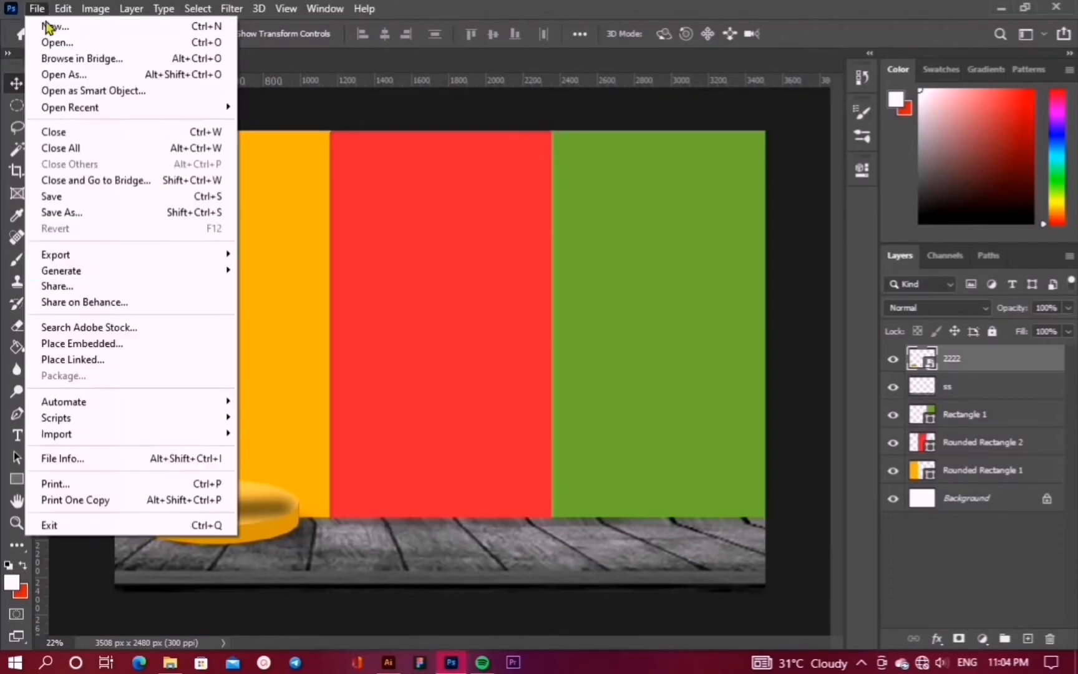
Place the red nnn disc at about 82%, centred on the floor under the red panel
click(94, 342)
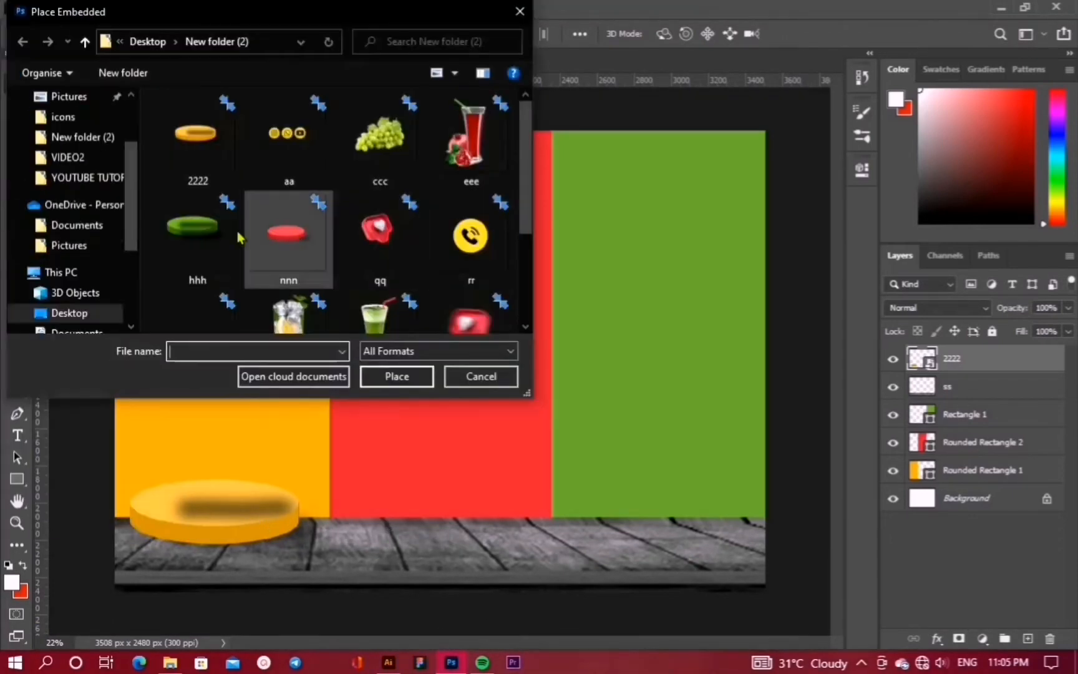
click(289, 163)
click(412, 377)
drag(429, 511, 437, 514)
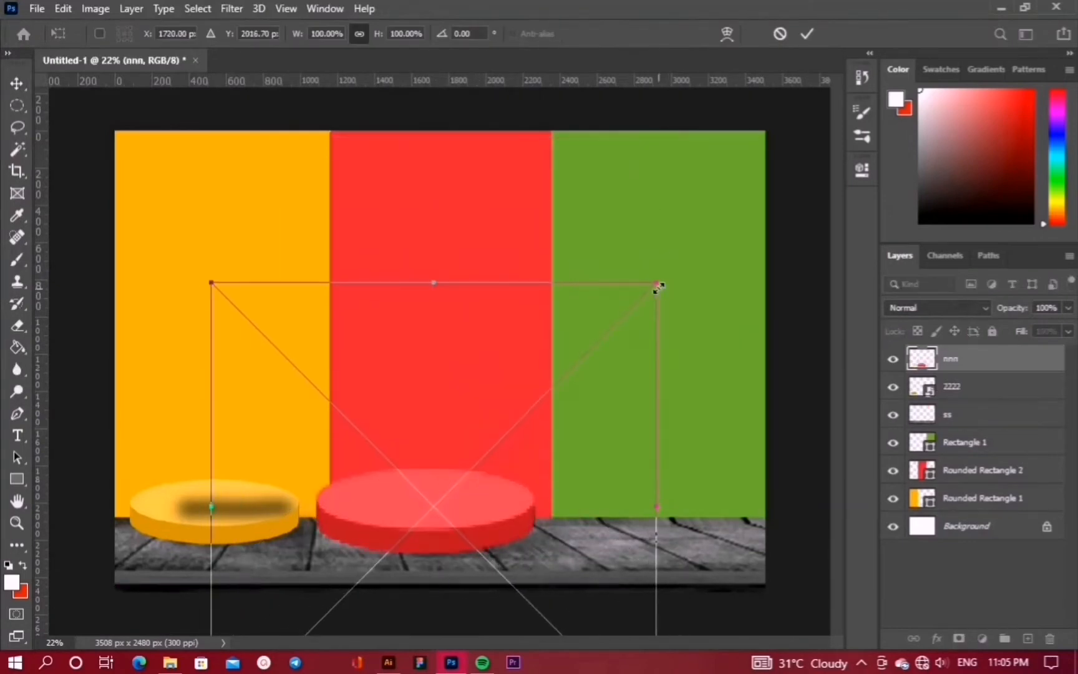
drag(658, 285, 576, 365)
drag(399, 547, 445, 519)
drag(445, 514, 445, 530)
click(808, 33)
Add a horizontal guide along the podium bases and align and slightly widen the yellow podium
mouse_move(227, 507)
mouse_down()
mouse_move(234, 521)
mouse_move(225, 519)
mouse_up()
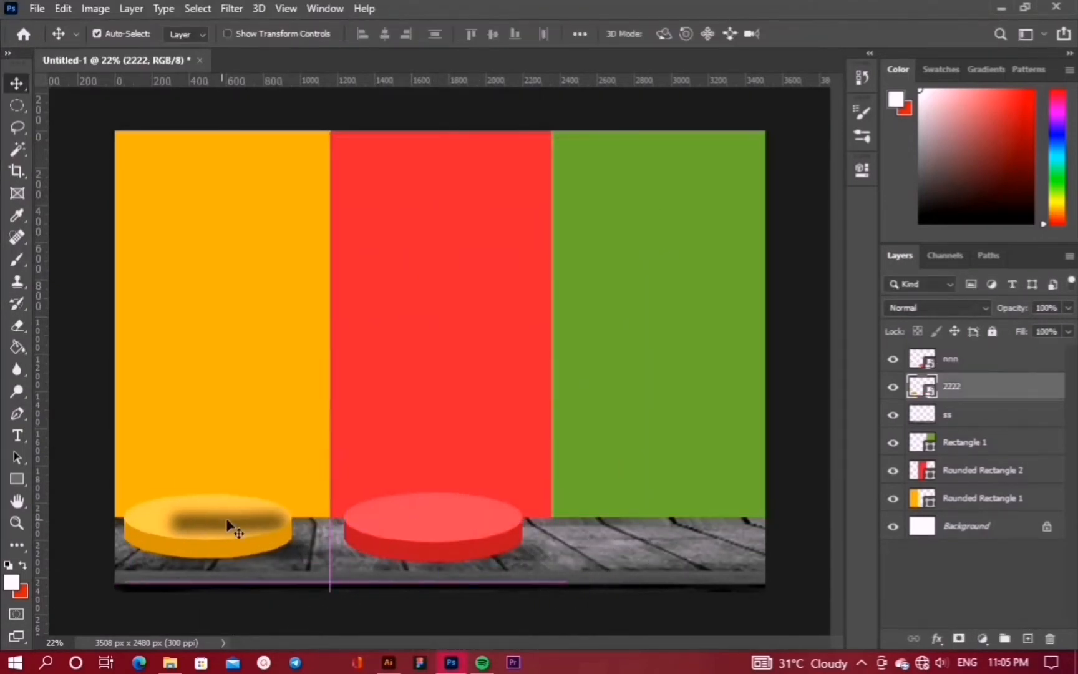
drag(409, 81, 463, 561)
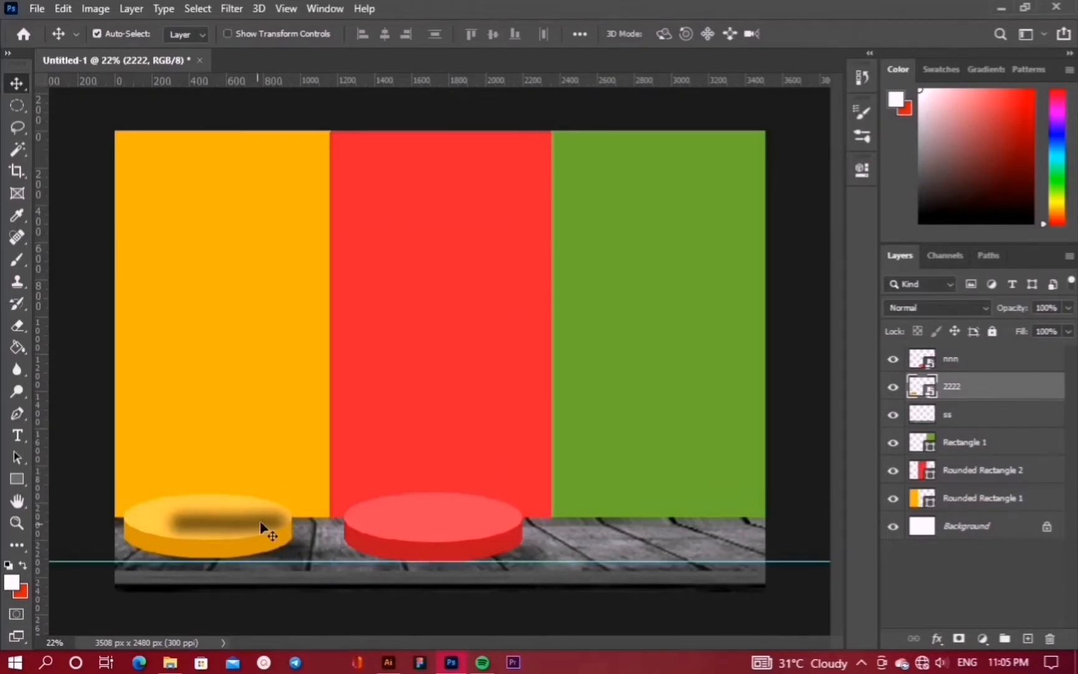
drag(260, 523, 261, 526)
key(ctrl+t)
drag(373, 529, 381, 533)
key(Return)
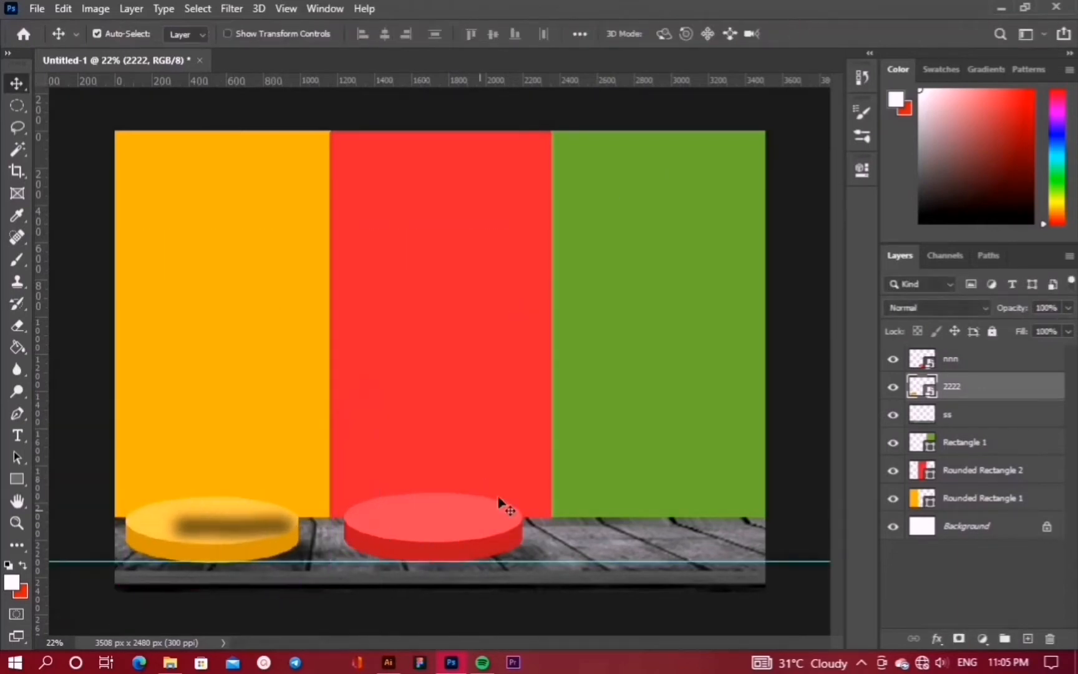
Place the green hhh disc at about 59% on the floor under the green panel
click(37, 8)
click(106, 354)
click(200, 235)
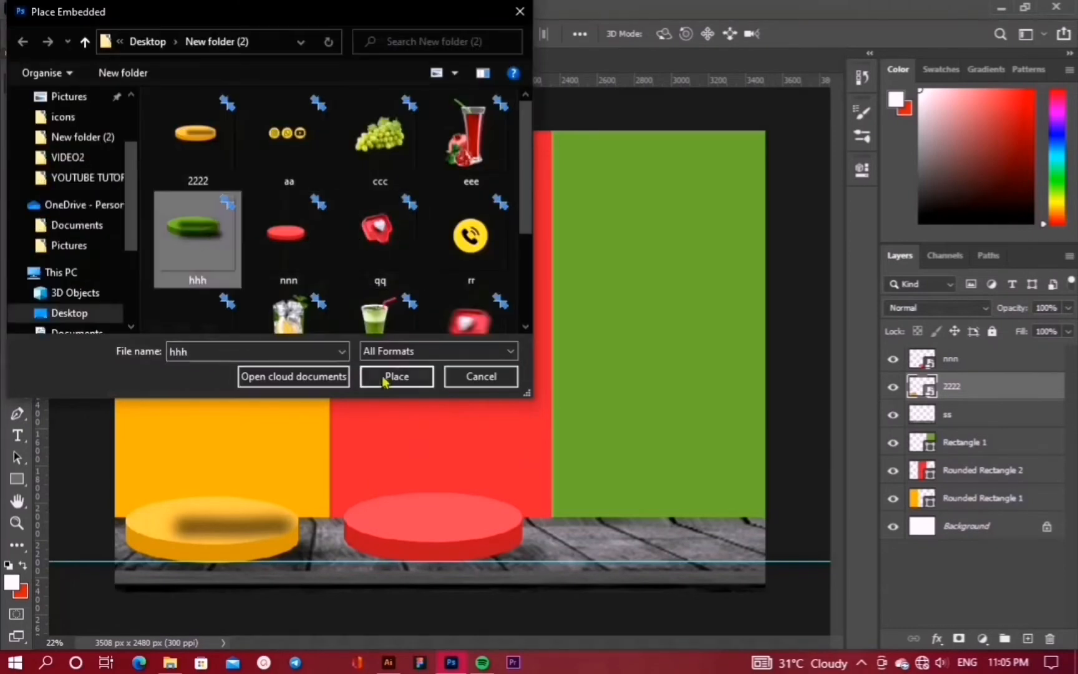
click(388, 377)
drag(428, 337, 654, 491)
drag(448, 293, 649, 449)
drag(703, 539, 609, 471)
click(806, 34)
Line the green disc up with the other podiums and enlarge it to about 64.5%
drag(681, 525, 689, 506)
key(ctrl+t)
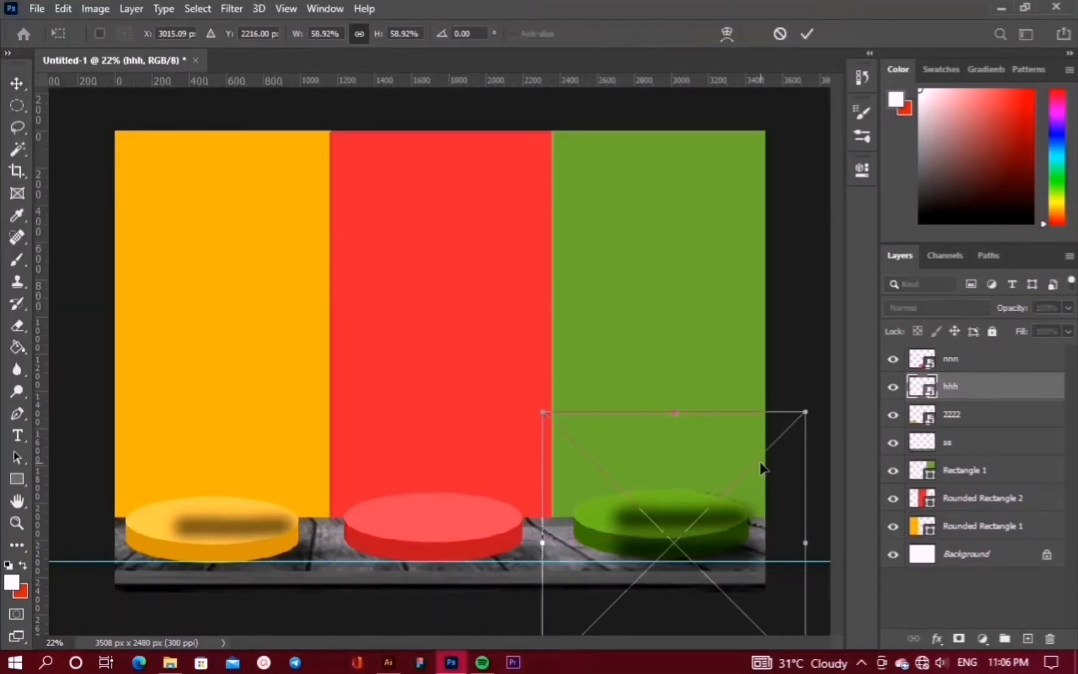
drag(804, 409, 813, 404)
drag(706, 509, 705, 514)
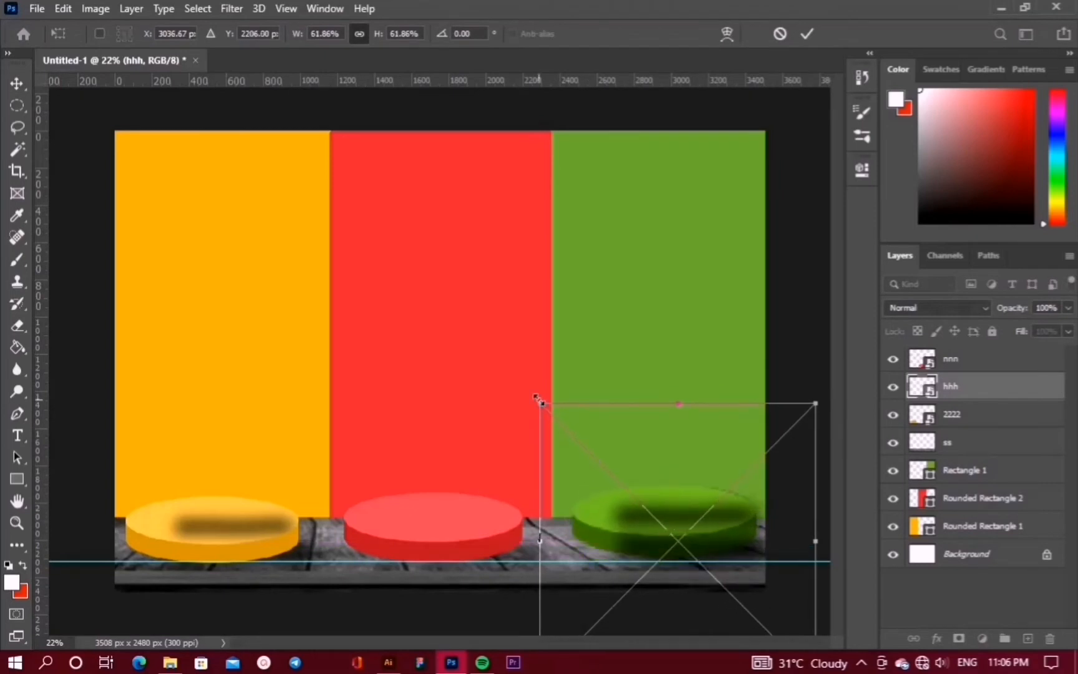
drag(539, 402, 524, 389)
key(Return)
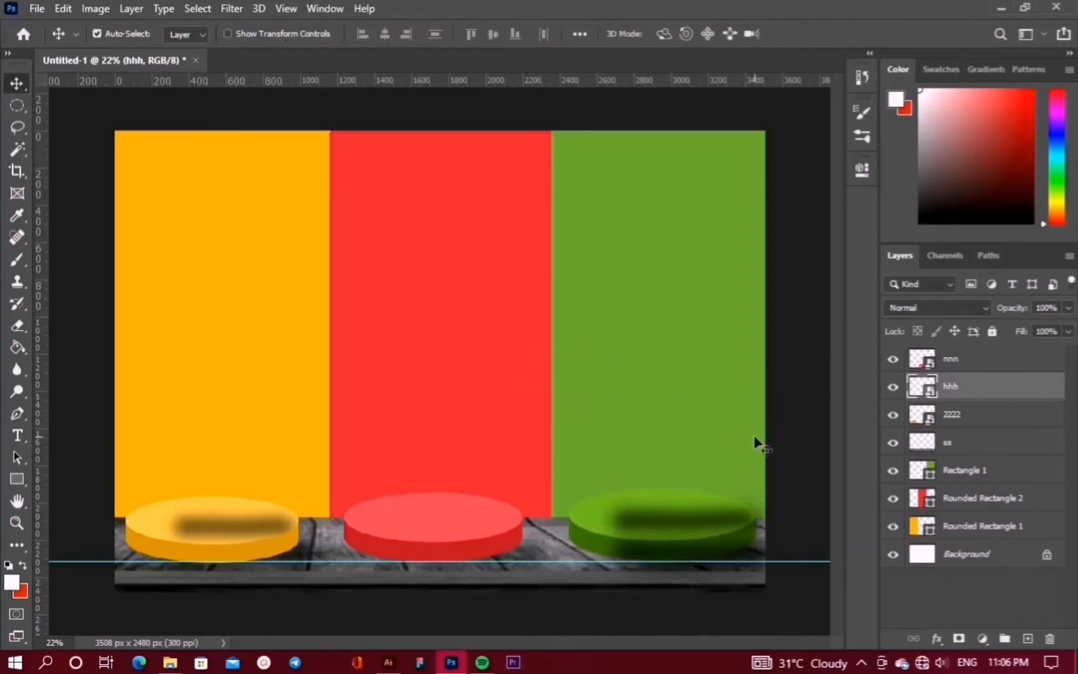
click(429, 282)
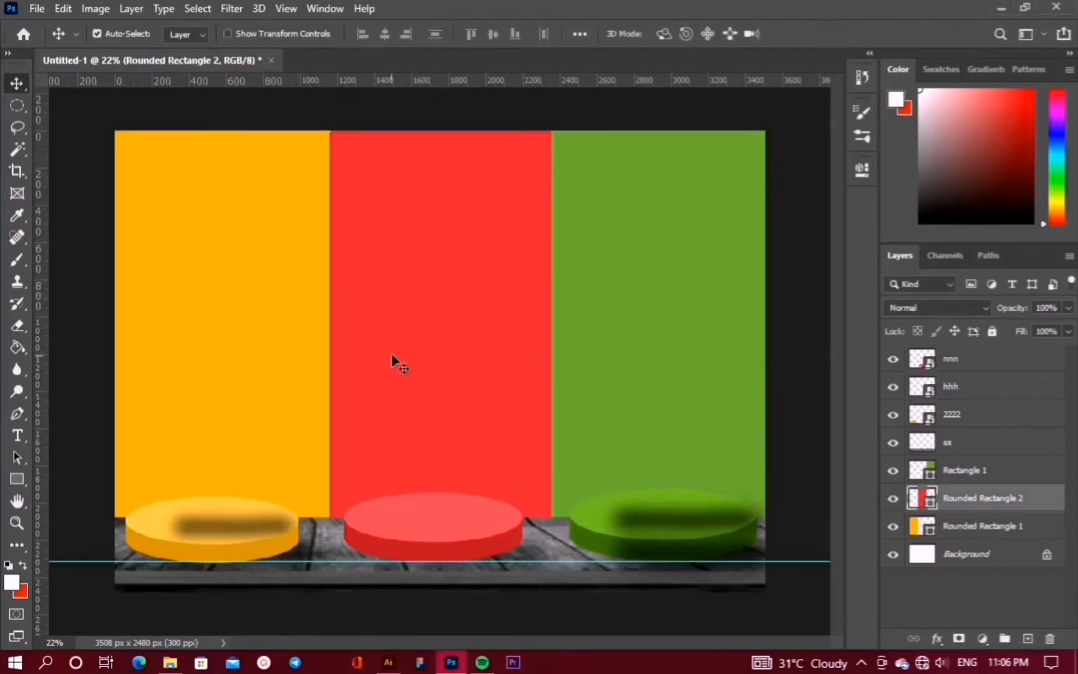
Stretch the red panel's top edge upward
key(ctrl+t)
drag(441, 130, 440, 106)
key(Return)
Place the lemonade glass image, shrink it to about 21% and move it onto the yellow panel
click(37, 9)
click(82, 343)
scroll(392, 217, down, 3)
double_click(290, 214)
drag(435, 335, 211, 271)
click(807, 34)
key(ctrl+t)
drag(446, 296, 222, 330)
drag(147, 330, 252, 382)
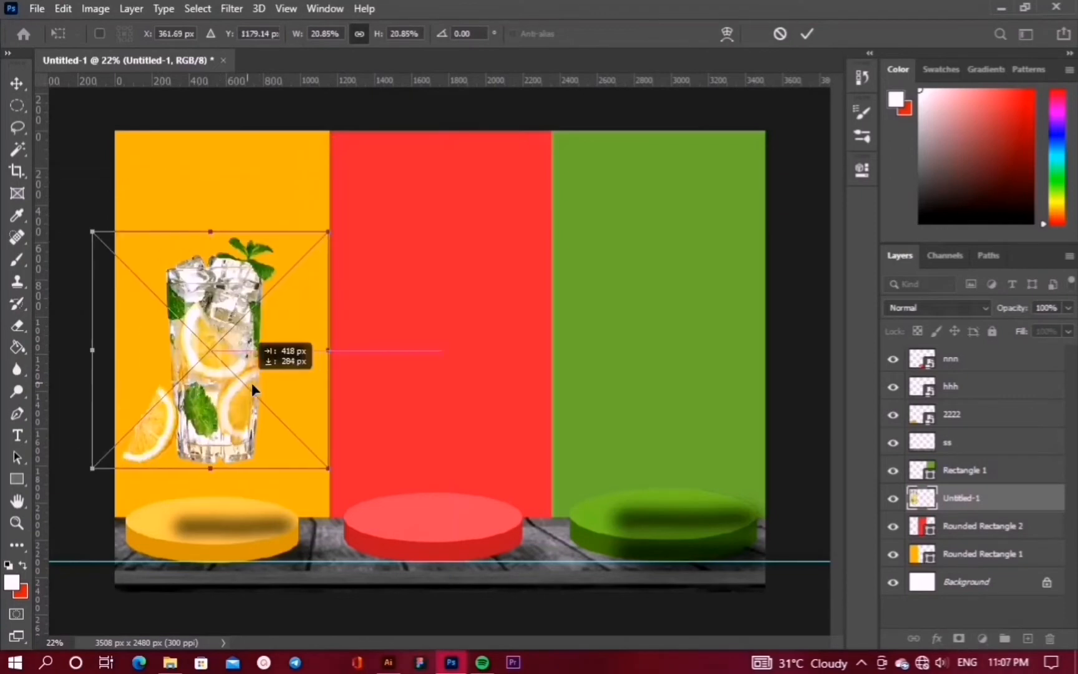
click(806, 34)
Stack Untitled-1 above 2222, enlarge the glass to about 26% and nudge it onto the podium
drag(960, 497, 926, 409)
drag(216, 390, 221, 452)
key(ctrl+t)
drag(216, 295, 219, 247)
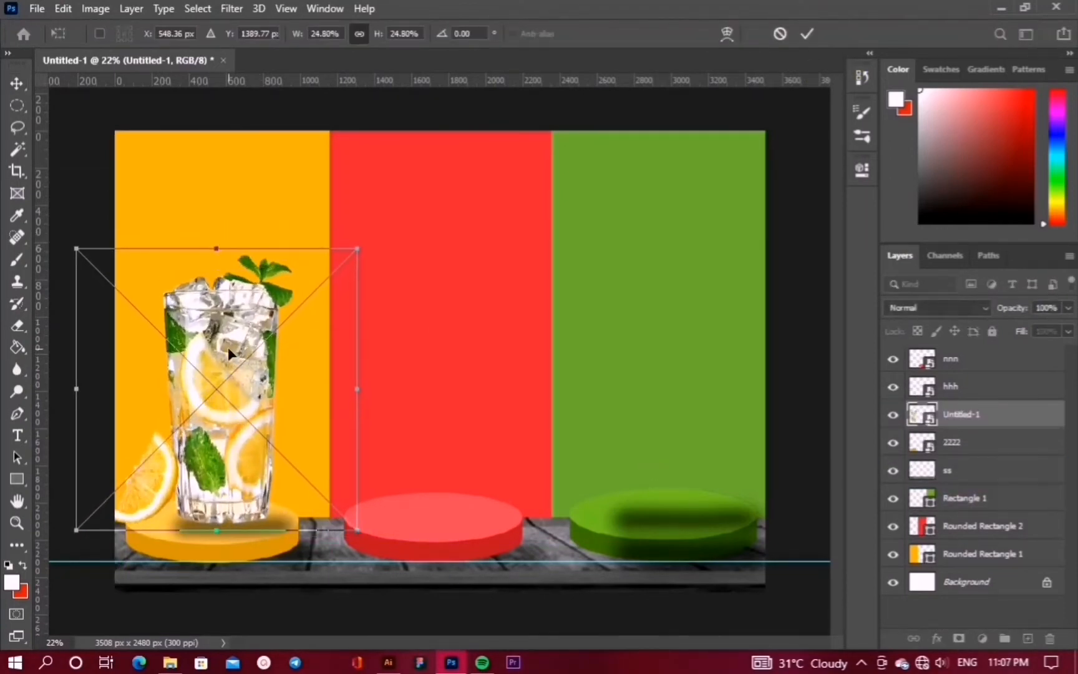
drag(227, 347, 243, 346)
drag(231, 246, 237, 227)
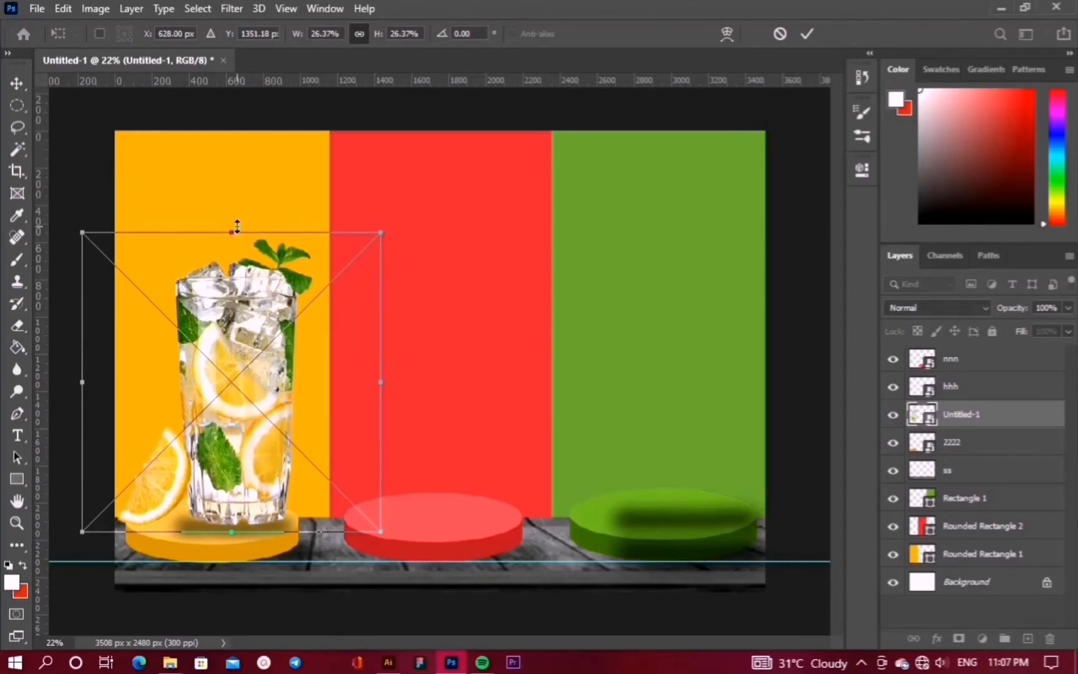
key(Right)
key(Left)
key(Down)
key(Down)
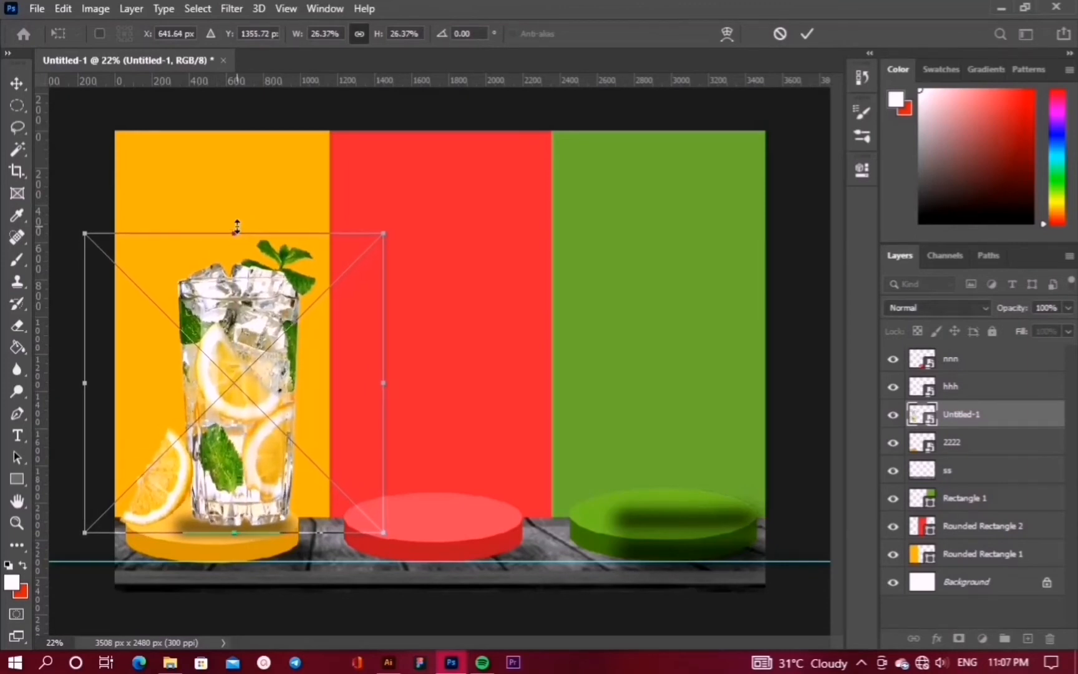
click(807, 34)
click(37, 8)
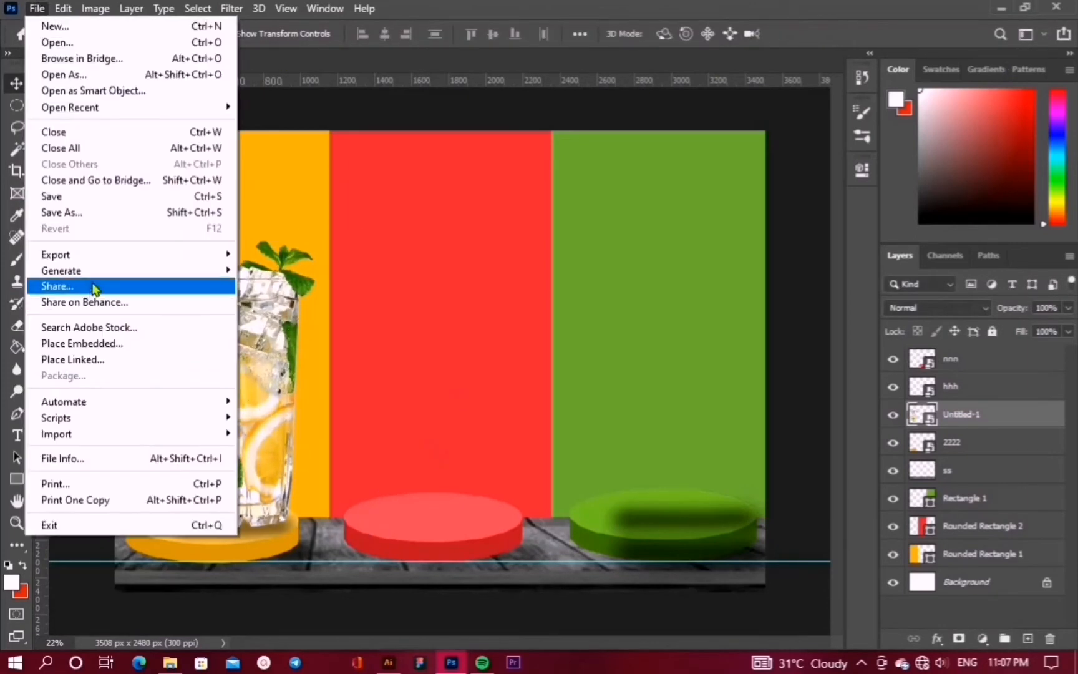
Place the eee pomegranate juice glass, shrink it, move its layer to the top and set it on the red podium
click(73, 344)
click(419, 383)
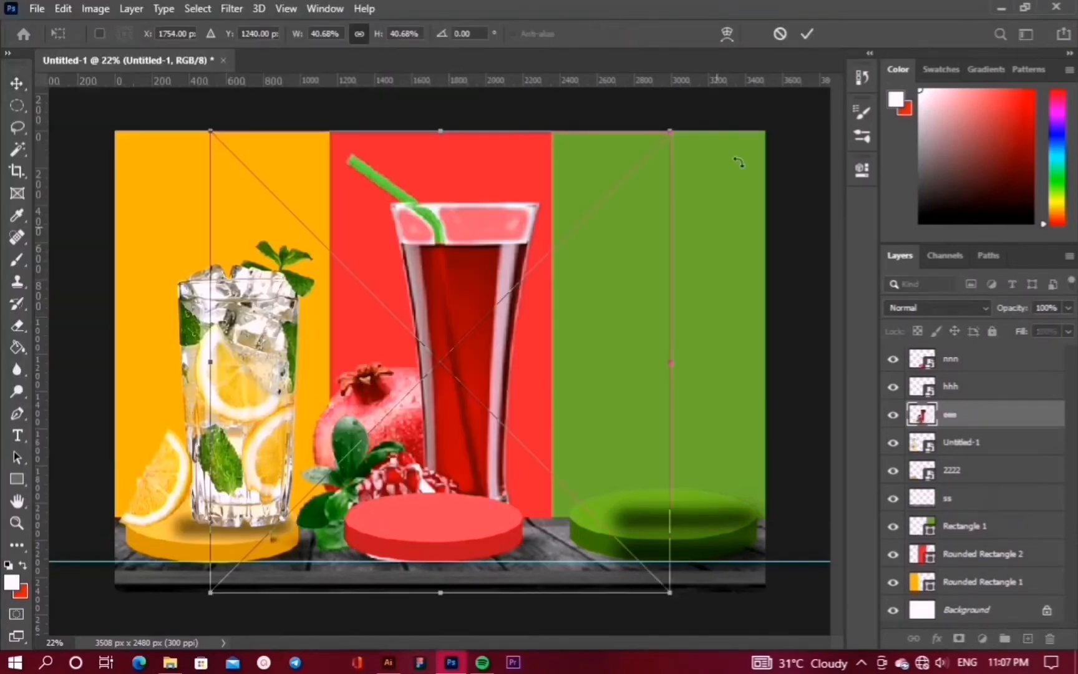
drag(671, 131, 542, 259)
drag(409, 378, 488, 301)
click(809, 34)
drag(976, 417, 974, 345)
drag(480, 389, 469, 428)
Shrink the pomegranate glass further and add a horizontal guide at the glass rims
key(ctrl+t)
drag(279, 221, 295, 236)
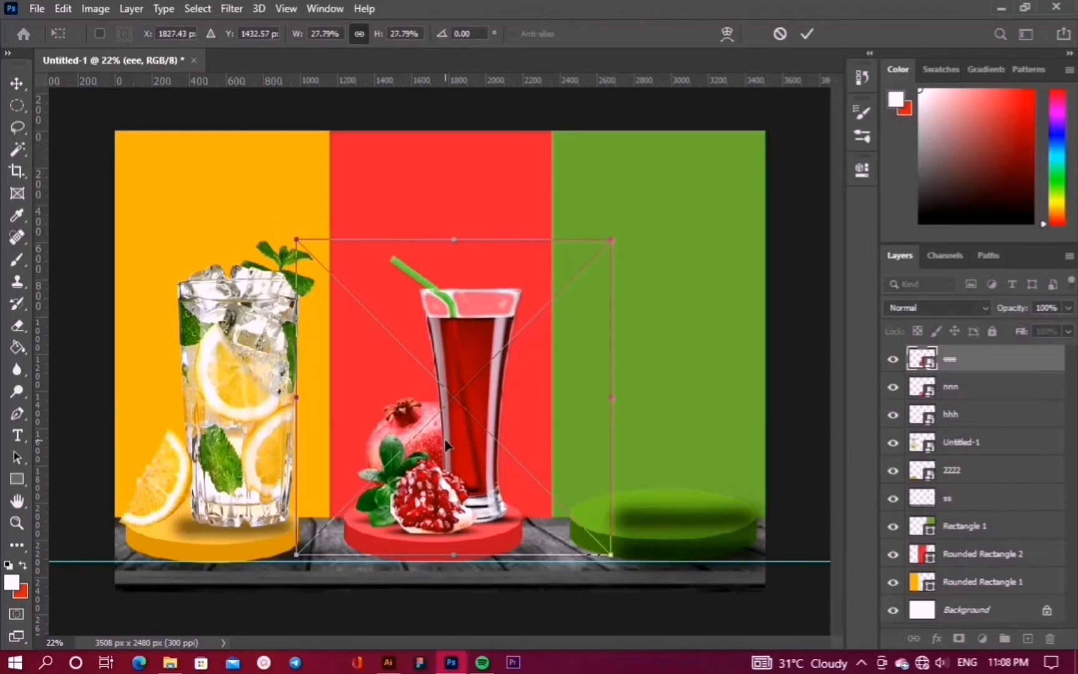
key(Return)
drag(561, 82, 536, 269)
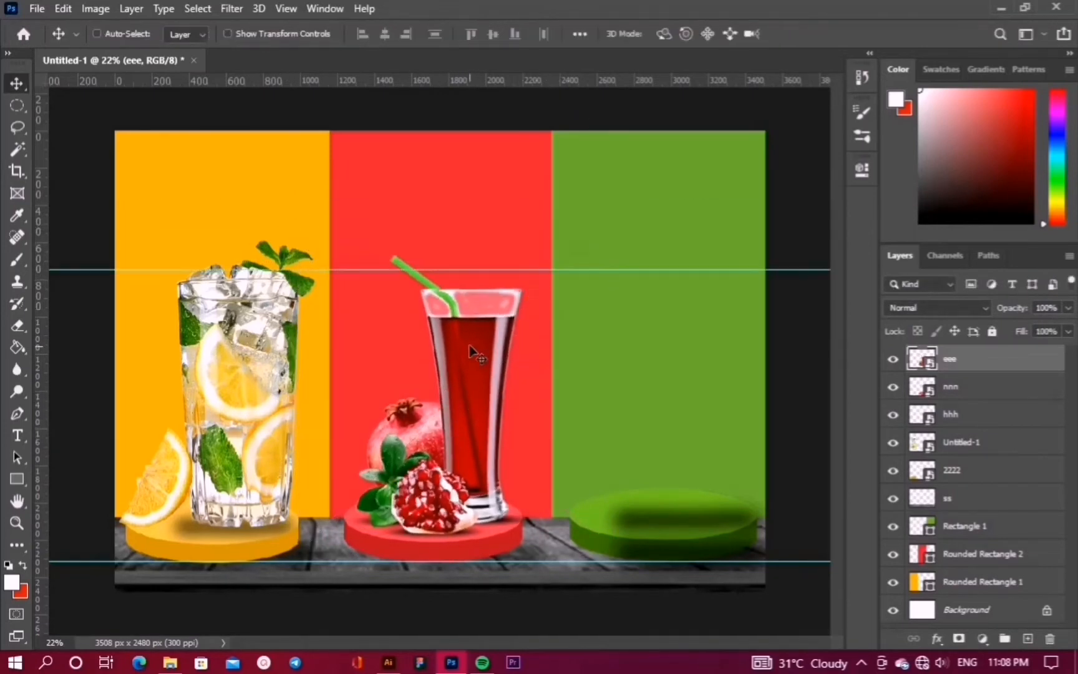
Enlarge the pomegranate glass to about 29% and nudge it into place on the podium
key(ctrl+t)
drag(613, 242, 620, 235)
key(Up)
key(Up)
key(Up)
key(Up)
key(Up)
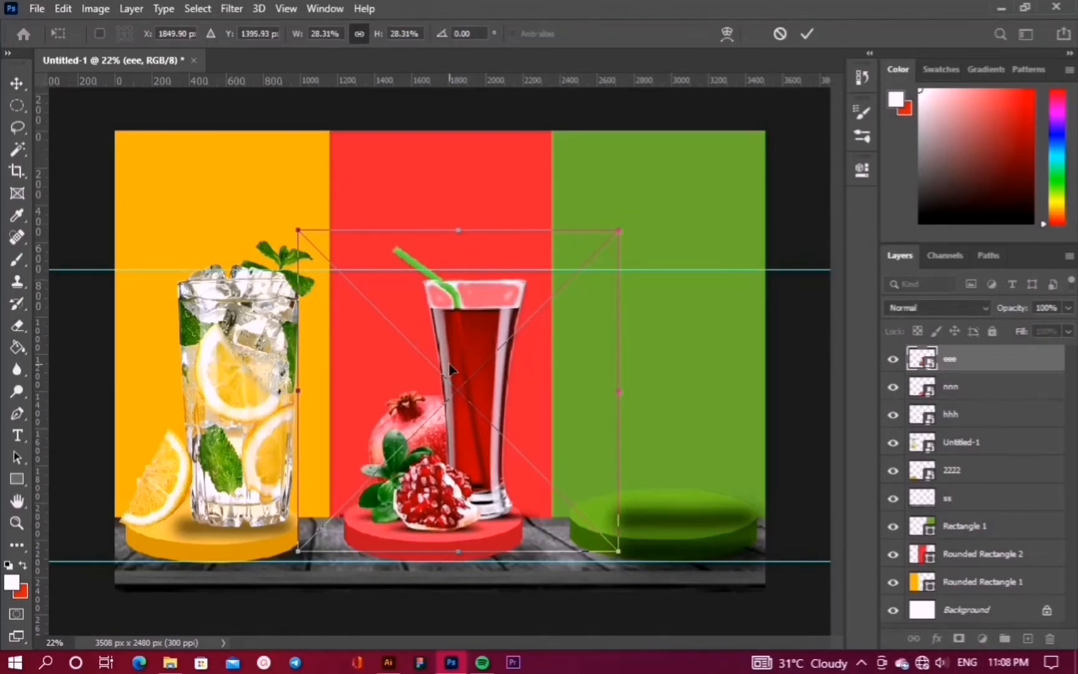
key(Left)
key(Left)
key(Left)
key(Up)
key(Up)
key(Right)
key(Down)
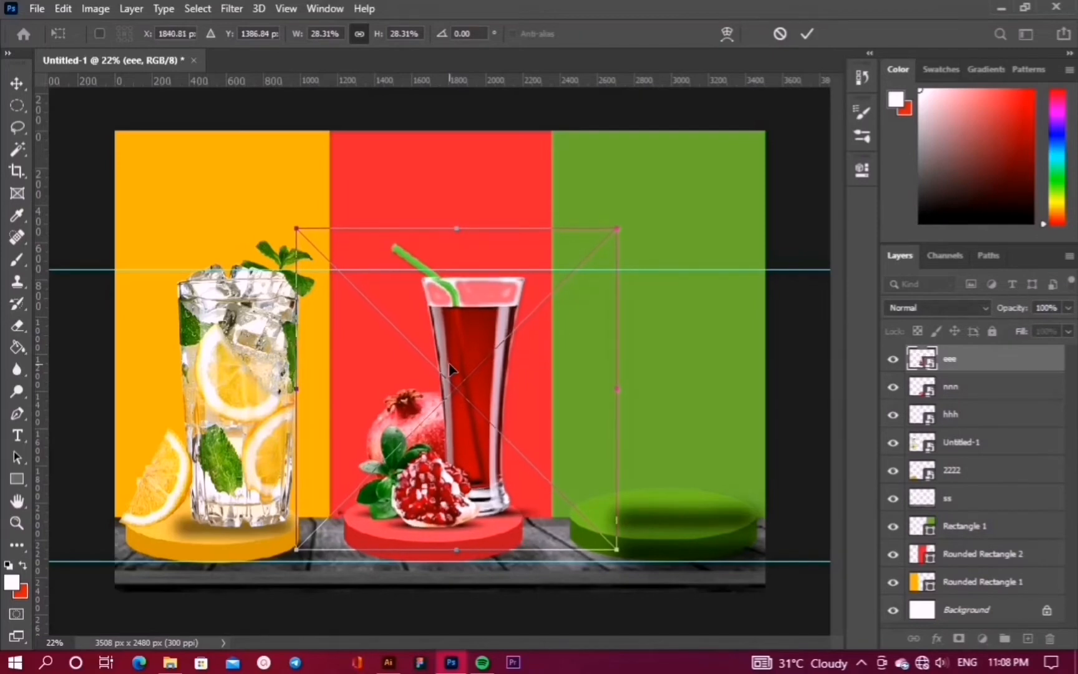
drag(296, 229, 288, 220)
key(Left)
key(Left)
key(Left)
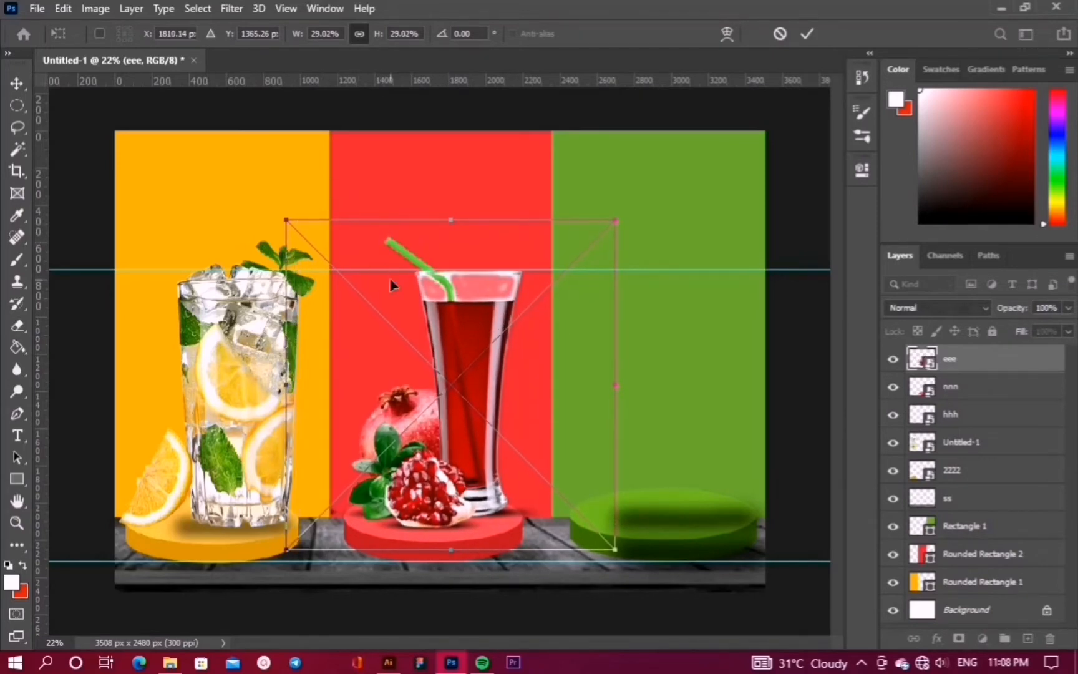
Place the ww green juice glass at about 70% and set it on the green podium
key(Return)
click(37, 9)
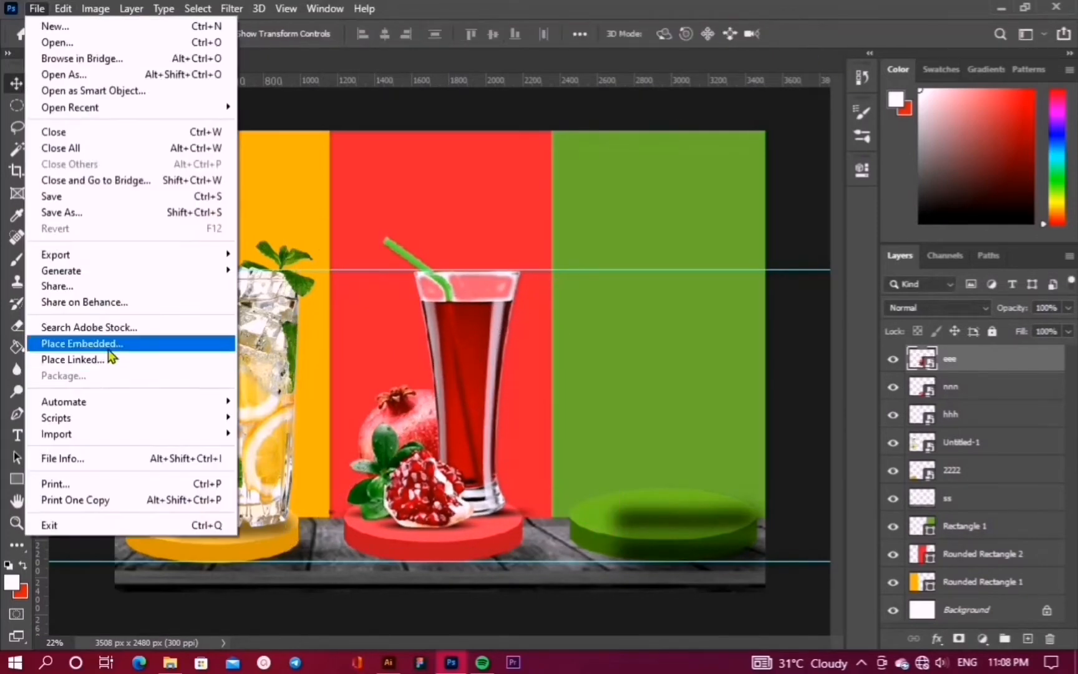
click(94, 341)
click(394, 206)
click(397, 376)
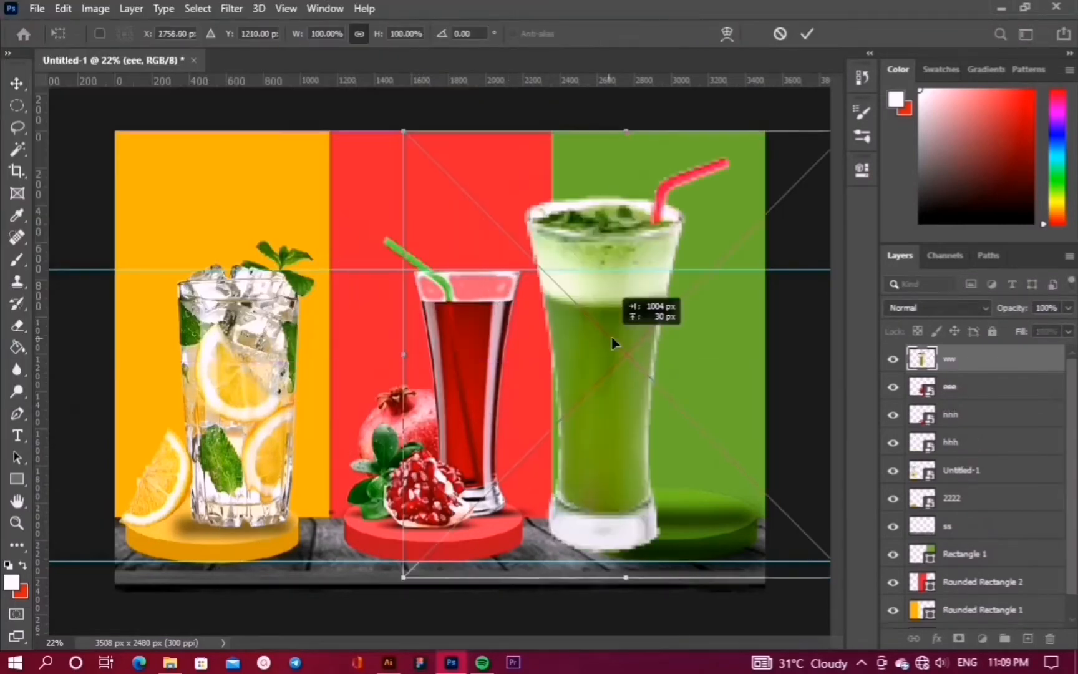
drag(447, 108, 614, 327)
drag(775, 368, 672, 330)
drag(789, 261, 869, 220)
drag(685, 322, 686, 346)
key(Return)
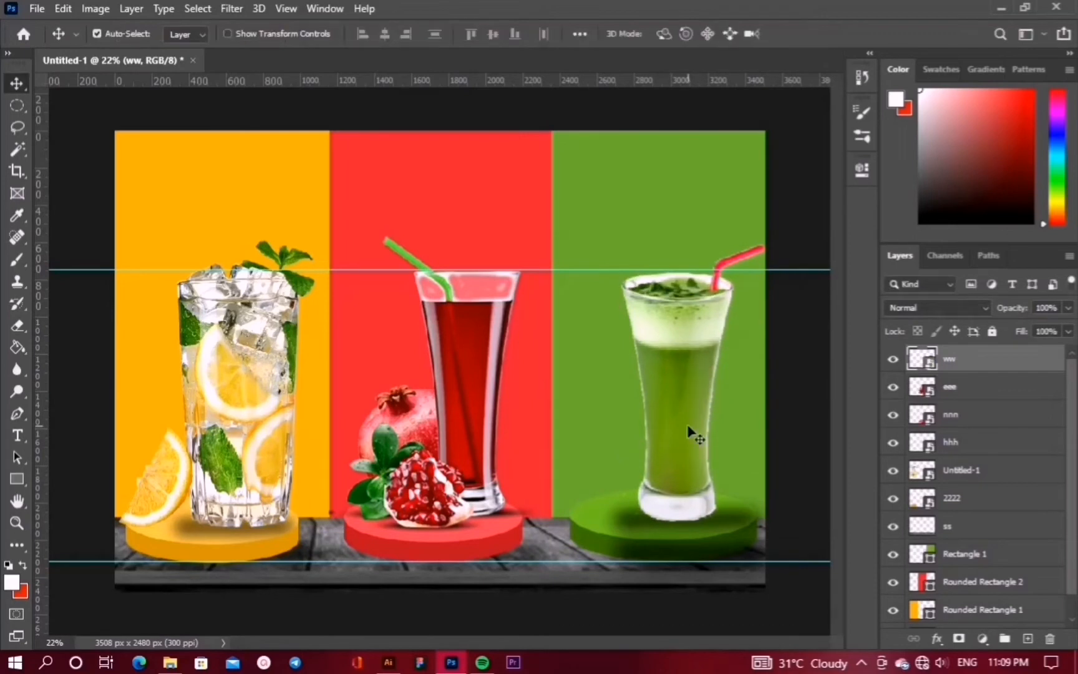
Move the ww layer below nnn in the layer stack
click(38, 8)
drag(975, 356, 958, 430)
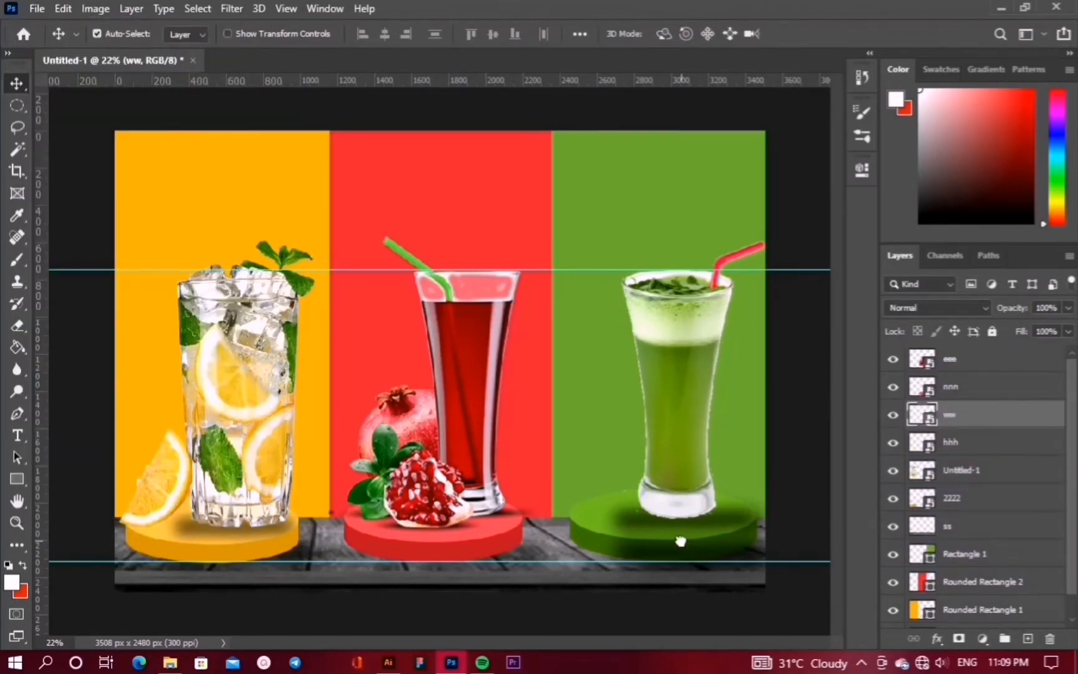
click(680, 538)
click(677, 426)
Place the ccc grape bunch, scale it to about 53% and set it at the green glass's base
click(38, 8)
click(87, 343)
double_click(380, 145)
drag(521, 343, 705, 418)
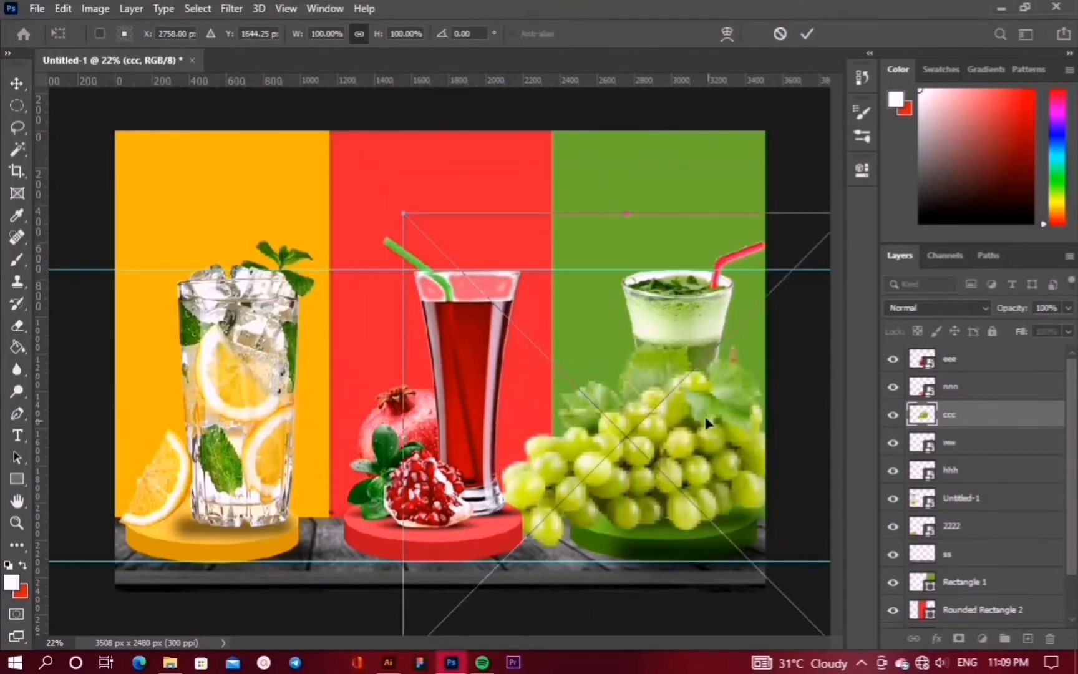
drag(404, 213, 605, 414)
drag(753, 529, 678, 472)
key(Return)
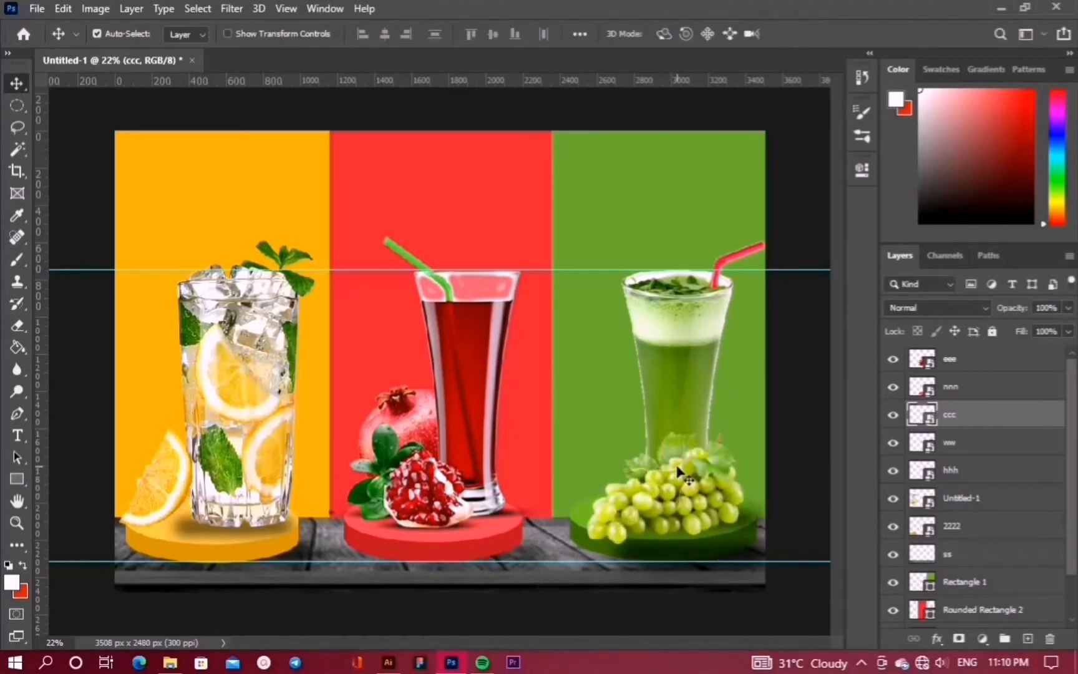
key(ctrl+t)
drag(785, 607, 776, 599)
key(Return)
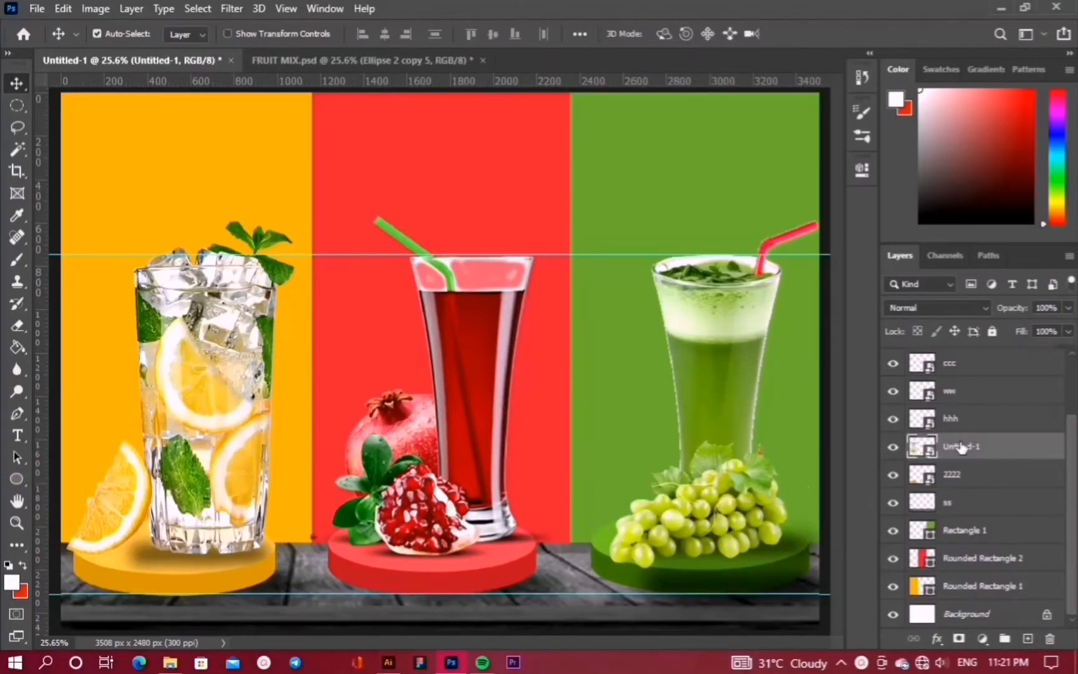
Add a new layer and draw an 850 px circle over the lemonade glass
click(1027, 638)
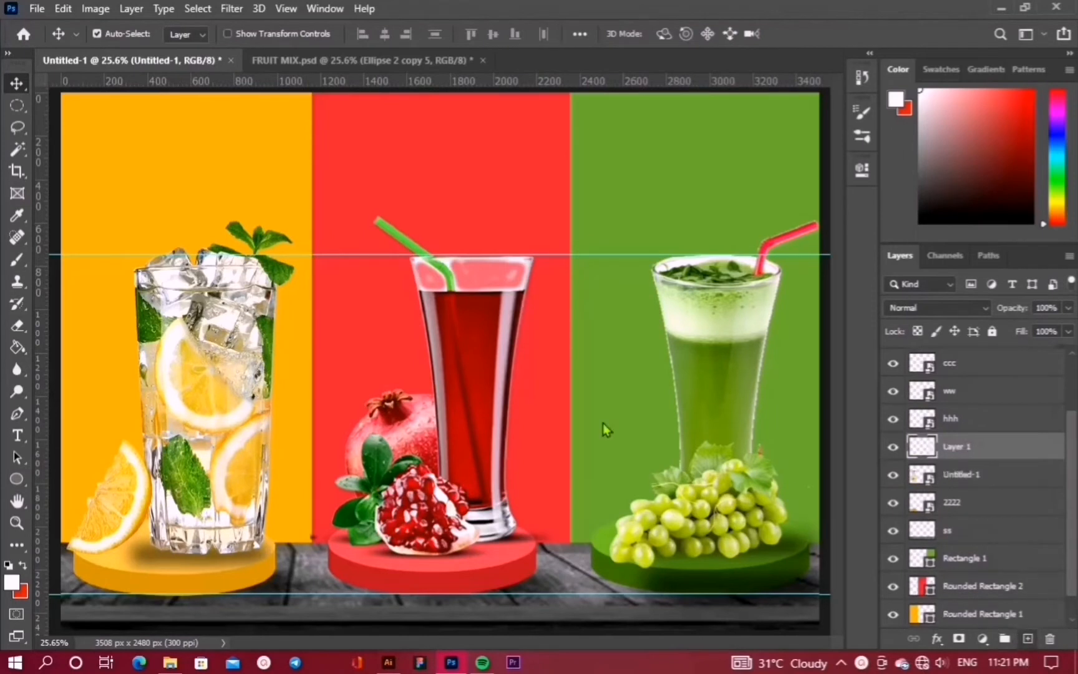
click(16, 479)
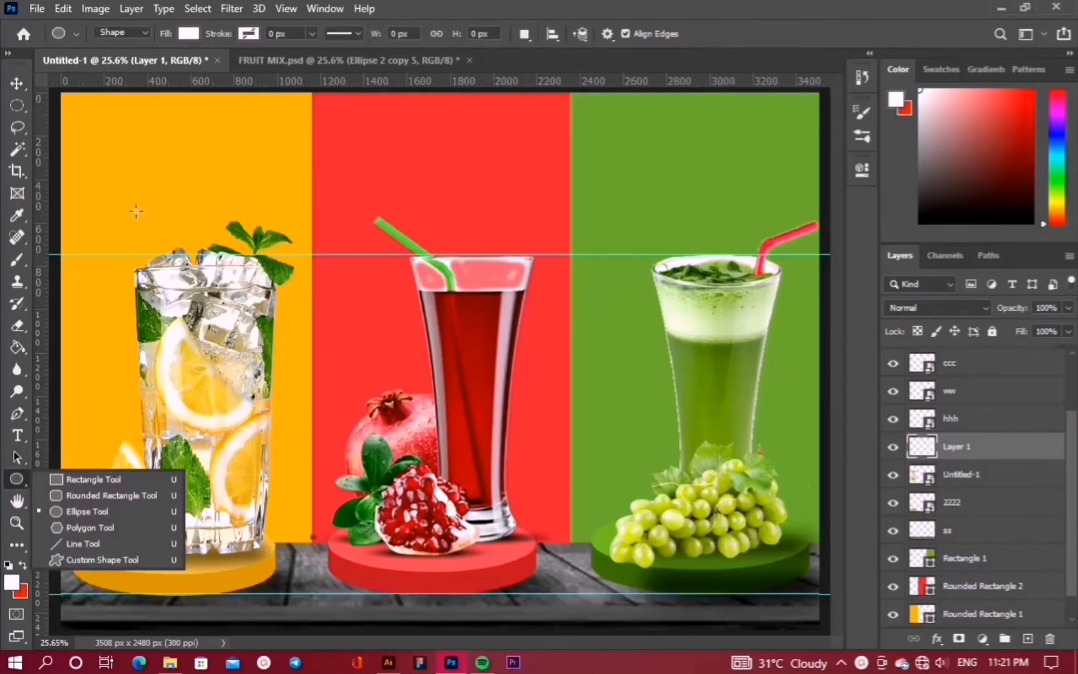
mouse_move(113, 210)
mouse_down()
mouse_move(228, 265)
mouse_move(329, 385)
mouse_move(376, 407)
mouse_up()
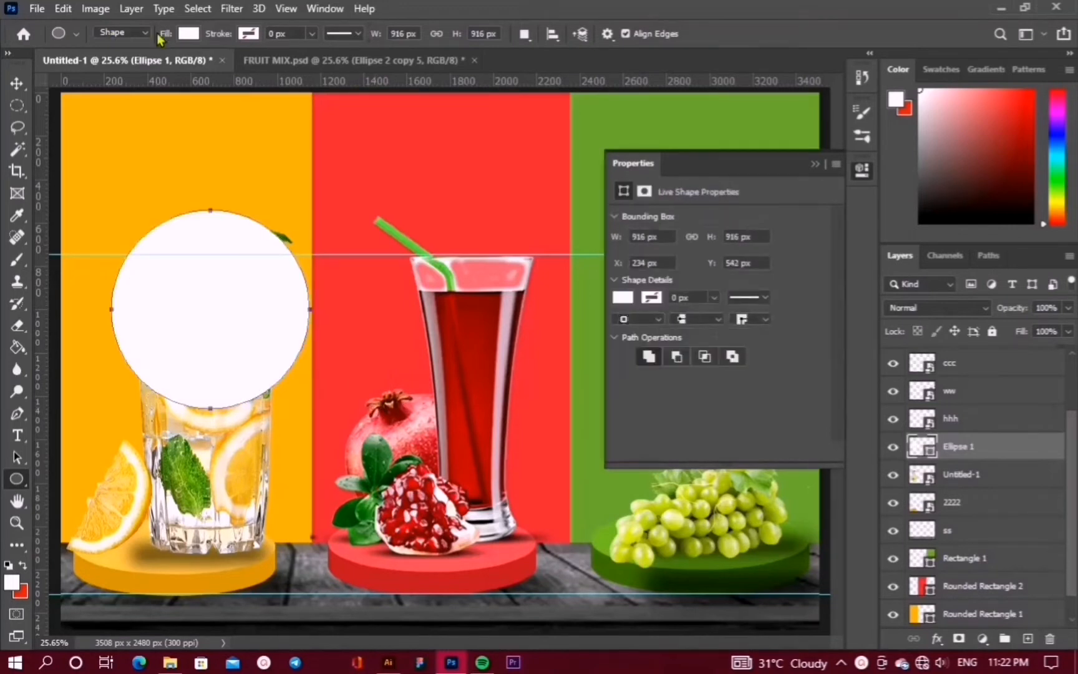
Set the circle to no fill with a 25 px white stroke
click(189, 33)
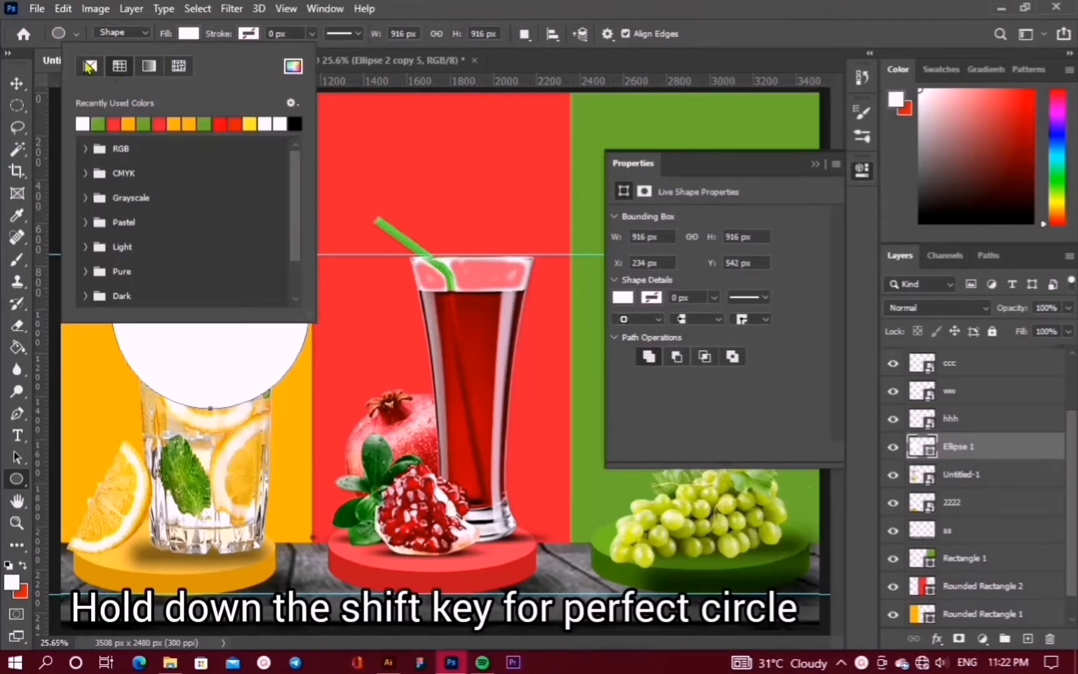
drag(218, 35, 237, 39)
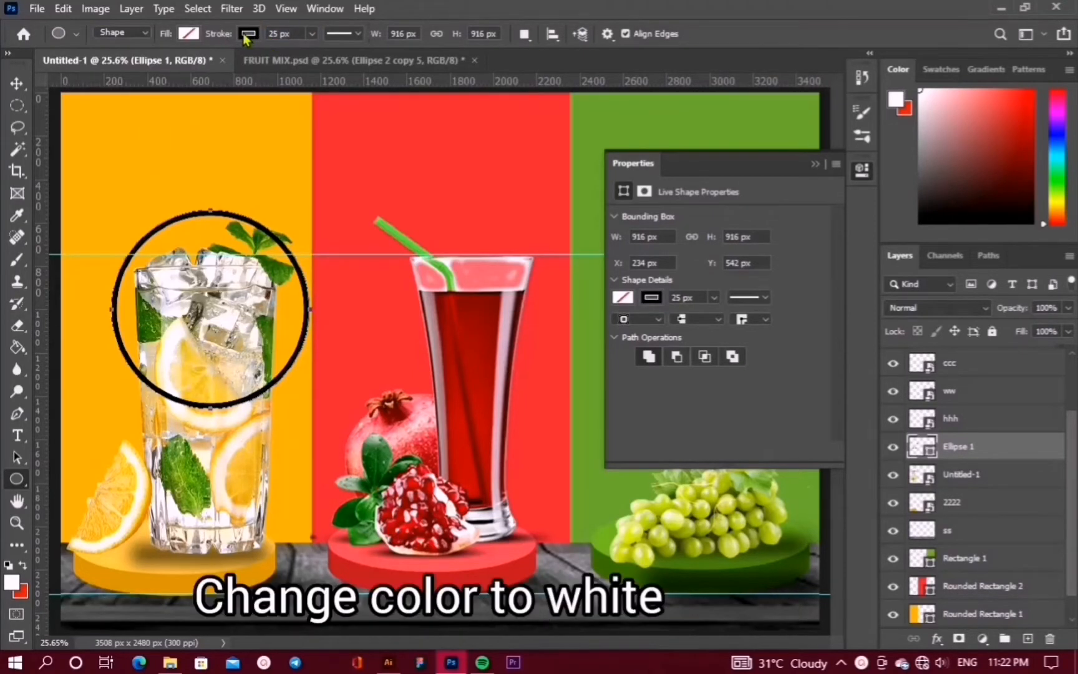
click(247, 35)
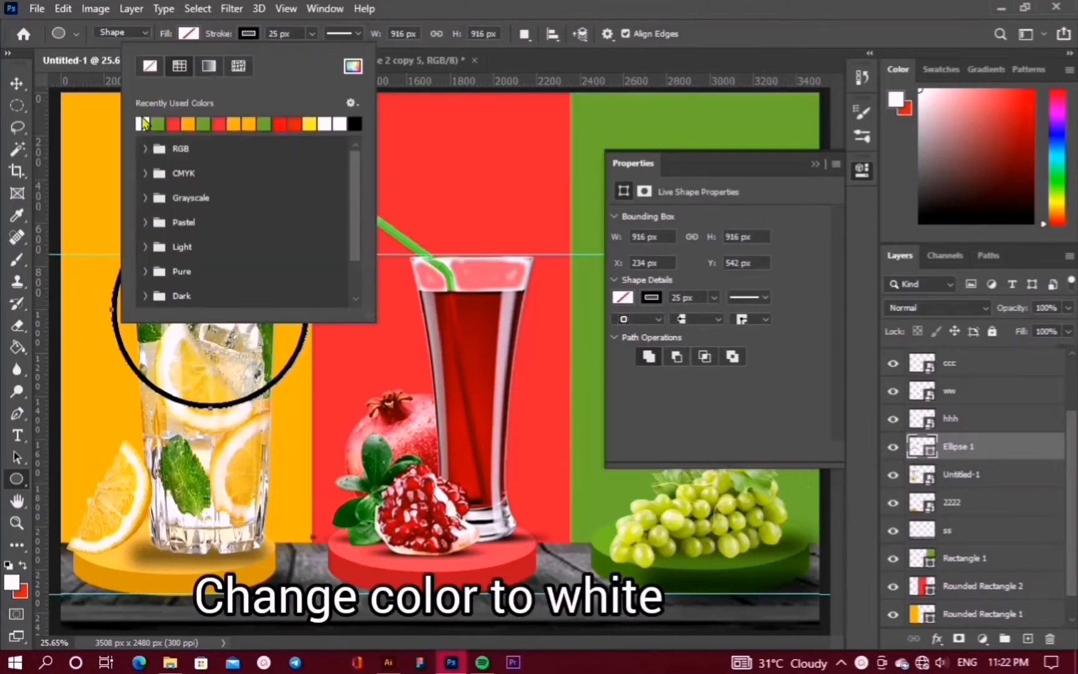
click(142, 123)
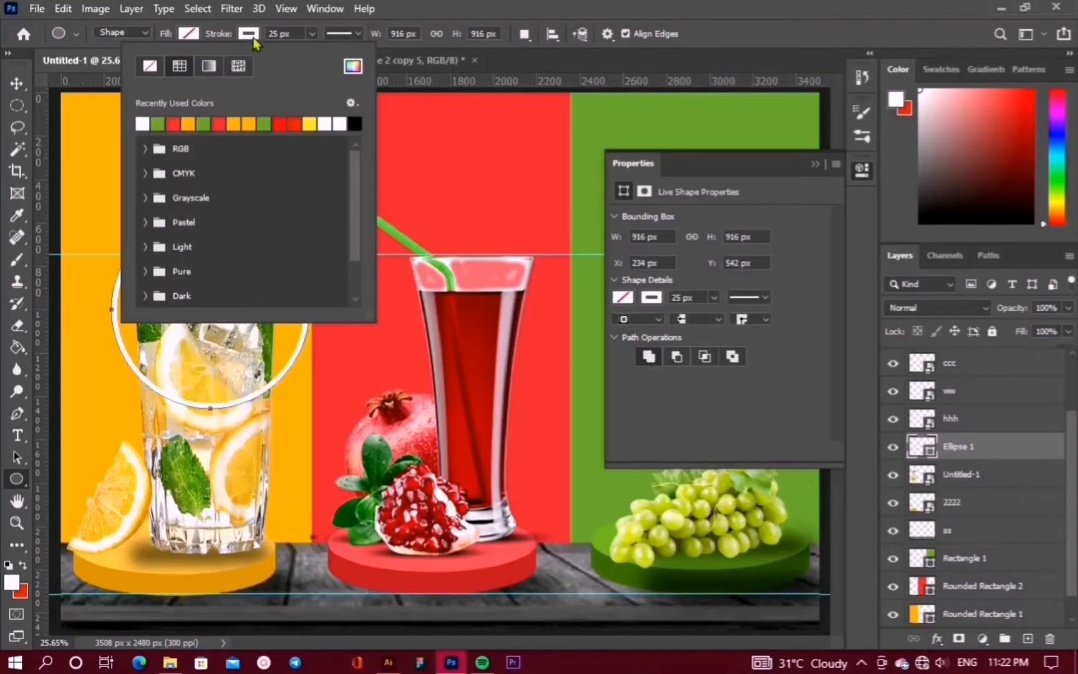
click(253, 39)
click(17, 83)
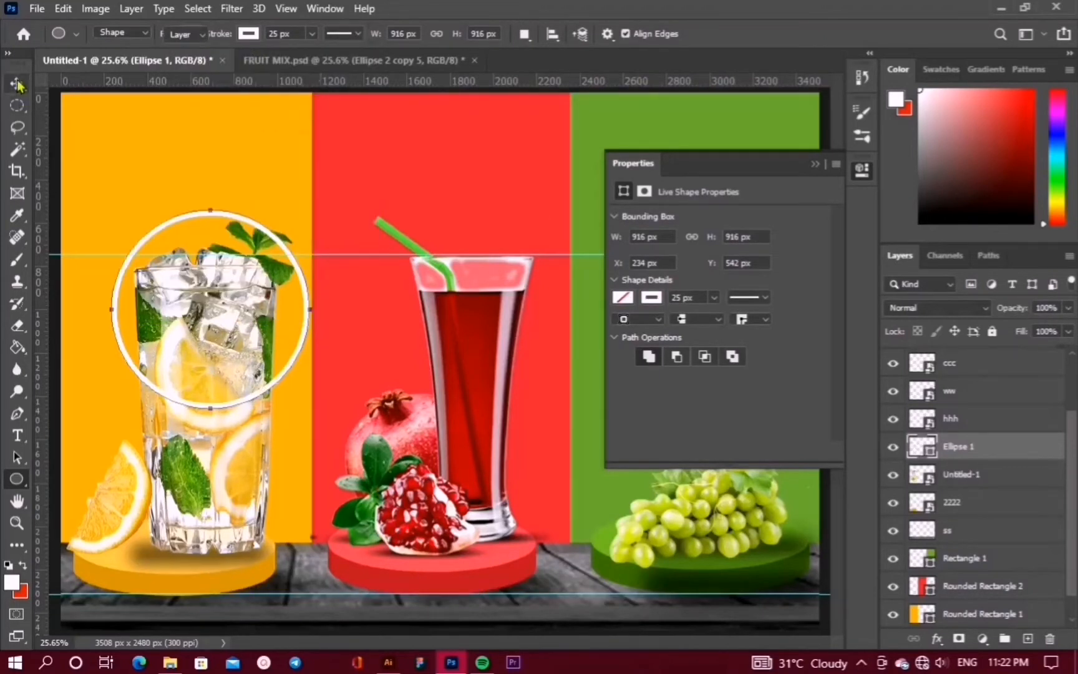
Nudge the white ring up and move Ellipse 1 below the lemonade glass layer
click(815, 164)
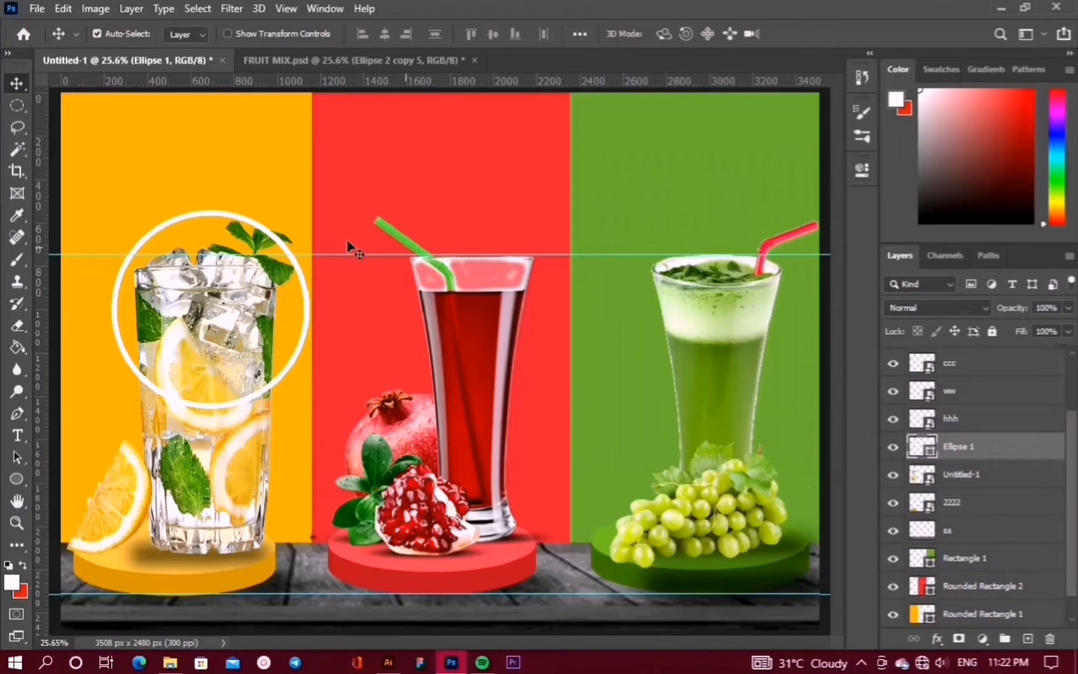
key(shift+Up)
key(shift+Up)
key(shift+Up)
key(shift+Up)
key(shift+Up)
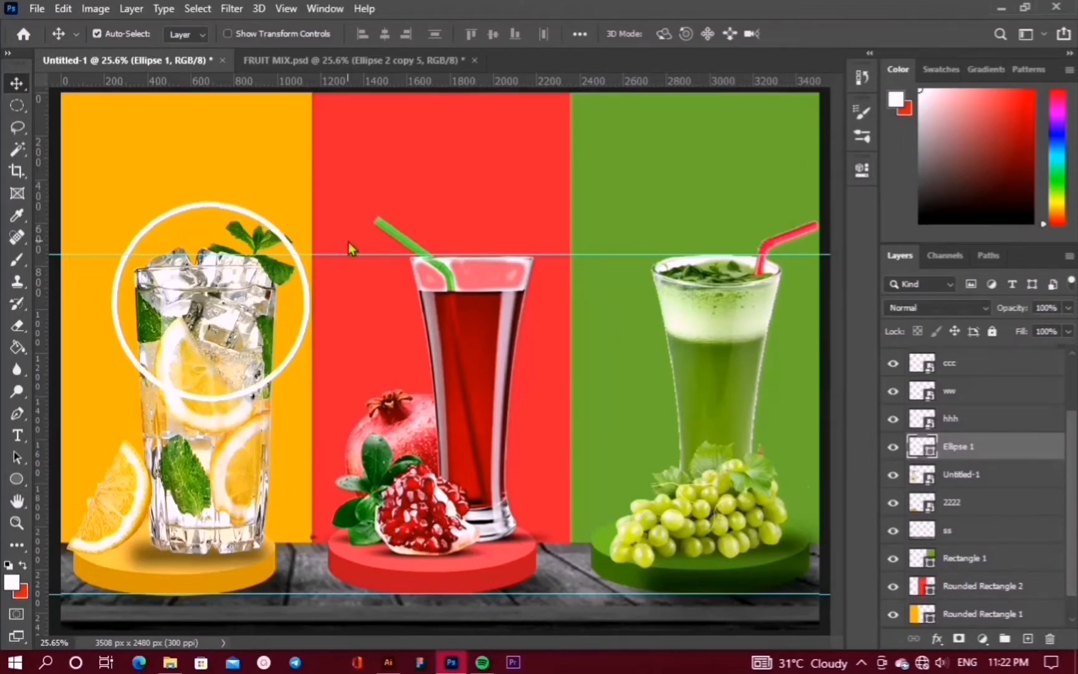
drag(986, 451, 989, 482)
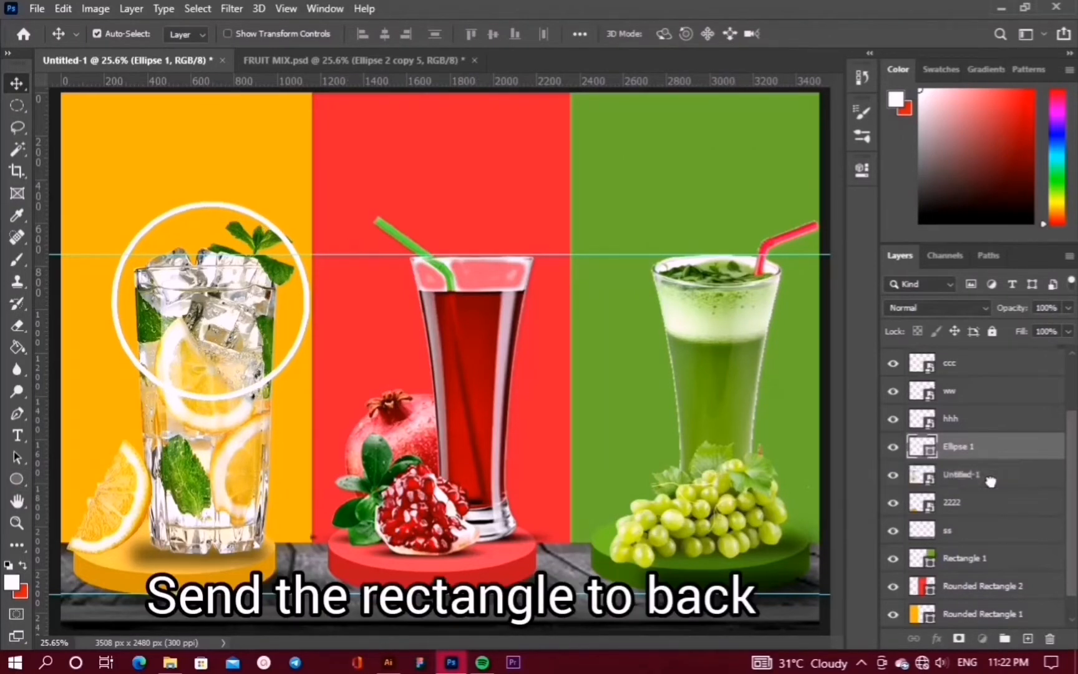
Reposition the ring to circle the glass top, then duplicate the ring layer
key(ctrl+t)
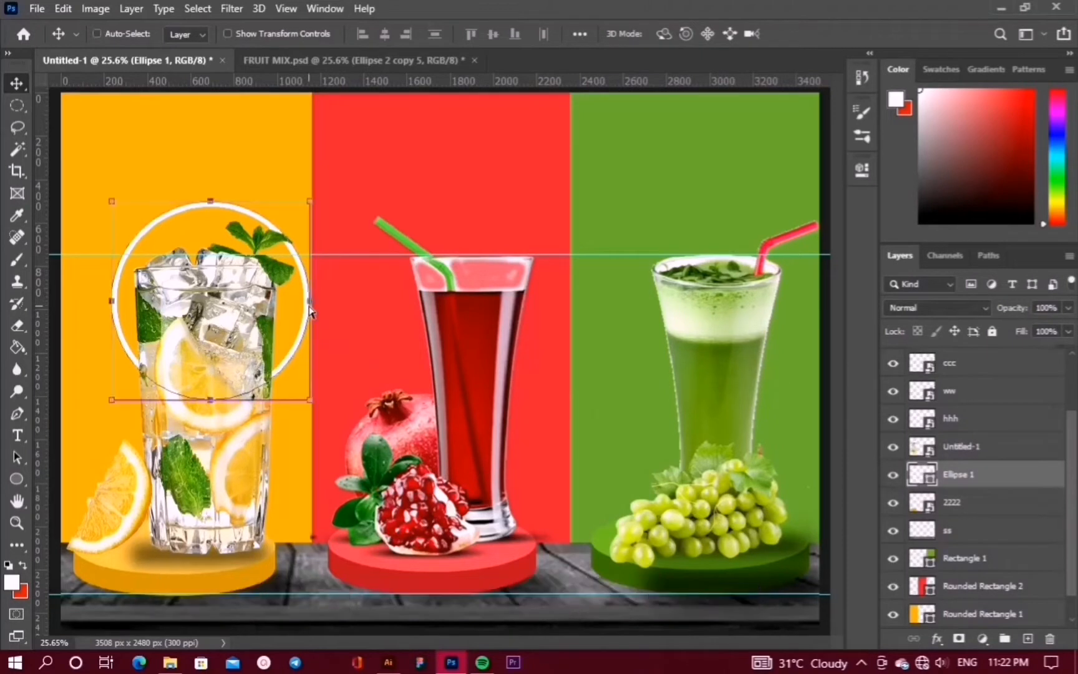
drag(197, 241, 185, 217)
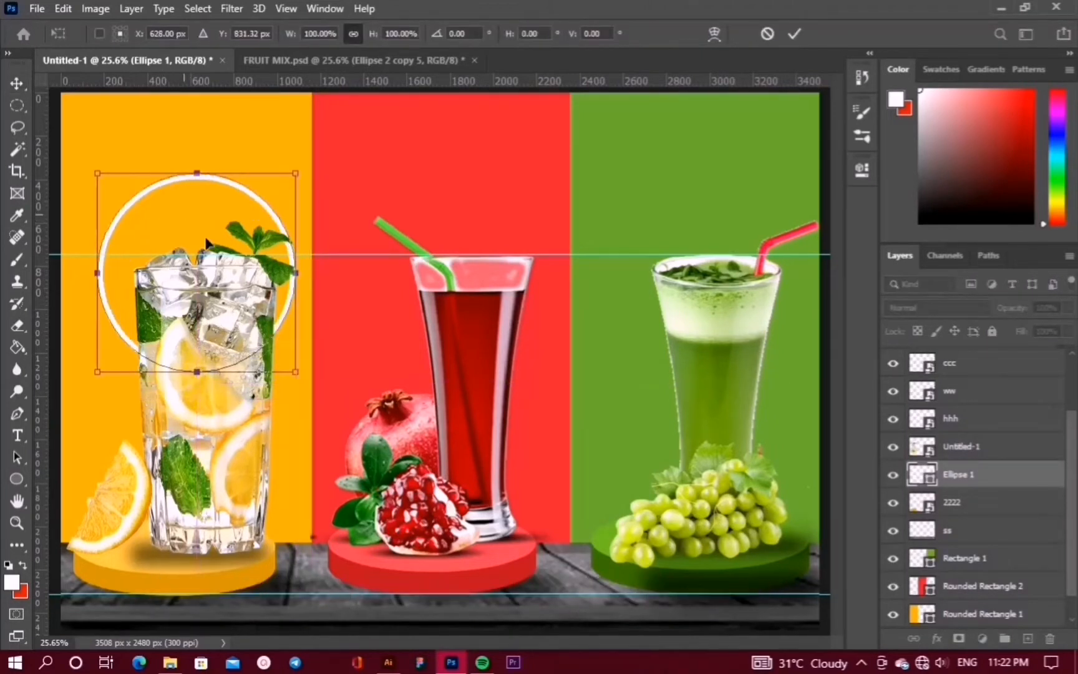
key(Right)
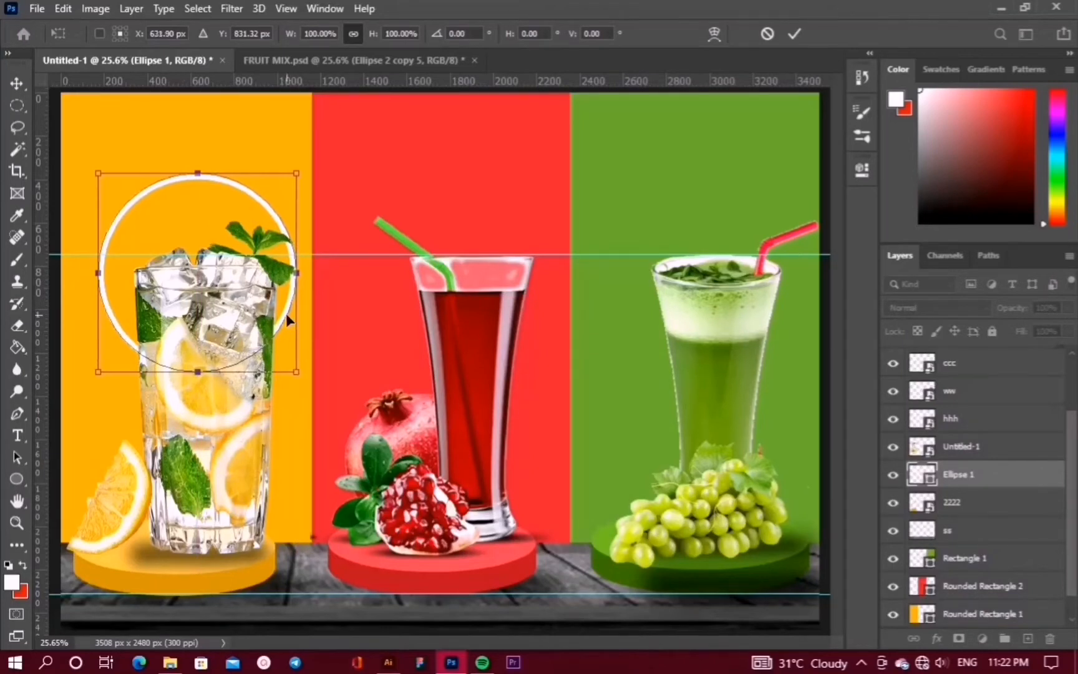
key(Down)
key(Right)
key(Right)
key(Down)
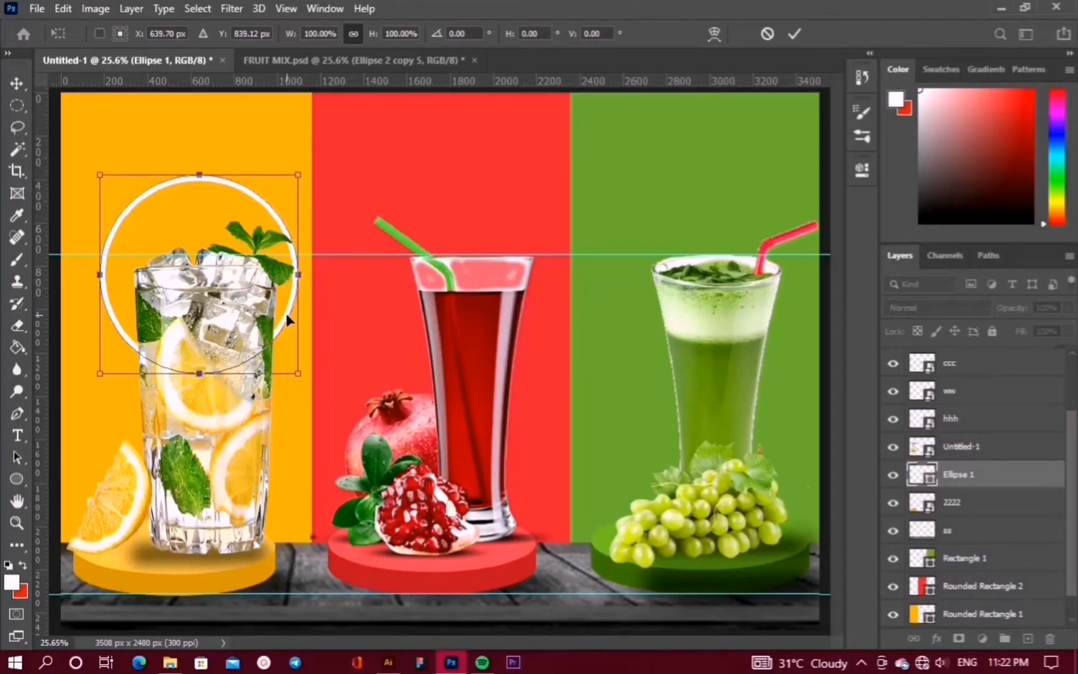
key(Down)
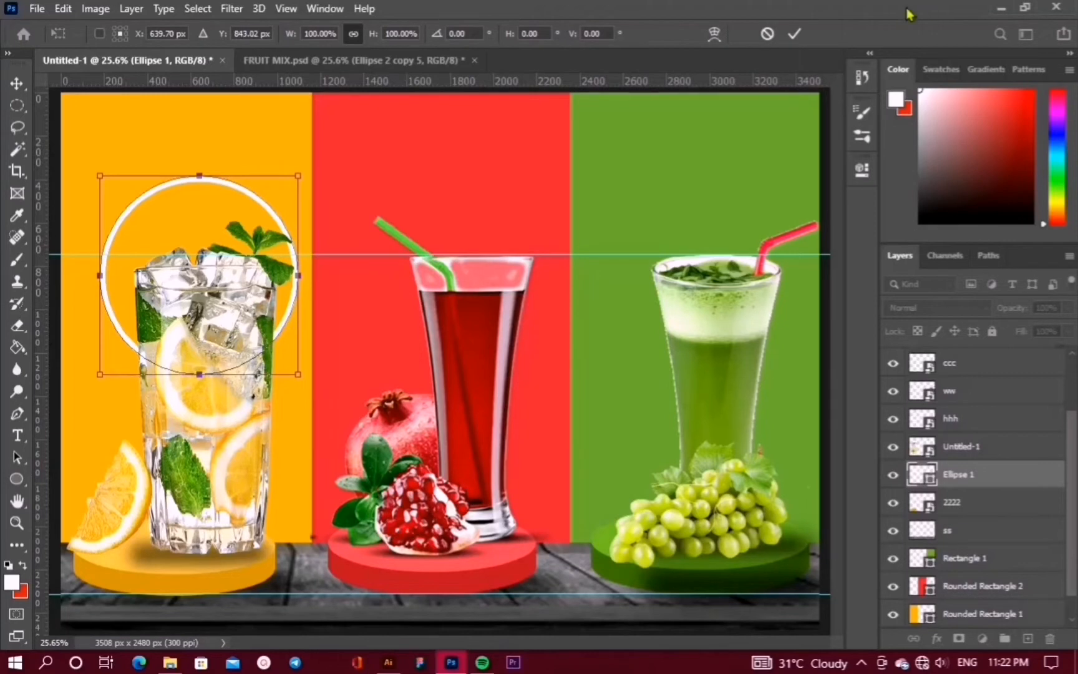
click(795, 34)
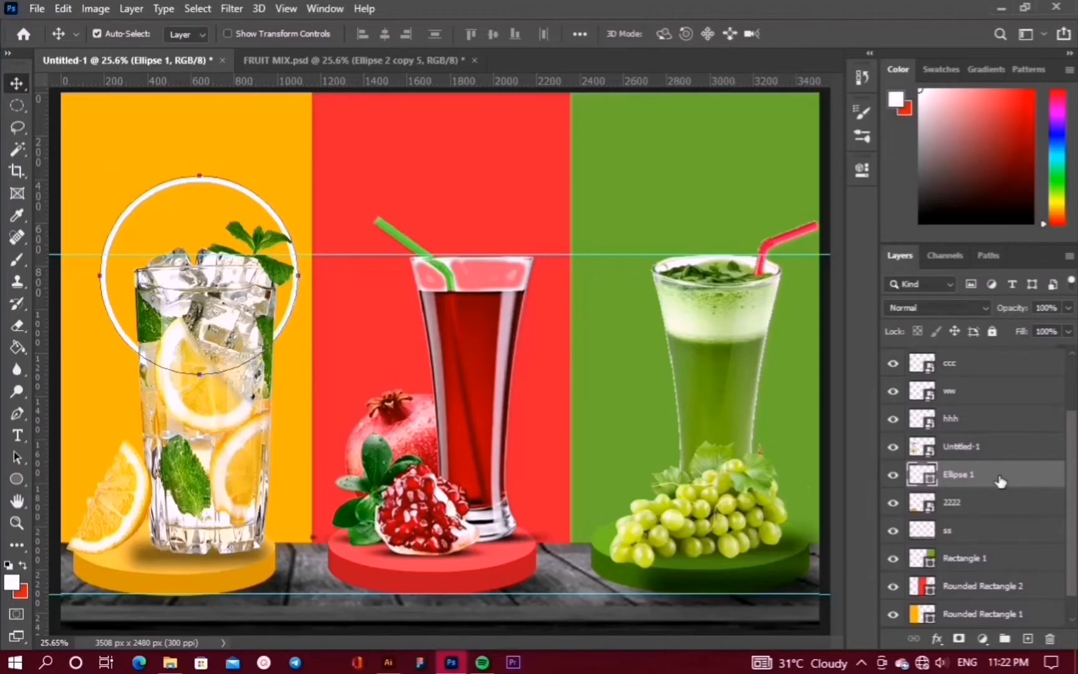
mouse_move(1000, 480)
mouse_down()
mouse_move(996, 452)
mouse_move(999, 484)
mouse_up()
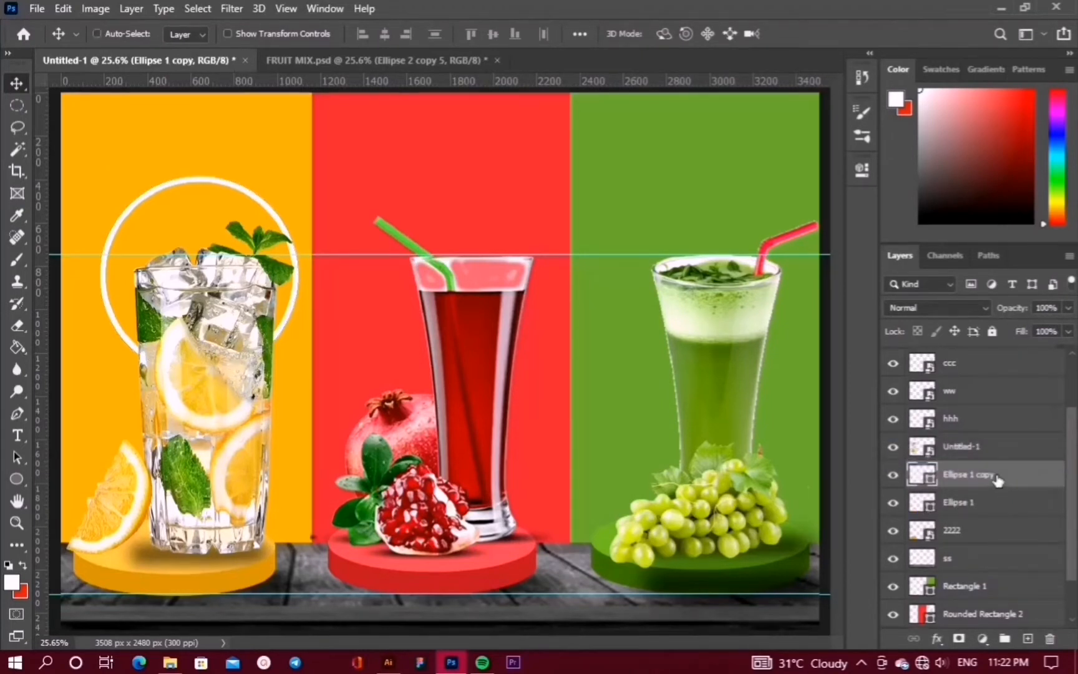
Undo the stray duplicate, then copy the ring layer and Paste in Place it
key(ctrl+z)
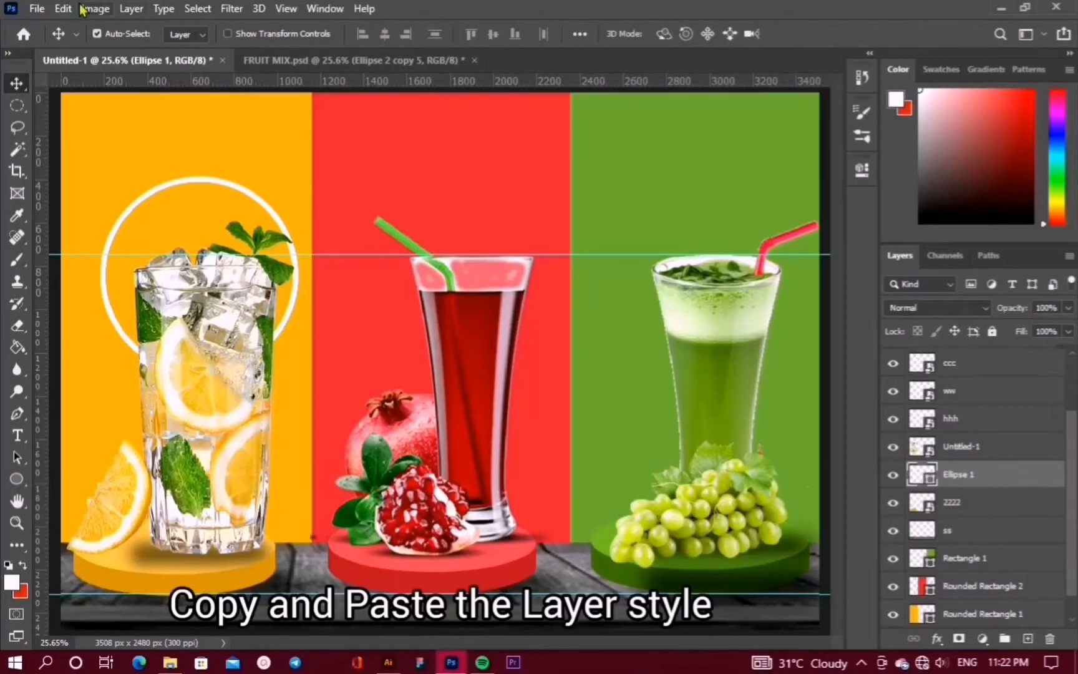
click(65, 9)
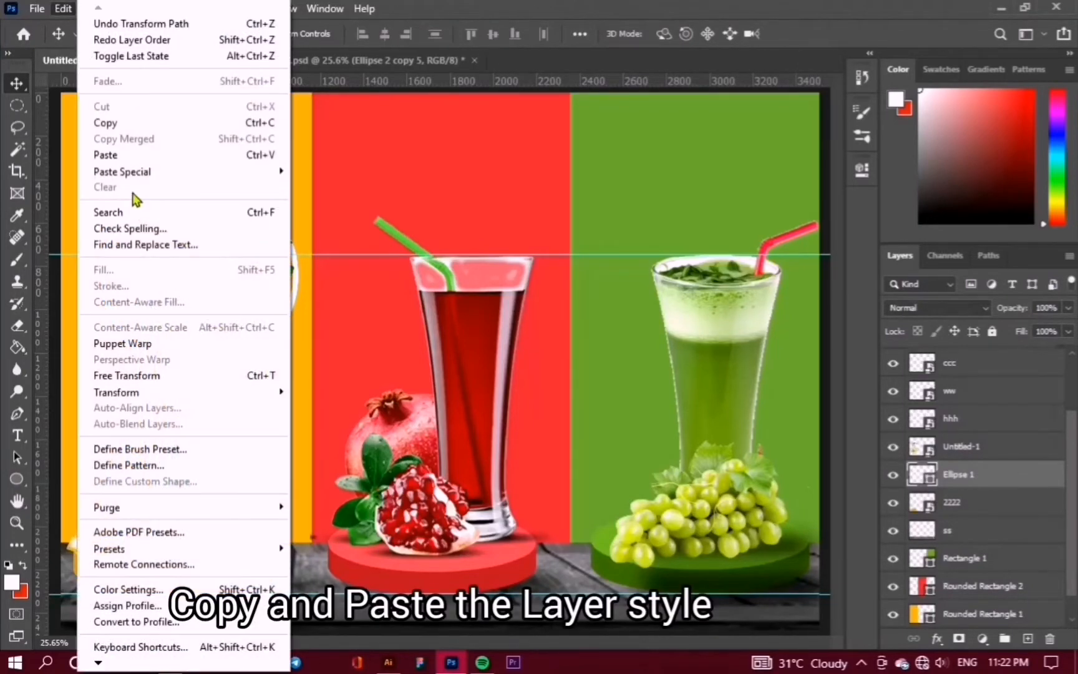
click(133, 125)
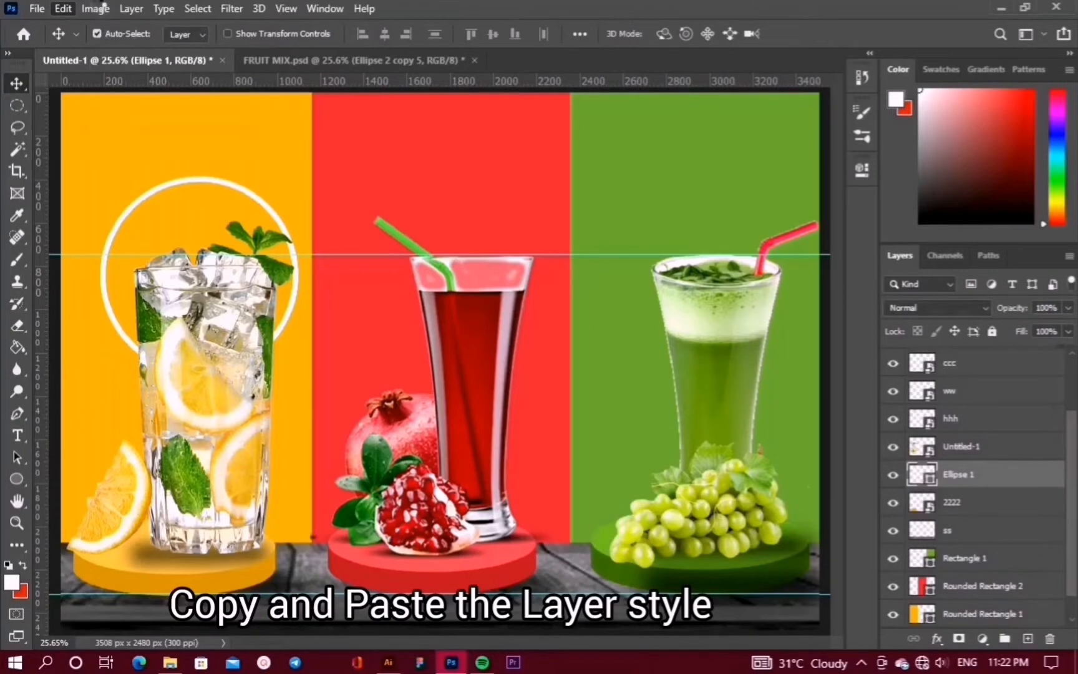
click(63, 9)
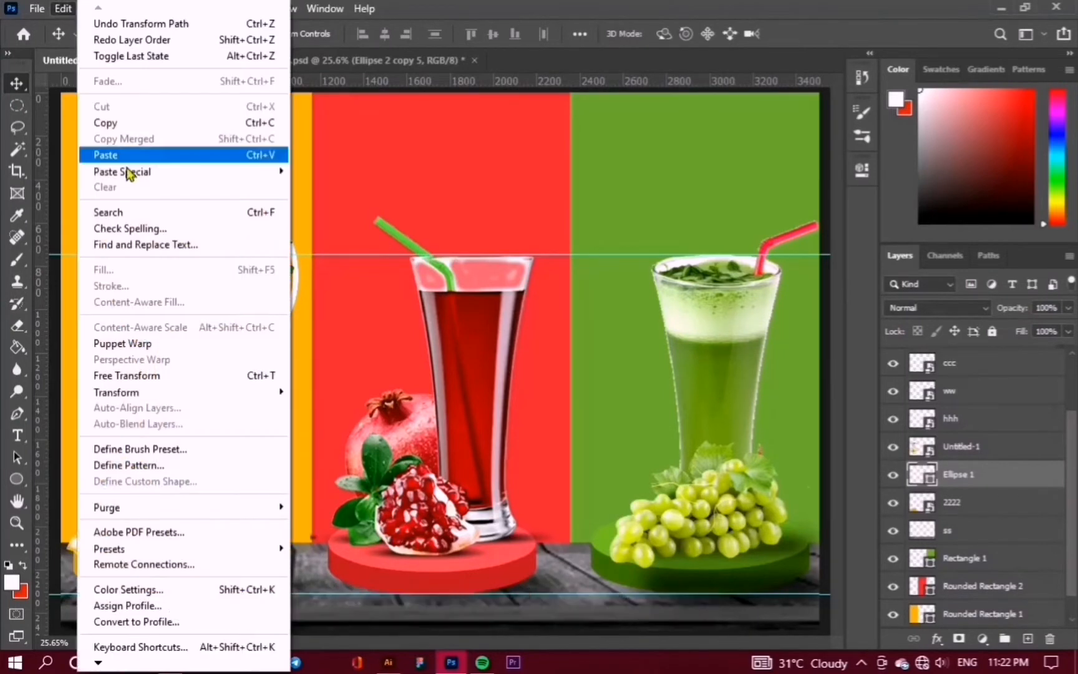
mouse_move(147, 172)
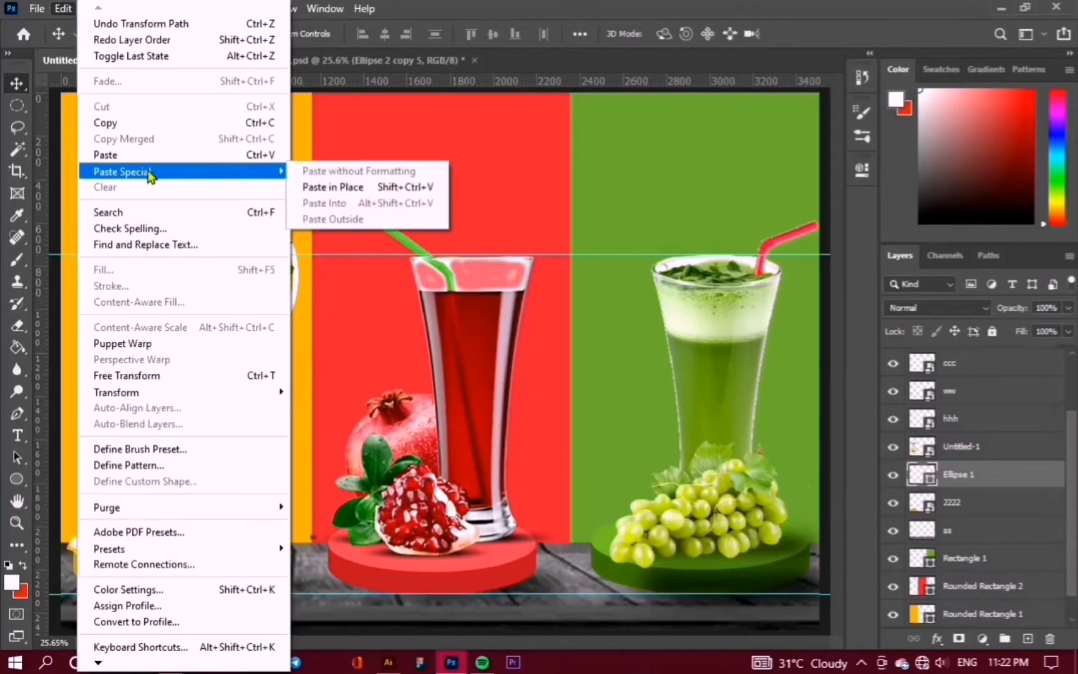
click(327, 186)
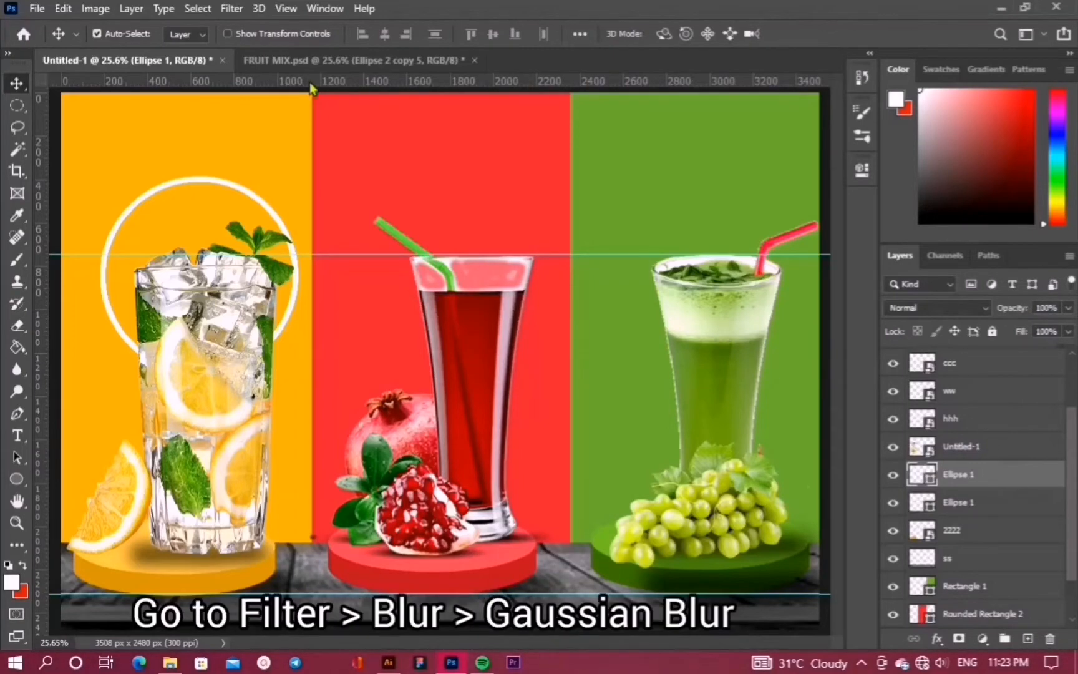
Apply a 34.6 px Gaussian Blur to the top ring copy as a smart object
click(231, 9)
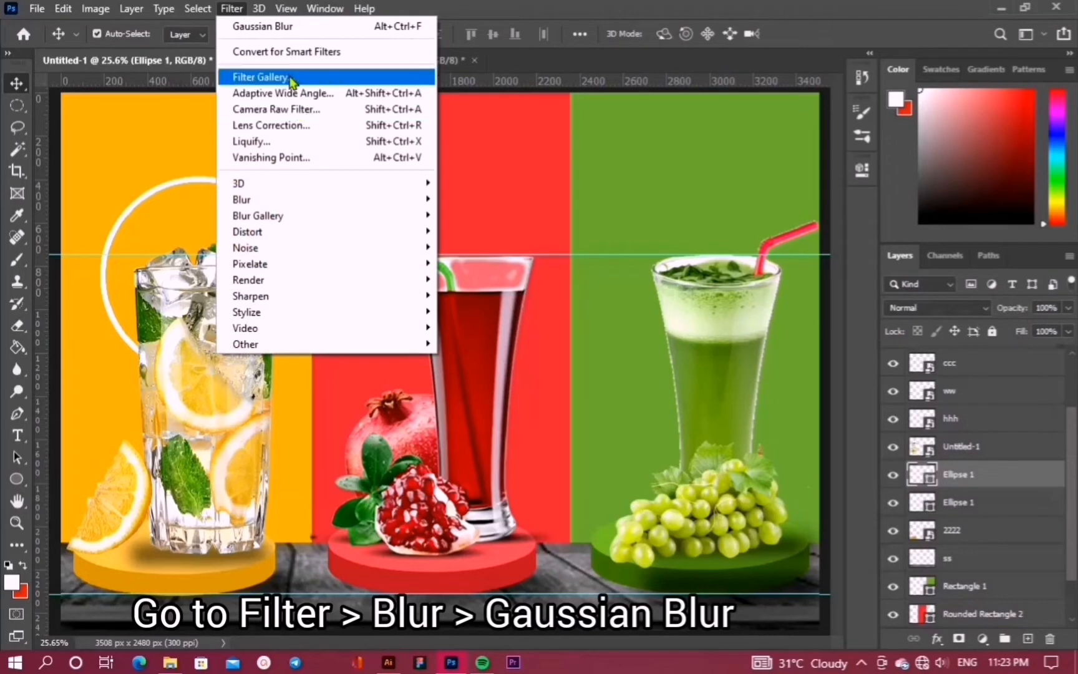
mouse_move(349, 201)
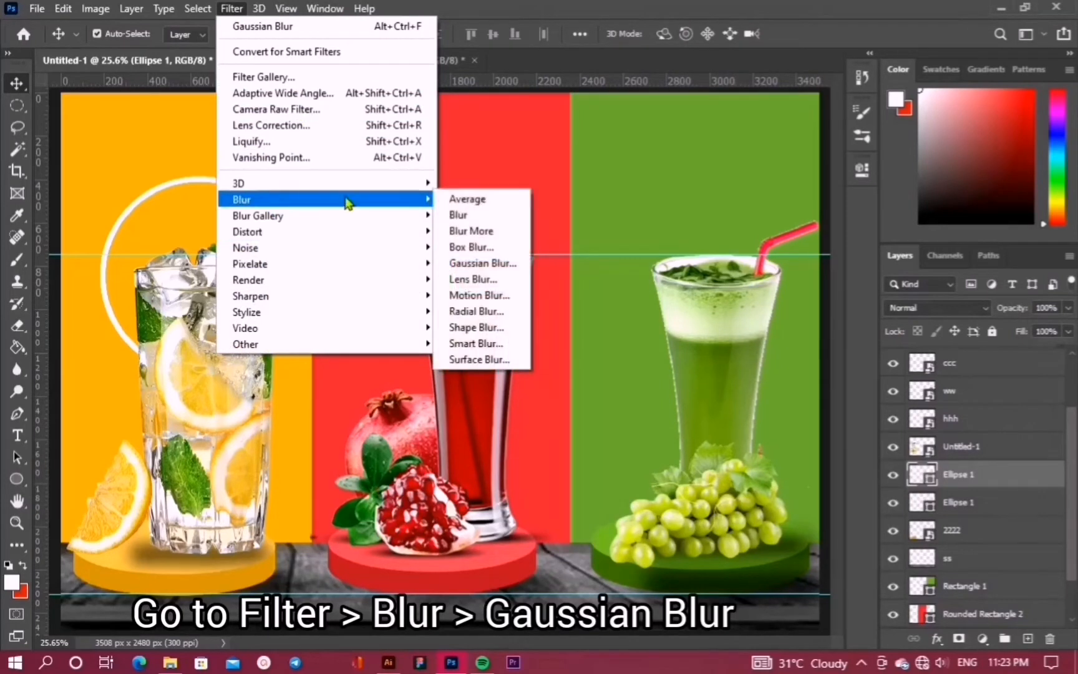
click(482, 263)
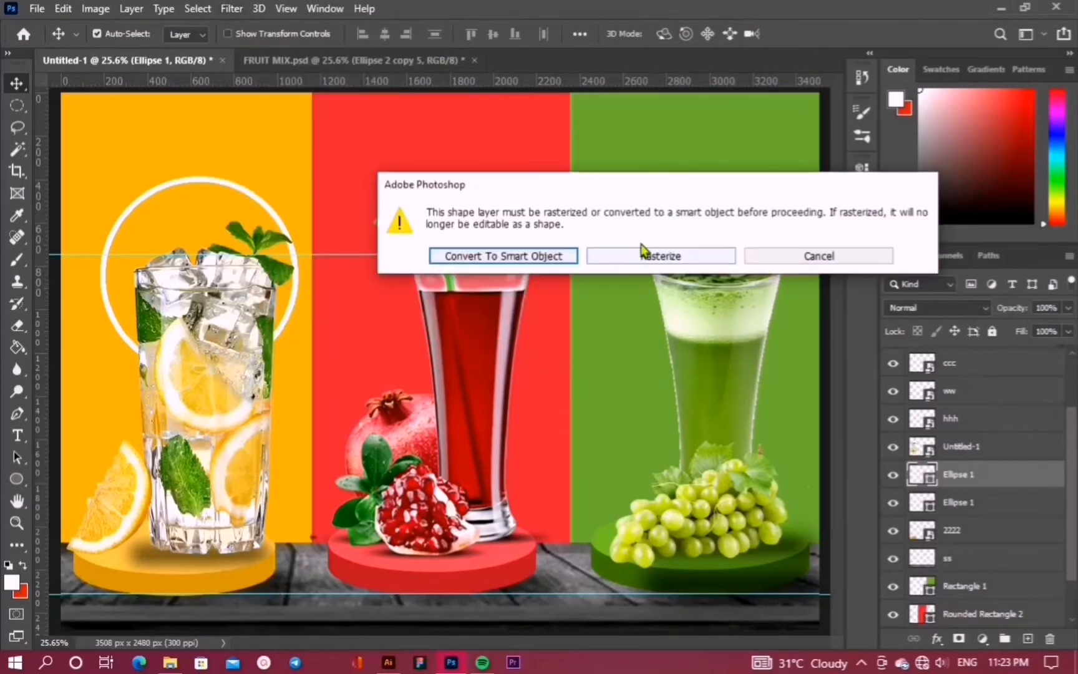
click(556, 255)
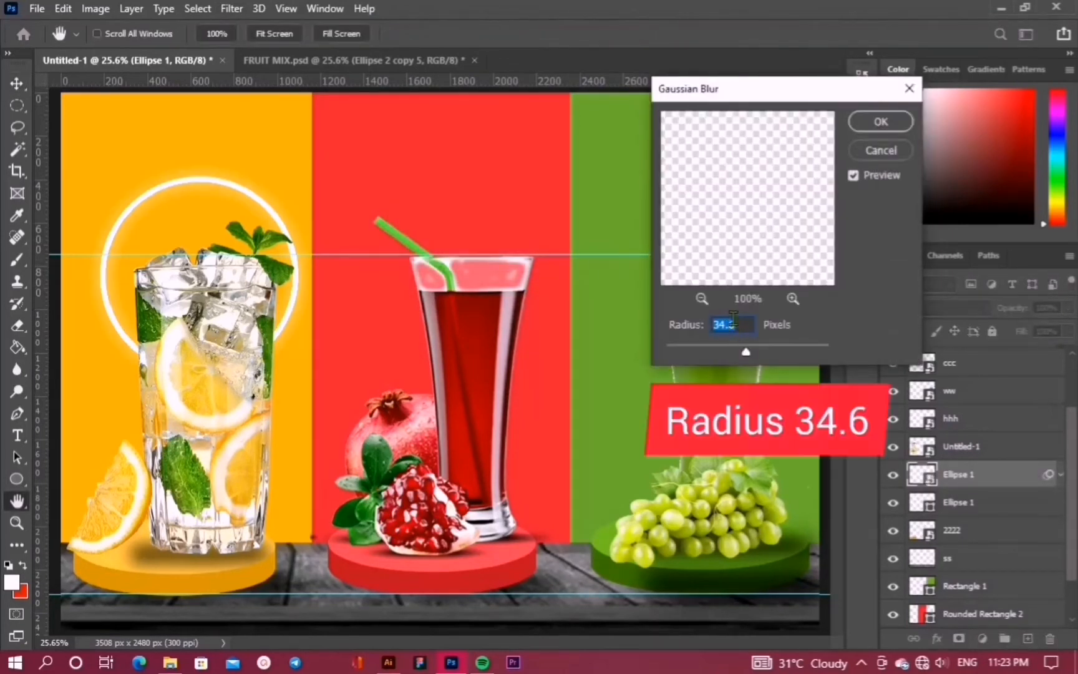
click(884, 120)
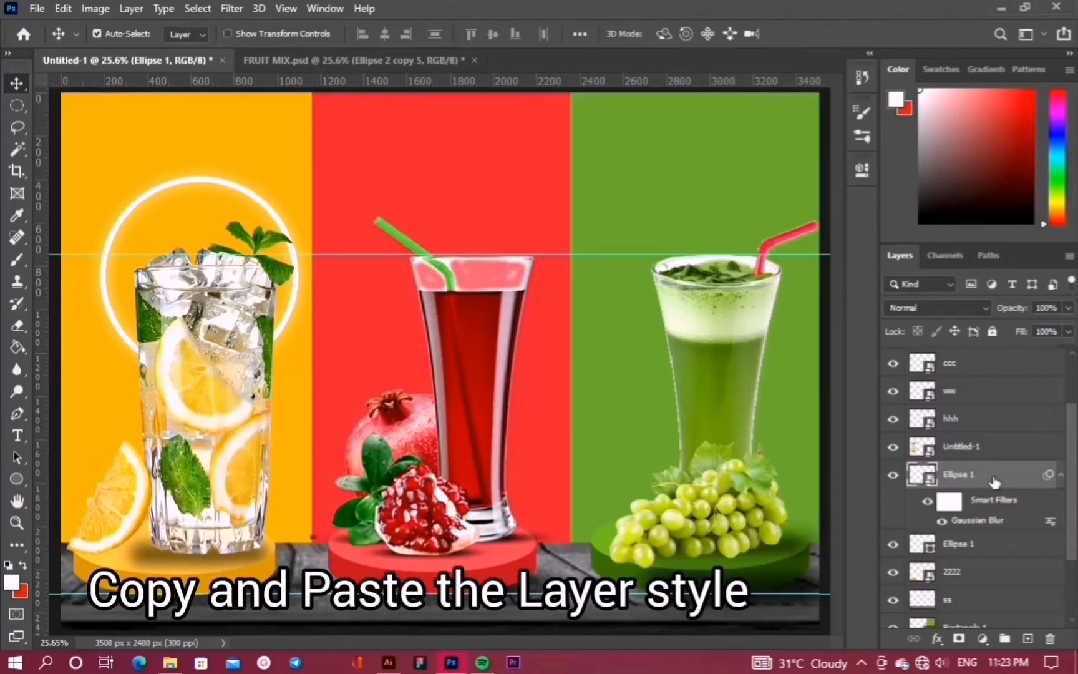
Duplicate the blurred Ellipse 1 layer twice, deleting the extra third copy
drag(999, 482, 1027, 626)
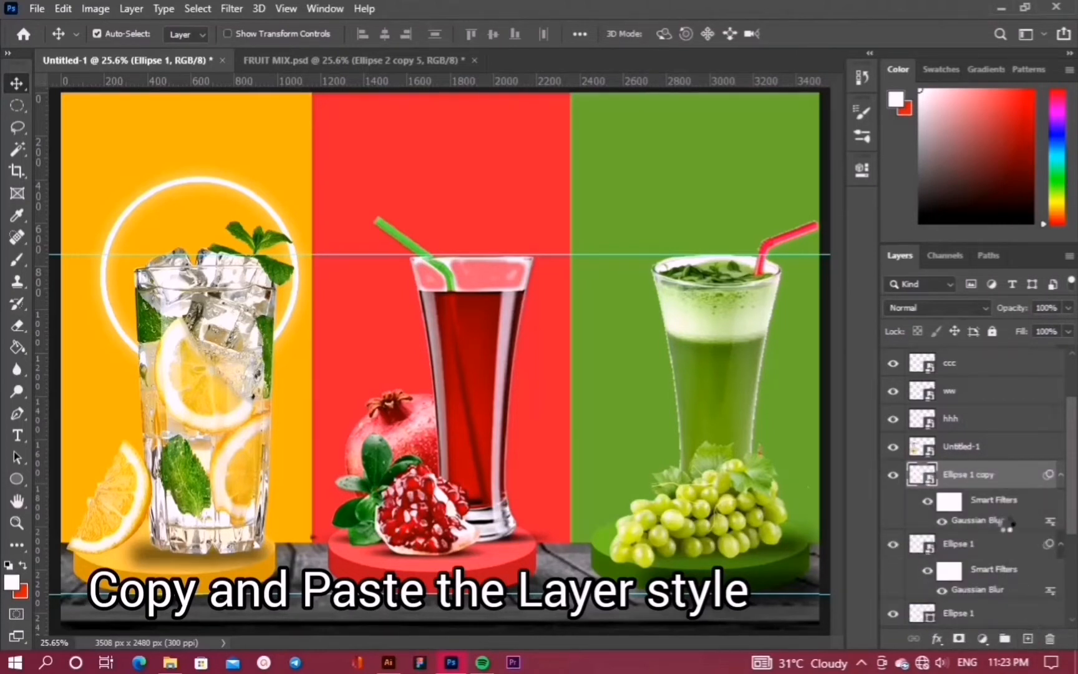
drag(1005, 476, 1029, 636)
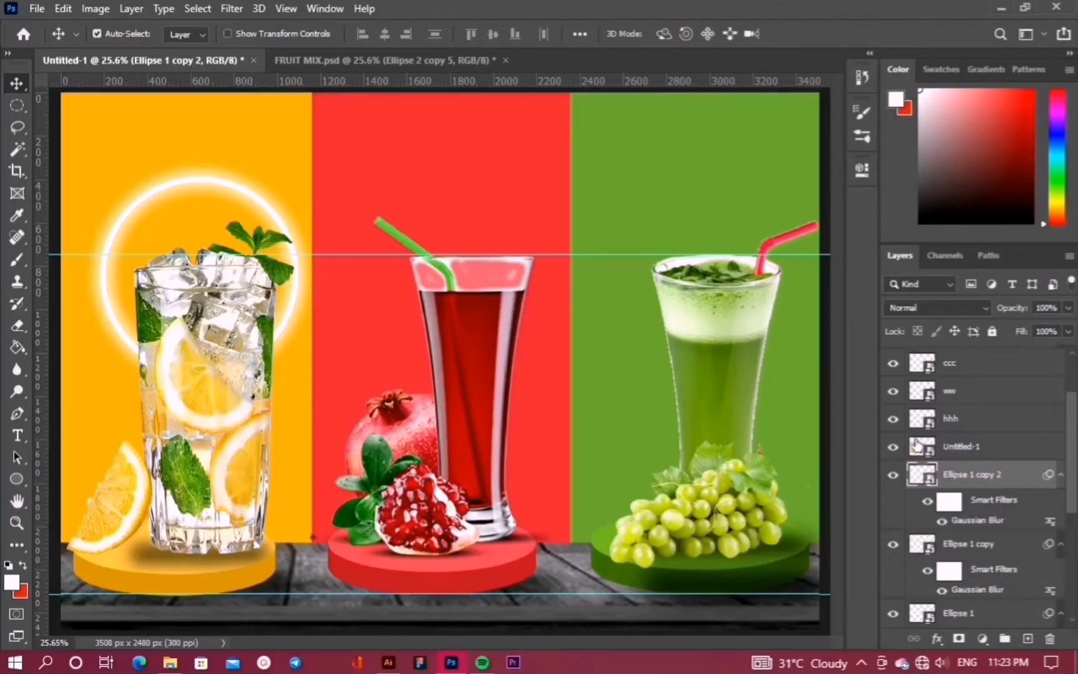
drag(1011, 484, 1026, 636)
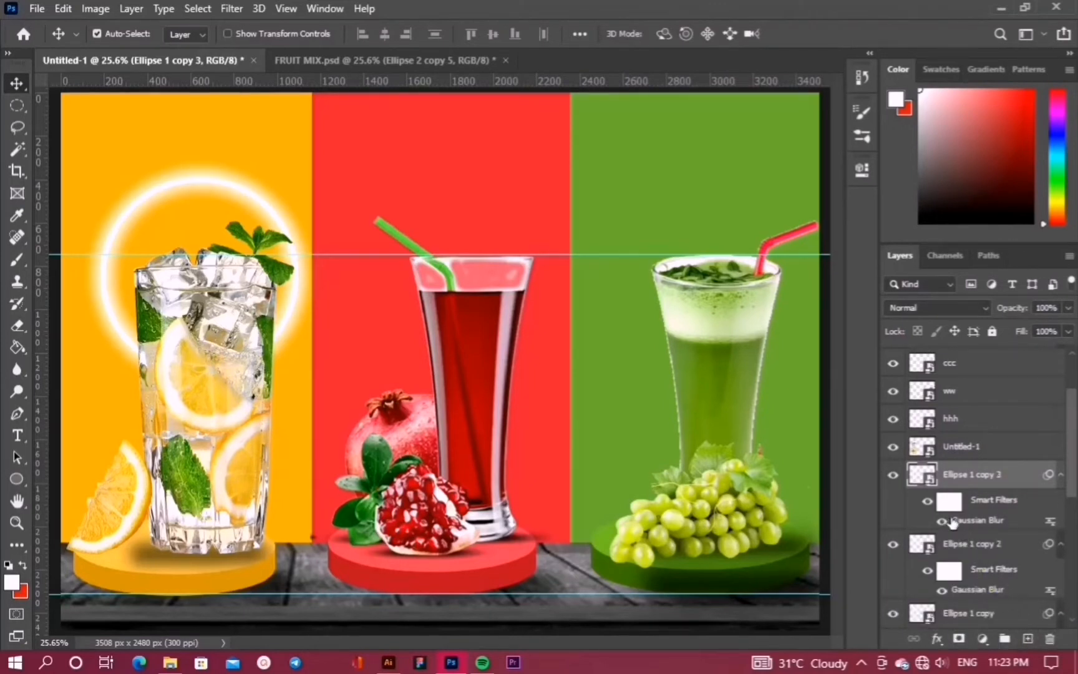
key(Delete)
Turn Ellipse 1 copy 2 back on and select all the ring's ellipse layers
scroll(995, 523, down, 2)
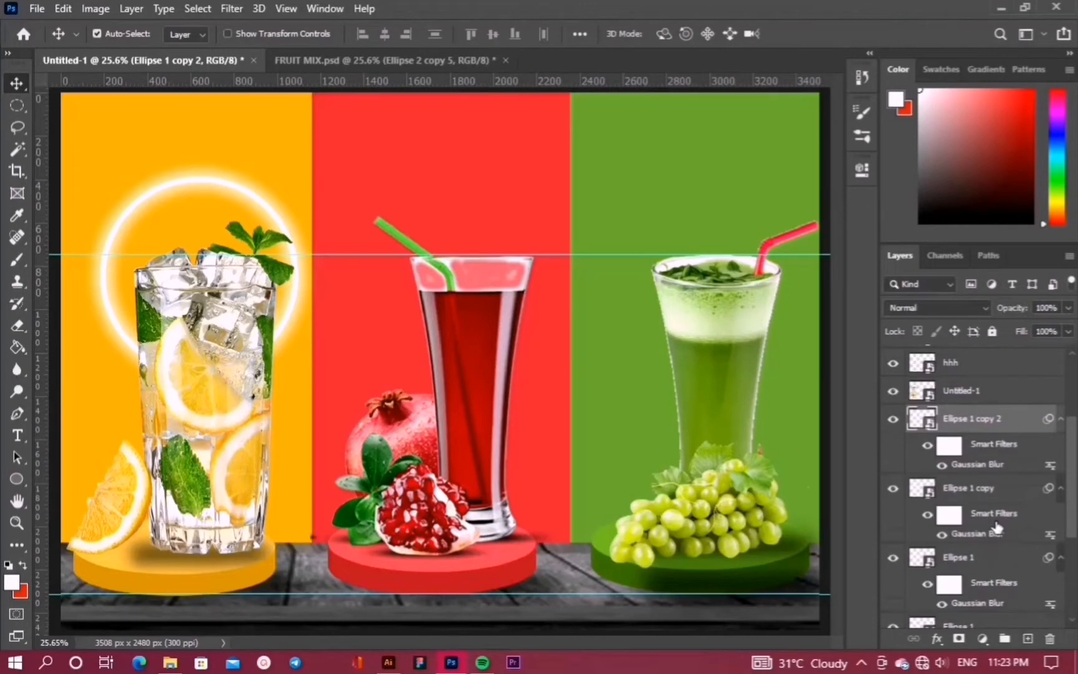
click(894, 419)
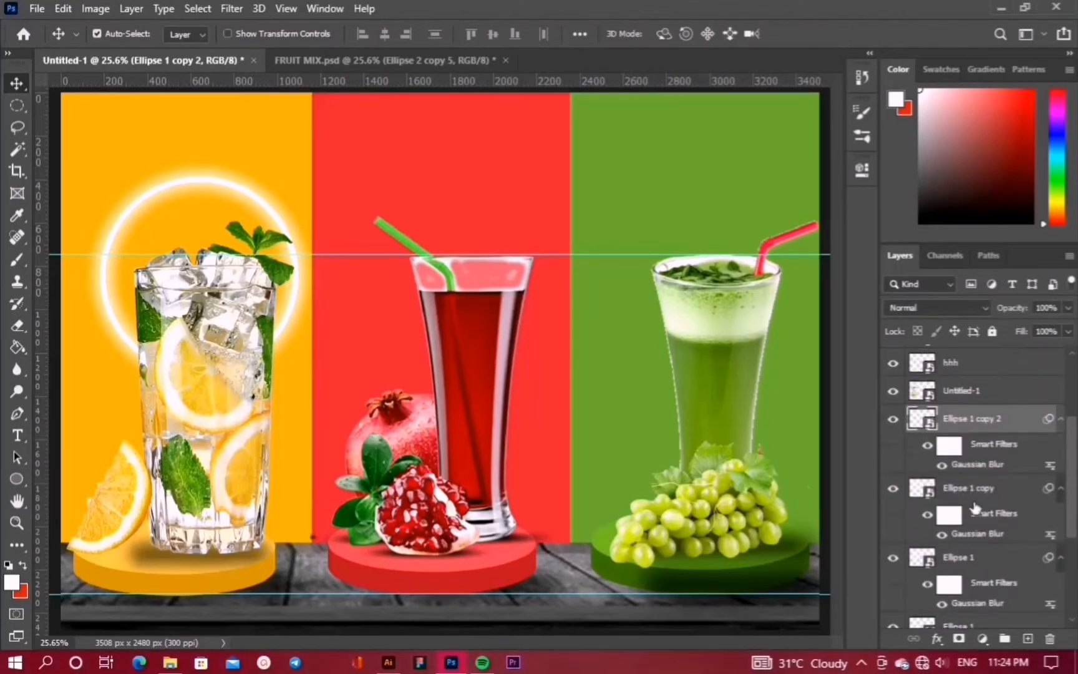
scroll(972, 503, down, 1)
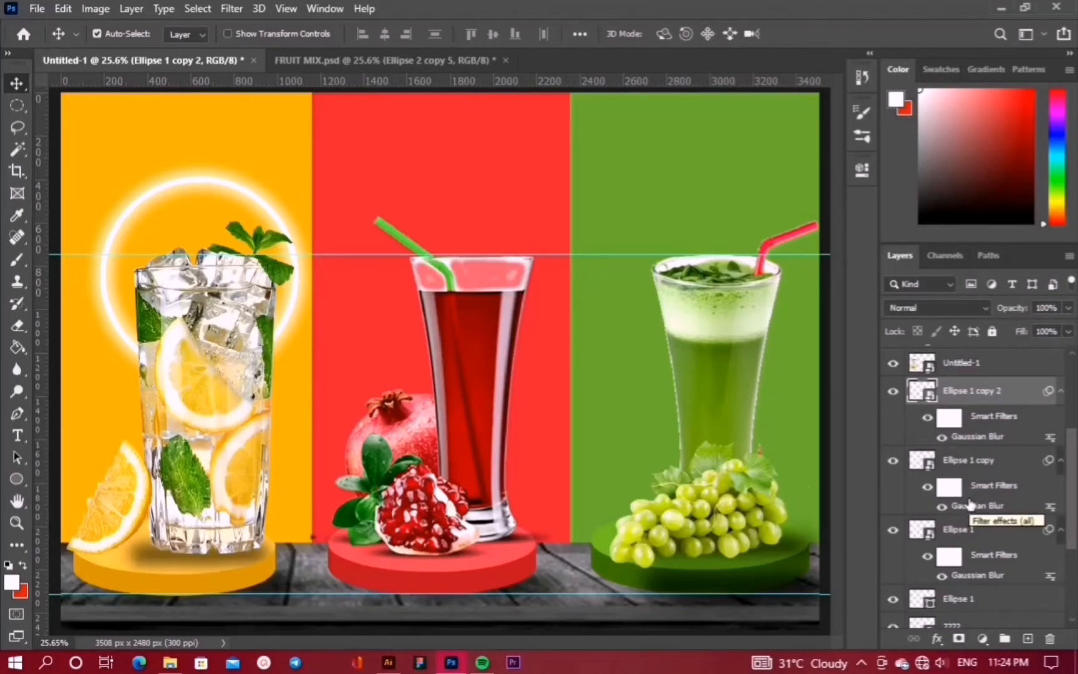
shift+click(977, 604)
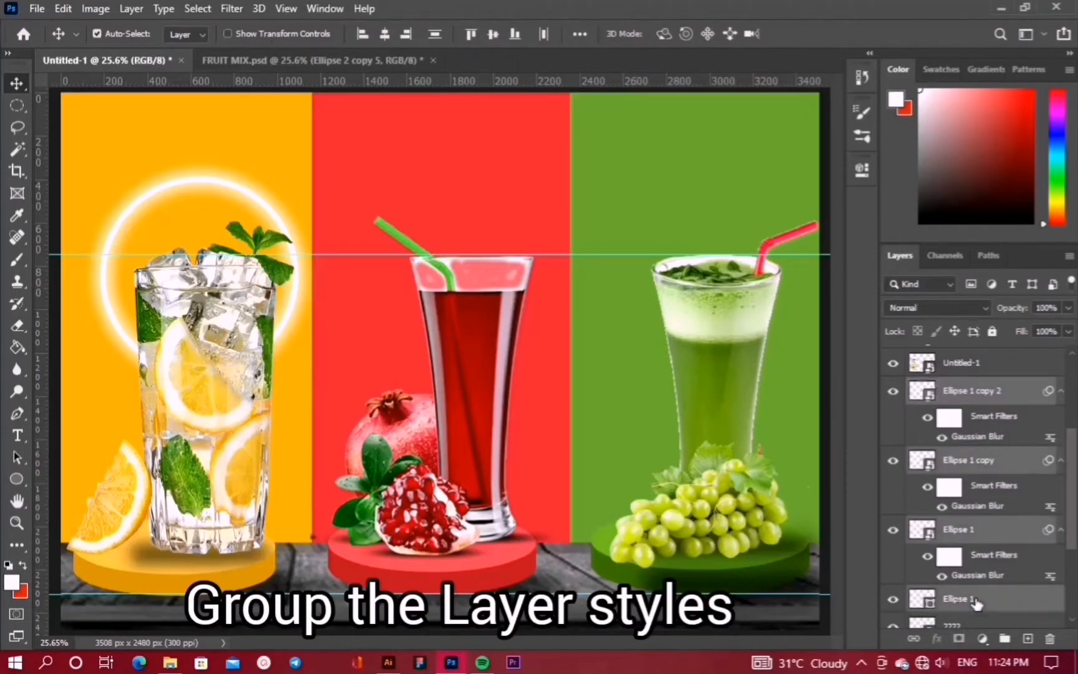
key(ctrl+t)
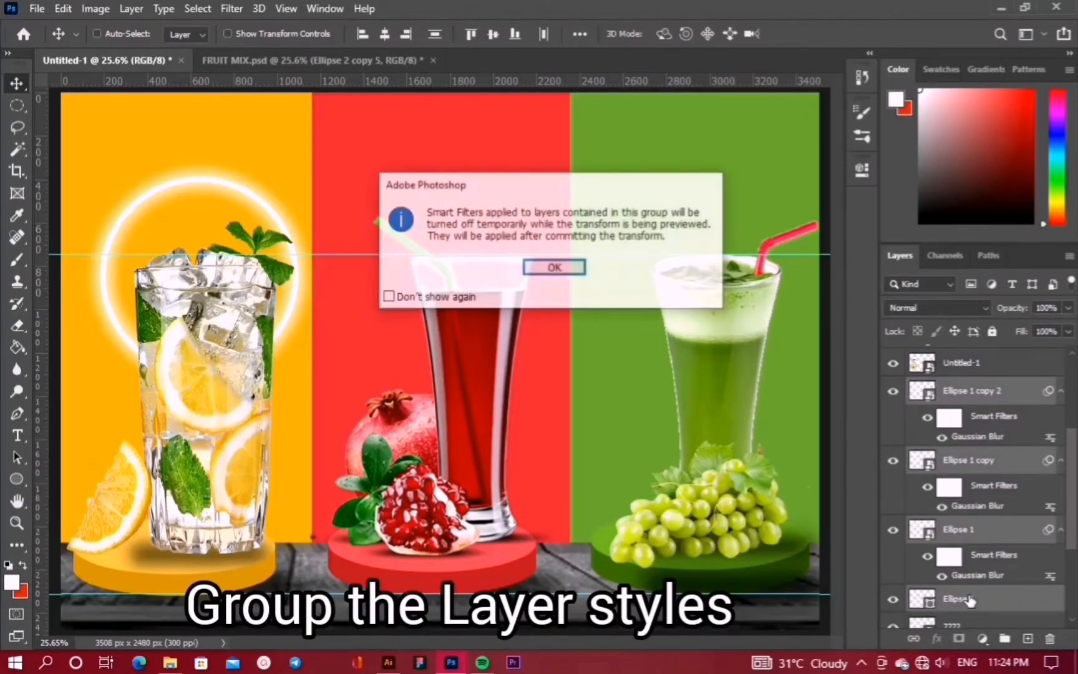
key(Return)
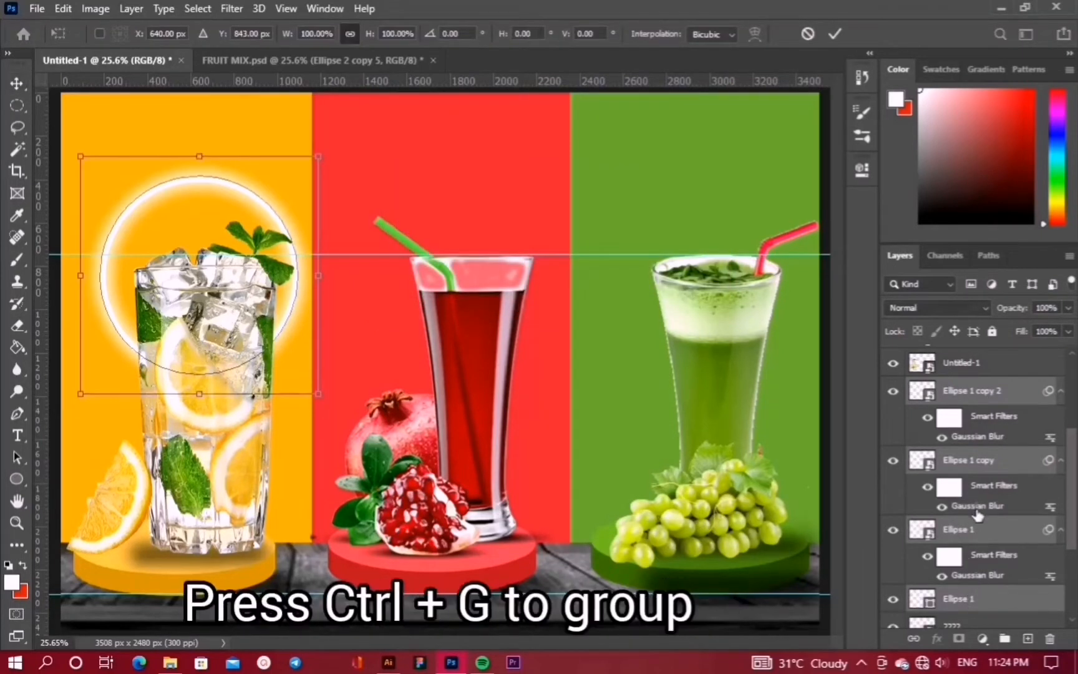
key(Return)
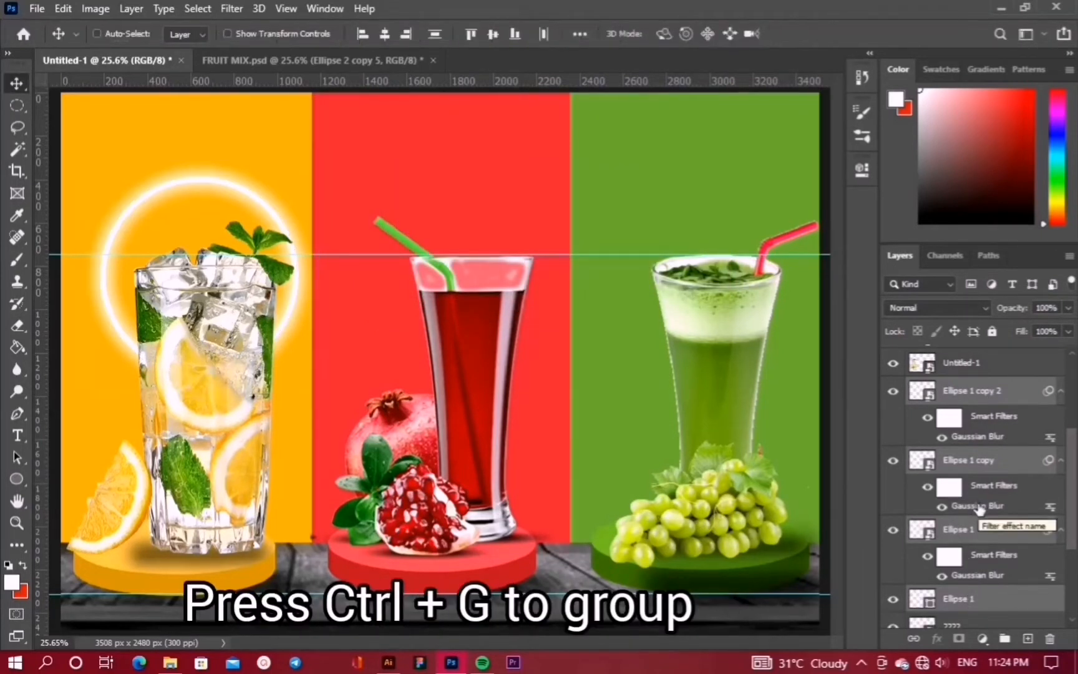
Group the selected ring layers and name the group GLOW 1
key(ctrl+g)
double_click(956, 449)
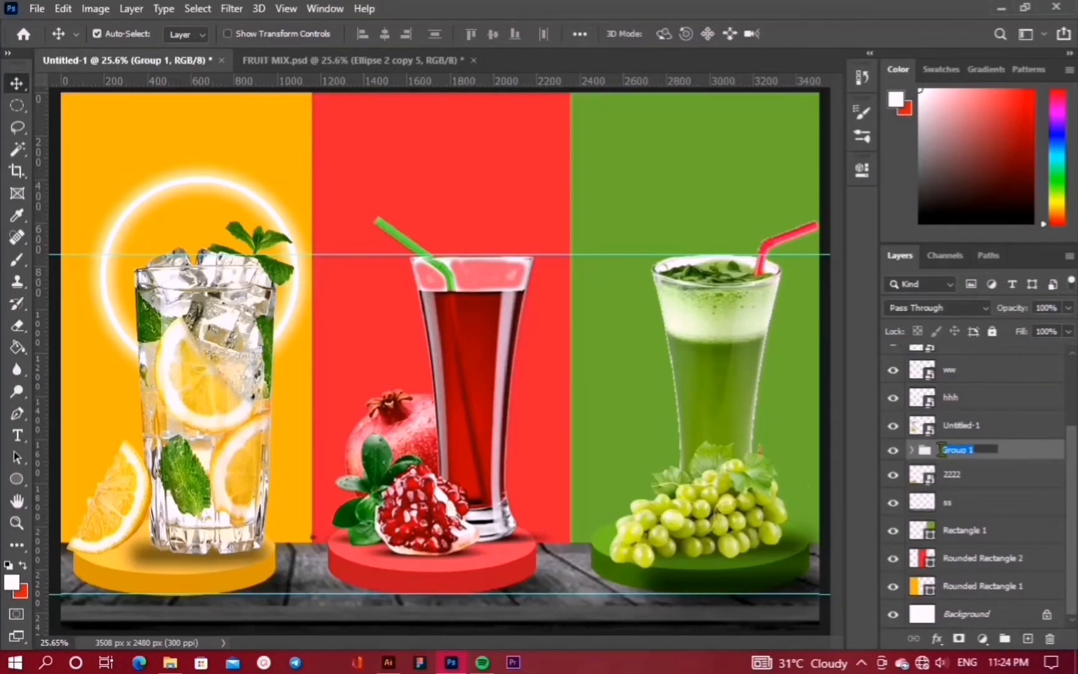
key(BackSpace)
text(glow)
key(BackSpace)
text(LOW 1)
key(Return)
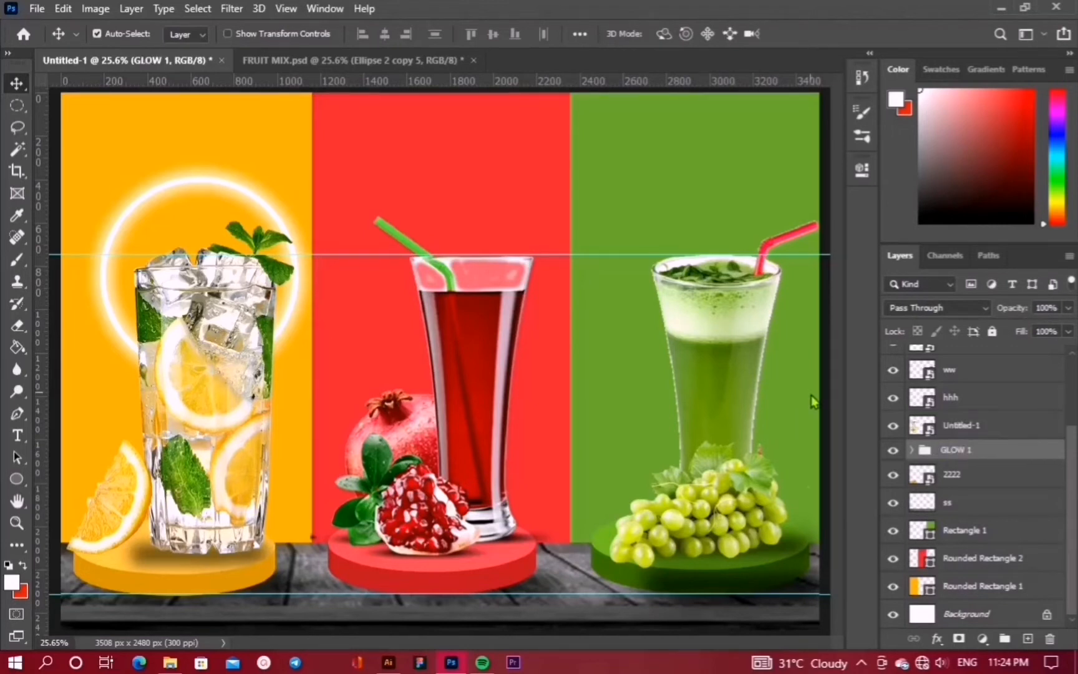
Duplicate the GLOW 1 group and move the copy behind the red panel's glass
key(ctrl)
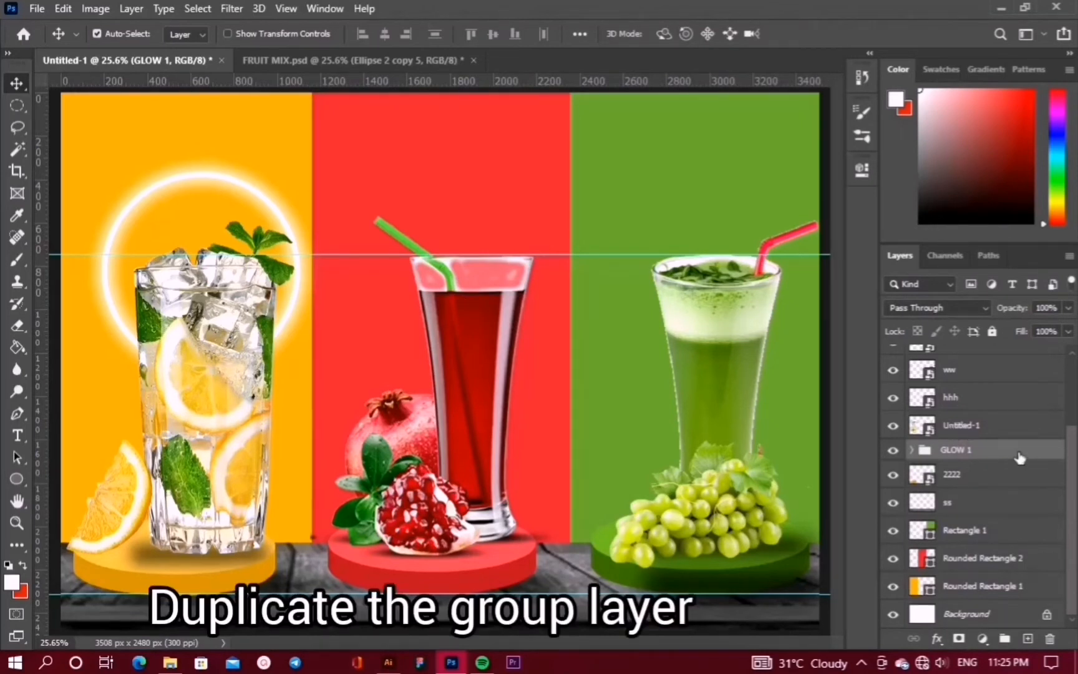
drag(1030, 544, 1028, 638)
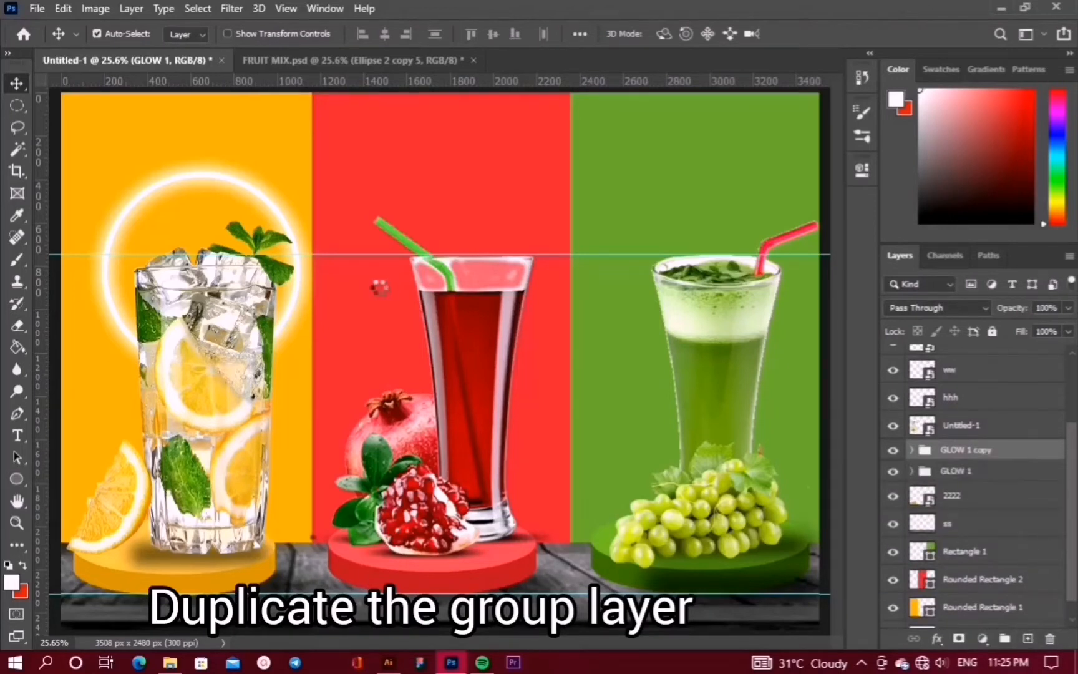
key(ctrl+t)
drag(225, 250, 475, 244)
click(834, 35)
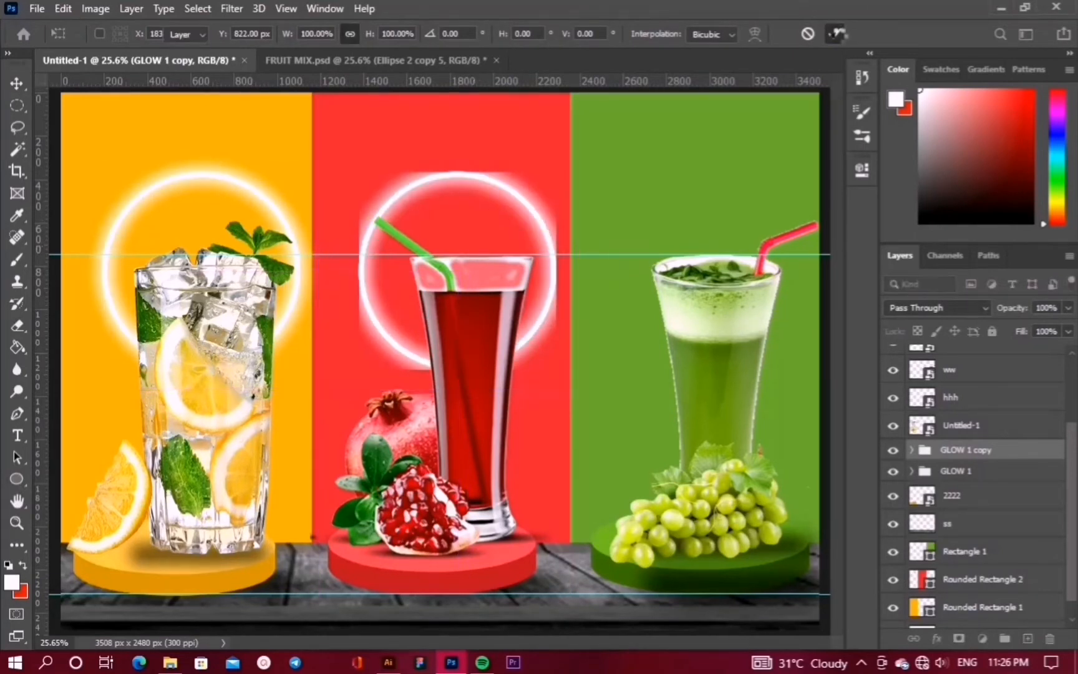
click(834, 34)
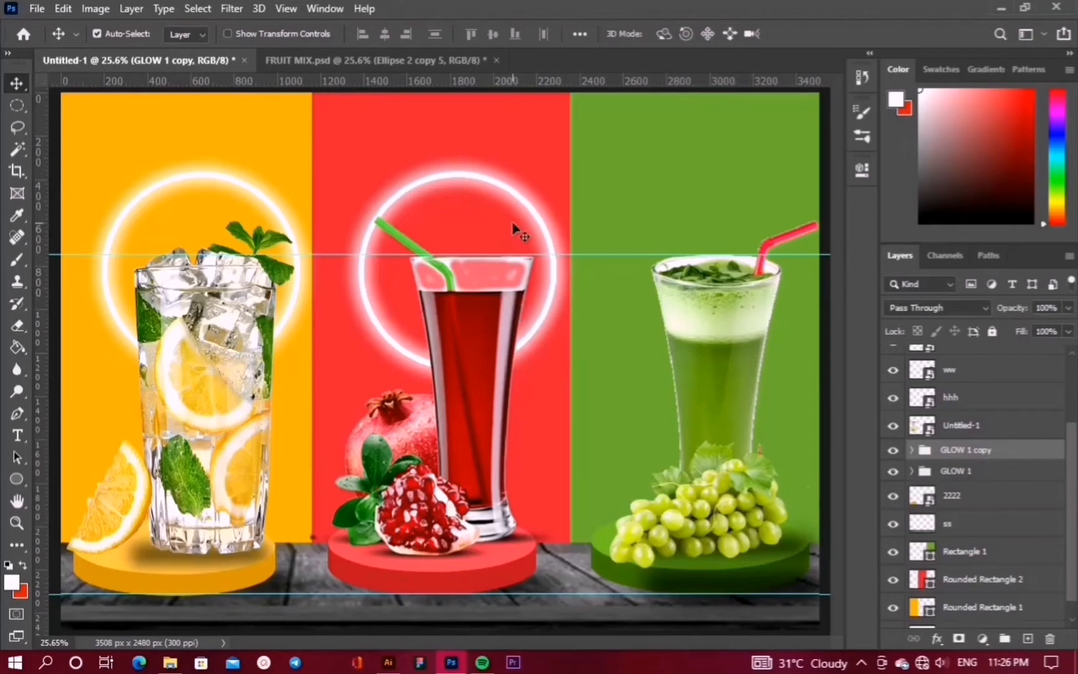
key(shift+Left)
key(shift+Left)
key(shift+Left)
key(shift+Left)
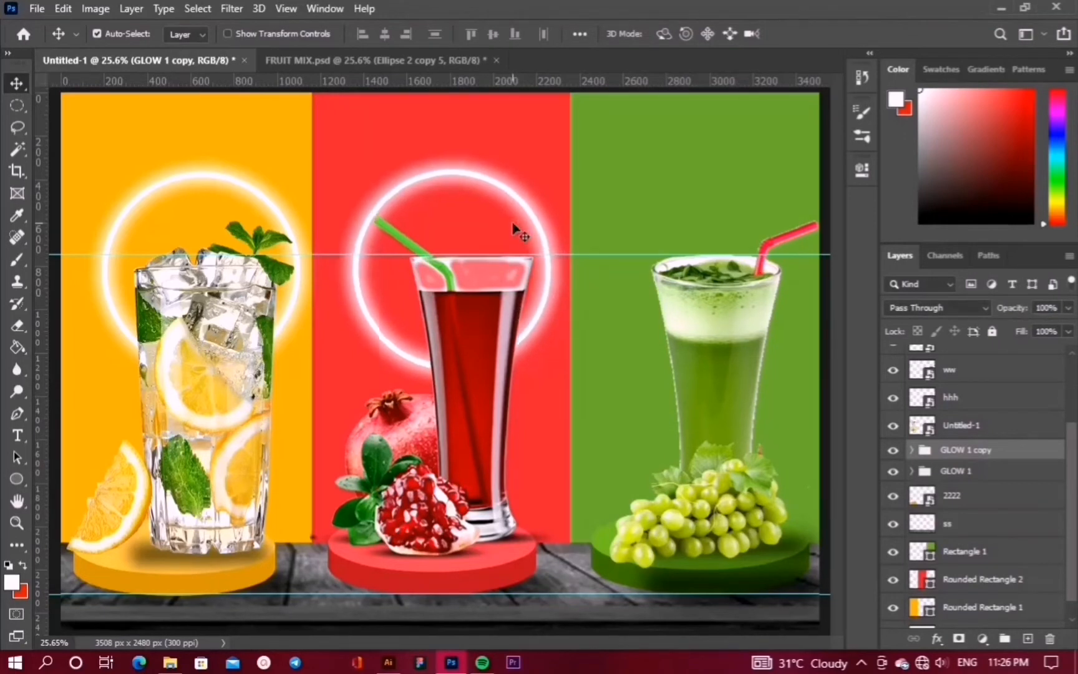
Duplicate the ring group again and place GLOW 1 copy 2 on the green panel
drag(1001, 453, 1002, 439)
key(ctrl+t)
drag(477, 215, 716, 232)
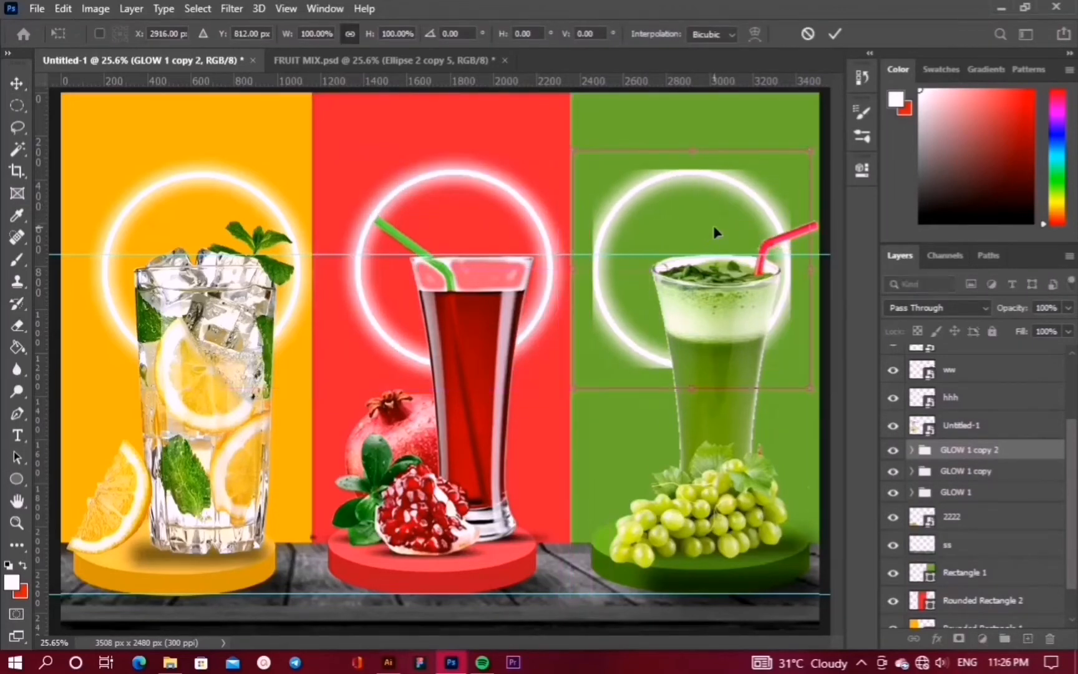
click(834, 34)
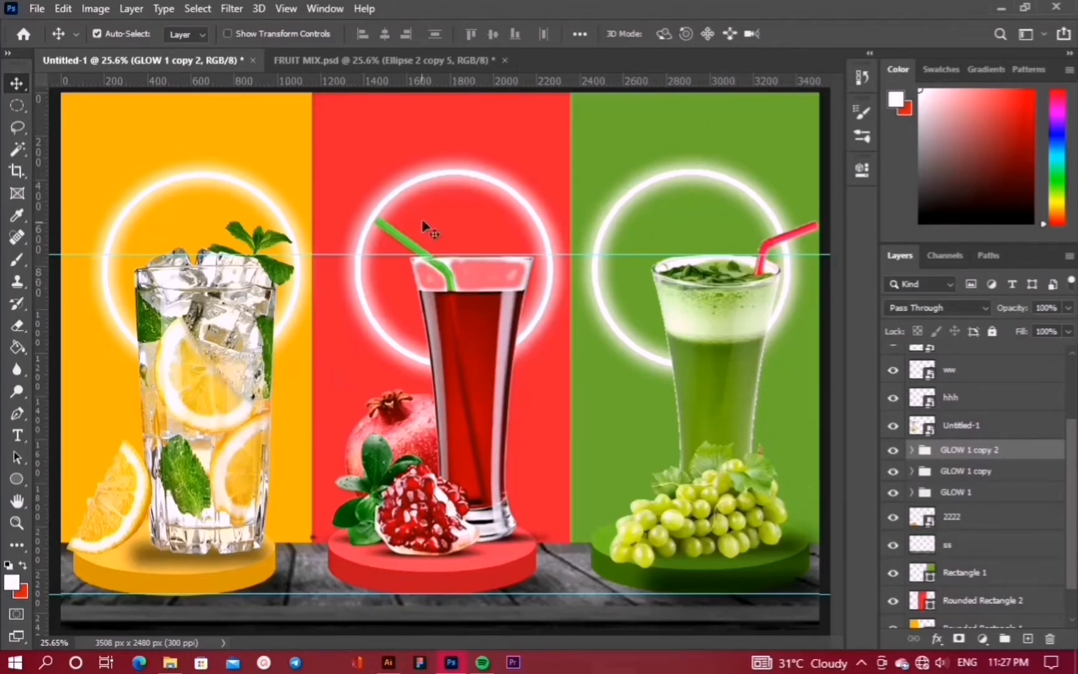
click(170, 141)
Draw a wide rounded-corner bar near the top of the yellow panel
key(ctrl+shift+alt+n)
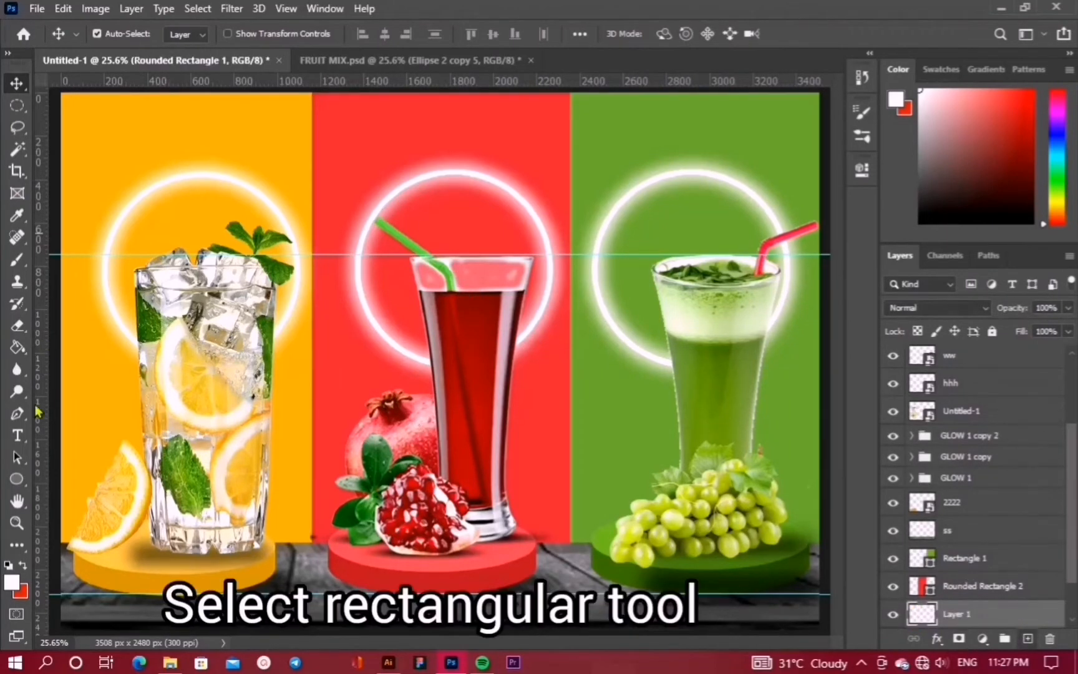
click(19, 479)
click(57, 479)
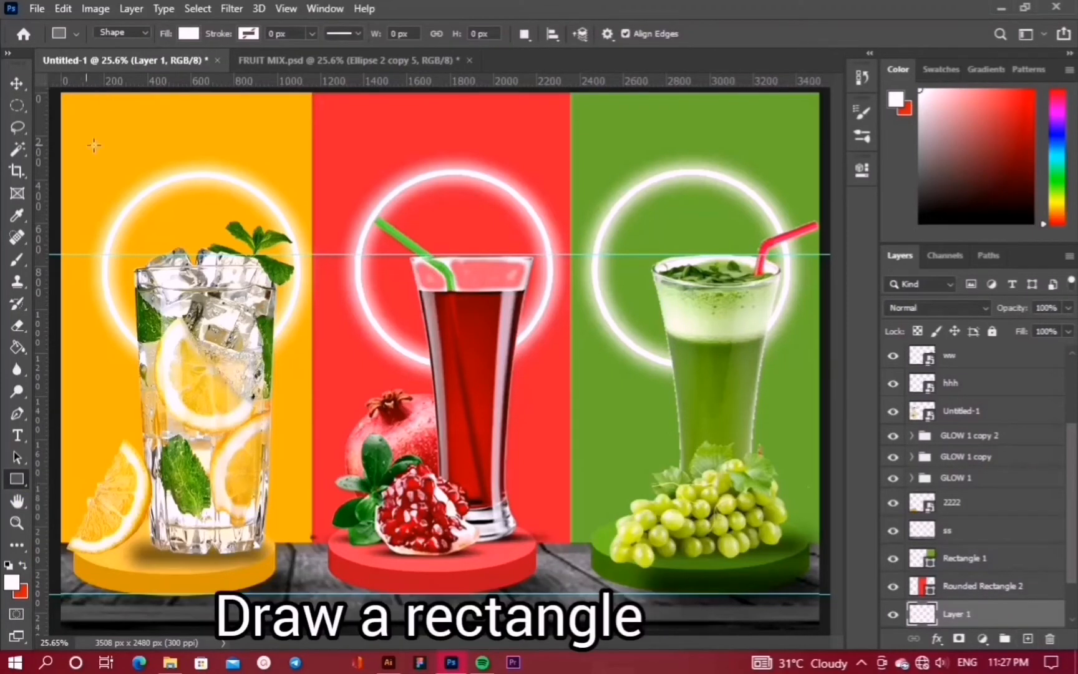
mouse_move(103, 132)
mouse_down()
mouse_move(256, 152)
mouse_move(268, 165)
mouse_move(246, 167)
mouse_up()
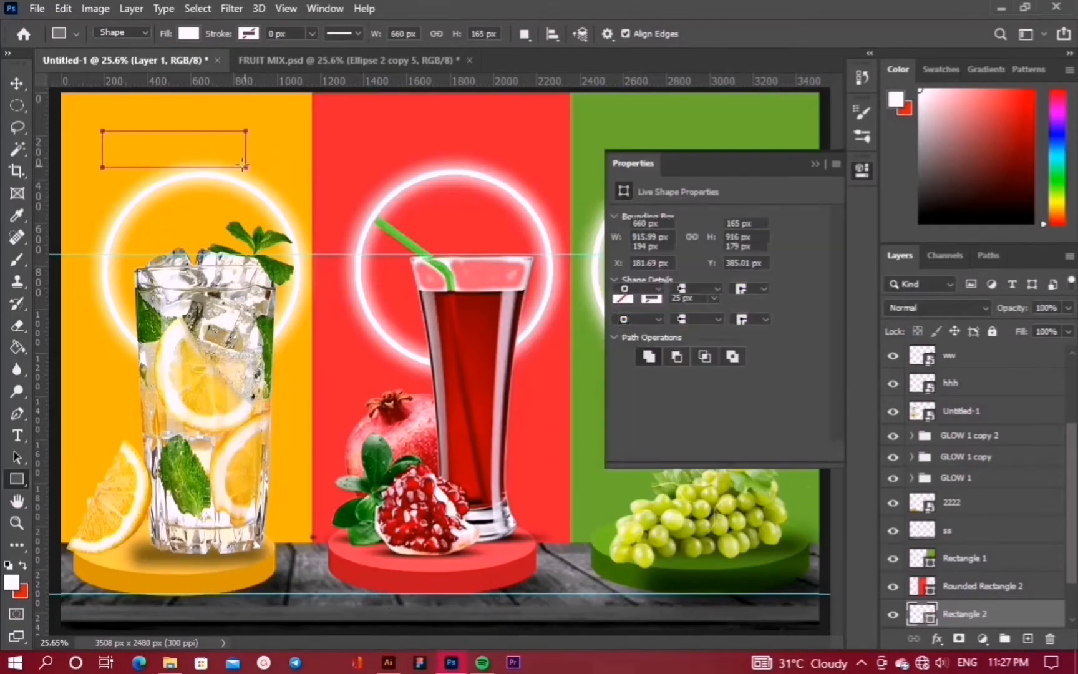
drag(620, 333, 652, 340)
click(14, 89)
drag(210, 168, 225, 152)
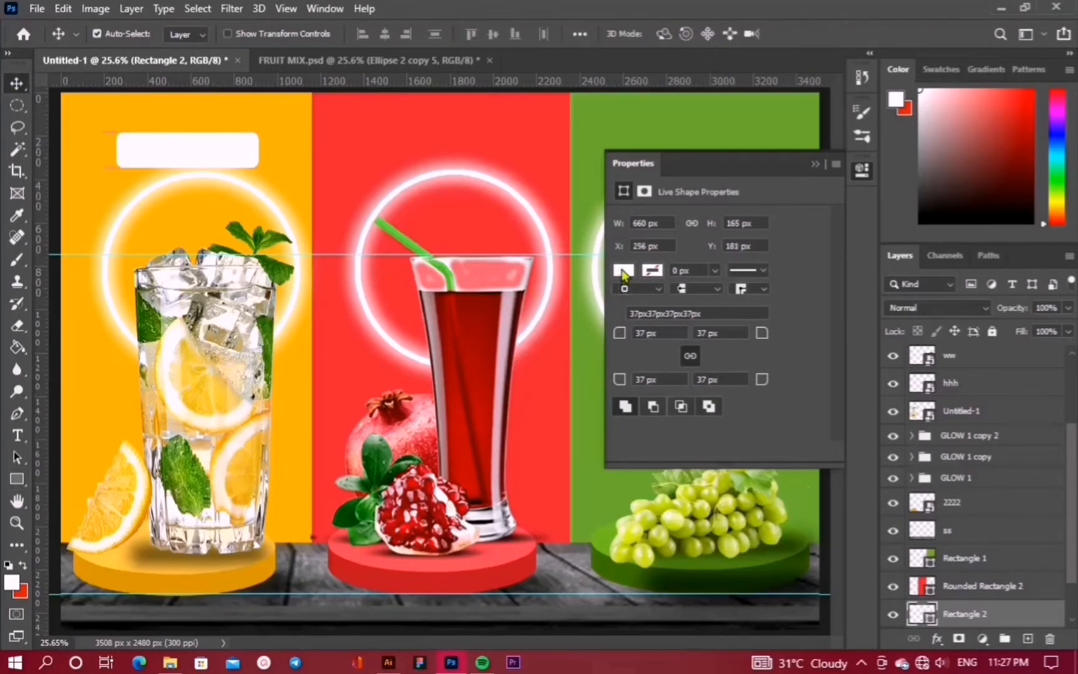
Fill the bar orange and set its blend mode to Overlay
click(624, 271)
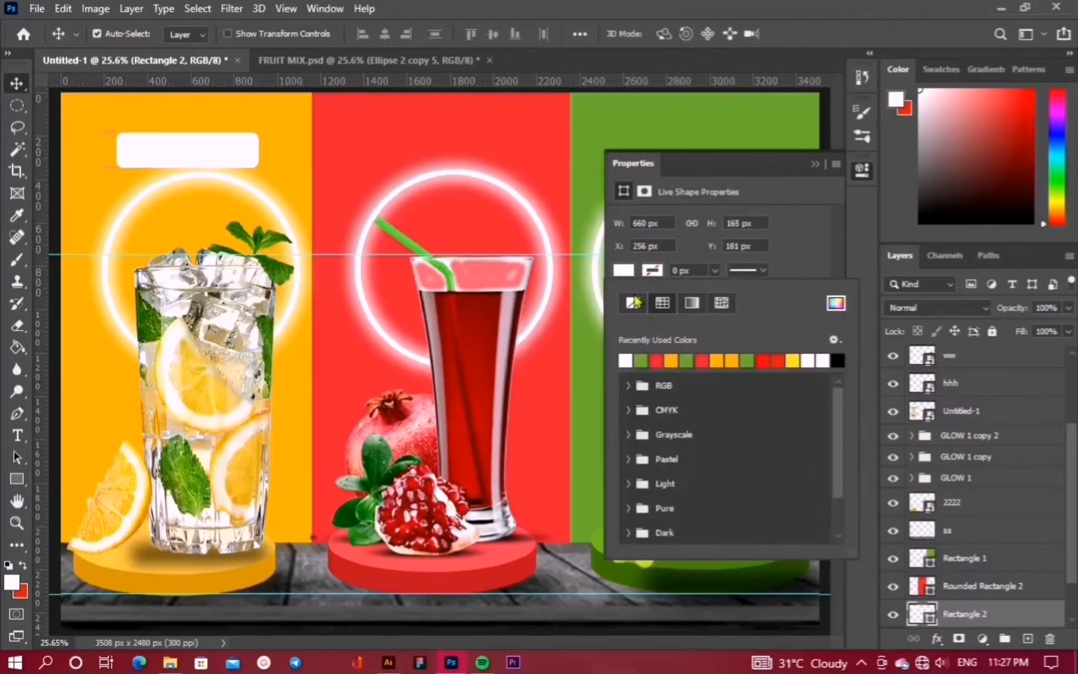
click(671, 360)
click(815, 164)
click(946, 308)
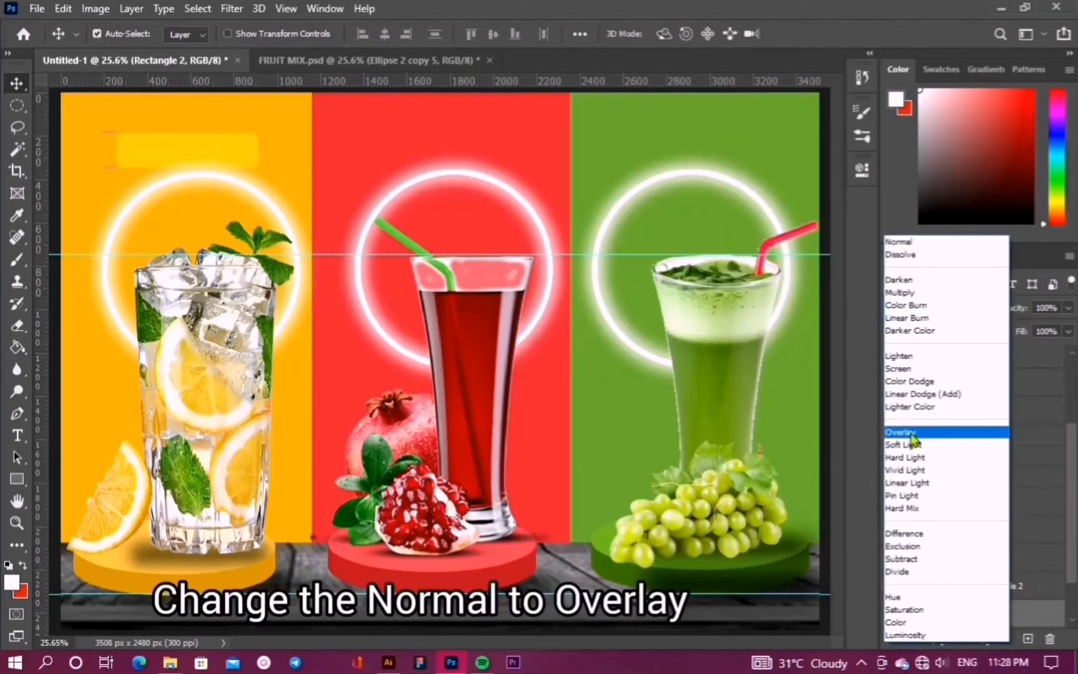
click(910, 433)
click(946, 309)
click(924, 432)
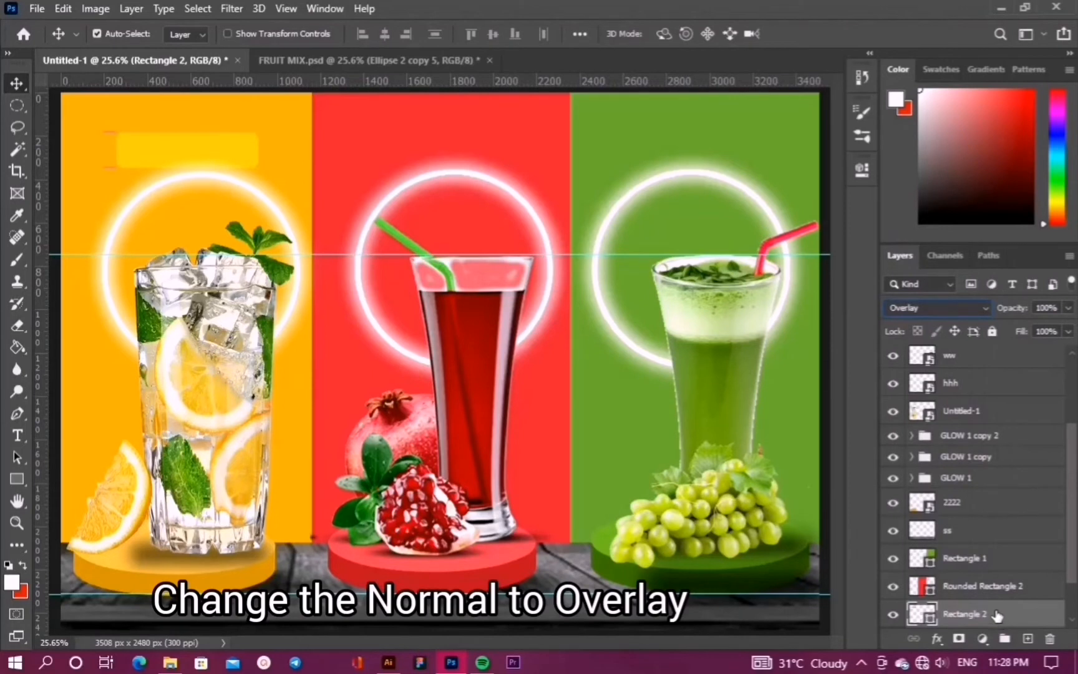
Duplicate the orange Rectangle 2 bar across to the red panel
click(988, 534)
click(1015, 618)
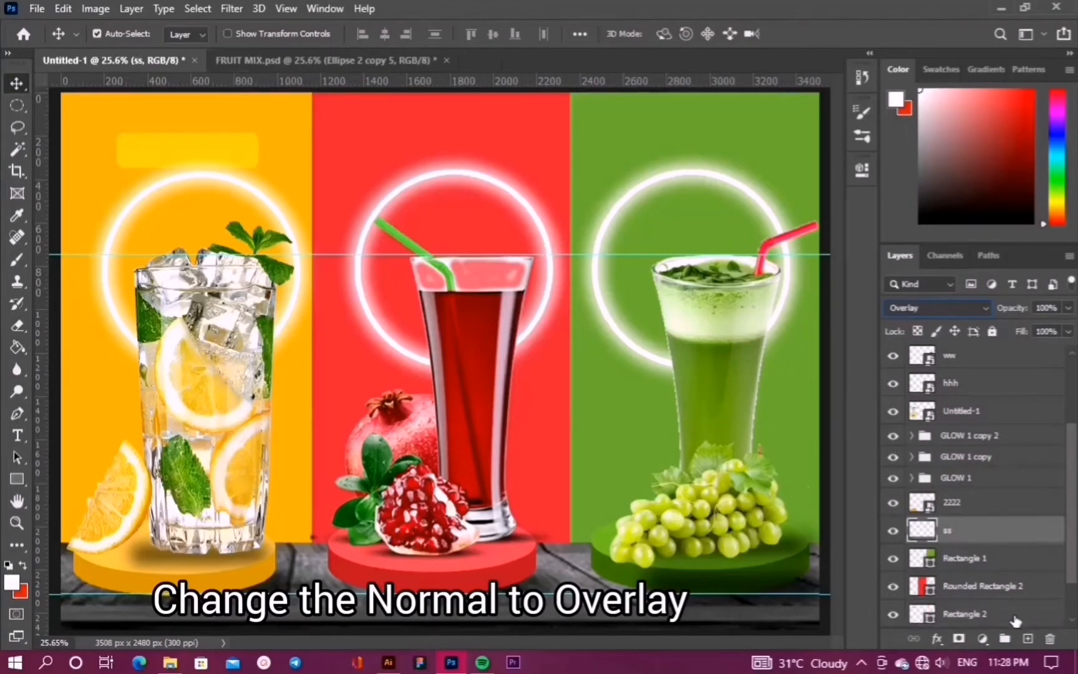
drag(190, 146, 455, 149)
click(963, 592)
scroll(979, 583, down, 2)
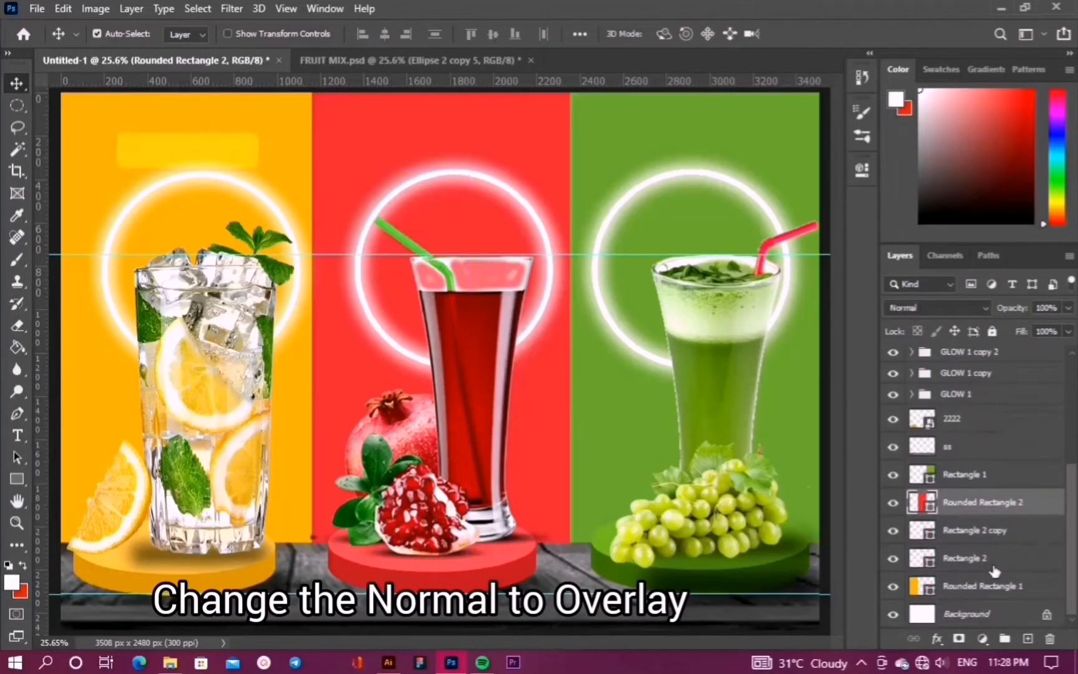
Stack the bar copy above the red panel, nudge it left and fill it red
drag(978, 538, 977, 507)
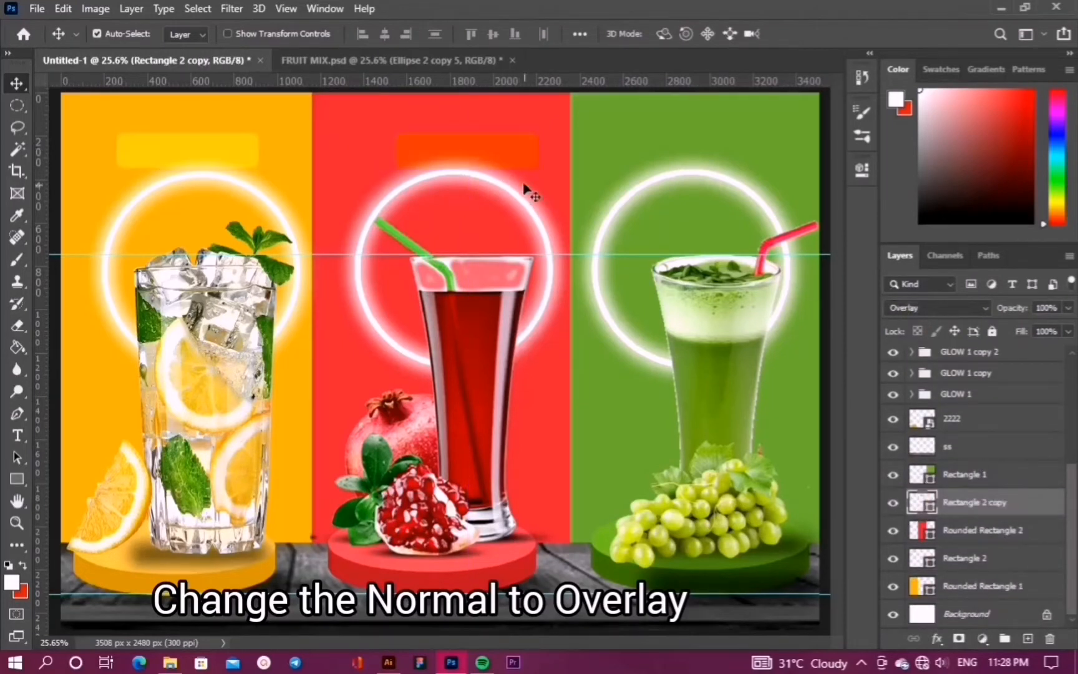
key(shift+Left)
key(shift+Left)
key(shift+Left)
key(shift+Left)
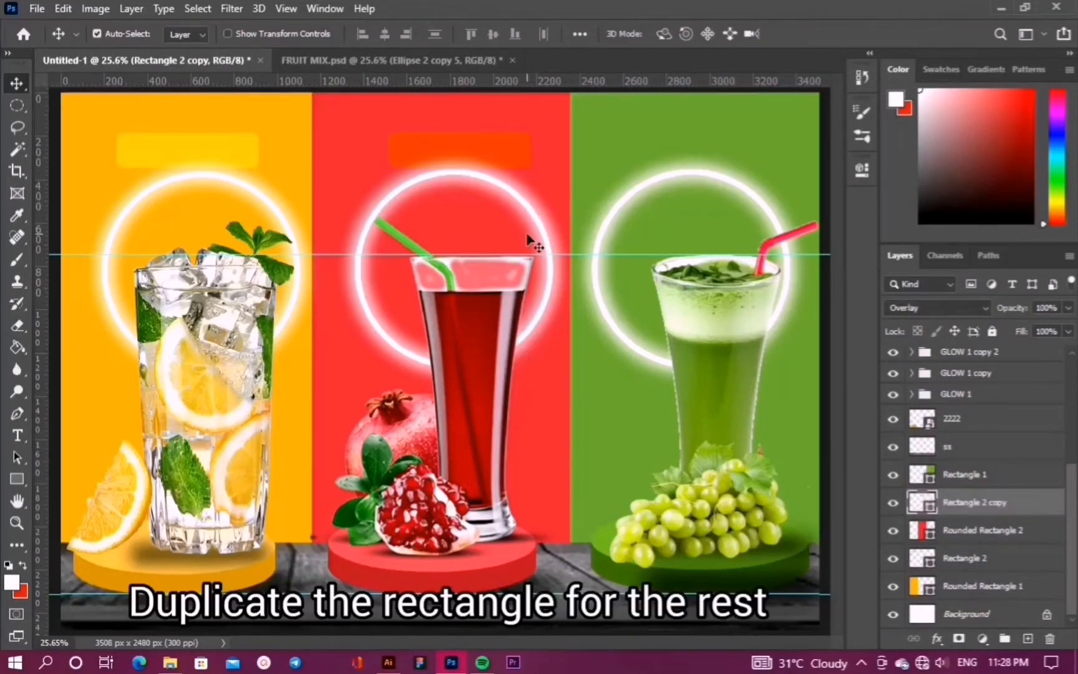
key(shift+Left)
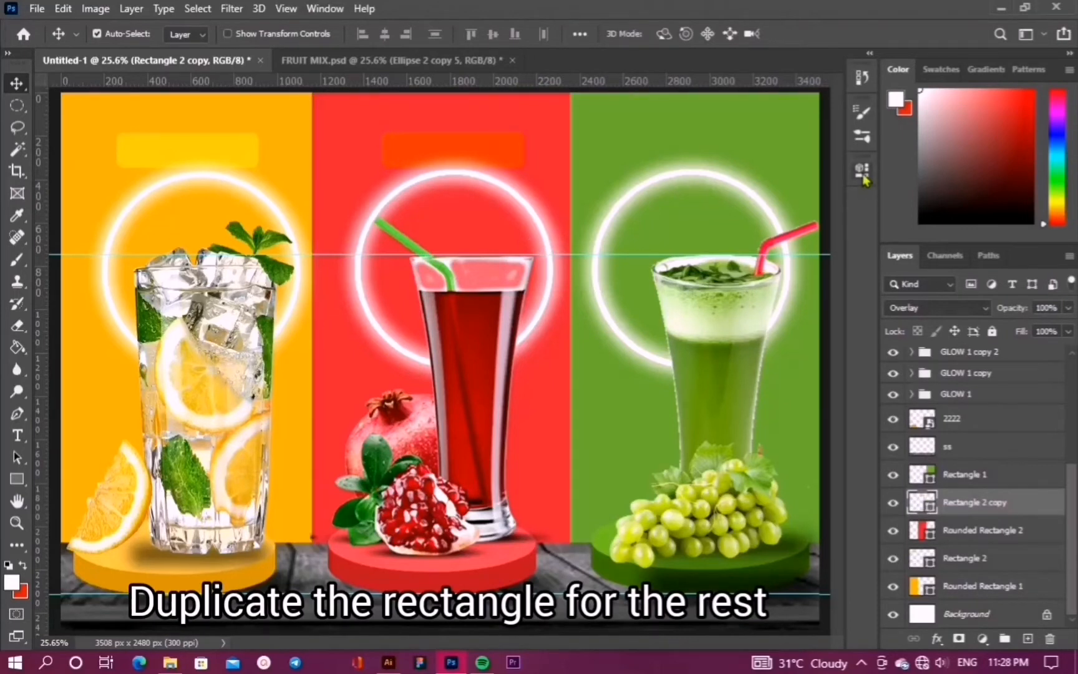
click(862, 169)
click(623, 270)
click(681, 355)
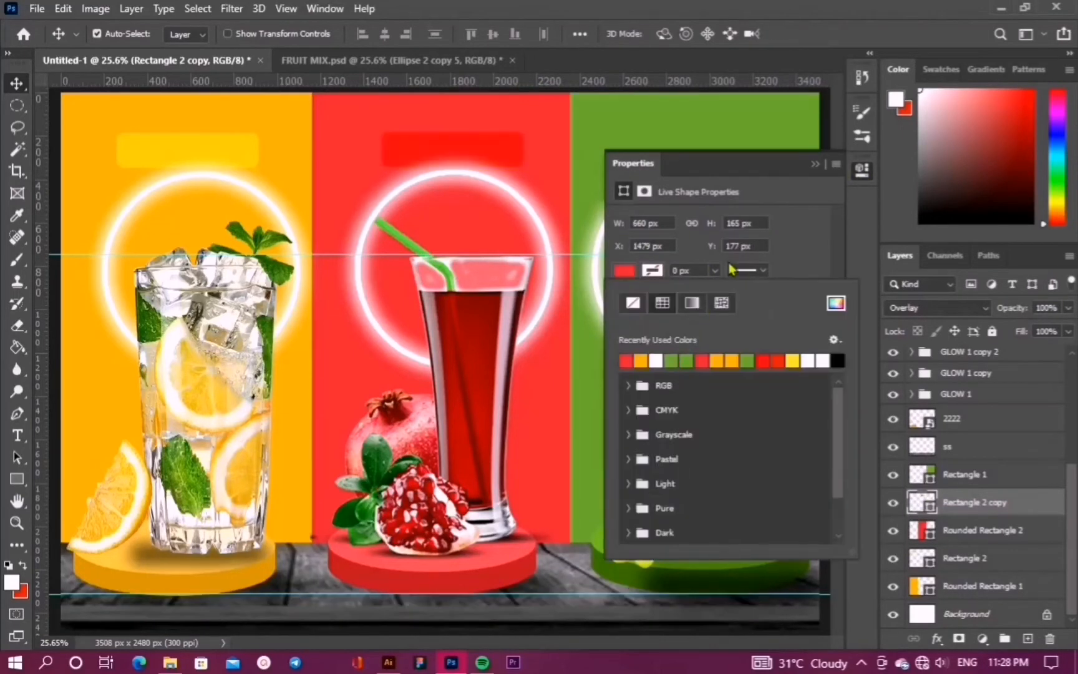
click(813, 166)
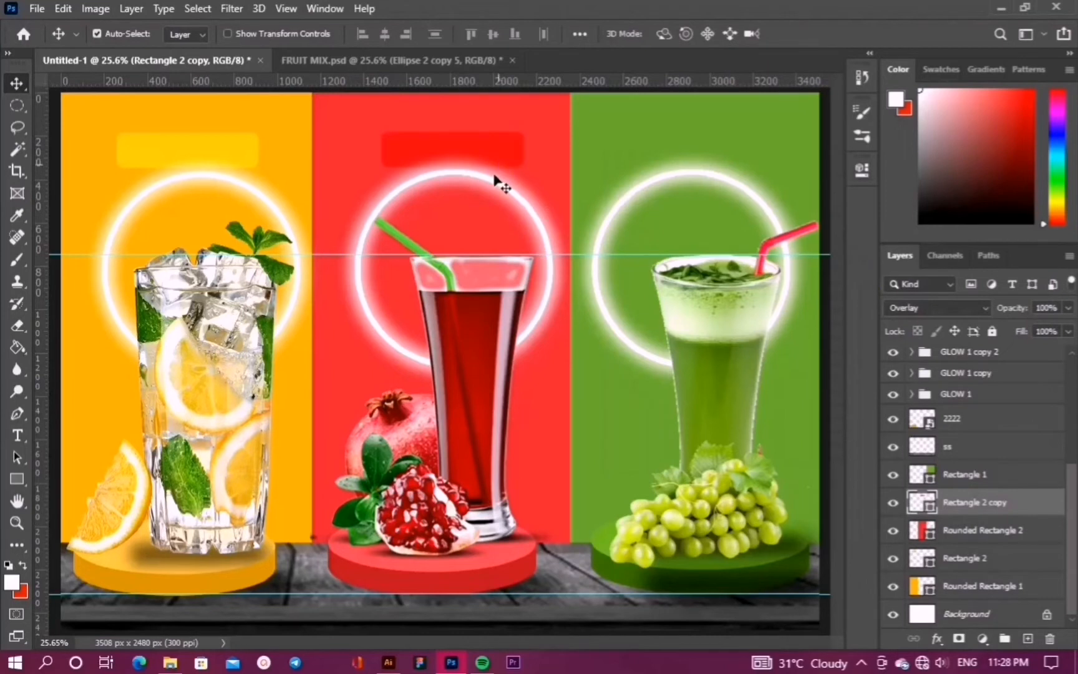
Rename the copied glow groups to GLOW 2 and GLOW 3
click(764, 323)
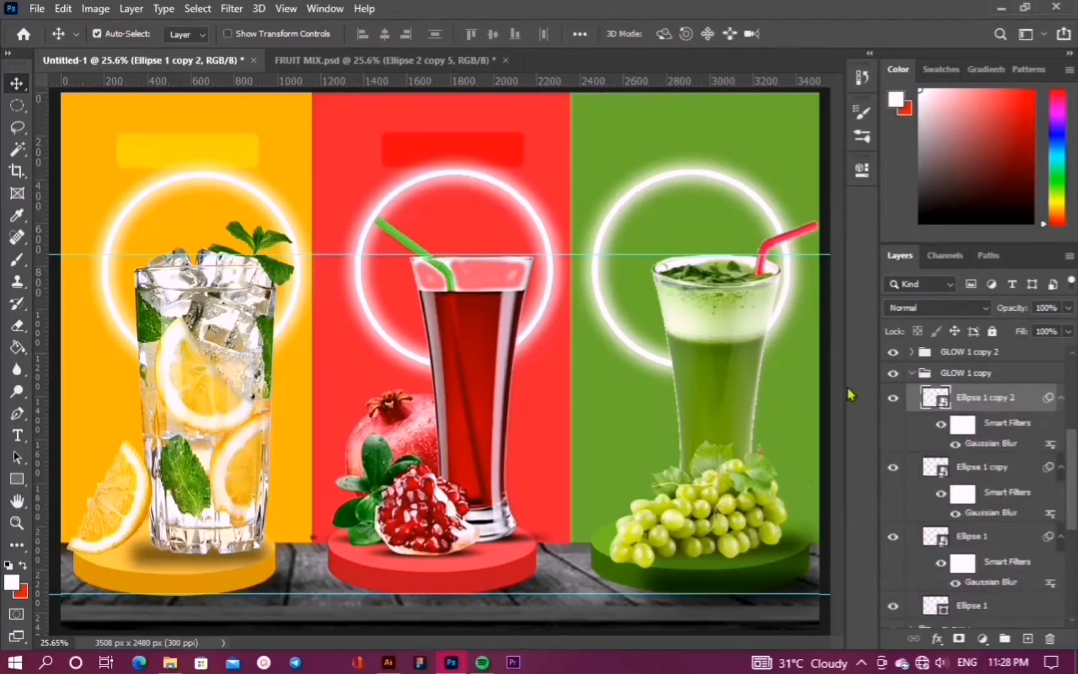
click(916, 374)
click(912, 373)
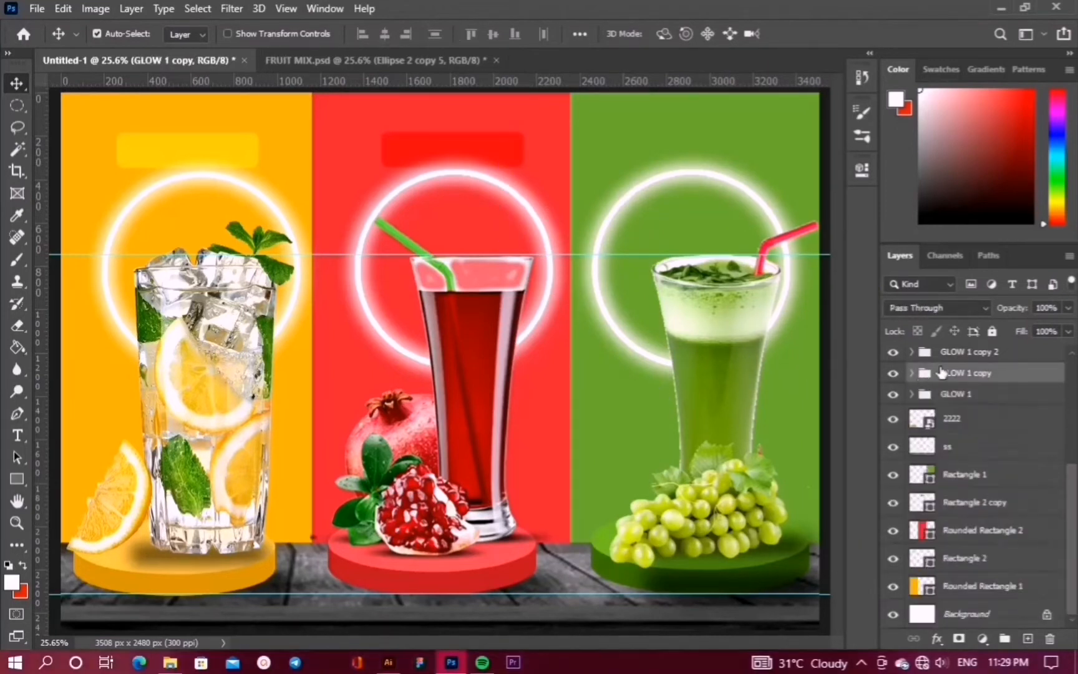
double_click(971, 376)
key(BackSpace)
text(2)
key(Return)
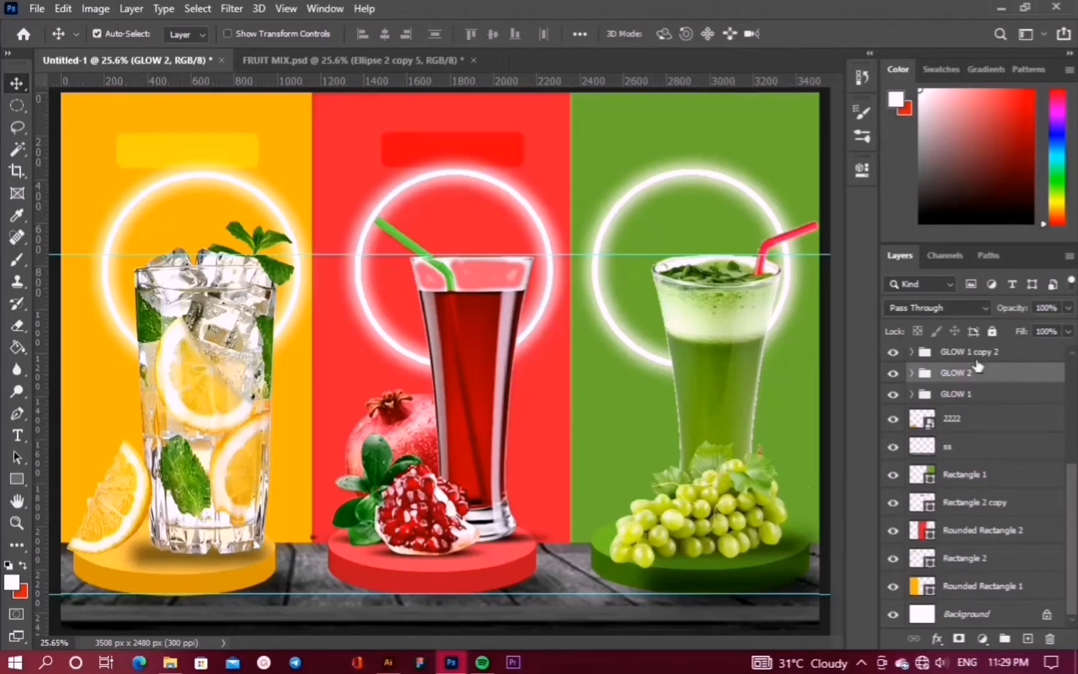
click(988, 354)
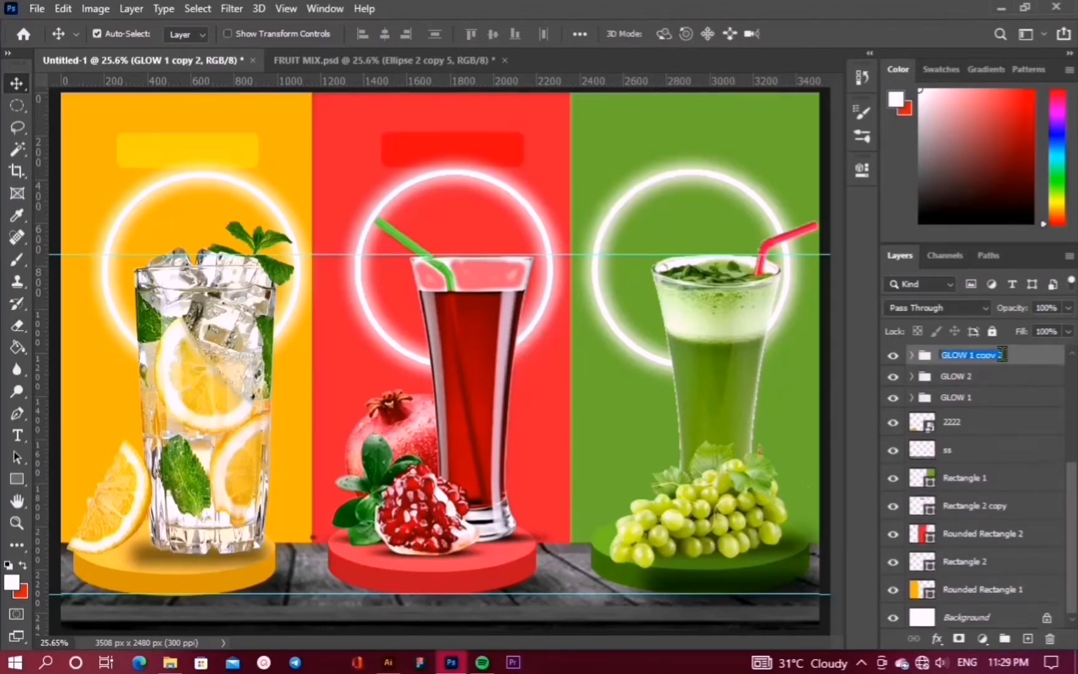
double_click(999, 354)
key(BackSpace)
key(BackSpace)
key(BackSpace)
key(BackSpace)
key(BackSpace)
key(BackSpace)
key(BackSpace)
text(3)
key(Return)
Copy the red top bar onto the green panel, stack it above, and fill it green
drag(512, 164, 760, 155)
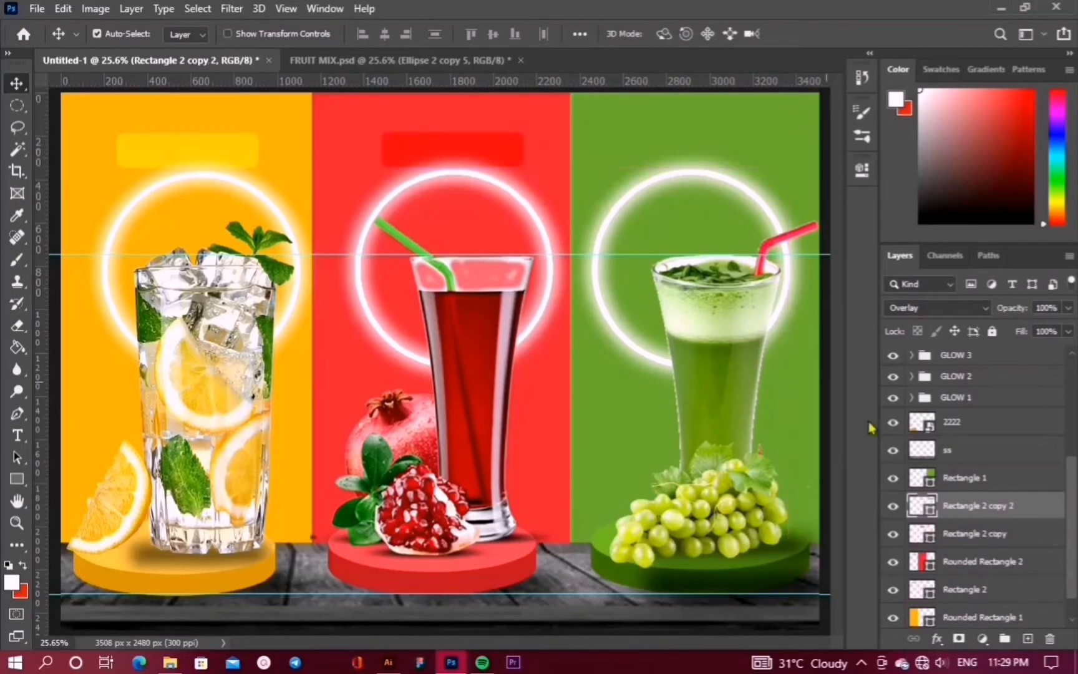
drag(972, 508, 970, 469)
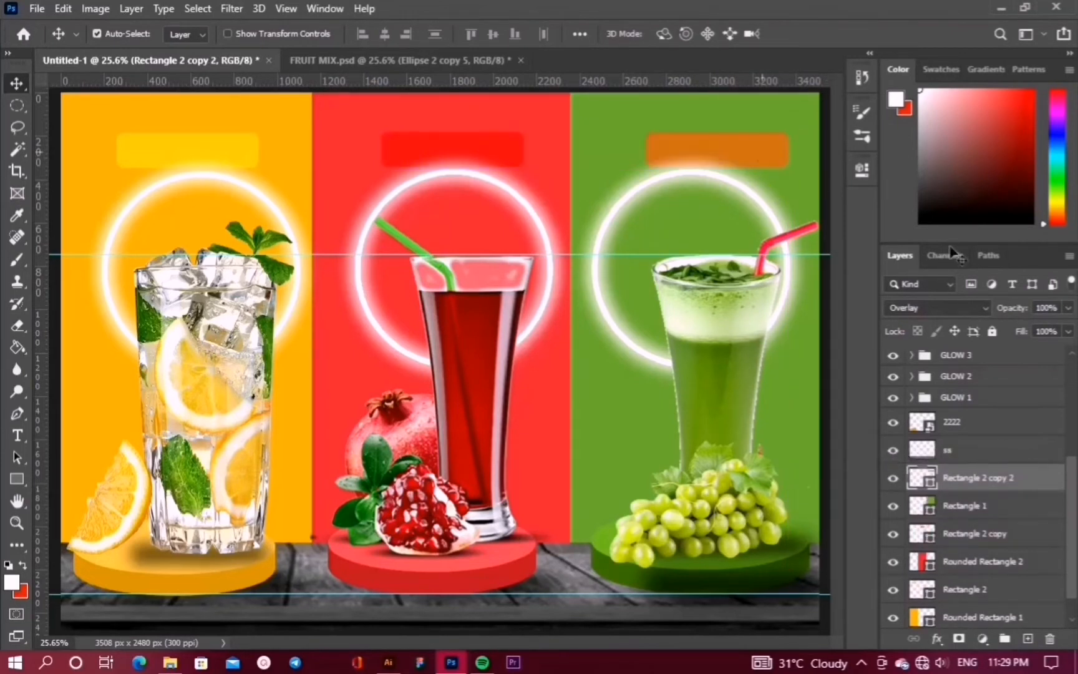
drag(730, 147, 860, 167)
click(529, 256)
click(17, 479)
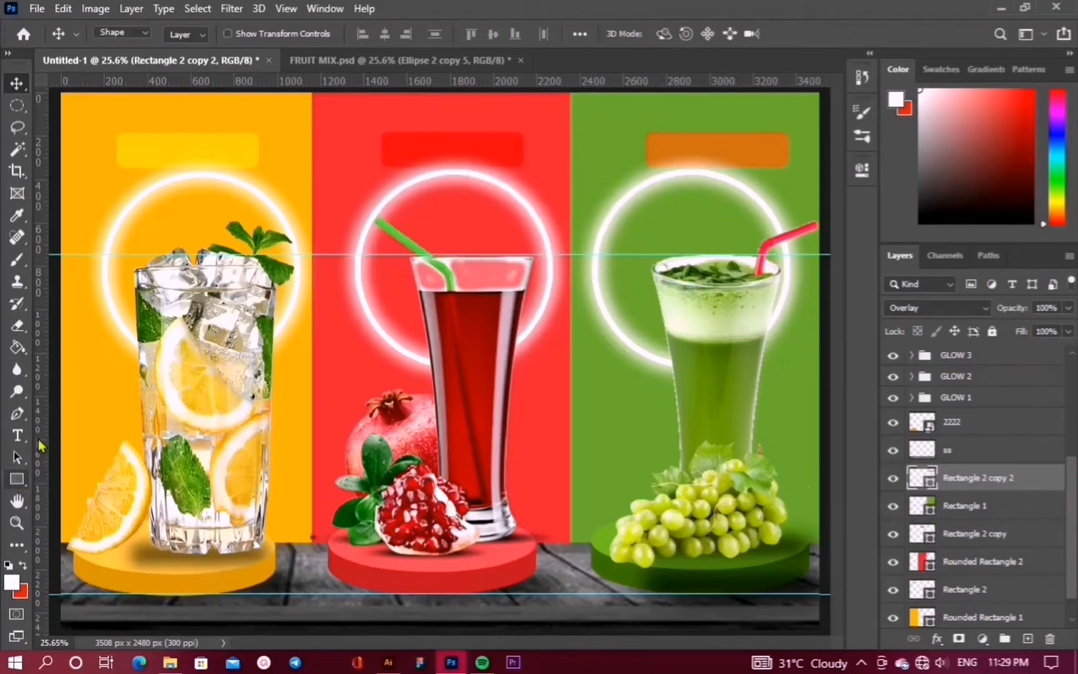
click(190, 35)
click(142, 126)
click(725, 189)
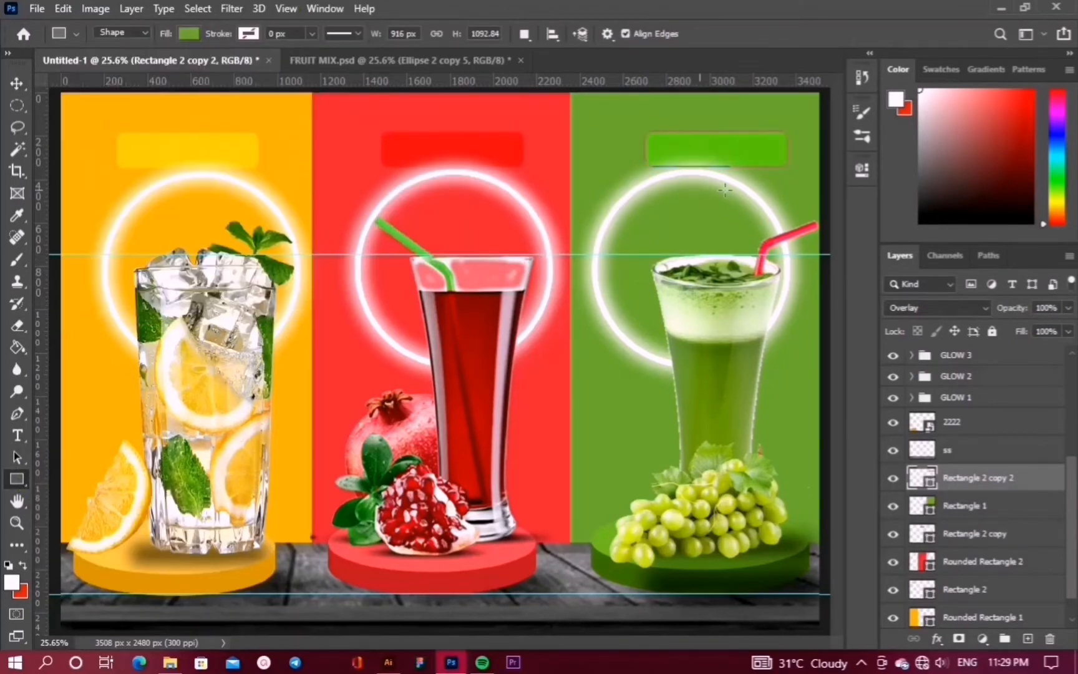
click(17, 84)
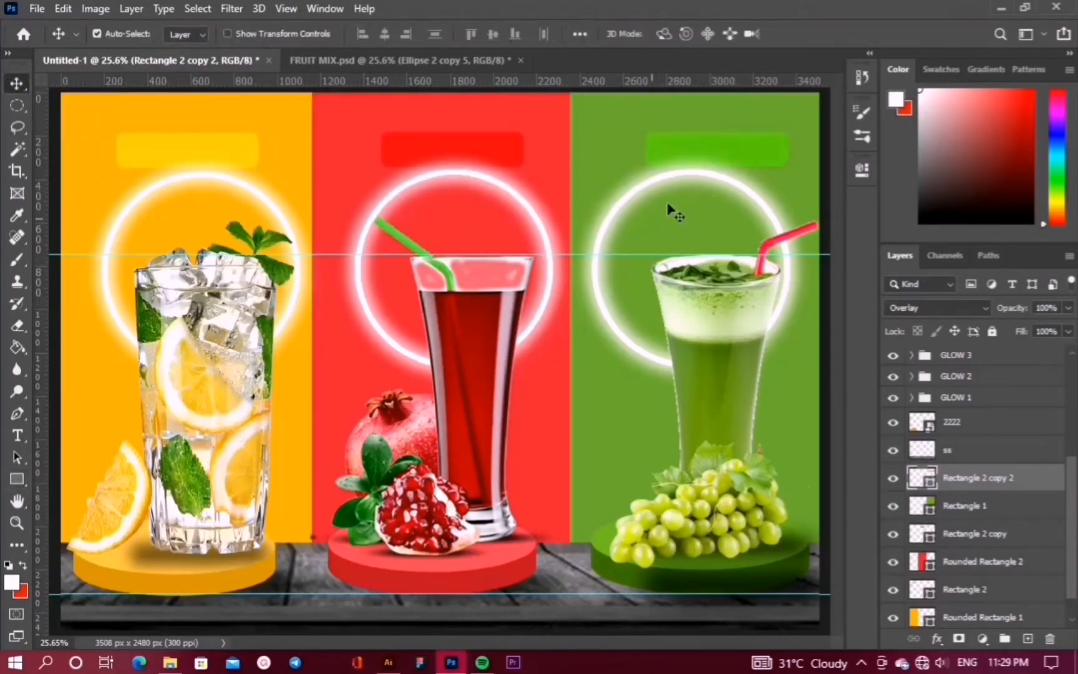
Try centring the bar on the canvas, undo it, and select the bars and glow groups
key(ctrl+a)
click(385, 33)
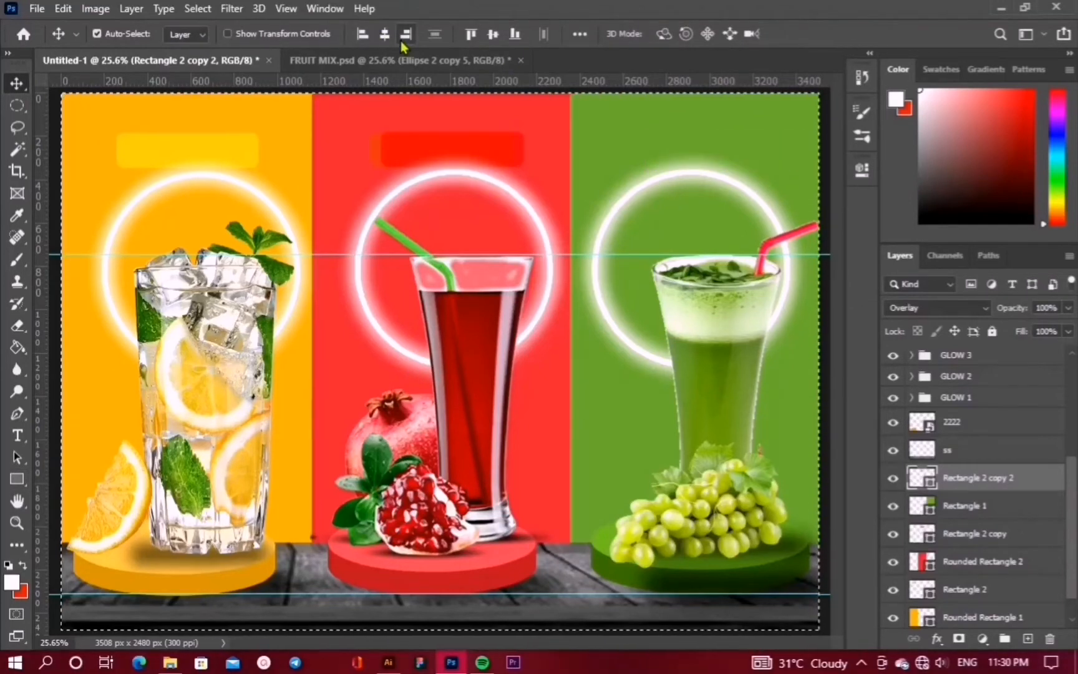
key(ctrl+z)
key(ctrl+d)
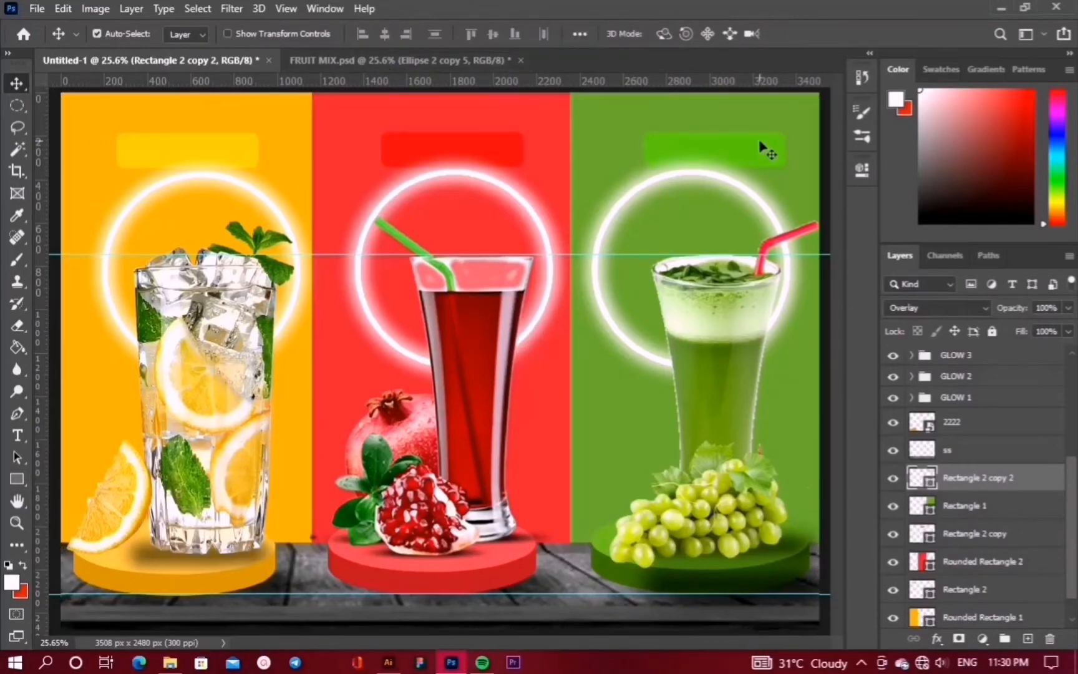
click(472, 155)
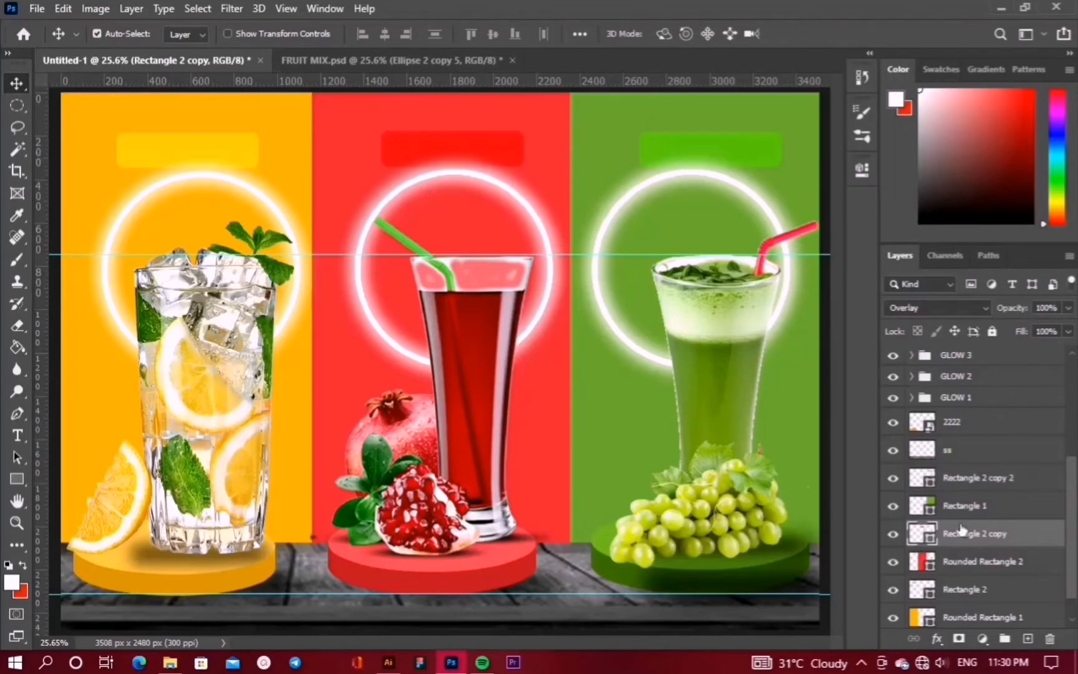
click(965, 404)
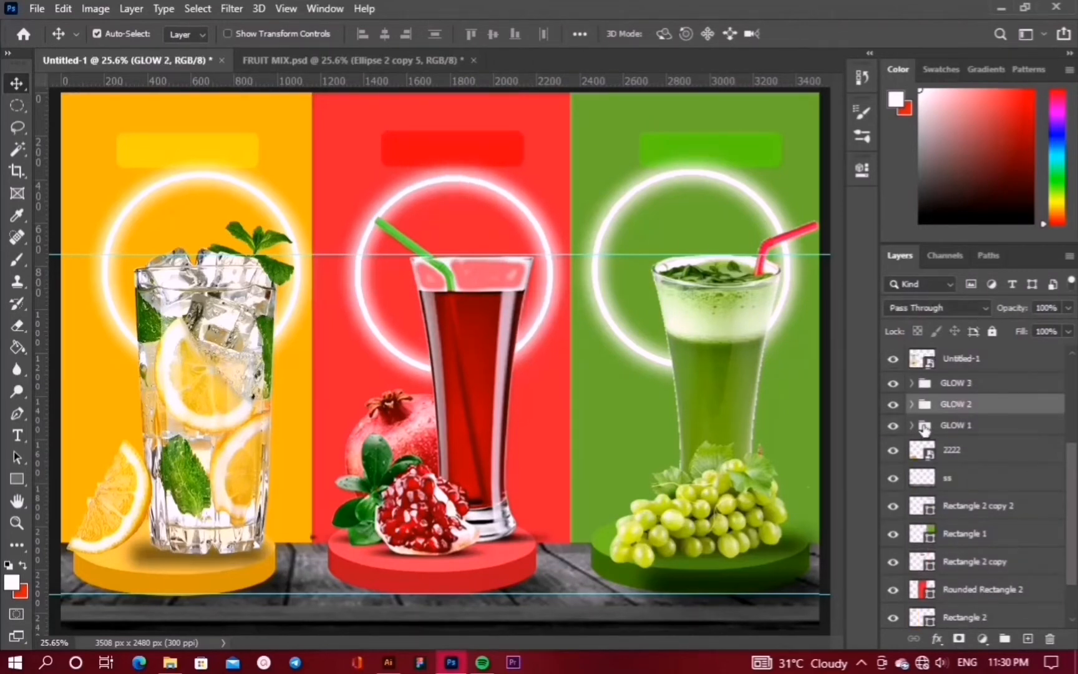
click(986, 383)
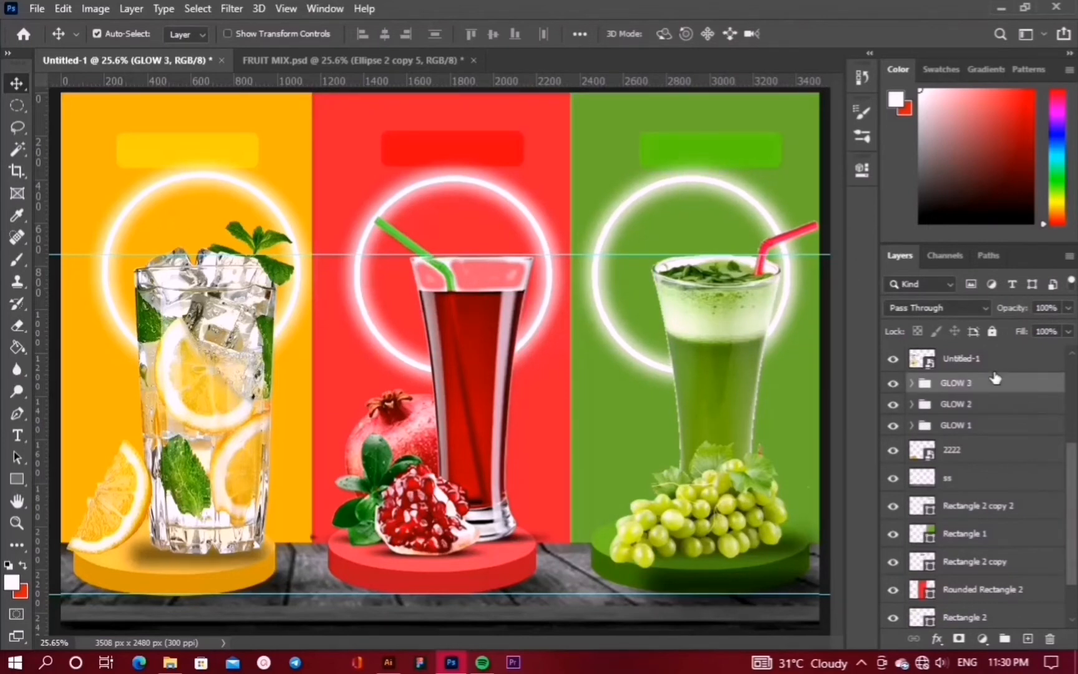
click(981, 427)
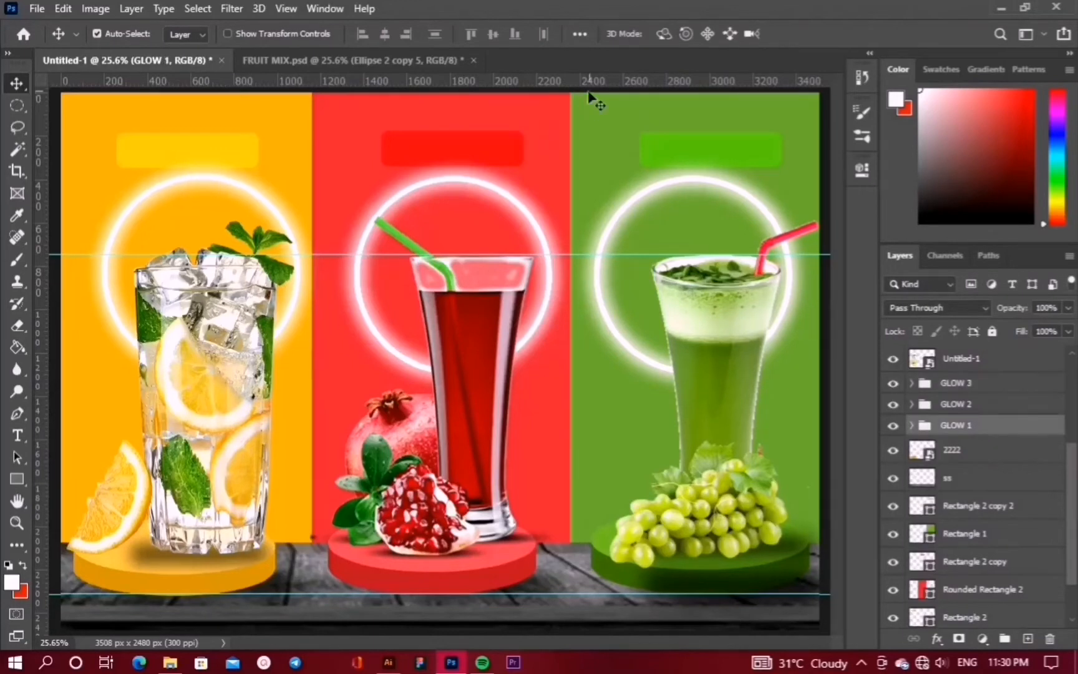
Level the red and yellow top bars against a guide, then add a new empty layer
drag(589, 80, 628, 74)
click(478, 150)
key(shift+Up)
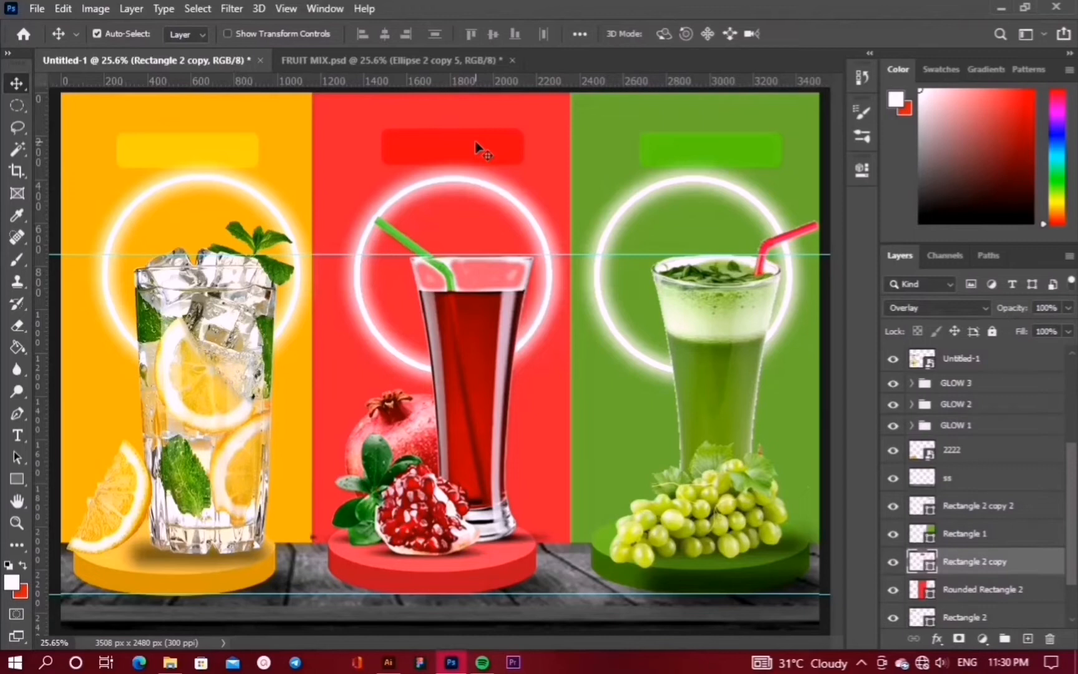
click(228, 148)
key(shift+Up)
key(shift+Up)
key(shift+Up)
drag(278, 80, 302, 127)
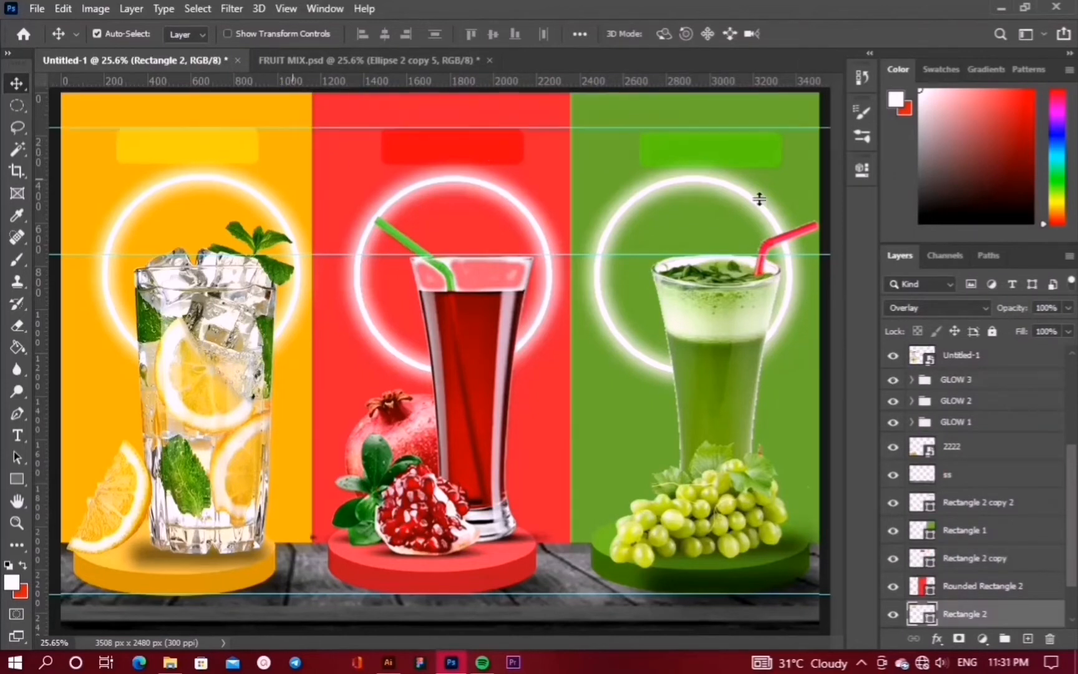
click(750, 156)
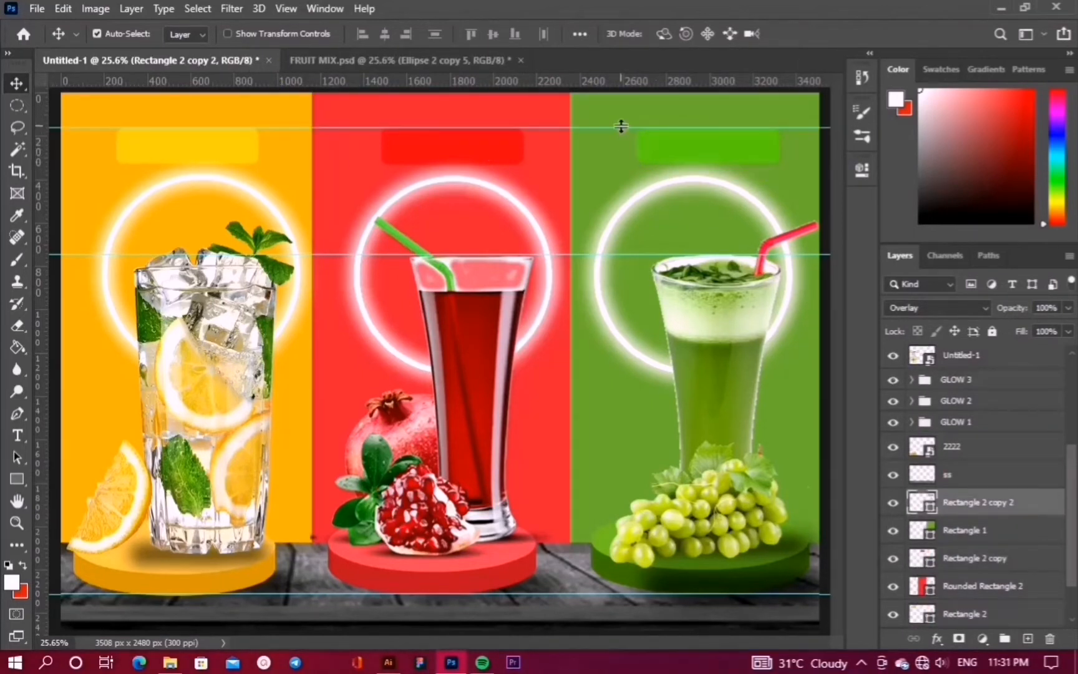
drag(621, 126, 626, 80)
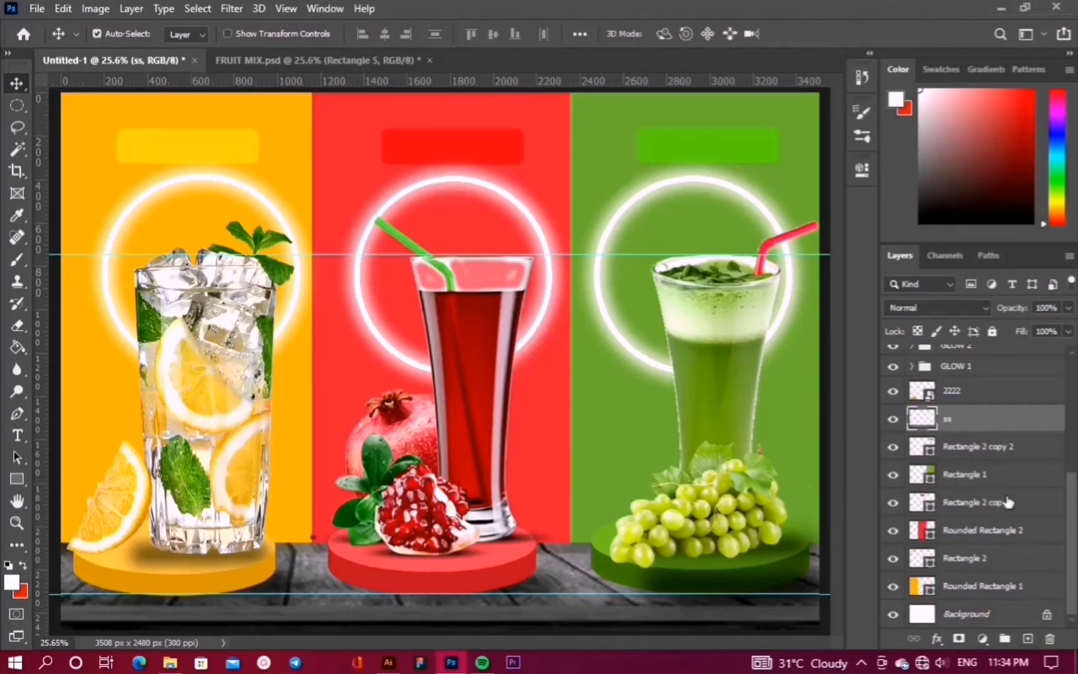
click(1027, 639)
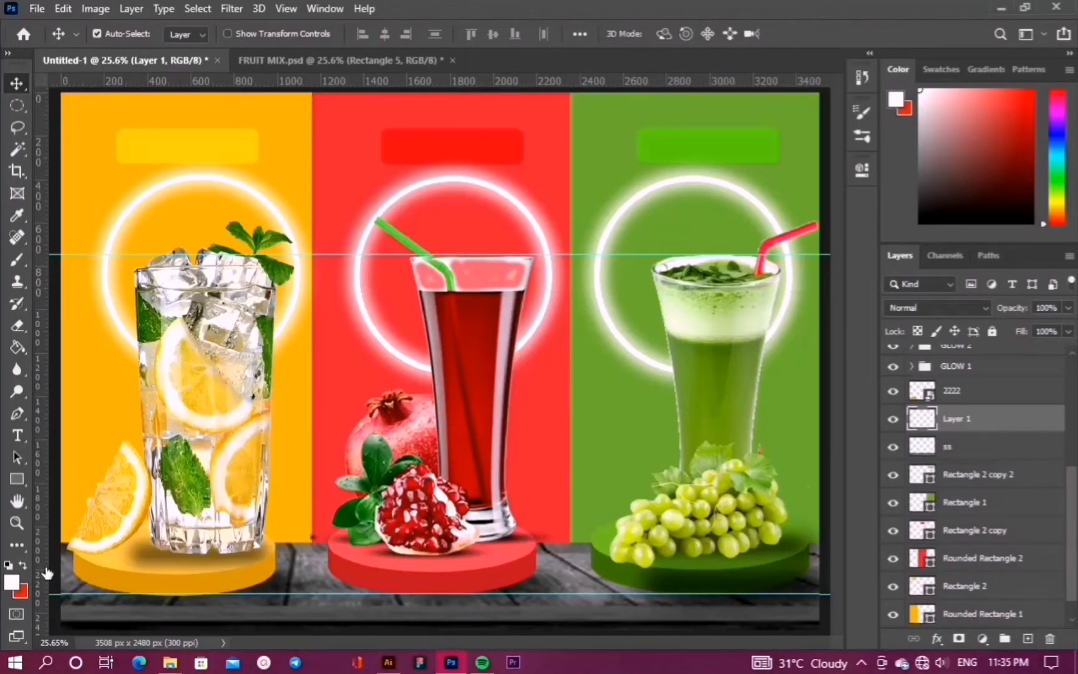
Draw a rectangle on the bottom wooden strip with 77 px rounded corners
click(29, 481)
click(93, 479)
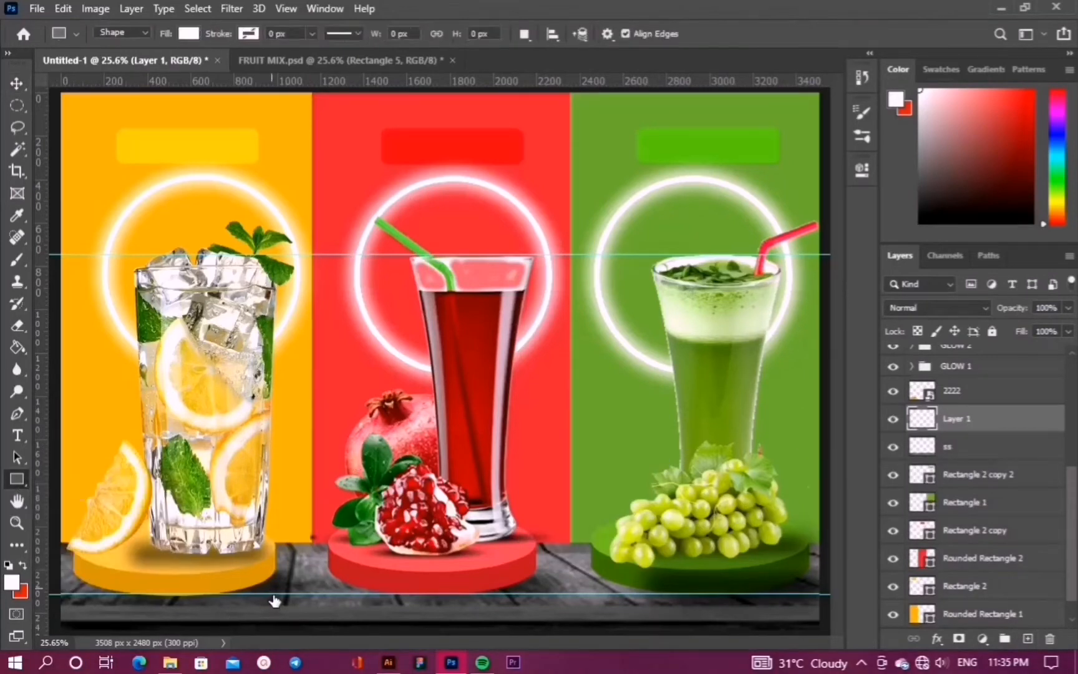
drag(273, 593, 361, 632)
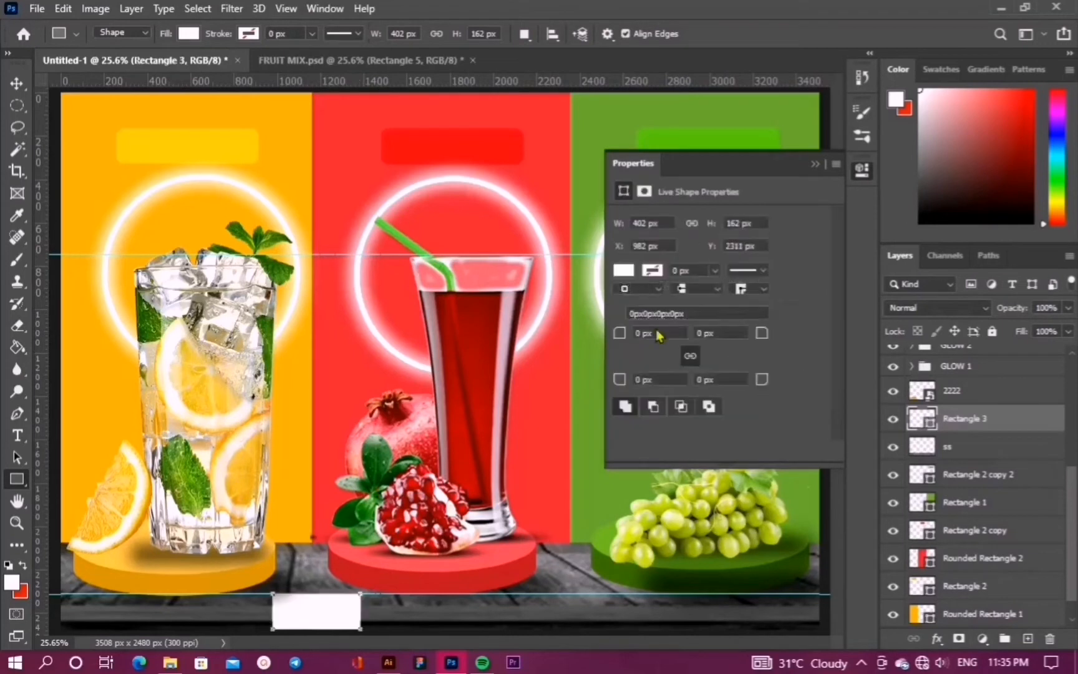
drag(618, 337, 676, 337)
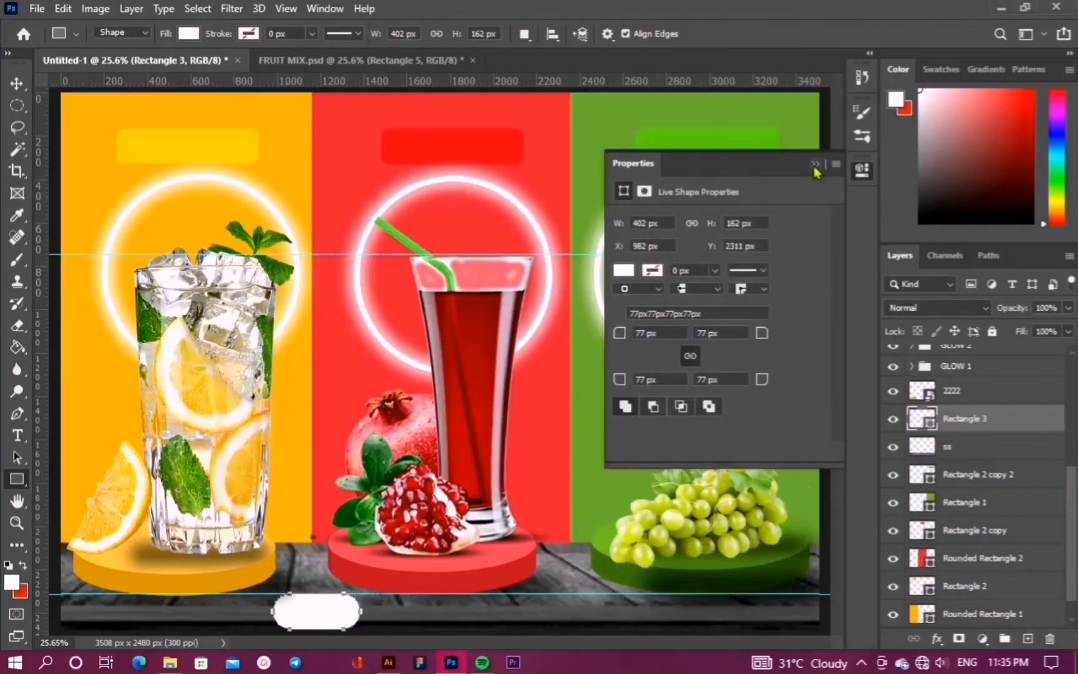
Fill the rectangle yellow #ffdd23 and reduce its corner radius to 61 px
click(623, 270)
click(631, 350)
click(839, 306)
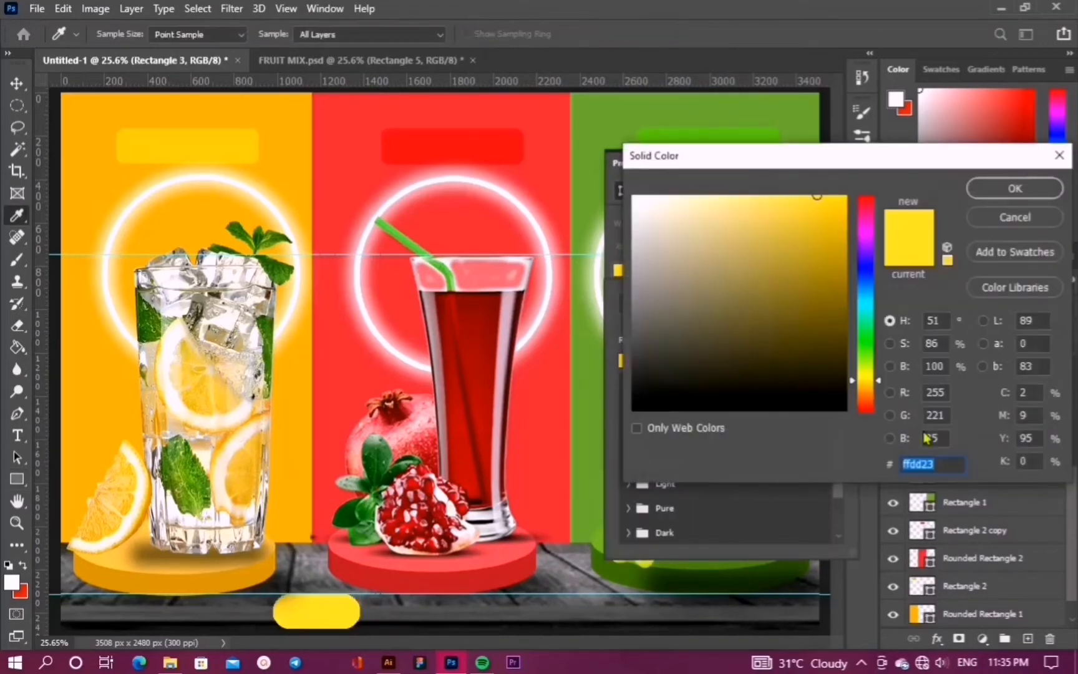
click(1010, 188)
key(v)
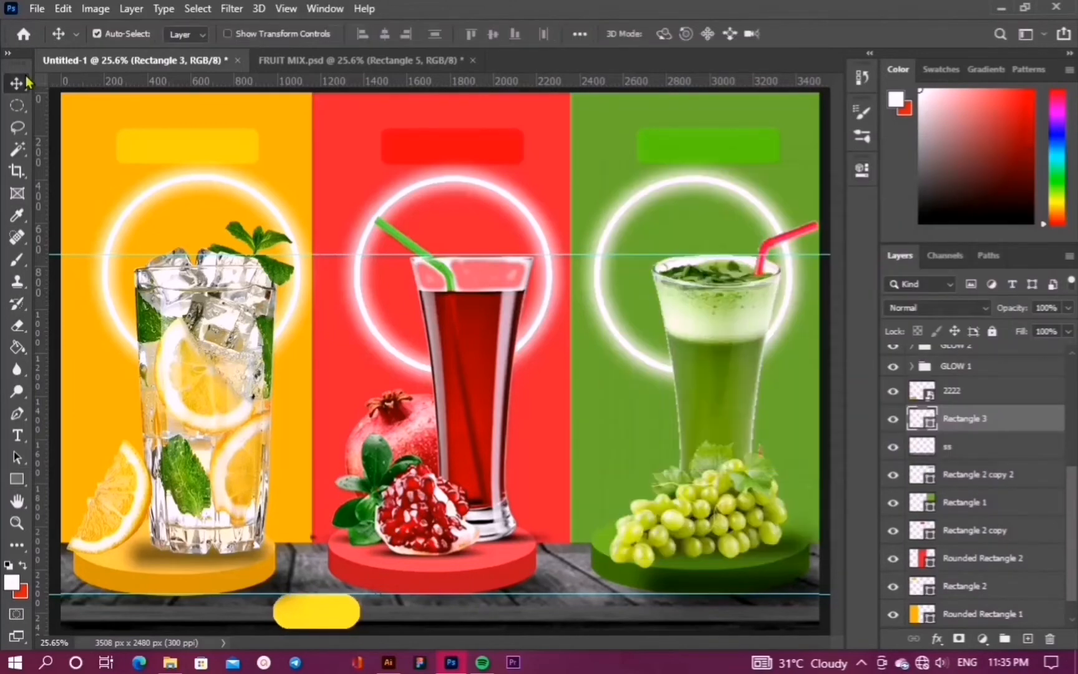
click(861, 170)
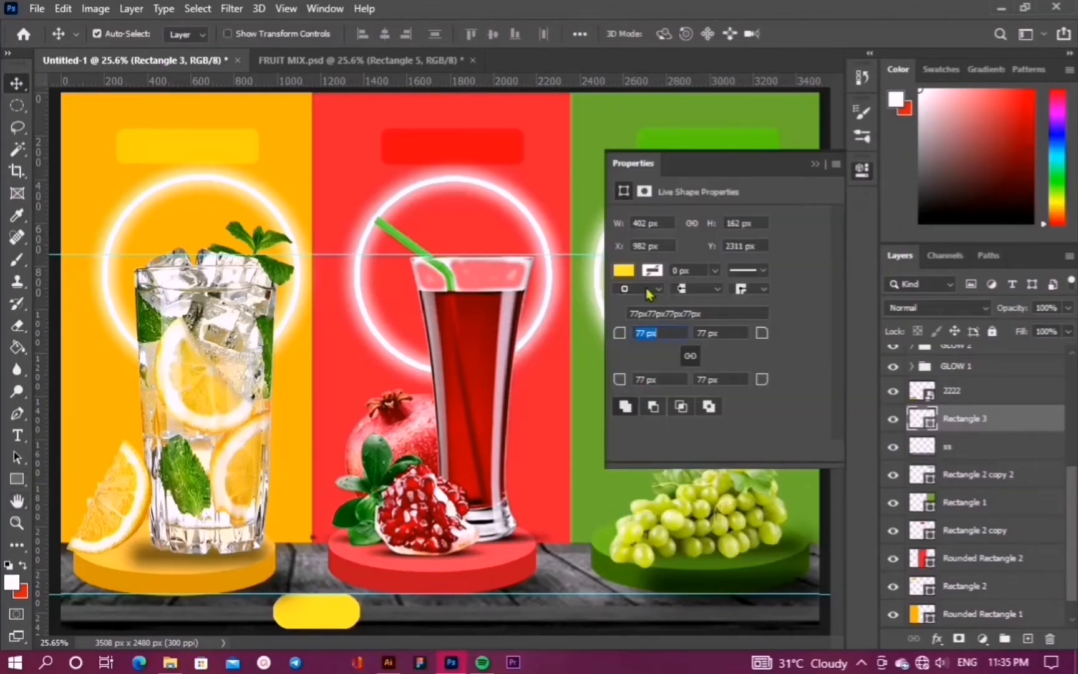
drag(624, 334, 606, 342)
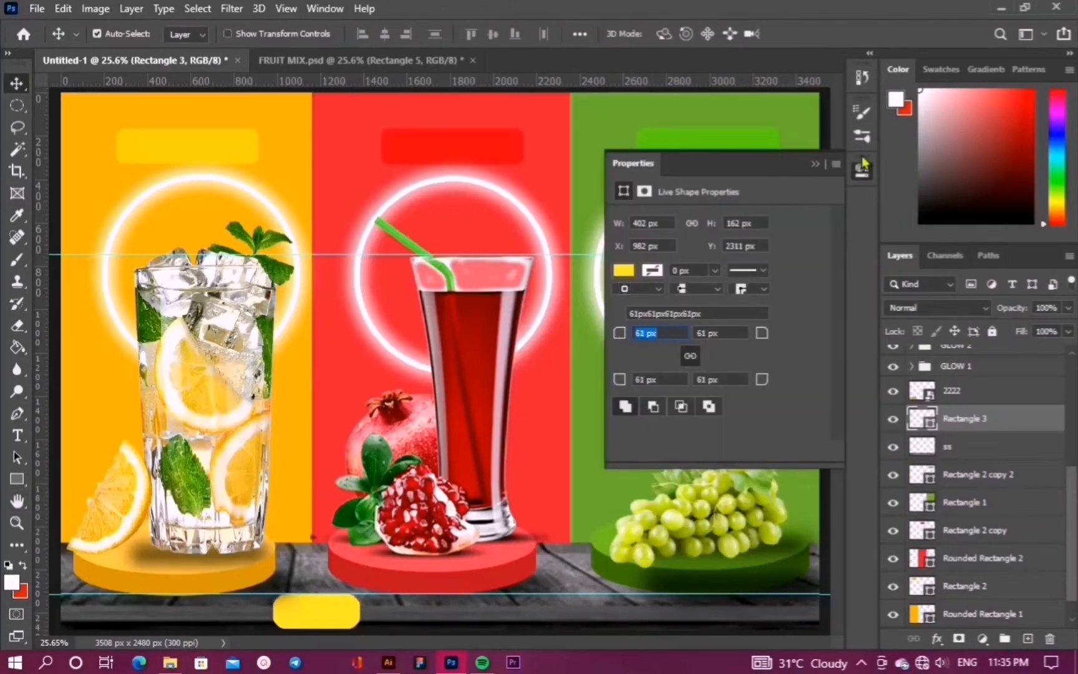
click(813, 165)
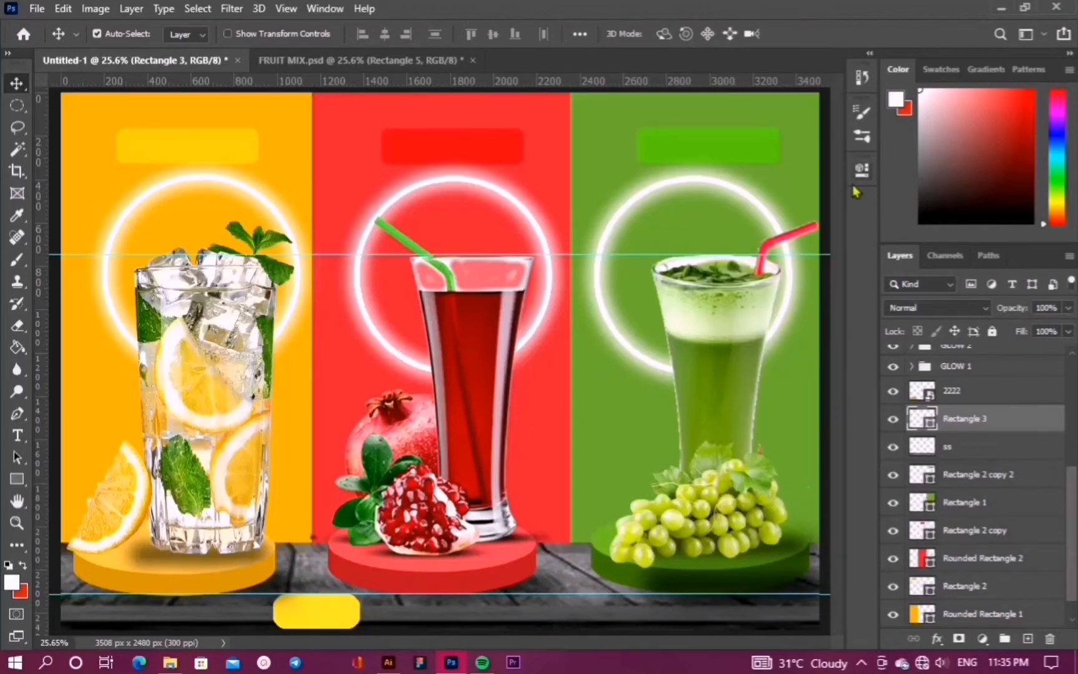
Place the embedded image 'aa', scale it to about 19% and move it to the bottom-left corner
click(37, 9)
click(125, 344)
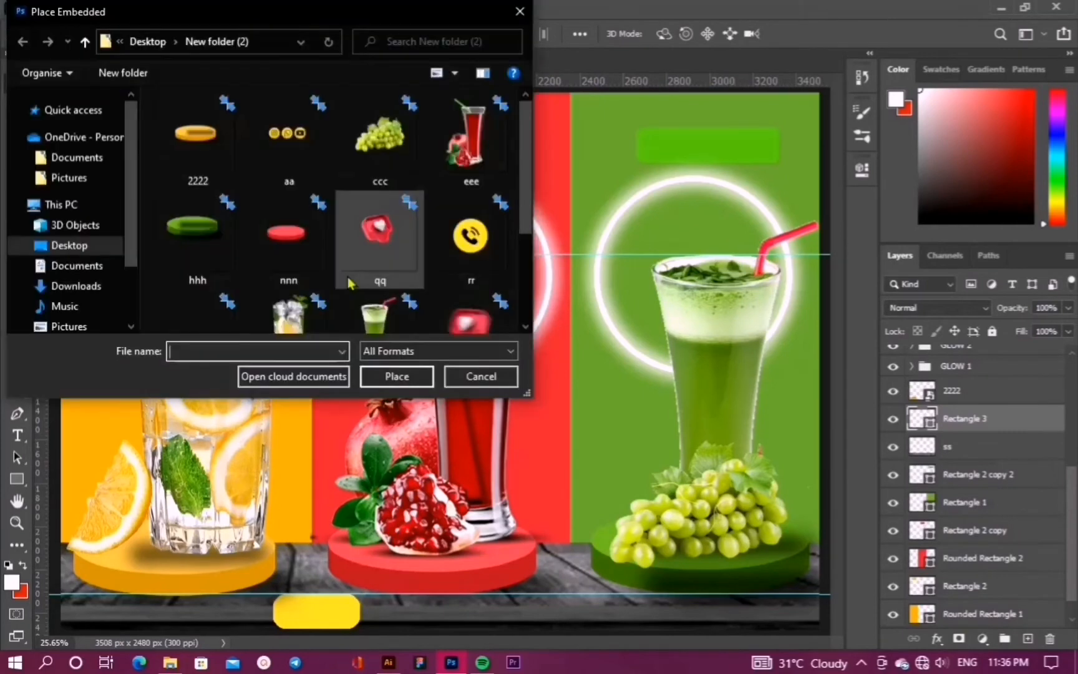
click(305, 151)
click(398, 376)
drag(702, 94, 287, 533)
drag(232, 568, 217, 596)
mouse_move(175, 582)
mouse_down()
mouse_move(143, 608)
mouse_move(75, 583)
mouse_move(111, 624)
mouse_move(168, 584)
mouse_up()
key(Return)
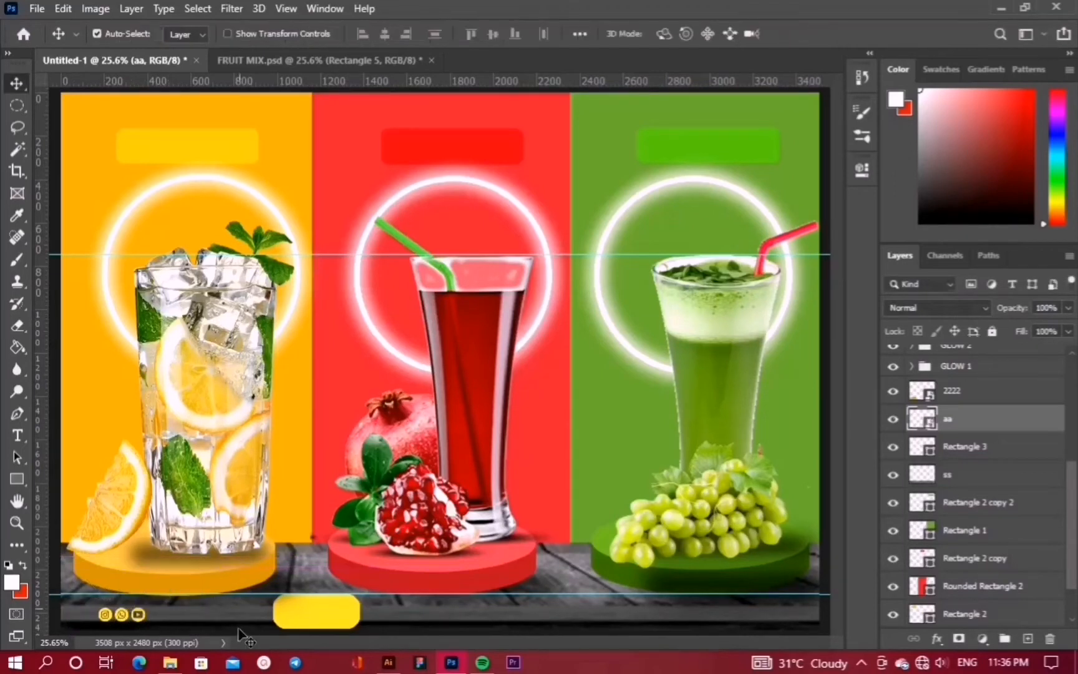
Resize the social icons slightly and nudge them left and down into the corner
key(ctrl+t)
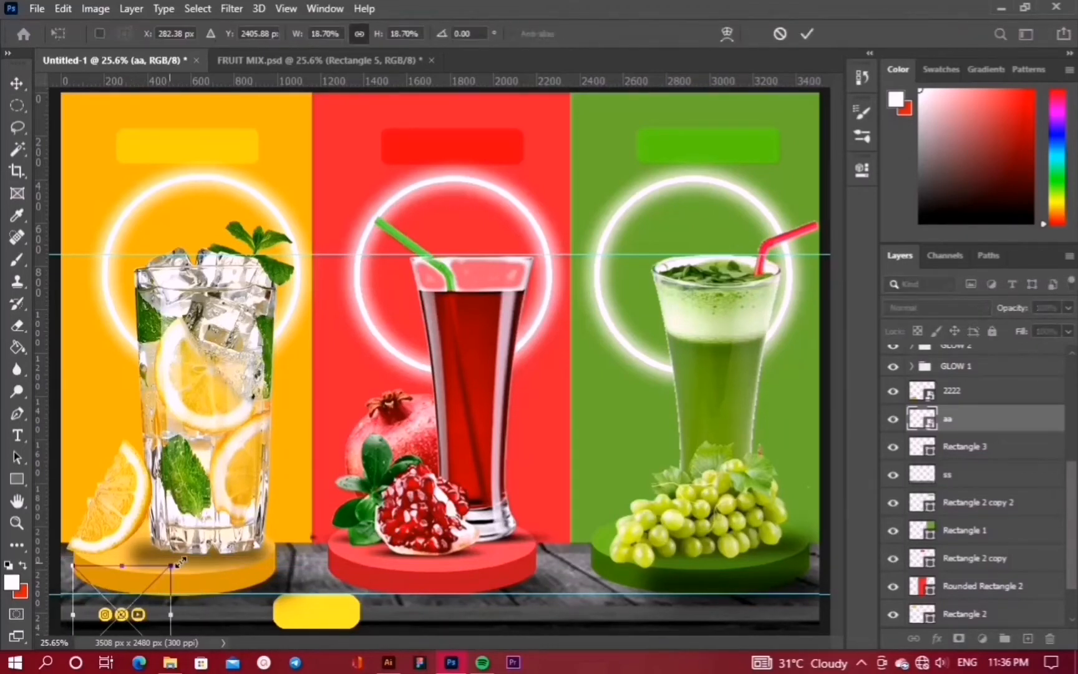
mouse_move(171, 566)
mouse_down()
mouse_move(134, 604)
mouse_move(177, 579)
mouse_move(169, 566)
mouse_up()
key(Return)
key(ctrl+t)
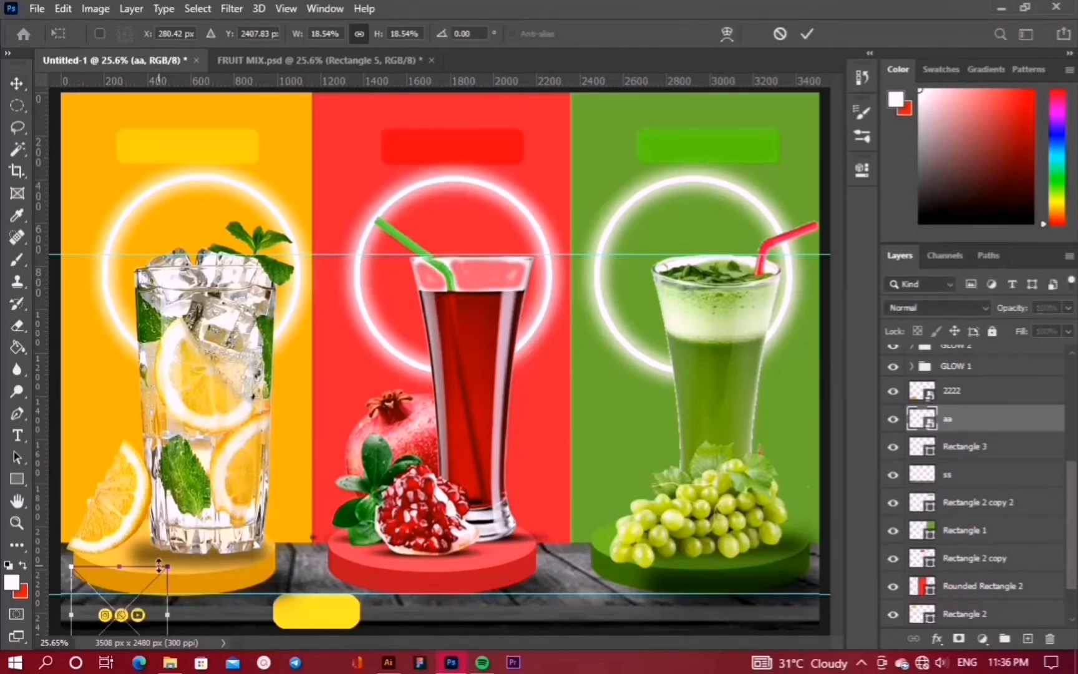
key(shift+Left)
key(shift+Left)
key(shift+Left)
key(shift+Left)
key(shift+Left)
key(shift+Left)
key(shift+Left)
key(shift+Left)
key(shift+Down)
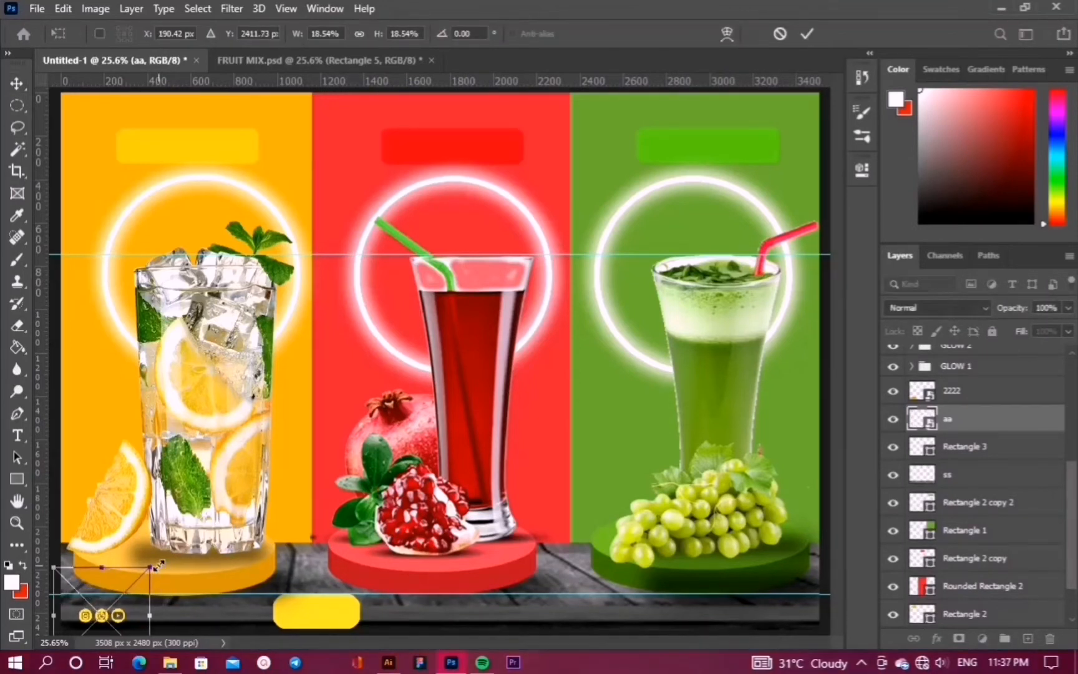
key(Return)
click(36, 8)
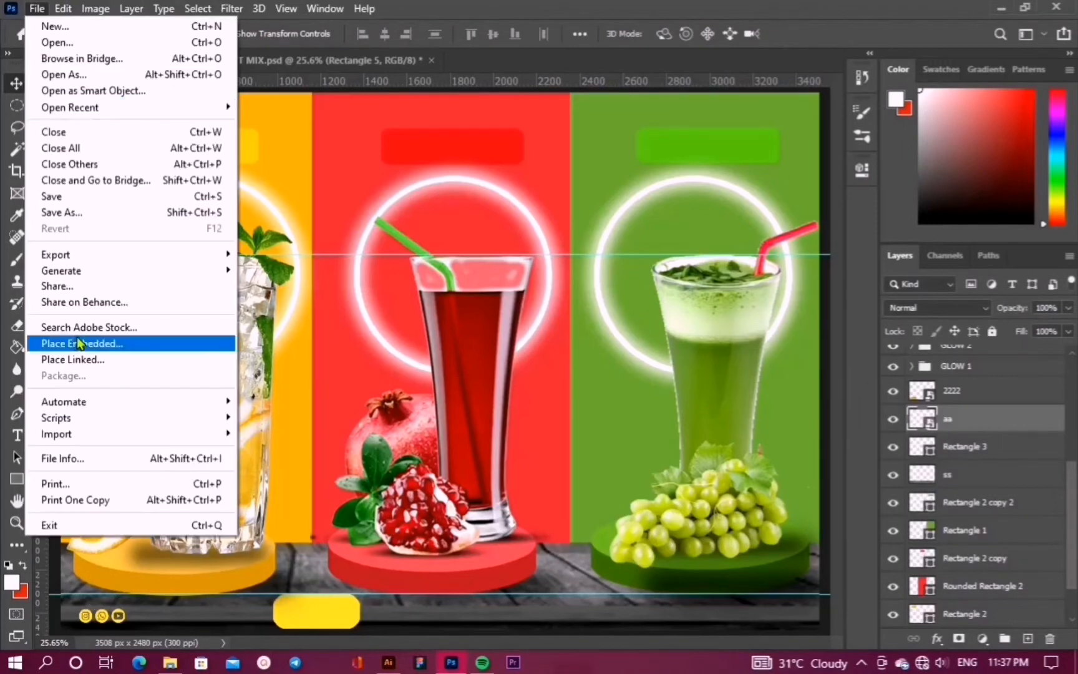
Place the embedded phone icon 'rr' scaled down, undoing an accidental shift of the green podium
click(63, 344)
click(464, 229)
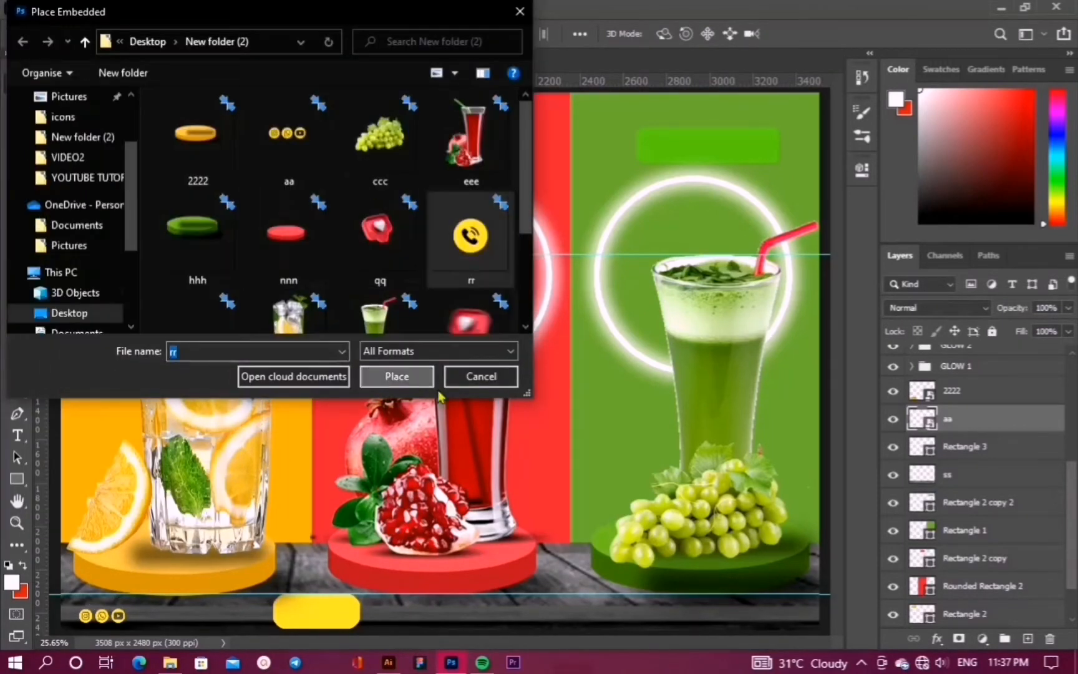
click(396, 376)
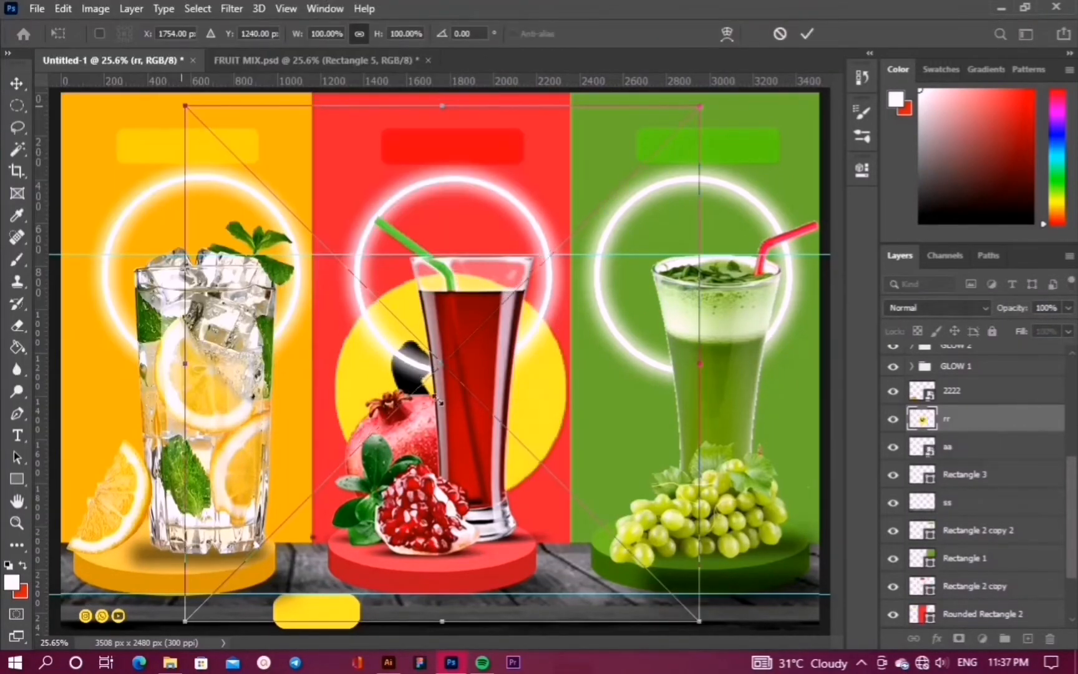
drag(180, 101, 643, 589)
key(Return)
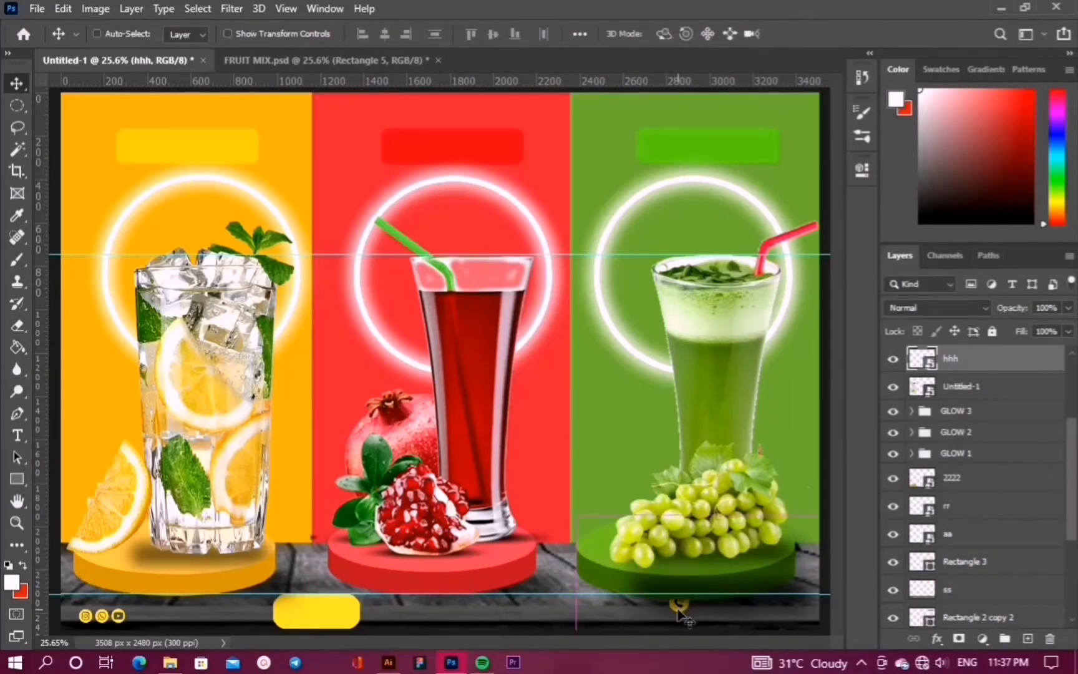
key(ctrl+z)
Nudge the rr phone icon left and down below the grape podium and enlarge it slightly
scroll(962, 600, down, 3)
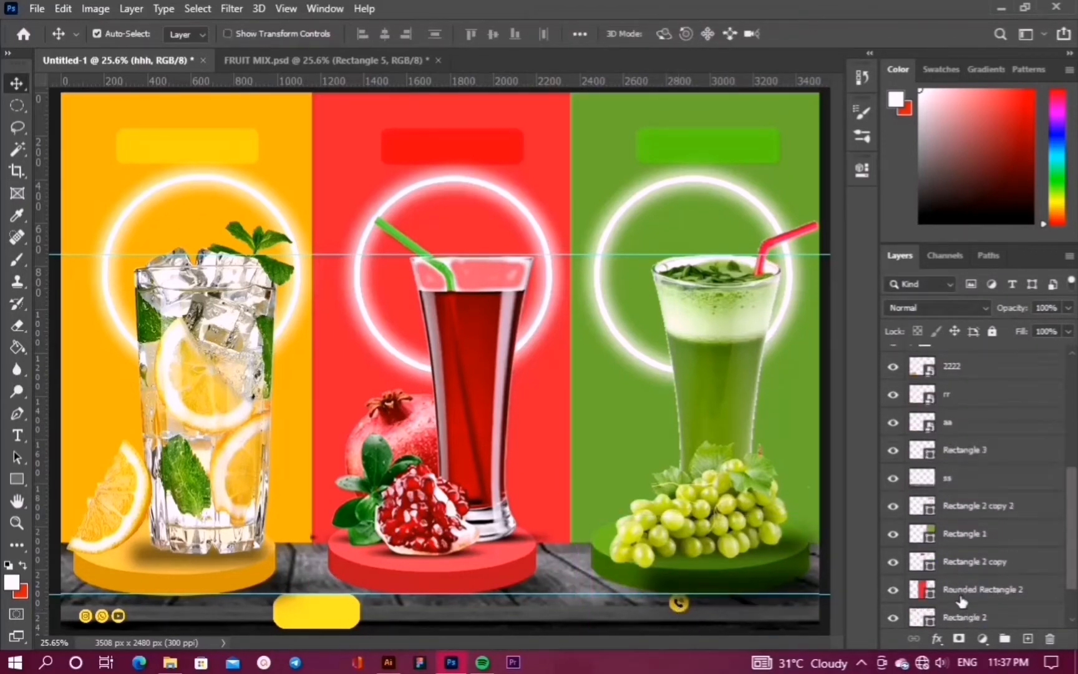
click(666, 600)
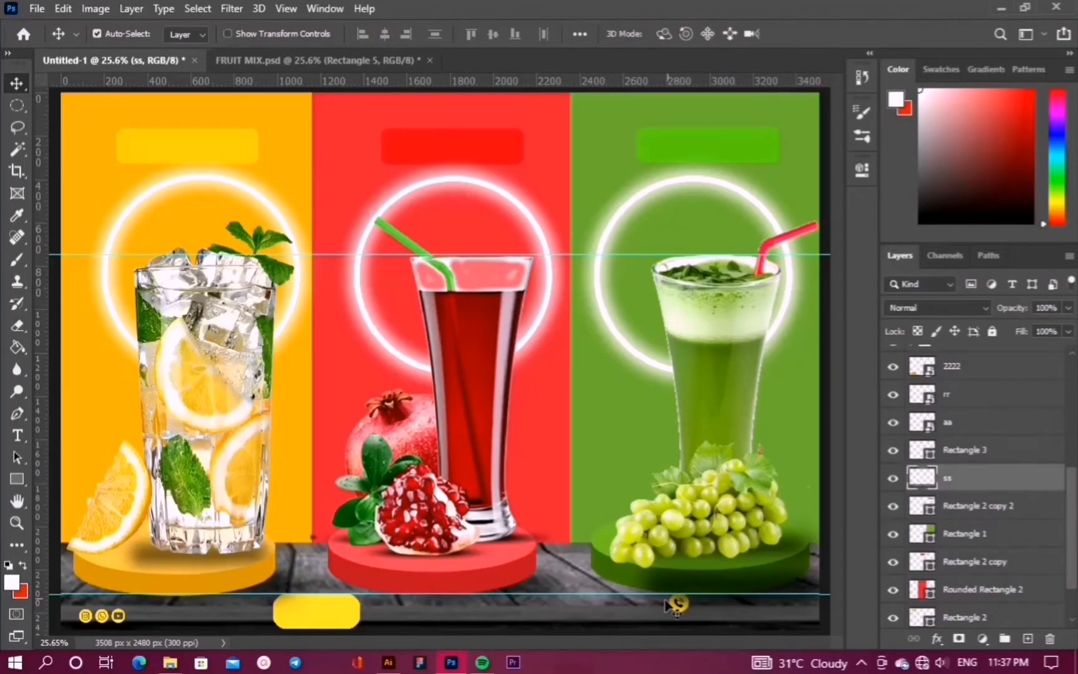
click(948, 395)
key(shift+Left)
key(shift+Left)
key(shift+Left)
key(shift+Left)
key(shift+Down)
key(shift+Down)
key(shift+Left)
key(shift+Left)
key(shift+Left)
key(shift+Down)
key(shift+Down)
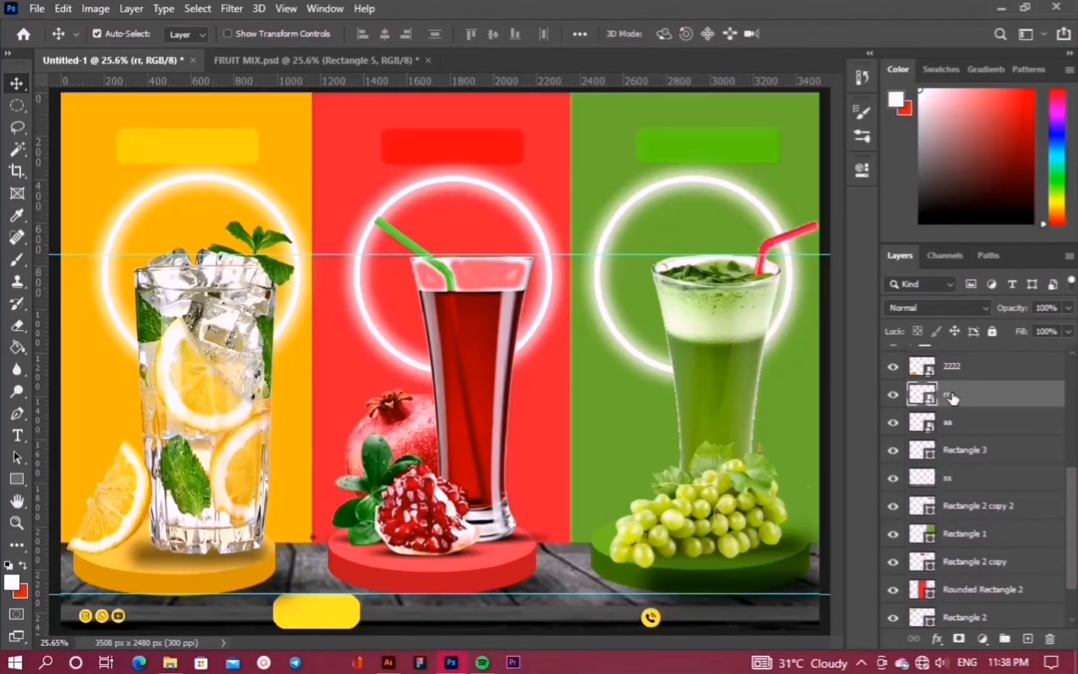
key(shift+Left)
key(shift+Left)
key(ctrl+t)
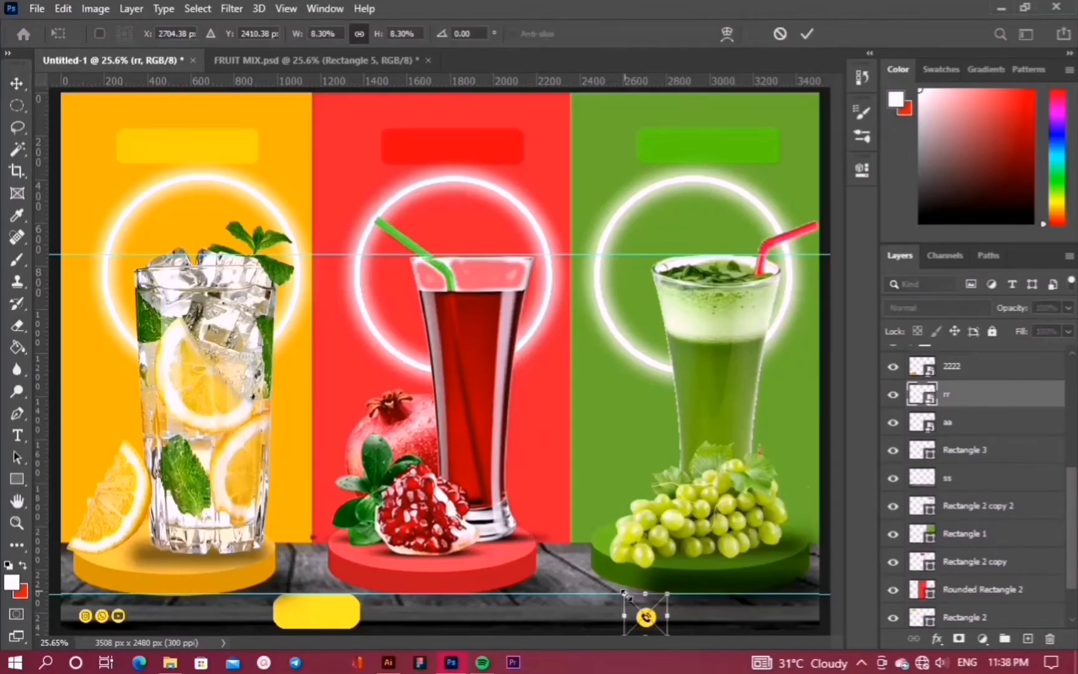
drag(624, 592, 610, 589)
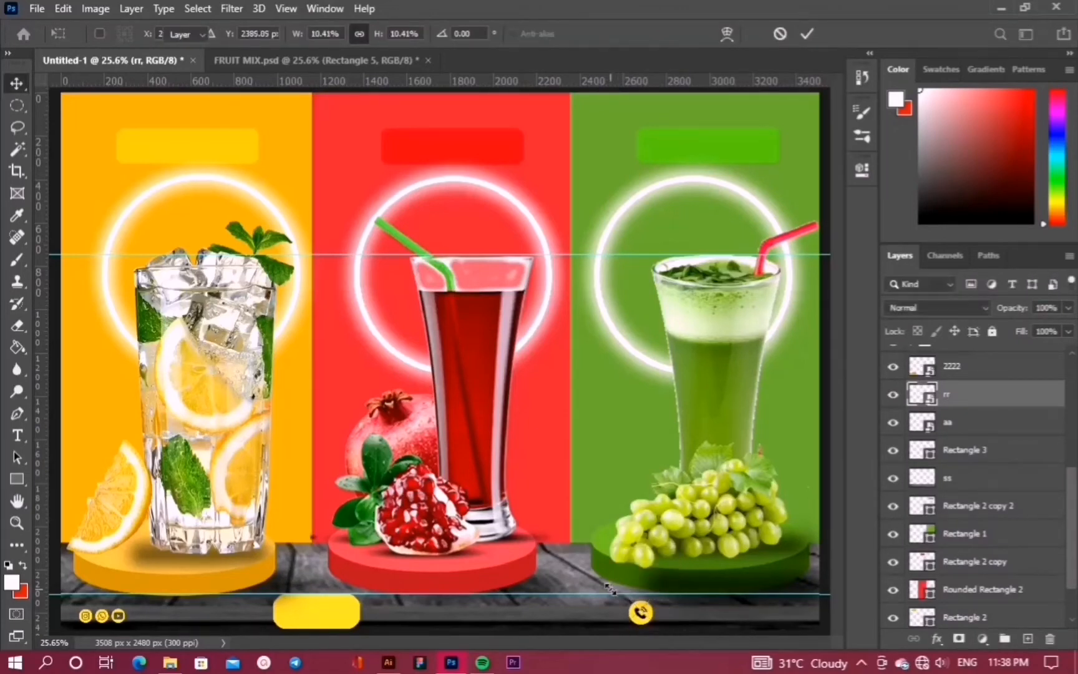
key(Return)
Round the yellow button's (Rectangle 3) corners to a 72 px radius
click(331, 614)
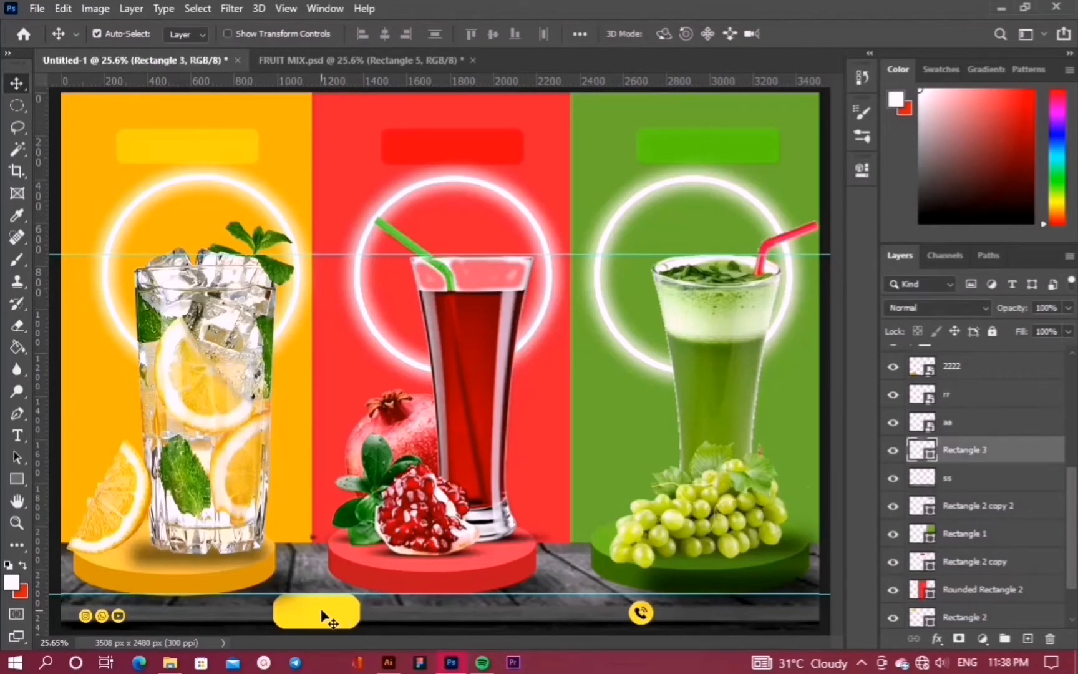
click(862, 170)
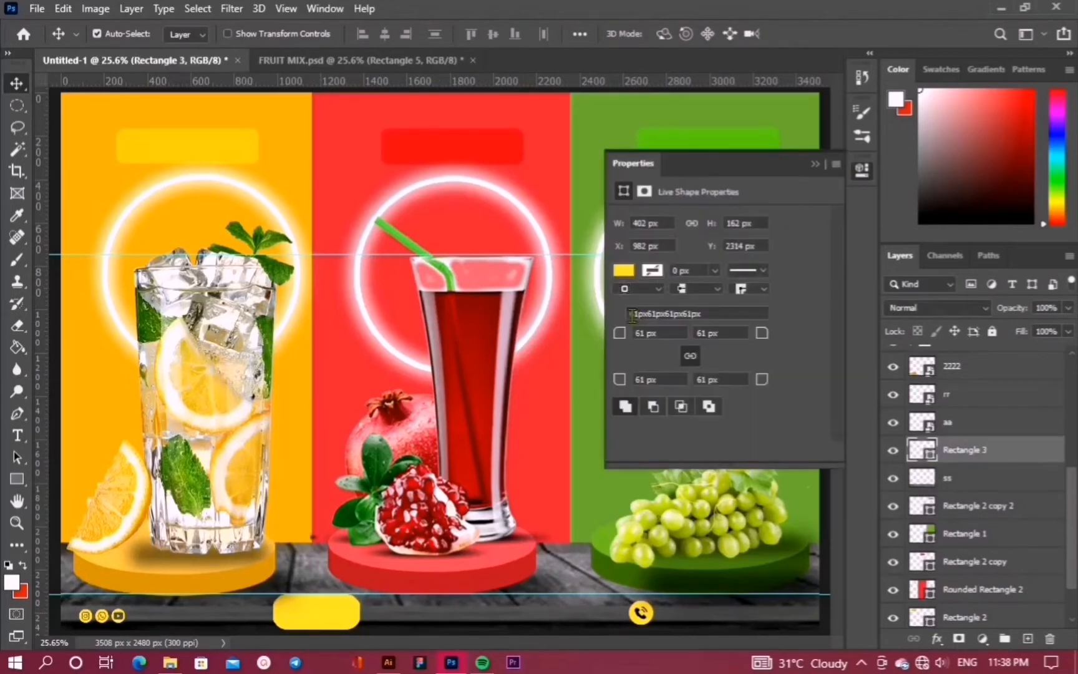
drag(618, 343, 634, 344)
click(815, 164)
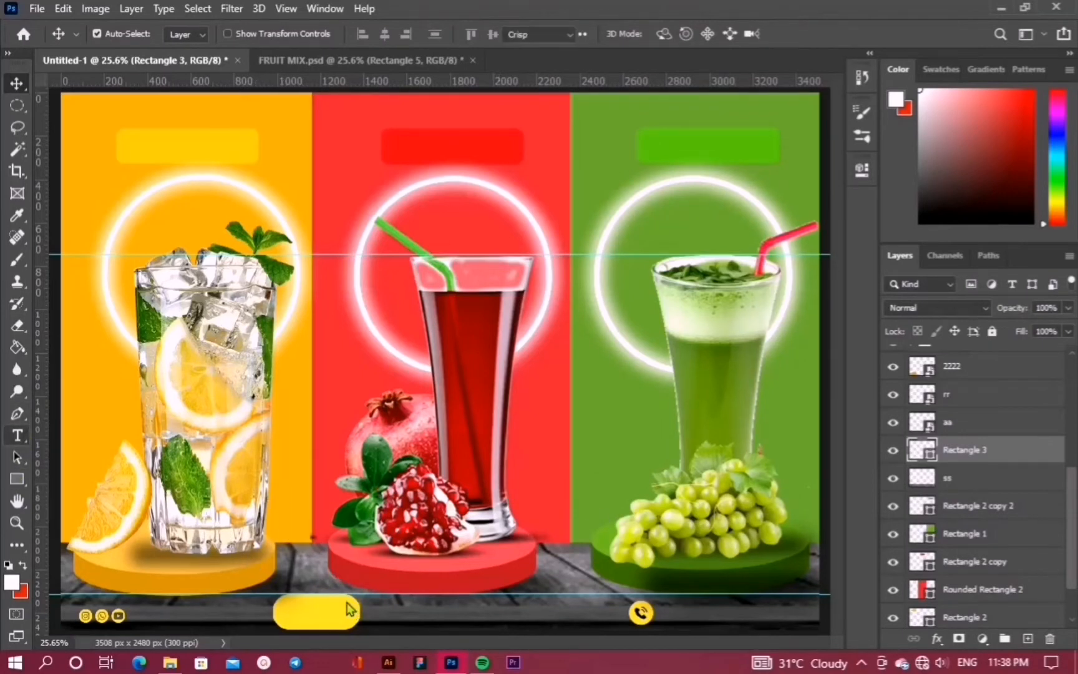
Add an 'ORDER NOW' text layer and move it onto the yellow button
click(155, 435)
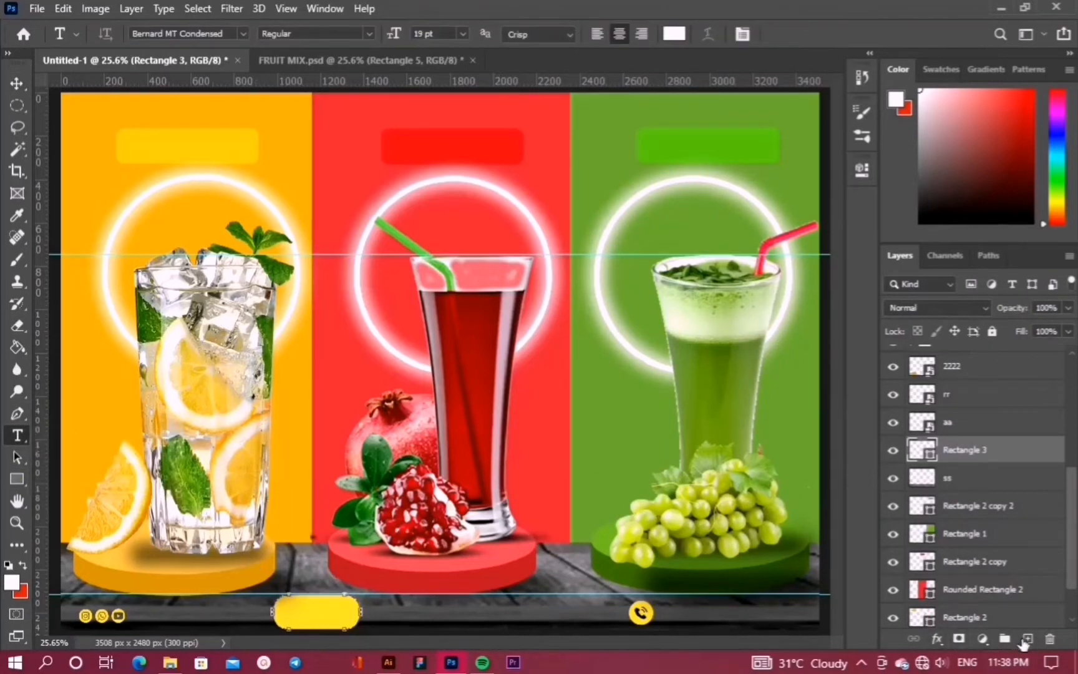
click(1025, 639)
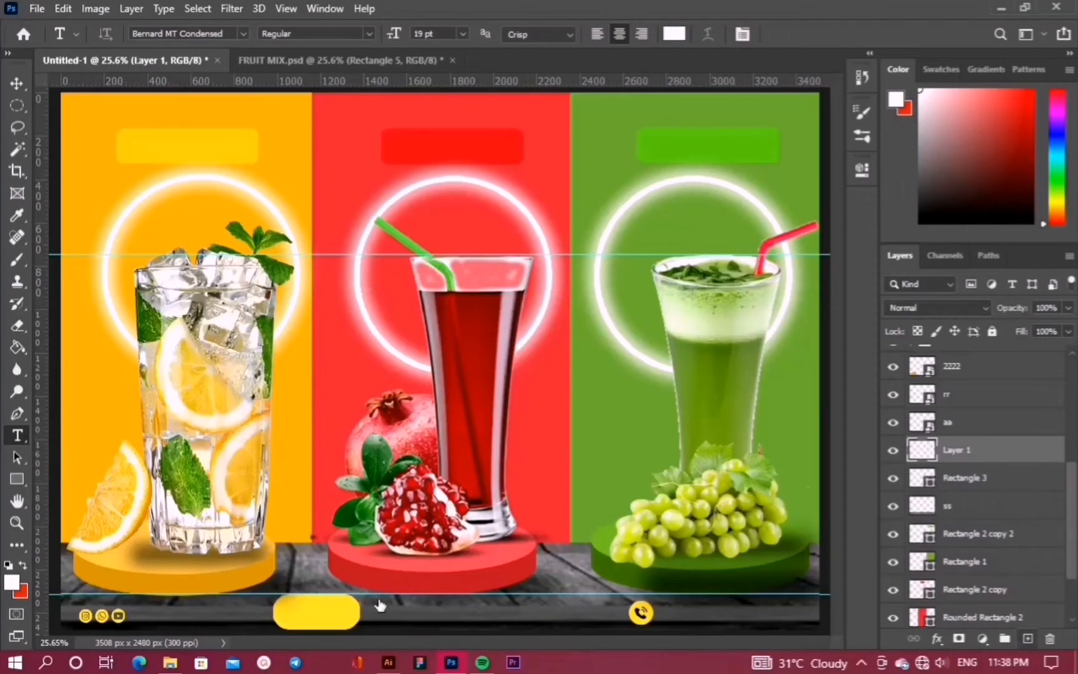
click(325, 575)
text(ORDER N)
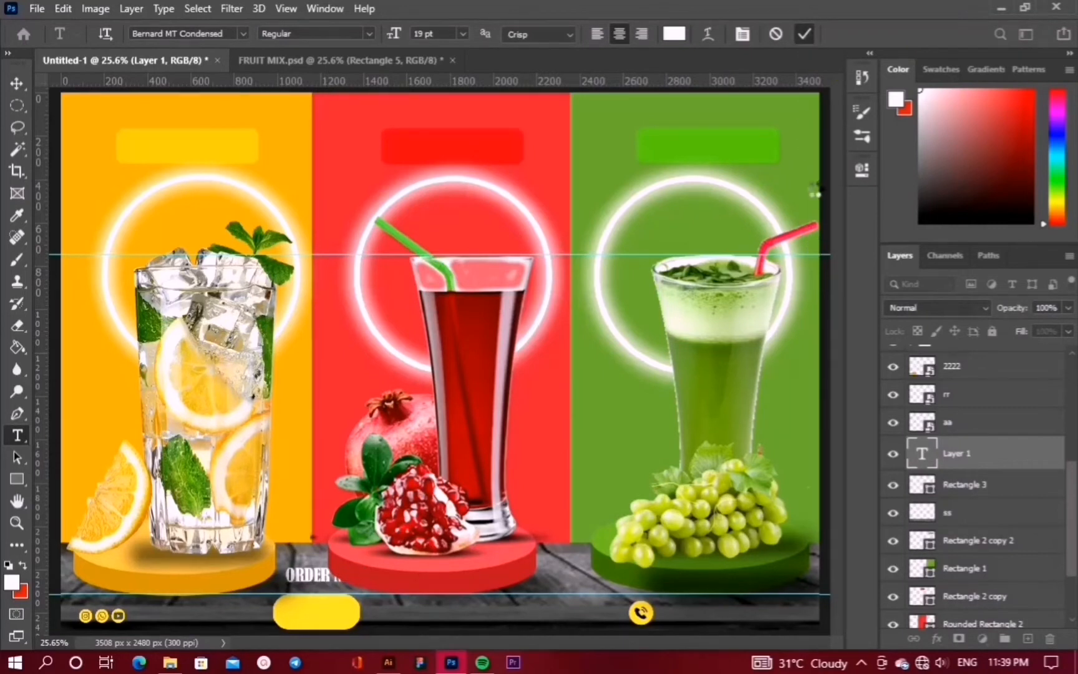
click(805, 33)
key(ctrl+t)
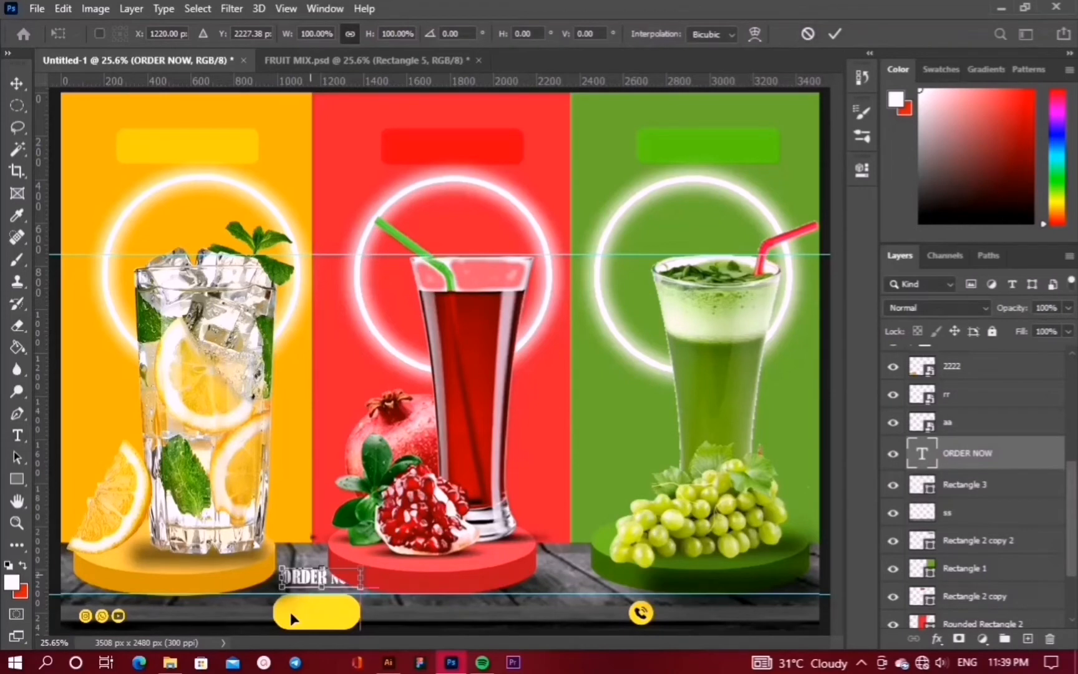
drag(315, 577, 303, 611)
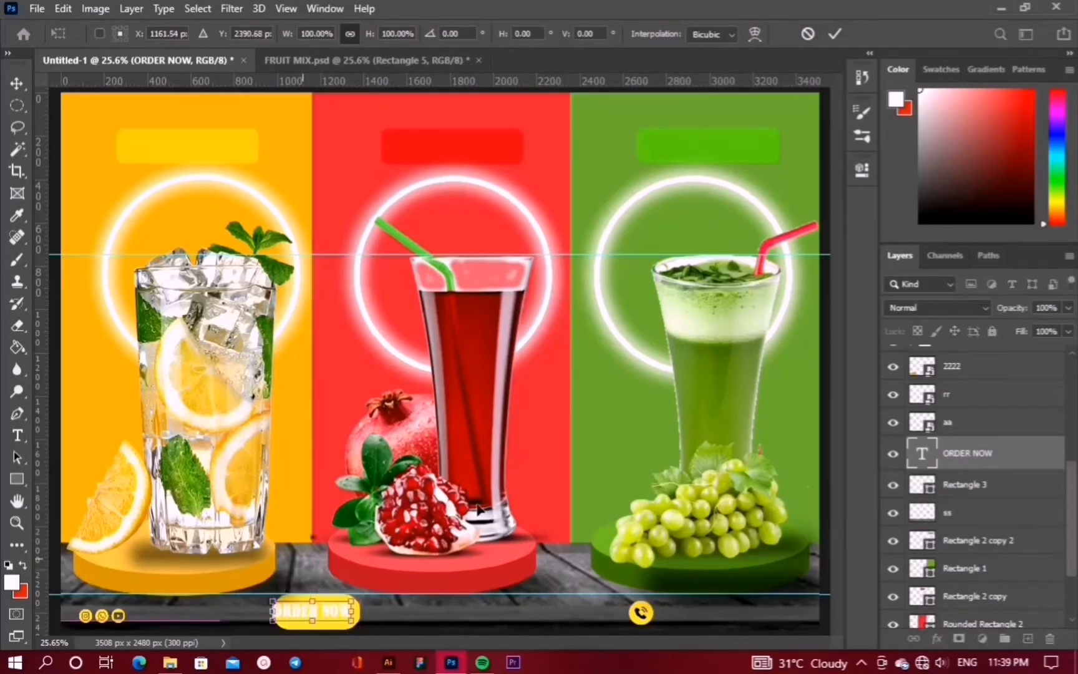
key(Return)
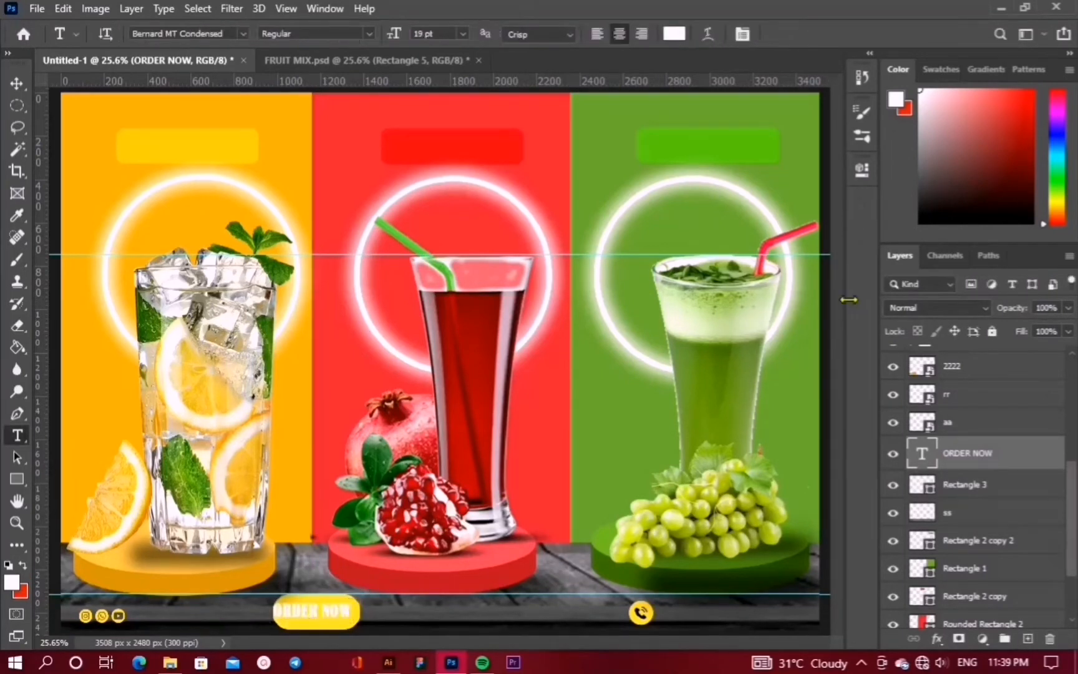
click(26, 82)
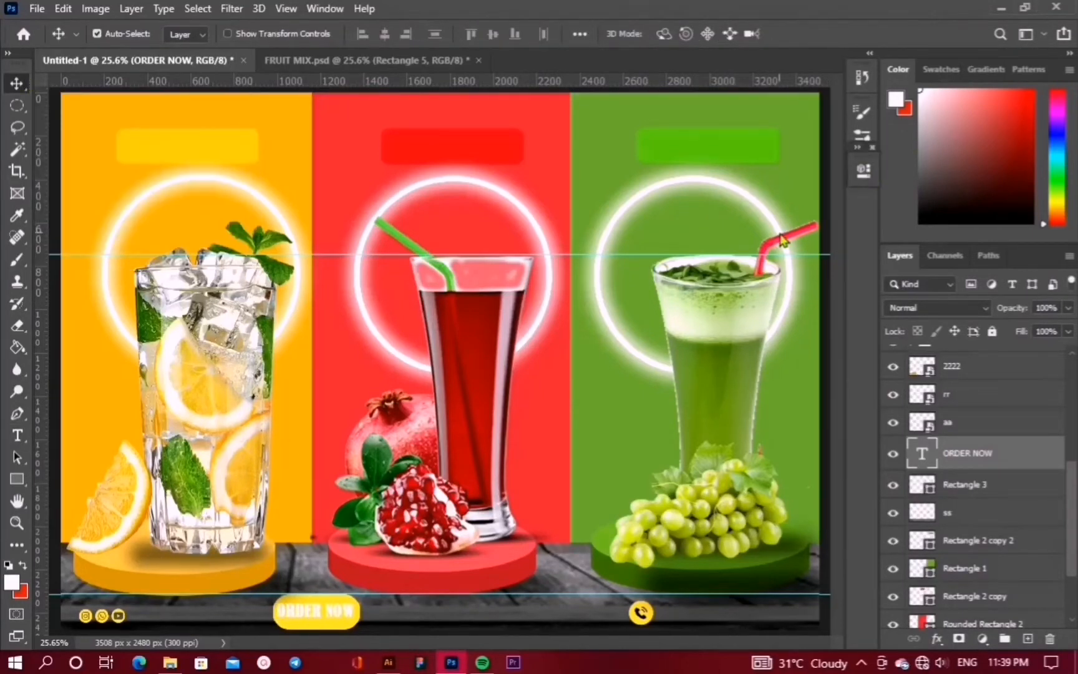
Colour the ORDER NOW text black (#000000), keeping the Bernard MT Condensed font
click(864, 179)
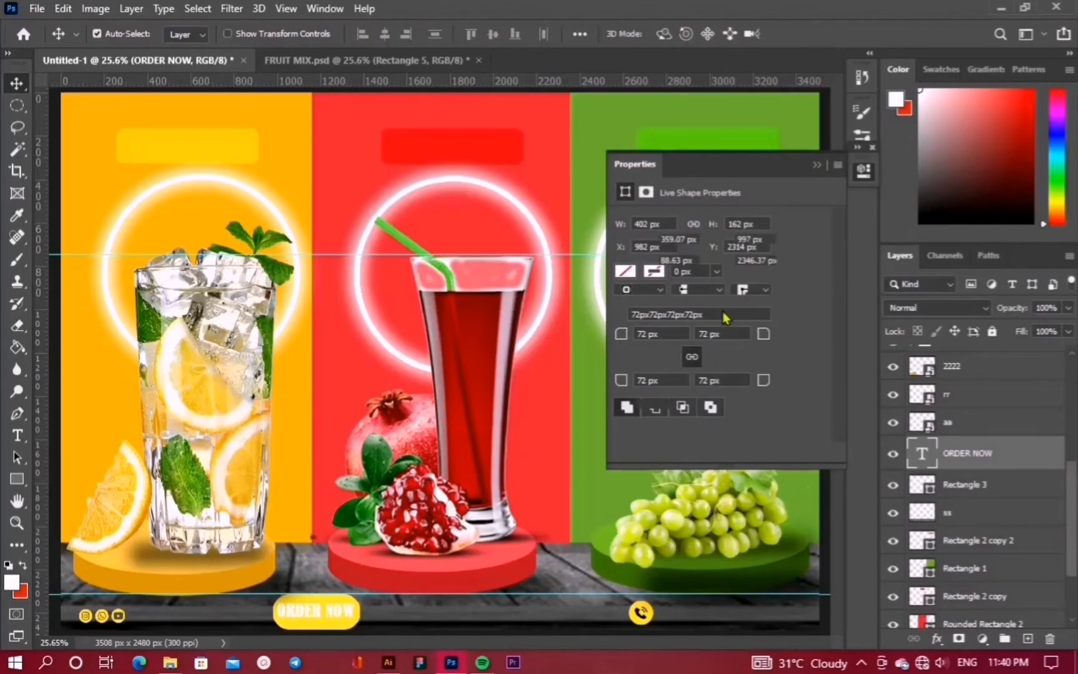
click(771, 340)
click(772, 342)
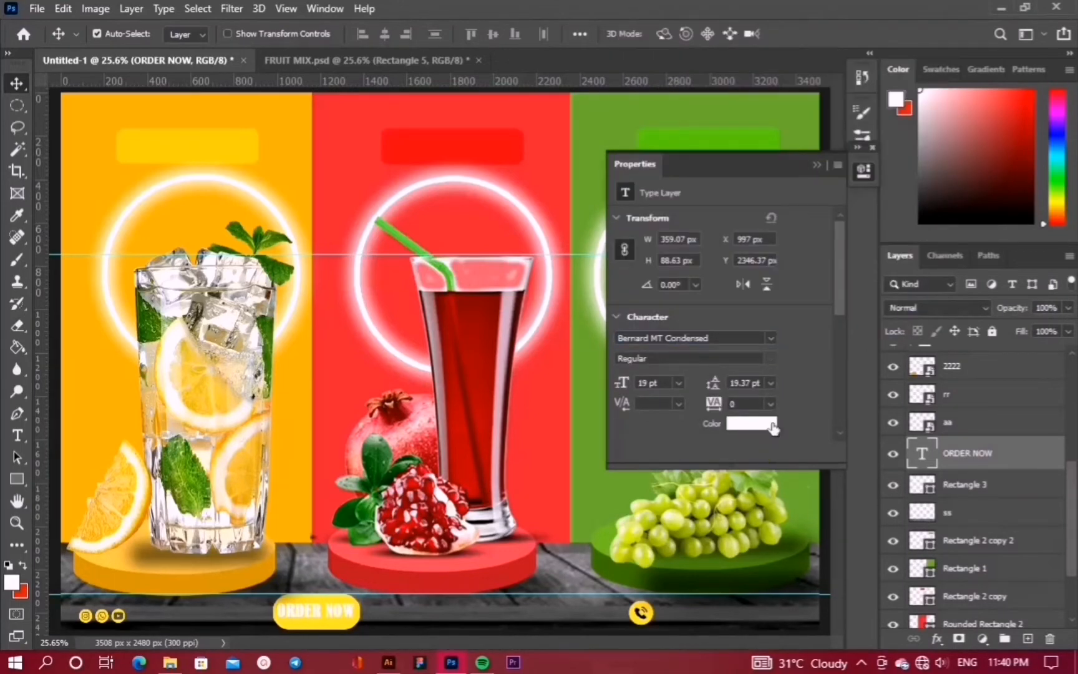
click(772, 427)
text(000000)
click(977, 187)
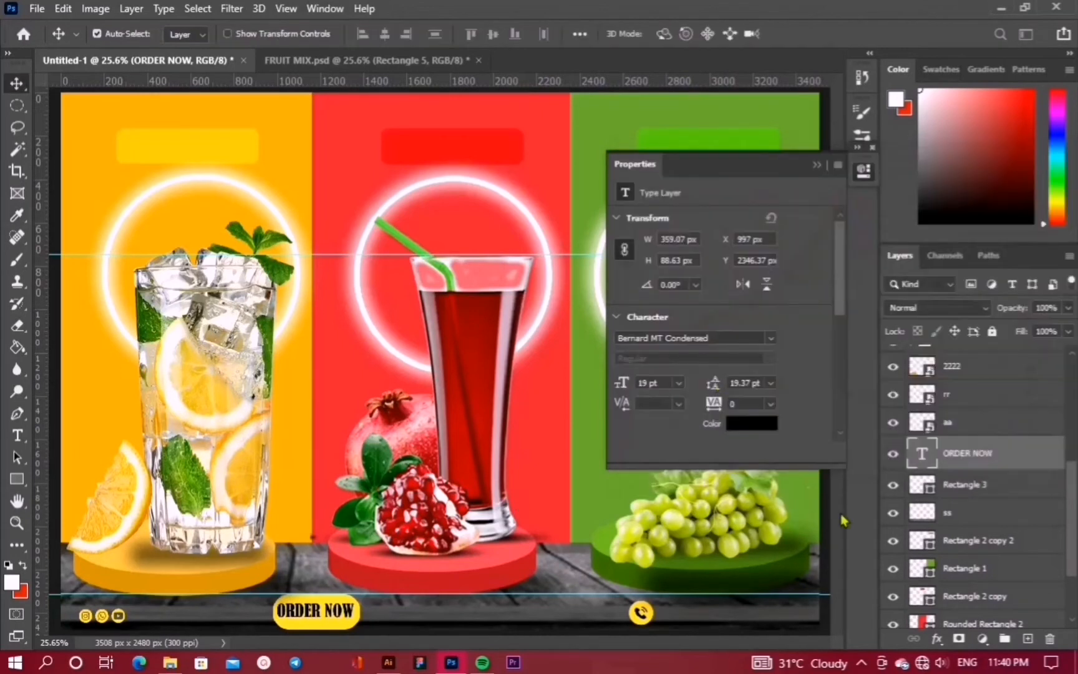
Add an exclamation mark so the label reads 'ORDER NOW!'
double_click(921, 453)
text(!)
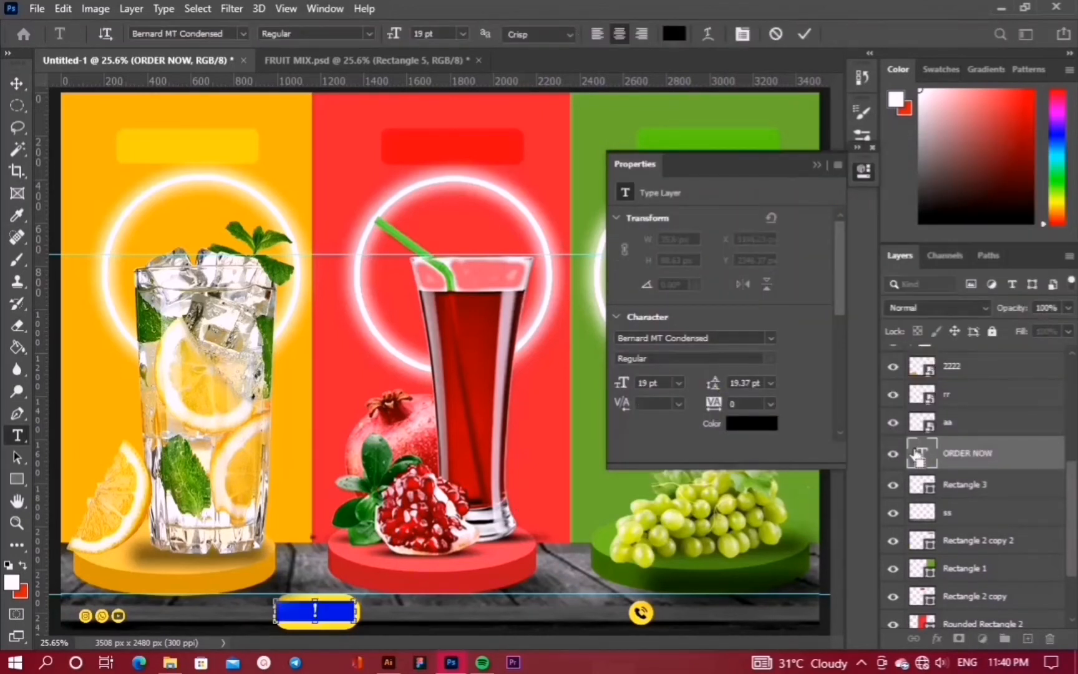
key(ctrl+z)
click(358, 612)
text(!)
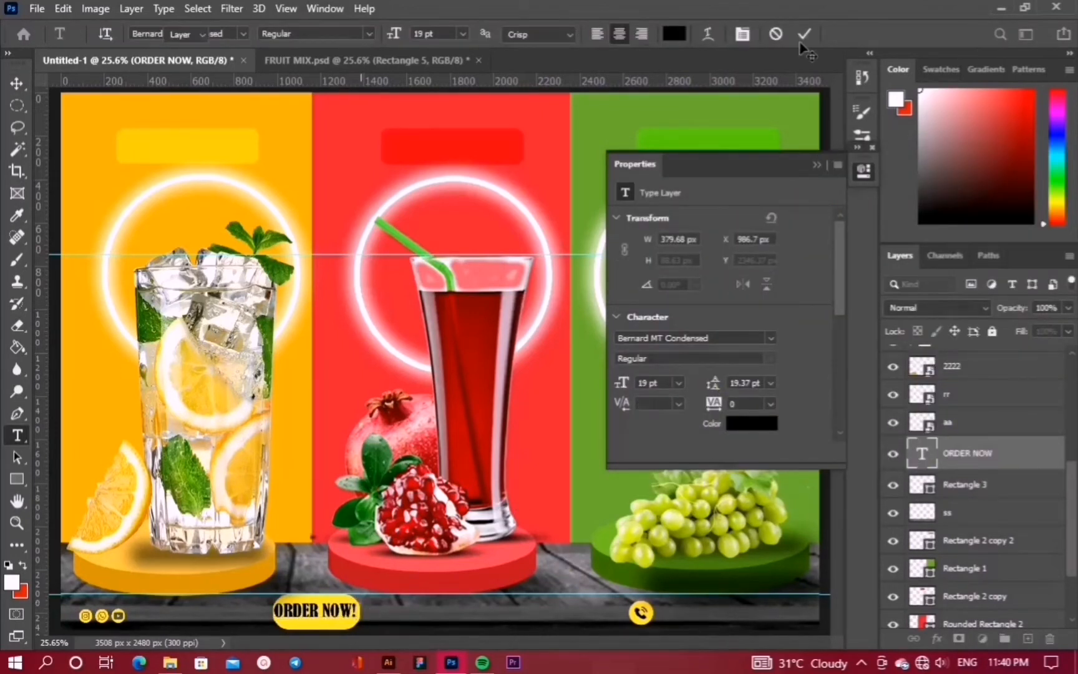
click(804, 33)
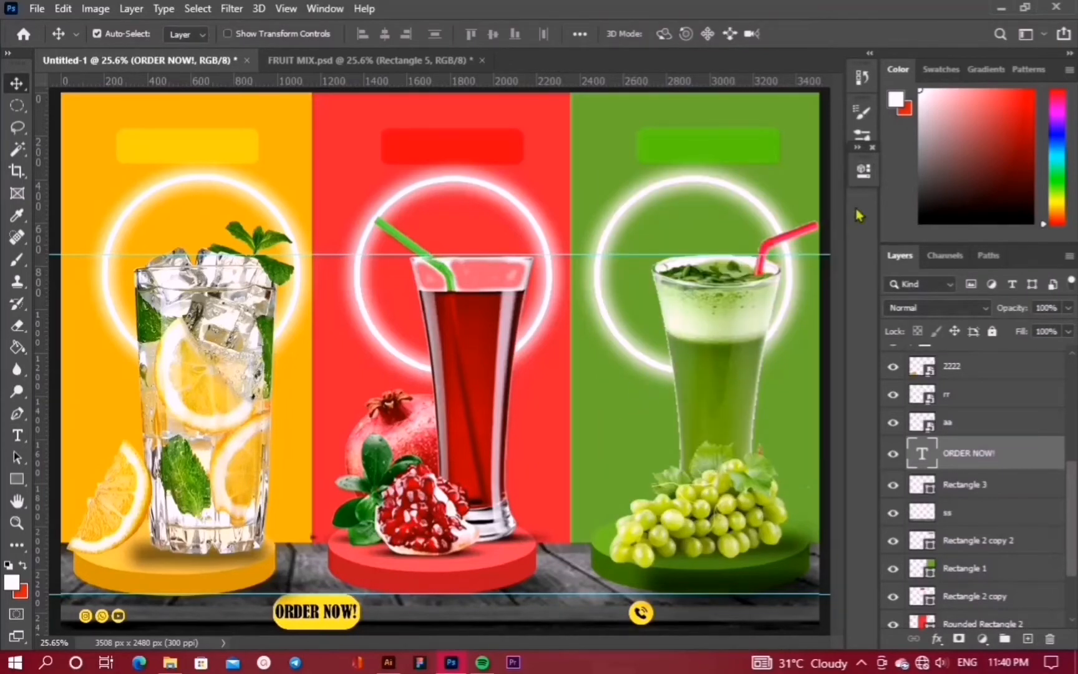
Lower the ORDER NOW! font size to 16 pt
click(859, 177)
click(648, 382)
key(Down)
key(Down)
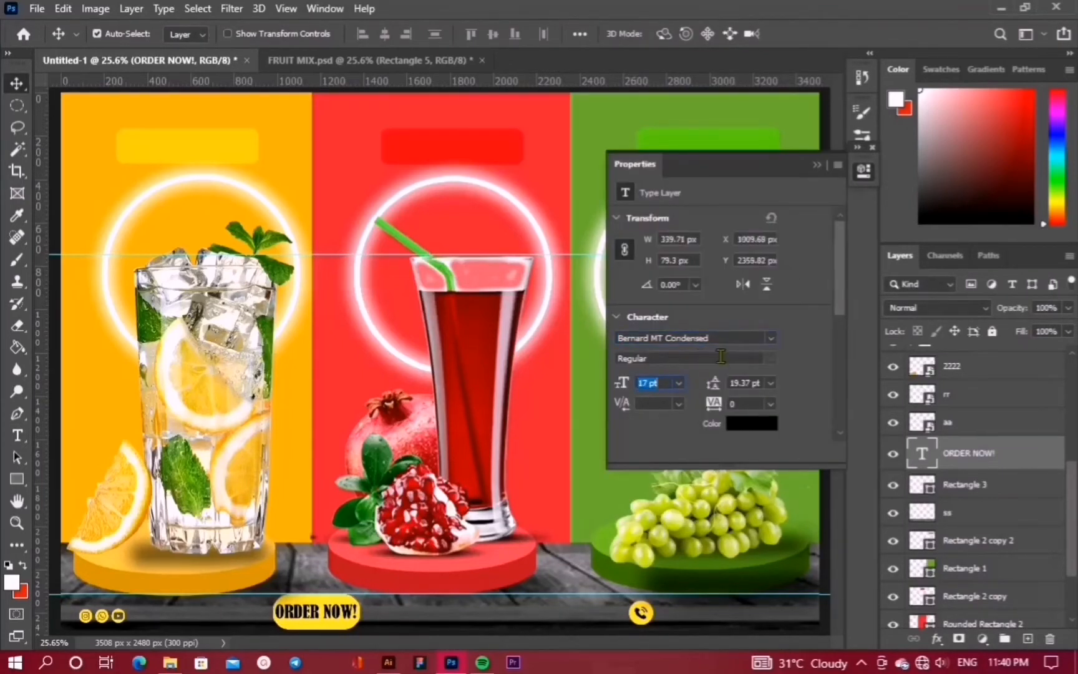
key(Down)
click(816, 166)
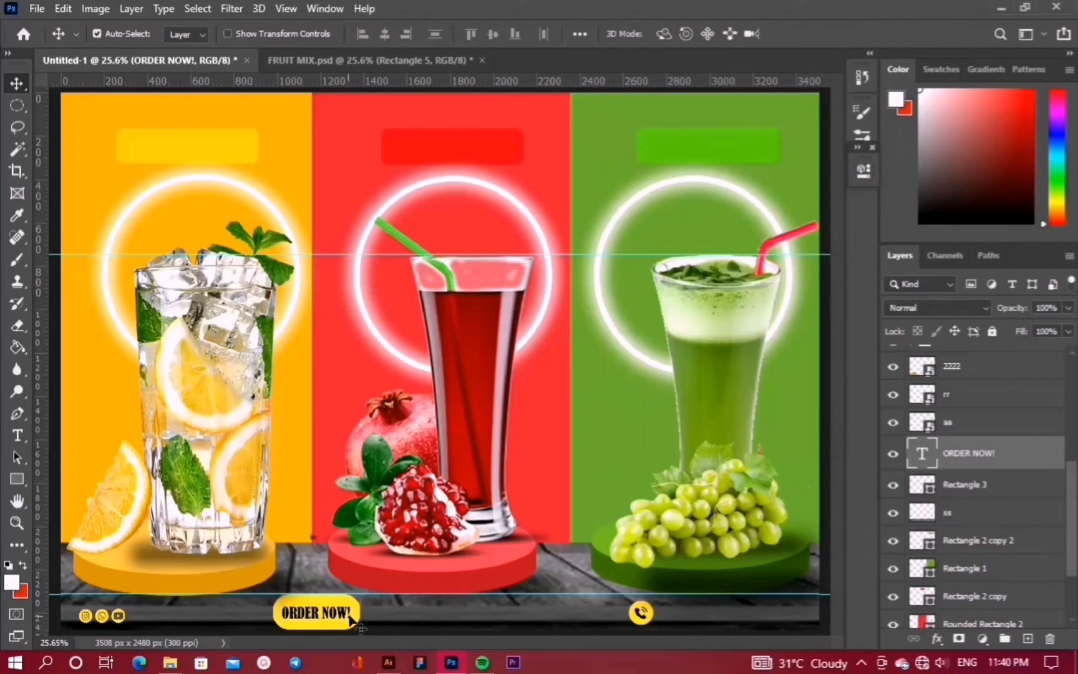
Duplicate the ORDER NOW! text beside the phone icon and replace it with the contact phone number
drag(348, 618, 736, 618)
double_click(922, 456)
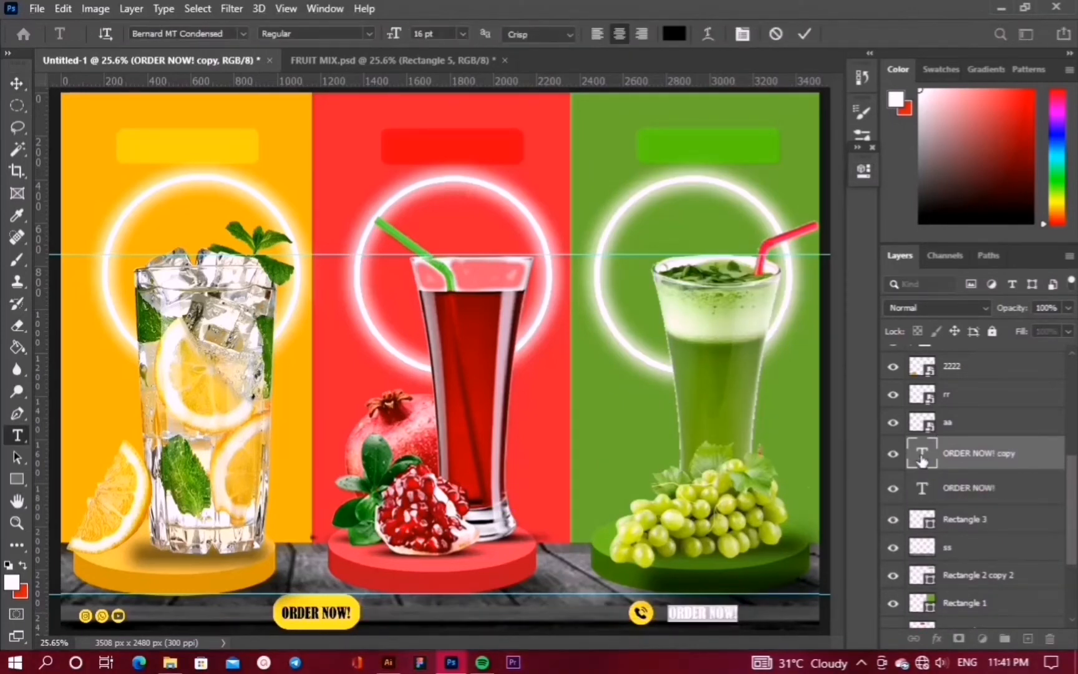
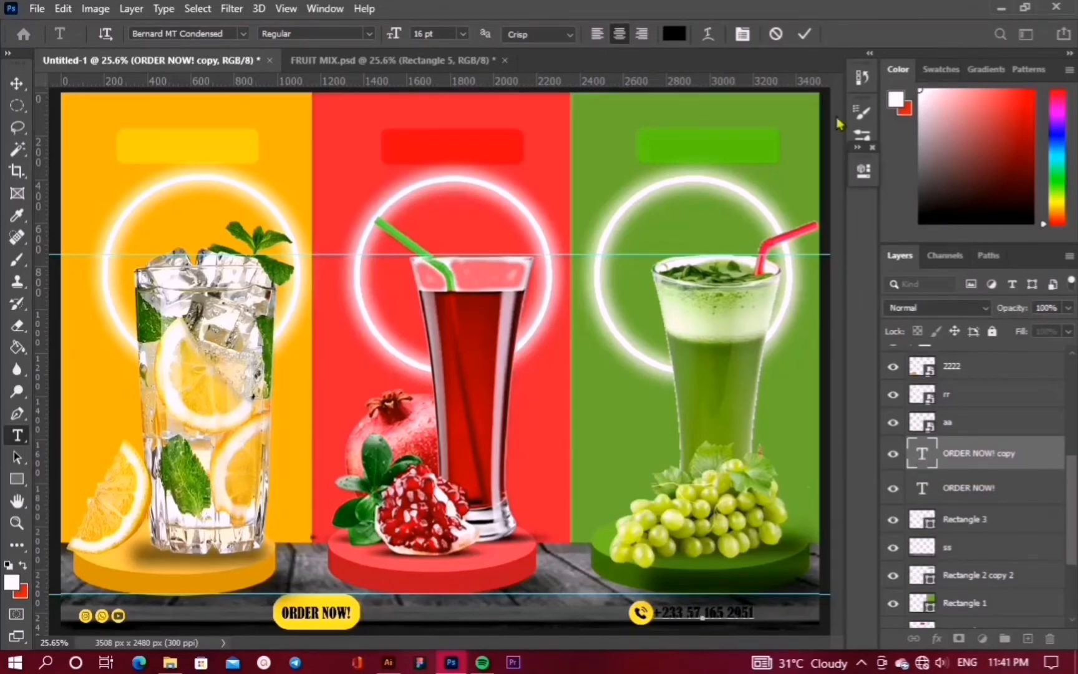
click(805, 35)
key(v)
Recolour the phone number text to the ORDER NOW button's yellow, #ffcc33
click(863, 170)
click(743, 424)
click(633, 197)
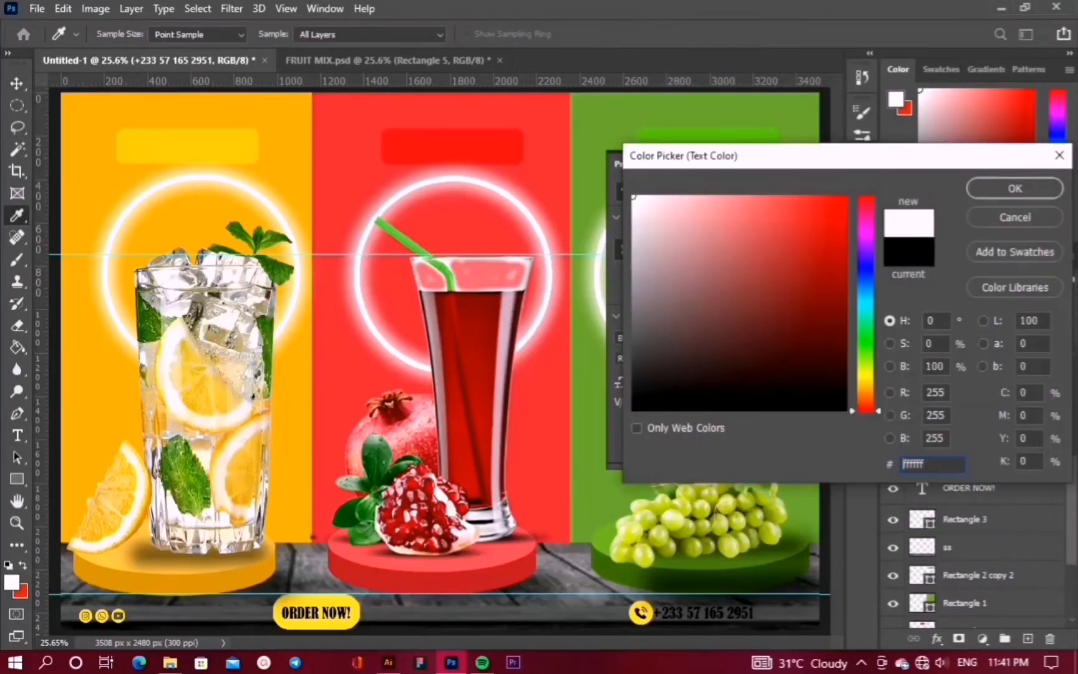
click(998, 188)
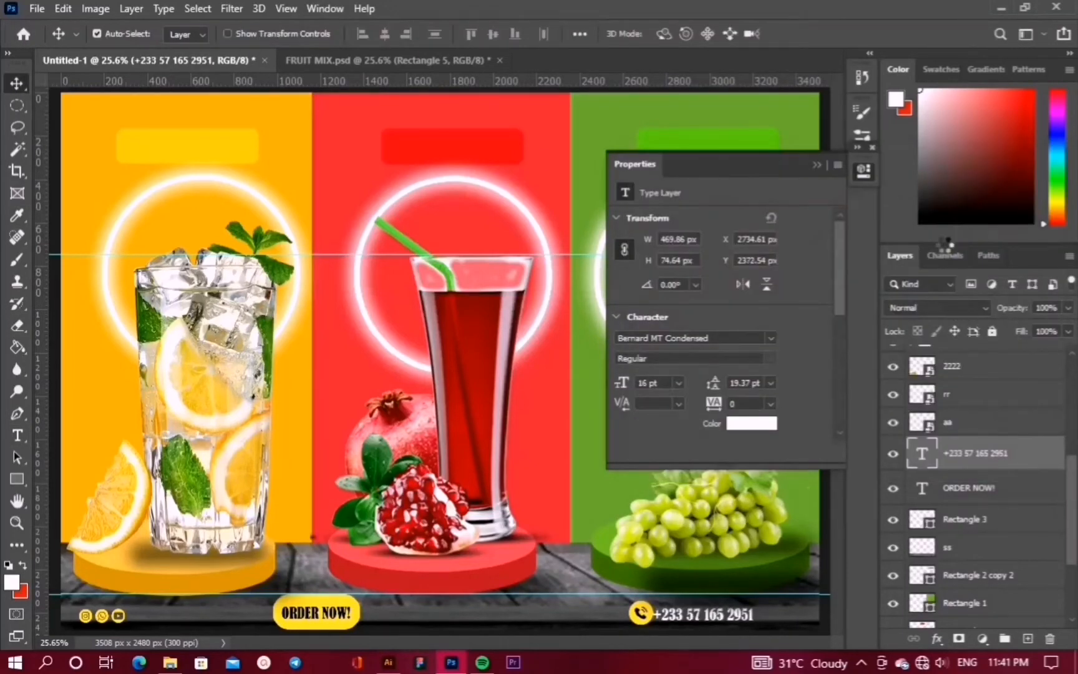
click(750, 424)
click(639, 610)
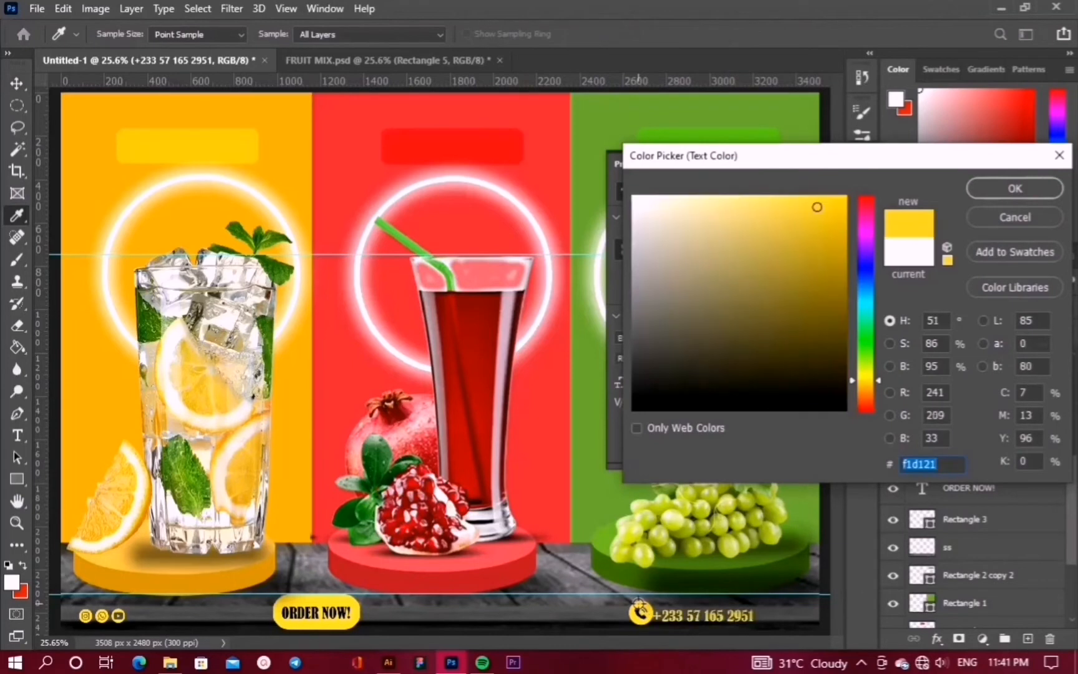
click(954, 261)
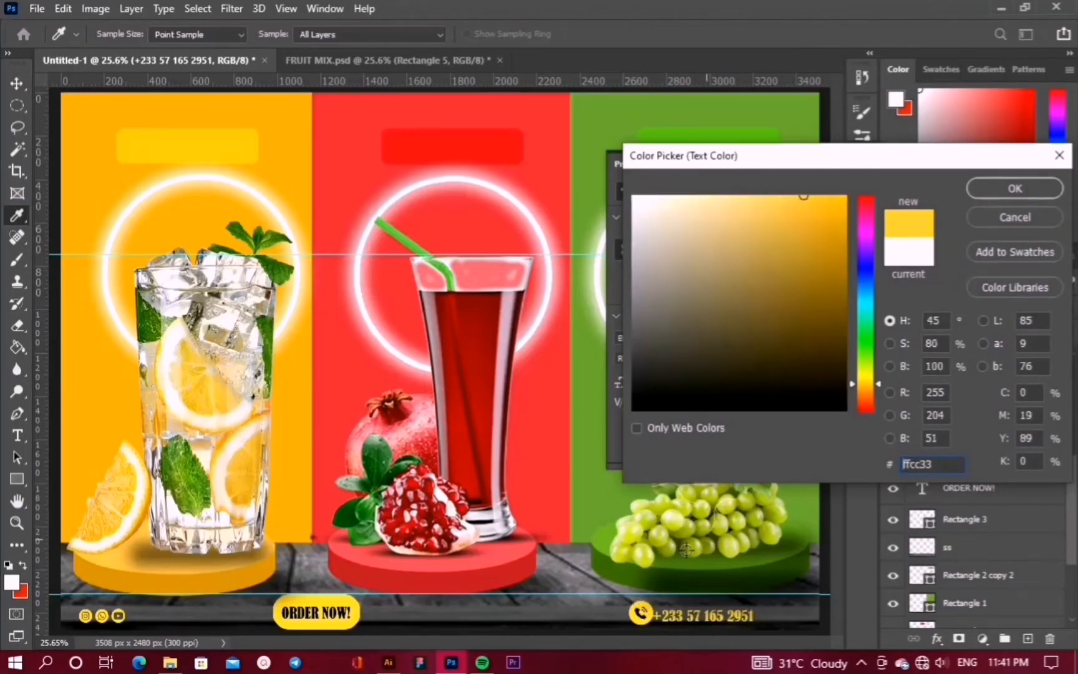
click(319, 603)
click(1008, 182)
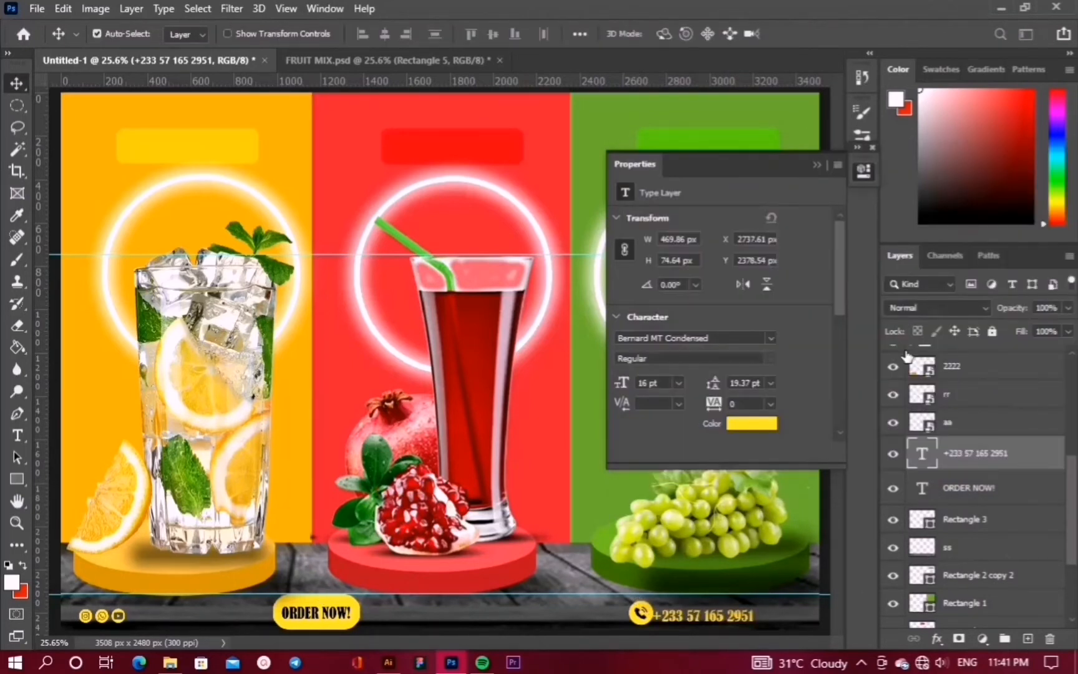
Nudge the phone number slightly lower beside the phone icon
key(Down)
key(Down)
key(Down)
key(Down)
key(Down)
key(Down)
key(Down)
key(Down)
key(Down)
key(Down)
key(Down)
key(Down)
key(Down)
key(Down)
key(Down)
key(Down)
key(Down)
key(Down)
key(Right)
key(Right)
key(Right)
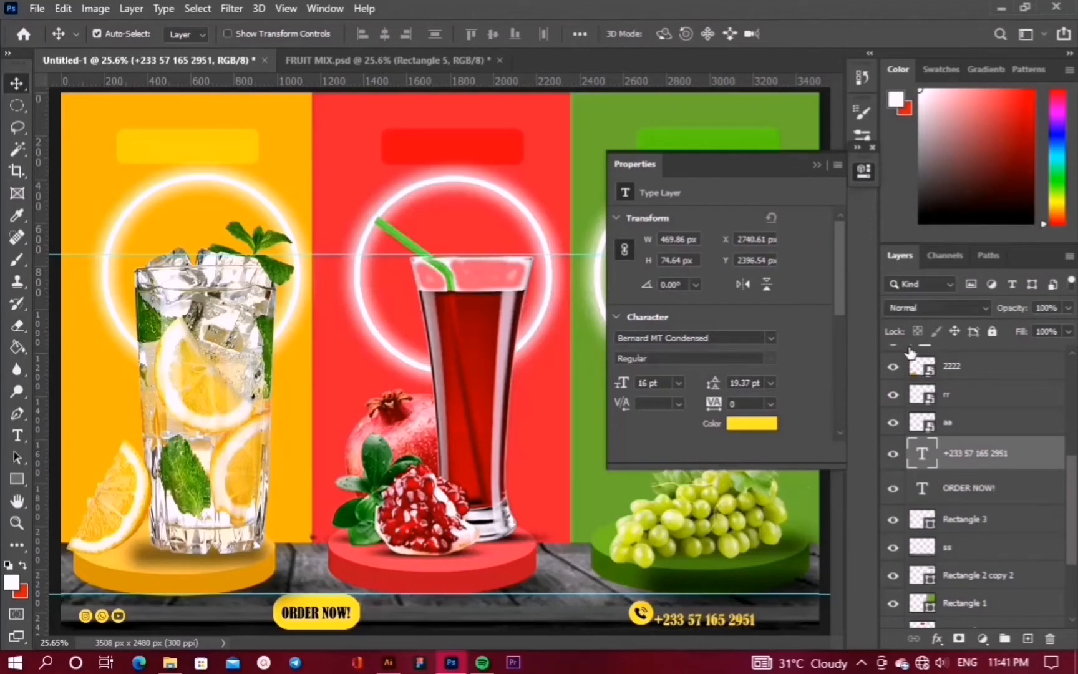
drag(719, 631, 719, 610)
Rewrite the duplicated phone number layer to read 'Call for more info'
click(718, 610)
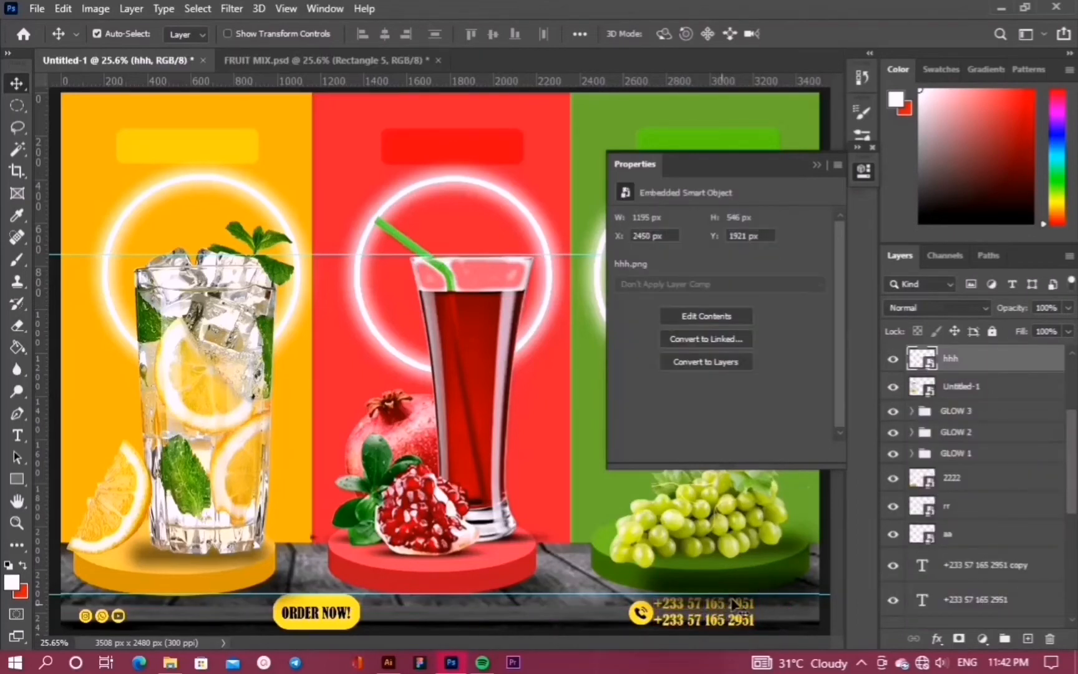
click(922, 599)
double_click(919, 565)
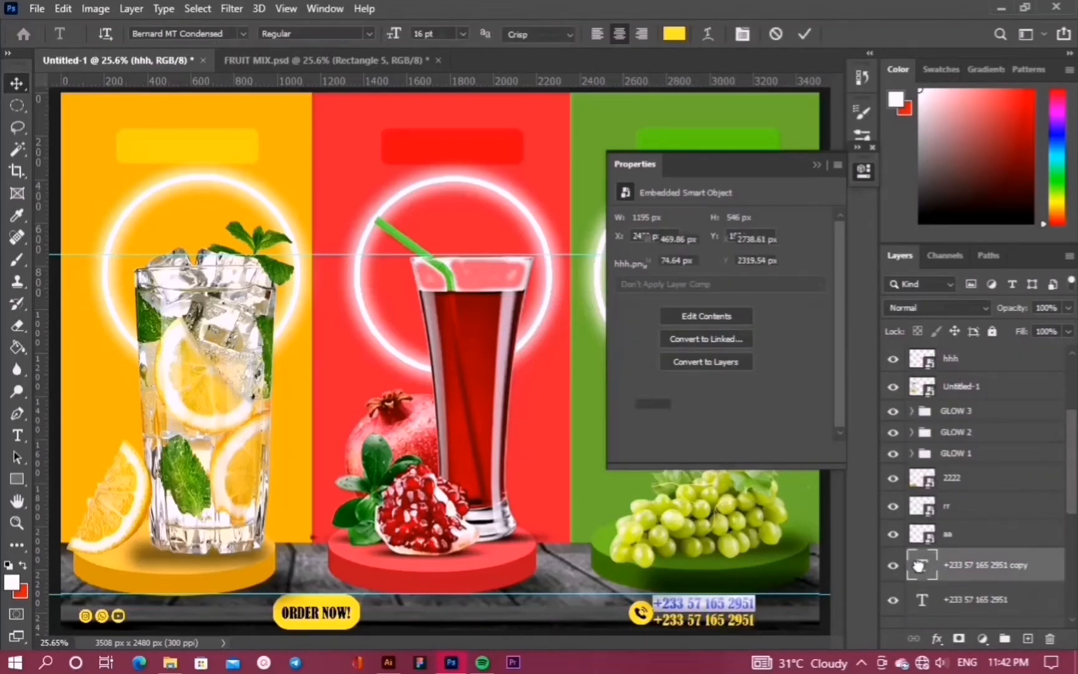
text(CAL)
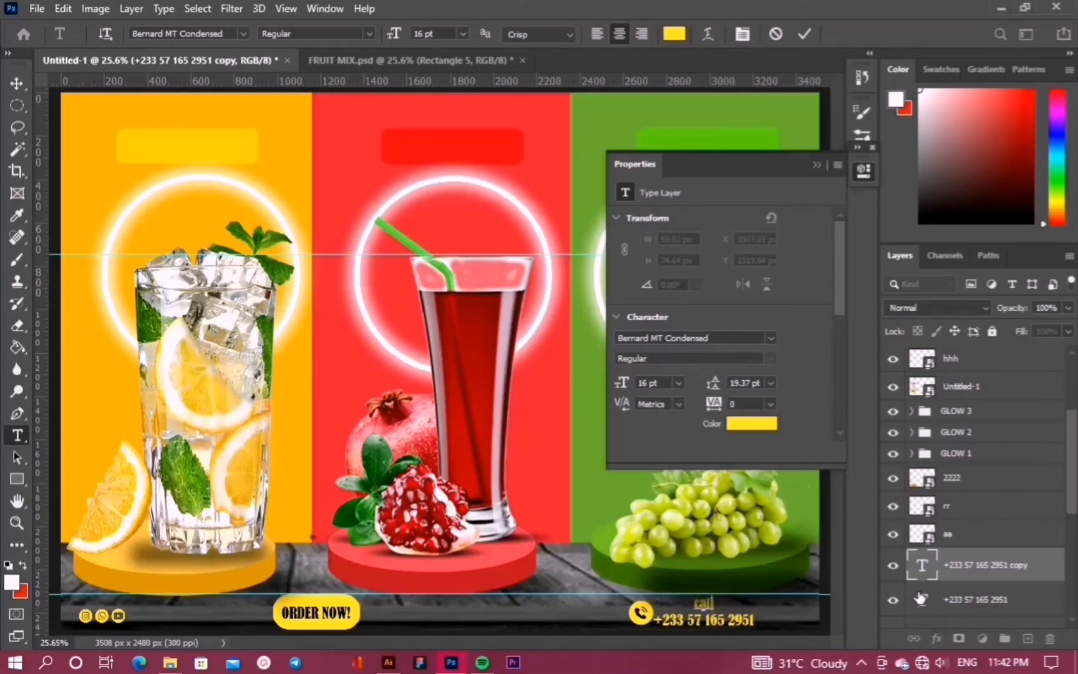
text(l for more inf)
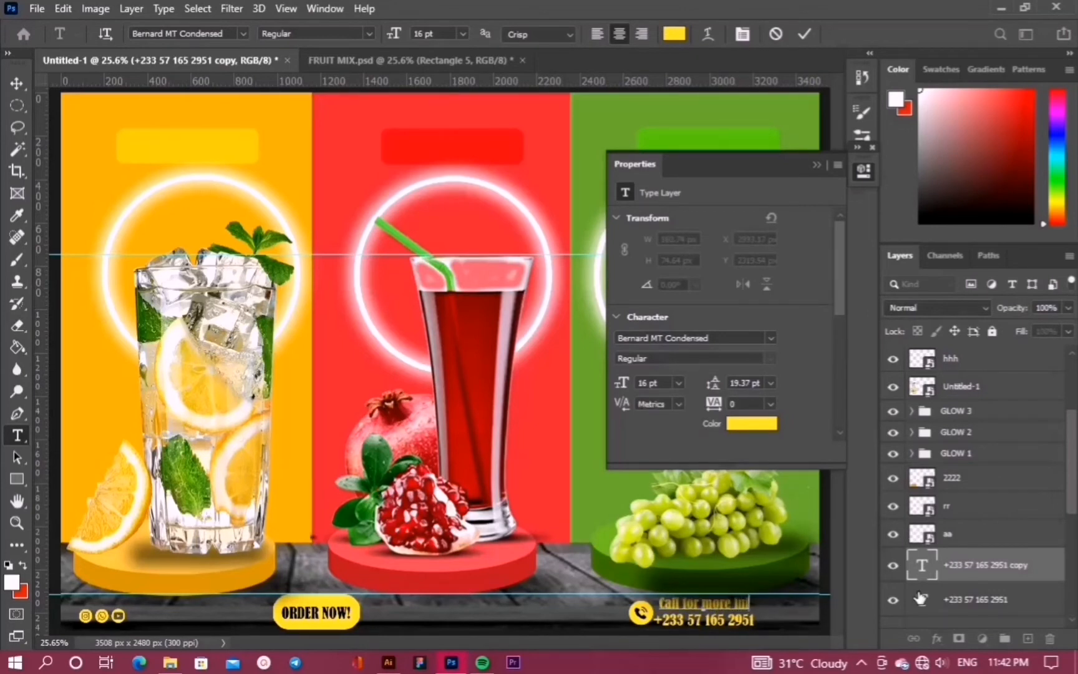
text(o)
click(804, 34)
key(v)
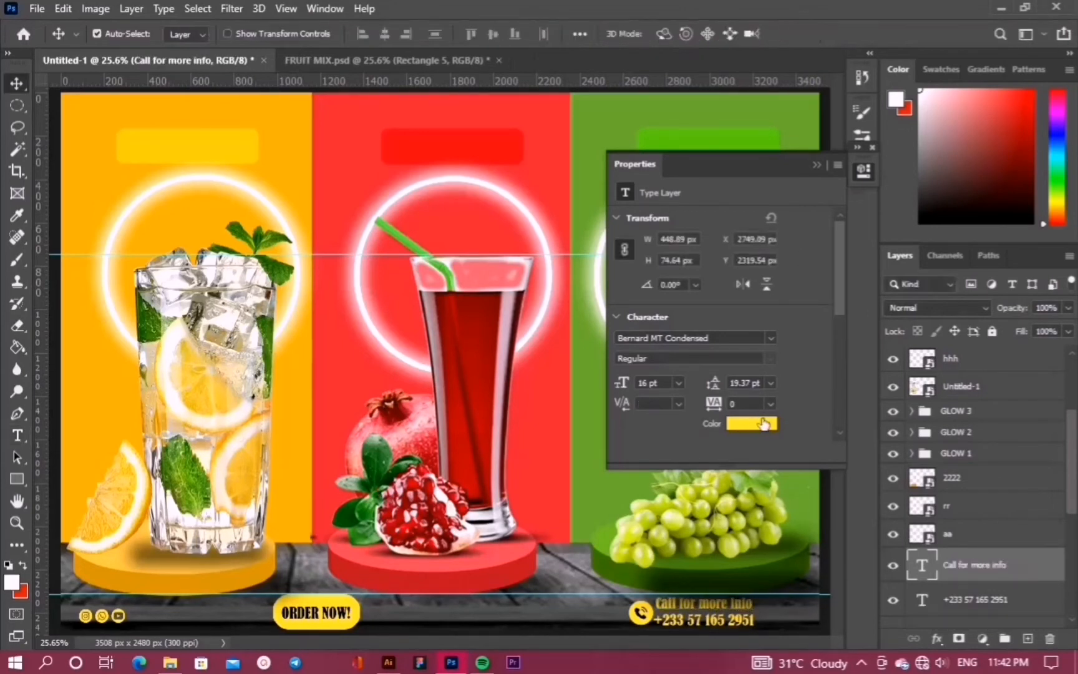
Make the Call for more info line white (#ffffff), nudge it down and set it to 14 pt
click(763, 423)
text(ffffff)
click(1013, 186)
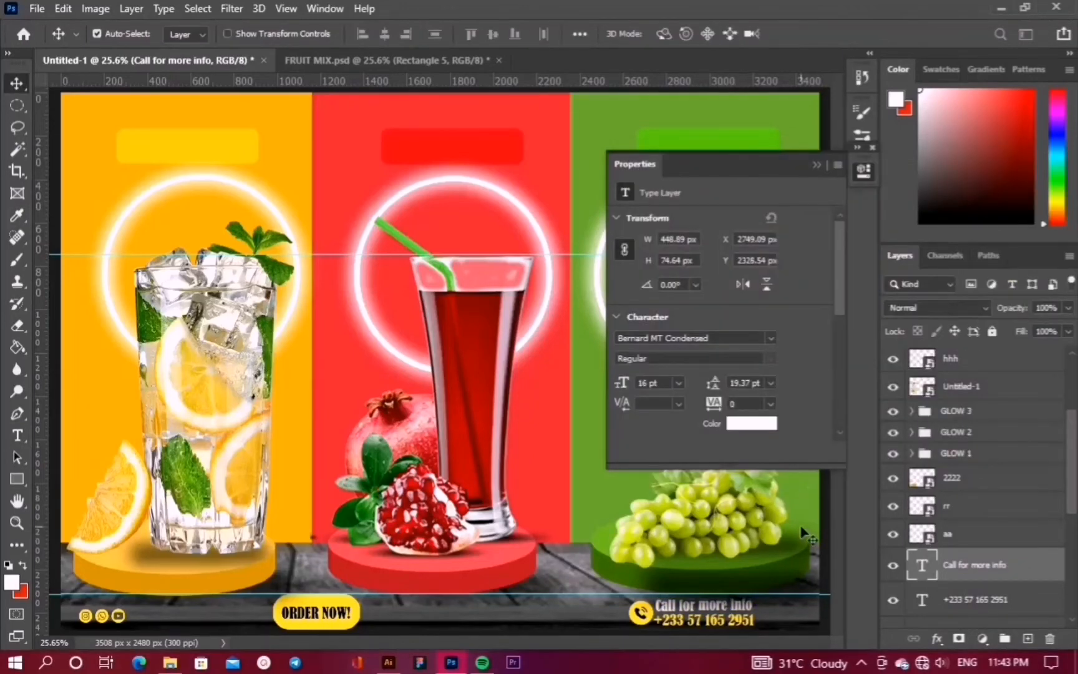
key(Down)
key(Down)
key(Down)
key(Down)
key(Down)
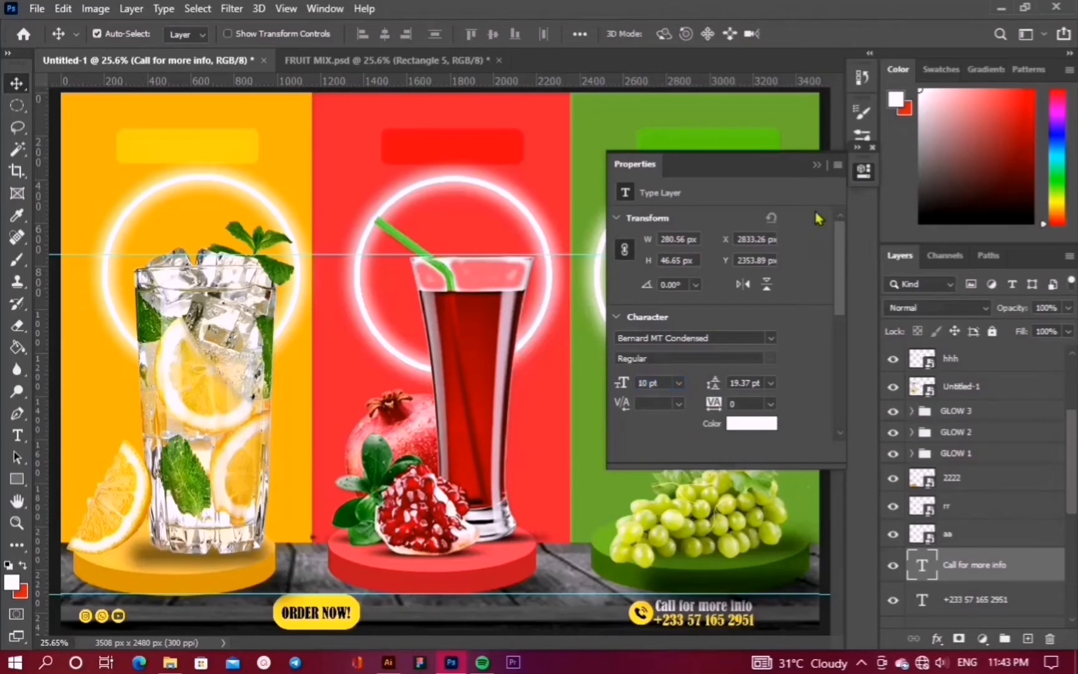
click(817, 164)
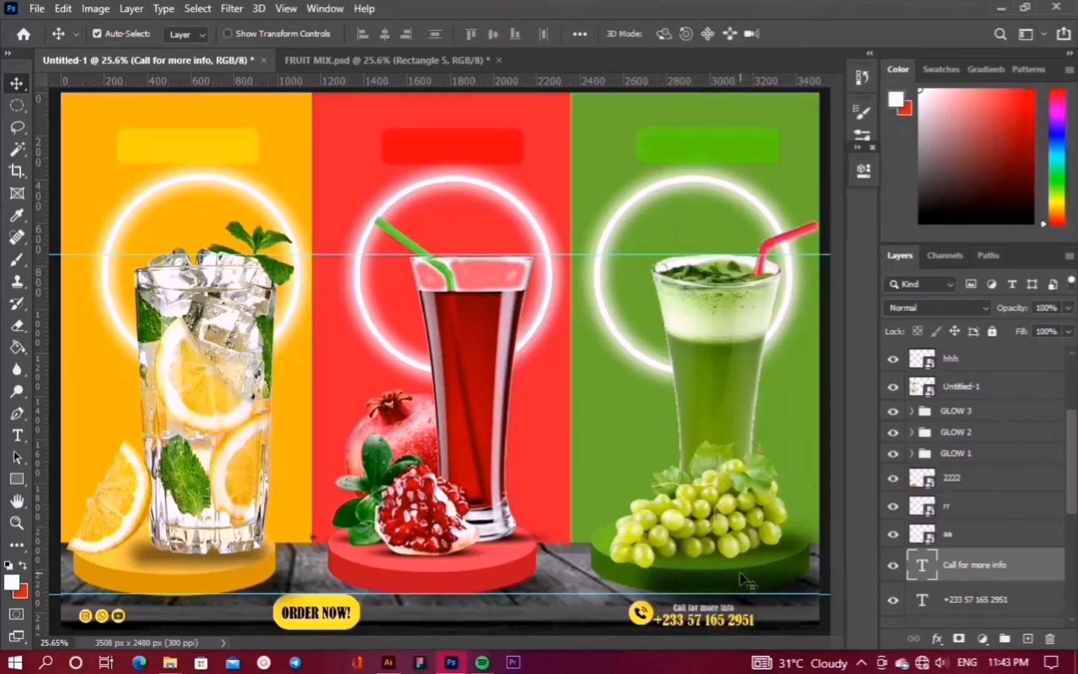
click(864, 170)
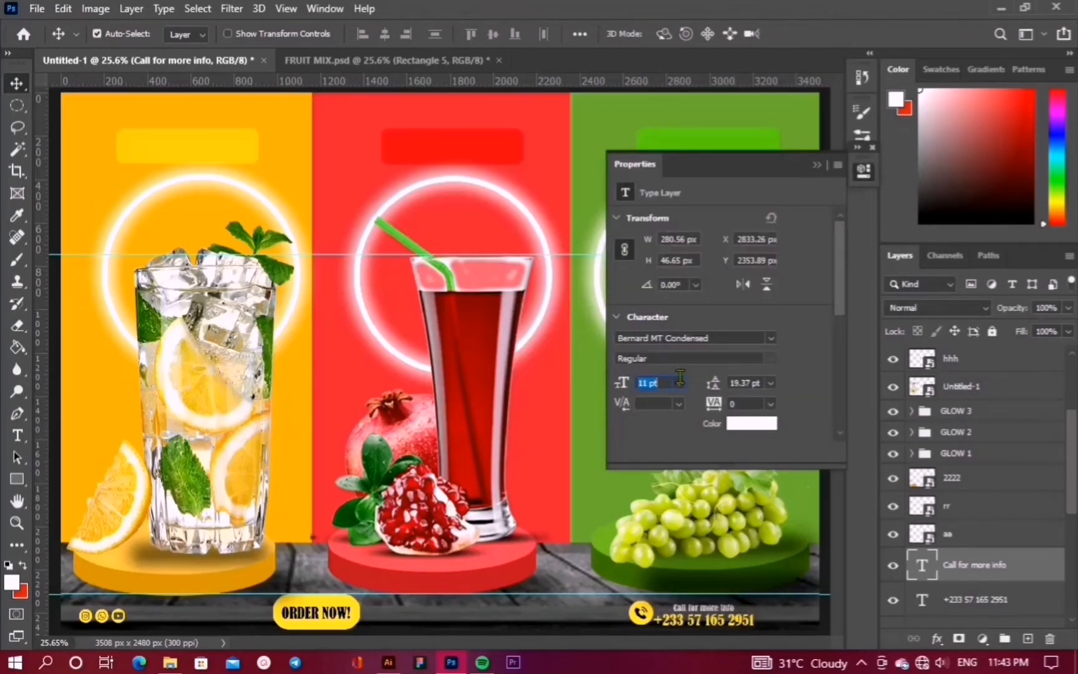
key(Up)
key(Up)
key(Up)
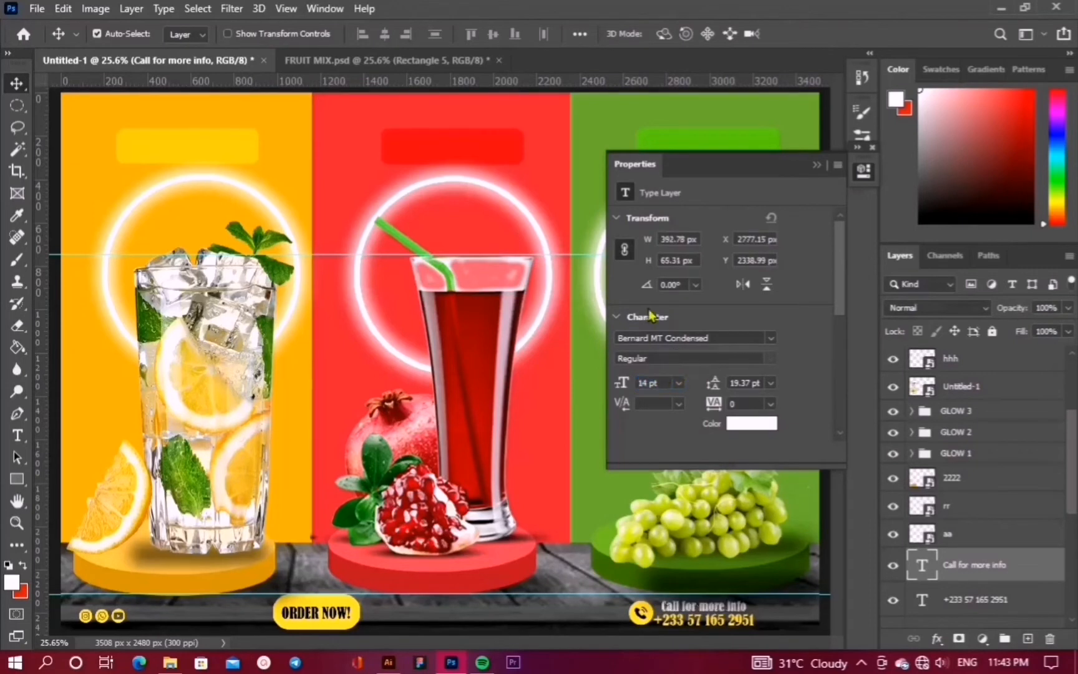
click(817, 164)
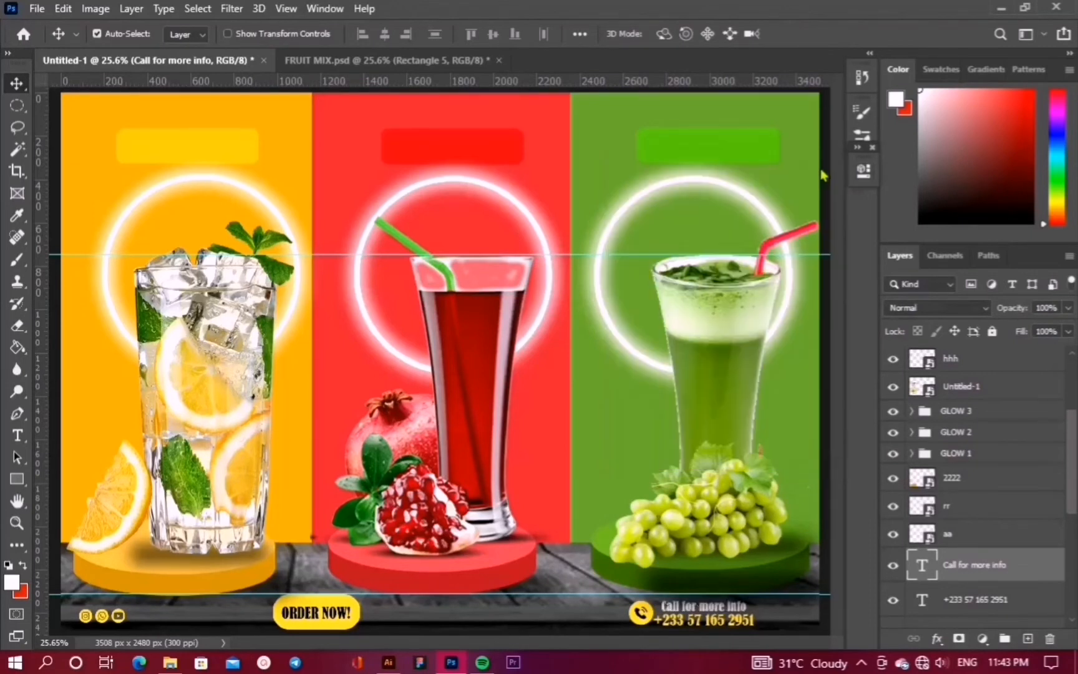
Shift the yellow button and ORDER NOW! text right and down to centre them along the bottom
click(305, 619)
scroll(974, 556, down, 1)
shift+click(998, 555)
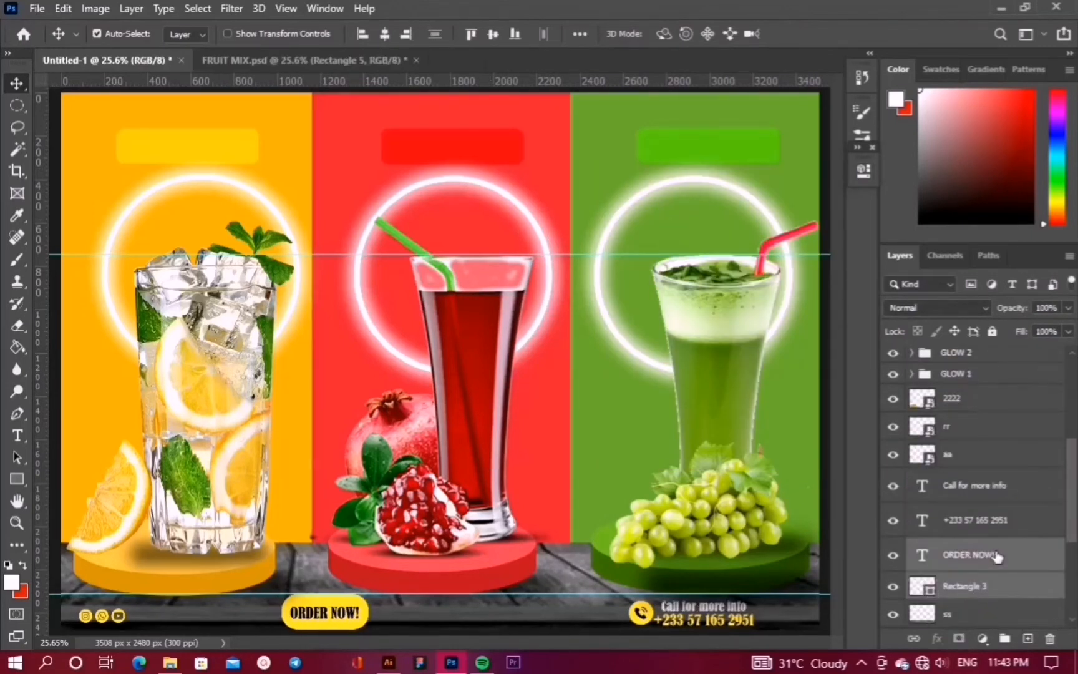
key(shift+Right)
key(shift+Right)
key(shift+Right)
key(shift+Right)
key(shift+Right)
key(shift+Right)
key(shift+Right)
key(shift+Right)
key(shift+Right)
key(shift+Right)
key(shift+Right)
key(shift+Right)
key(shift+Right)
key(shift+Right)
key(shift+Right)
key(shift+Right)
key(shift+Right)
key(shift+Right)
key(shift+Right)
key(shift+Right)
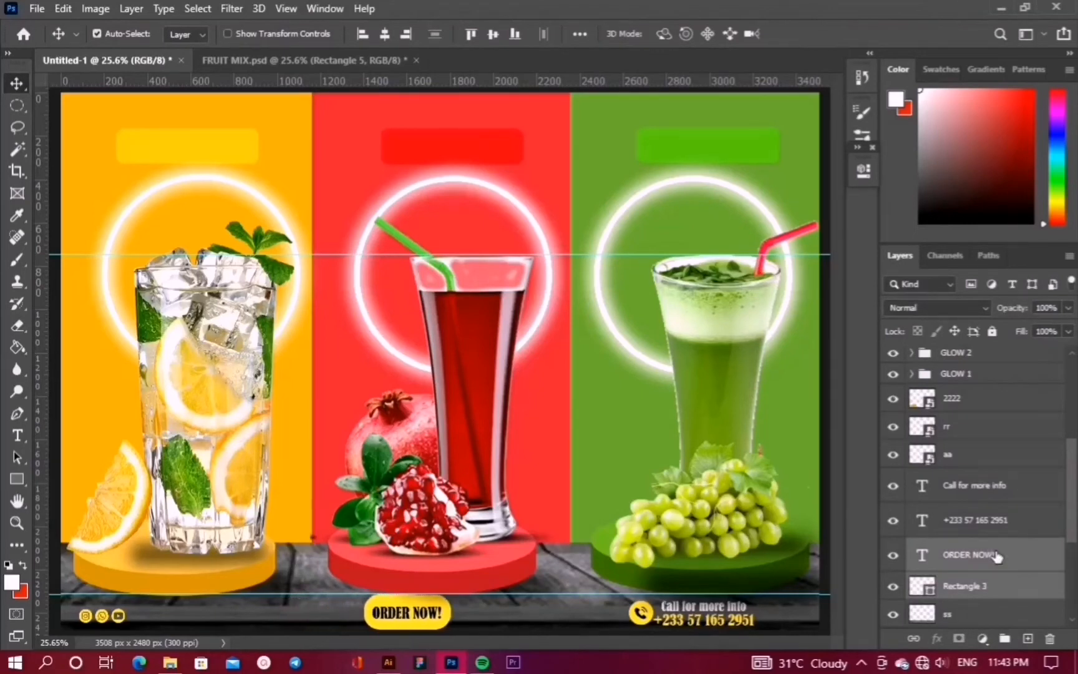
key(shift+Right)
key(shift+Right)
key(shift+Right)
key(shift+Right)
key(shift+Right)
key(shift+Right)
key(shift+Right)
key(shift+Right)
key(shift+Right)
key(shift+Right)
key(shift+Right)
key(shift+Right)
key(shift+Right)
key(shift+Right)
key(shift+Right)
key(shift+Right)
key(shift+Right)
key(shift+Right)
key(shift+Right)
key(shift+Right)
key(shift+Down)
key(shift+Down)
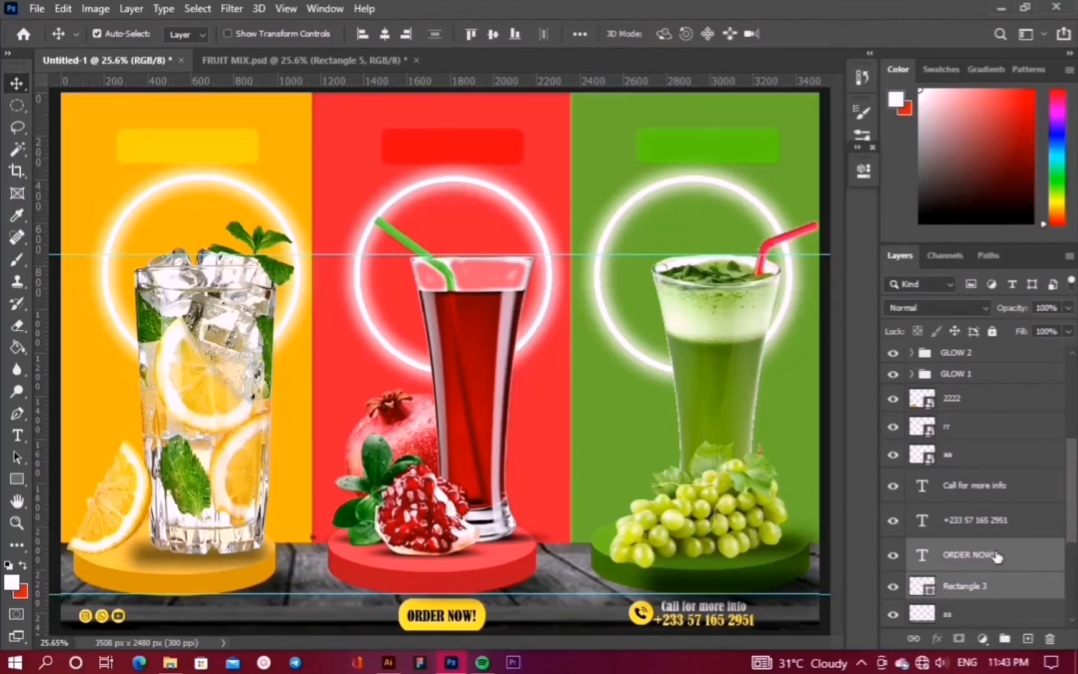
click(981, 586)
key(ctrl+t)
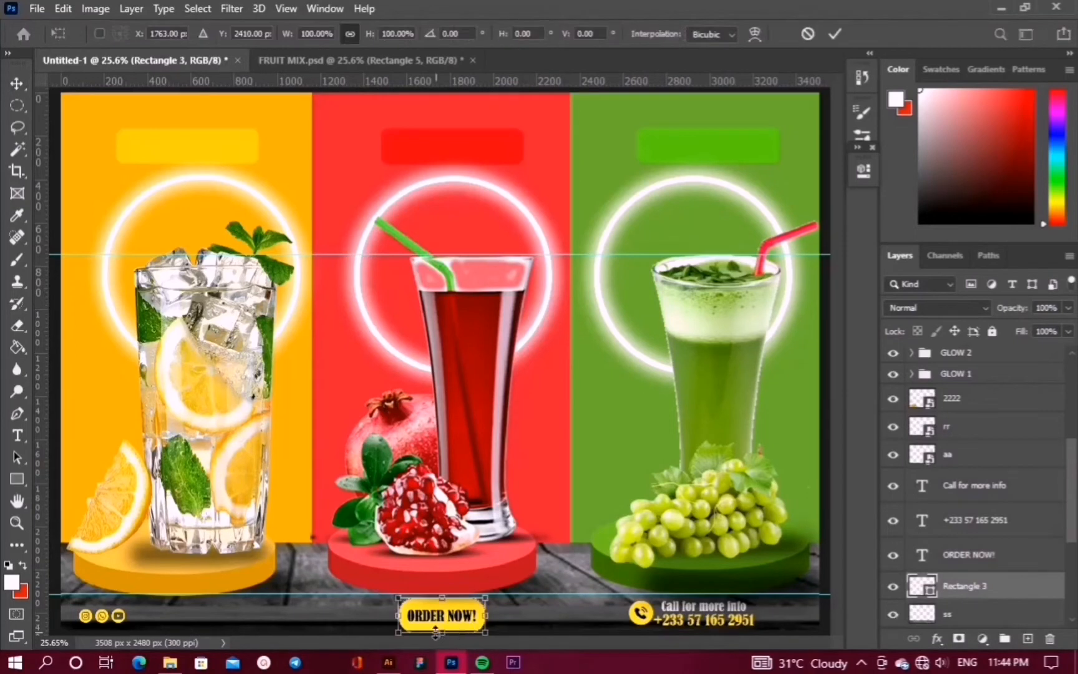
drag(485, 597, 441, 627)
key(ctrl+z)
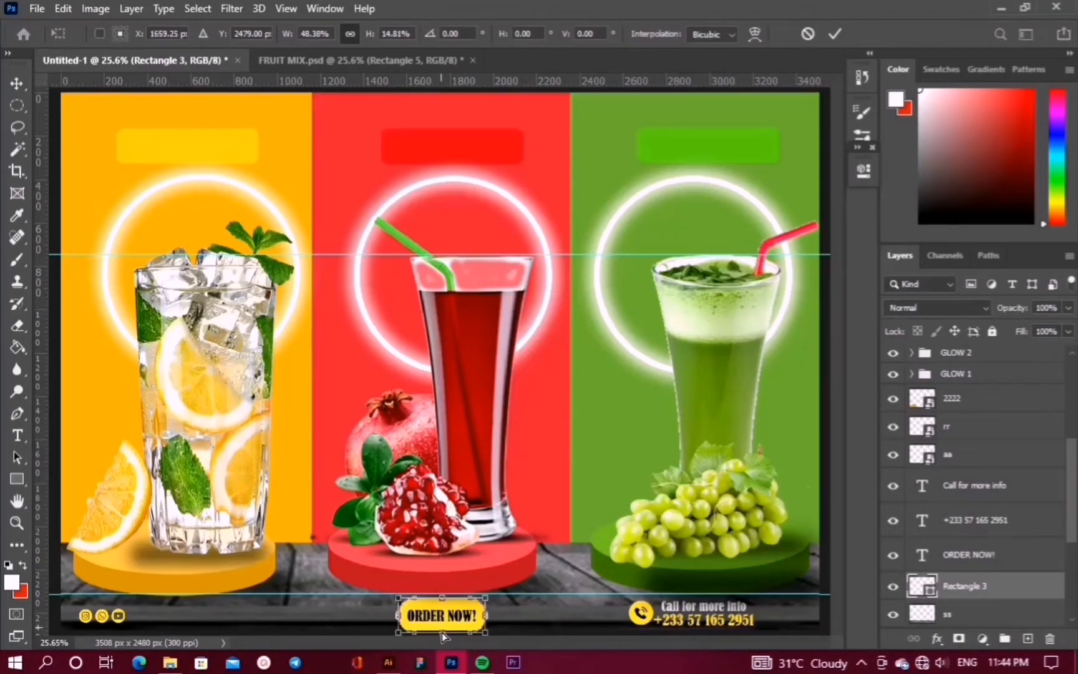
double_click(444, 623)
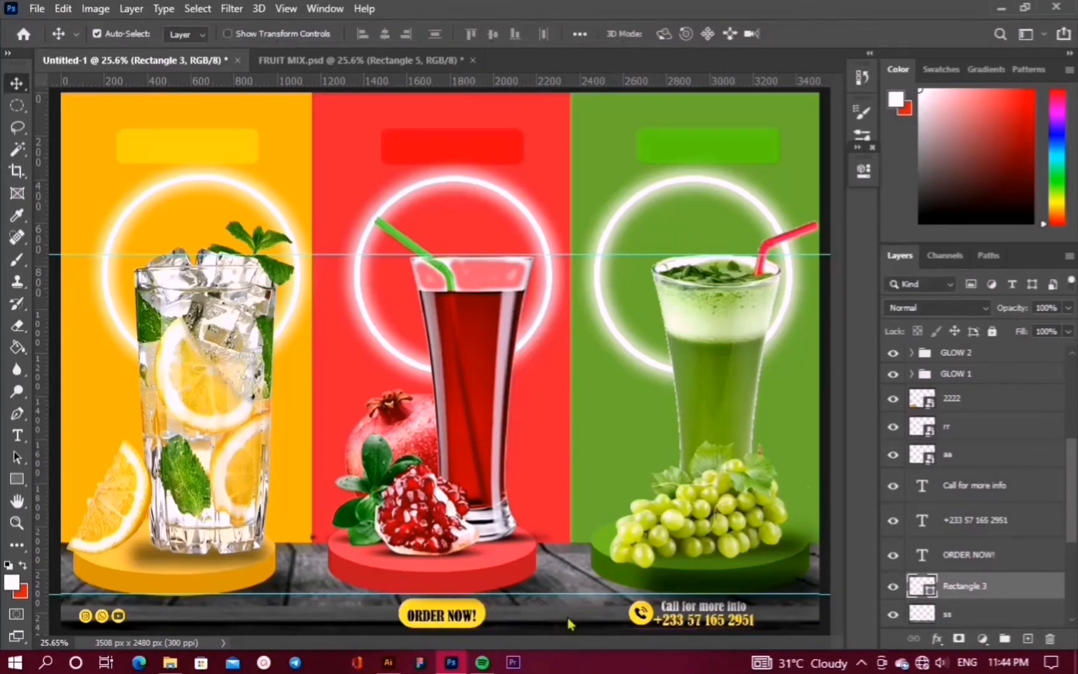
Nudge the social icons down and copy the ORDER NOW! text to the bottom-left corner
click(123, 615)
key(shift+Down)
key(shift+Down)
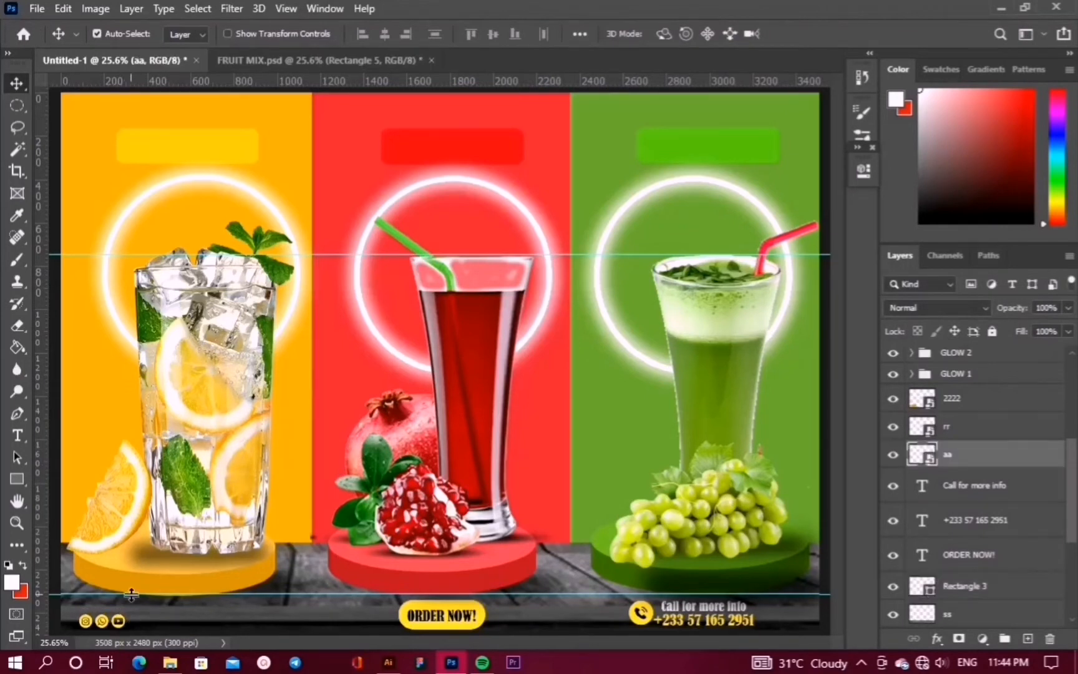
click(434, 619)
drag(435, 617, 118, 618)
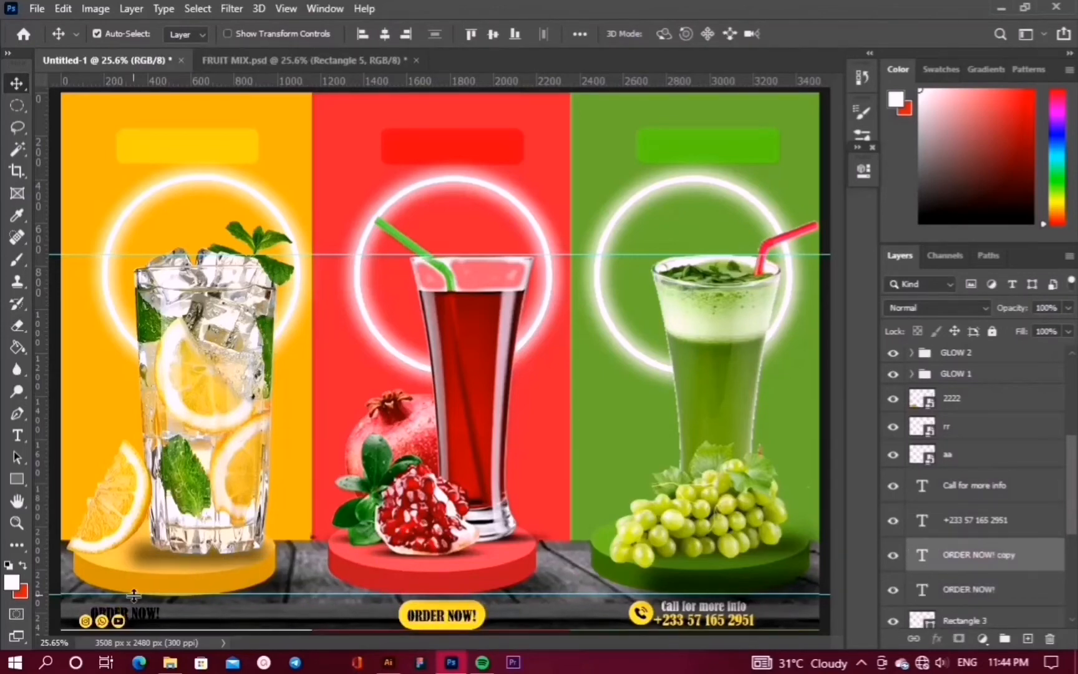
mouse_move(811, 662)
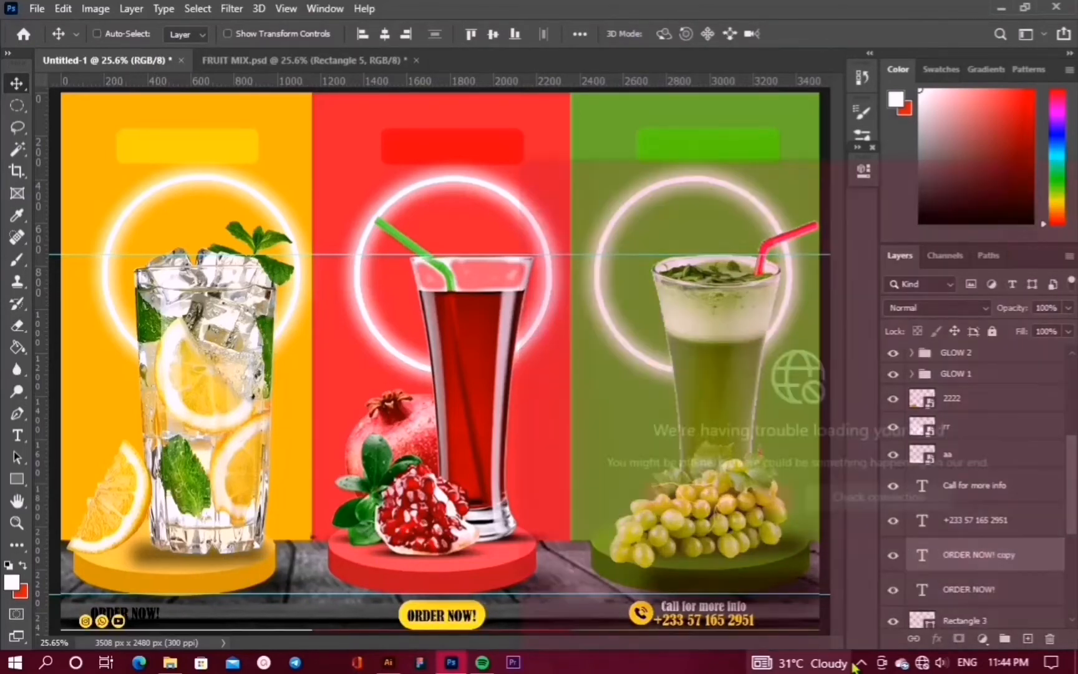
click(369, 238)
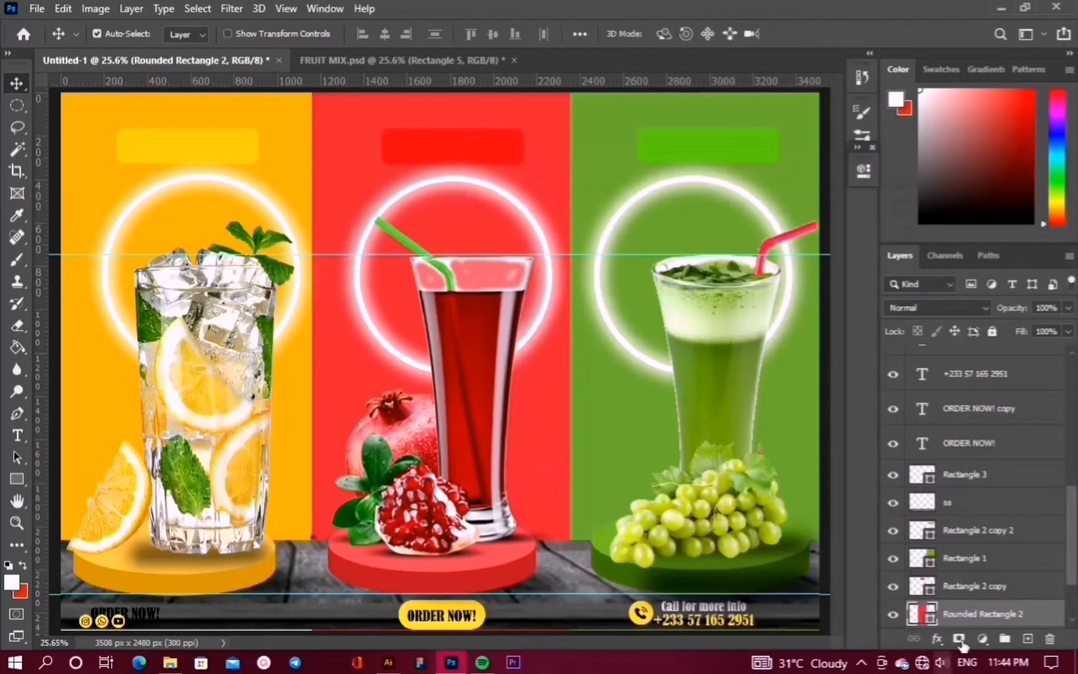
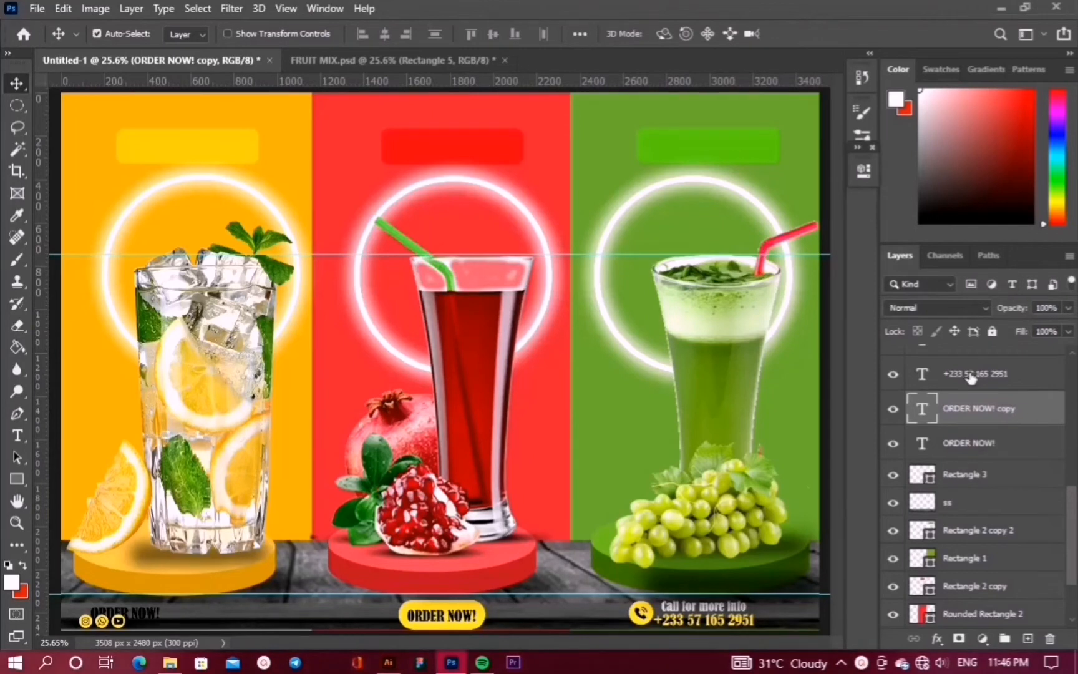
Move the bottom-left footer text copy up and left, then replace its wording with the designer's social-media handle
key(shift+Up)
key(shift+Up)
key(shift+Up)
key(shift+Up)
key(shift+Up)
key(shift+Up)
key(shift+Left)
key(shift+Left)
key(shift+Left)
key(shift+Left)
key(shift+Left)
key(shift+Left)
key(shift+Left)
key(shift+Left)
key(shift+Left)
key(shift+Left)
key(shift+Left)
key(shift+Left)
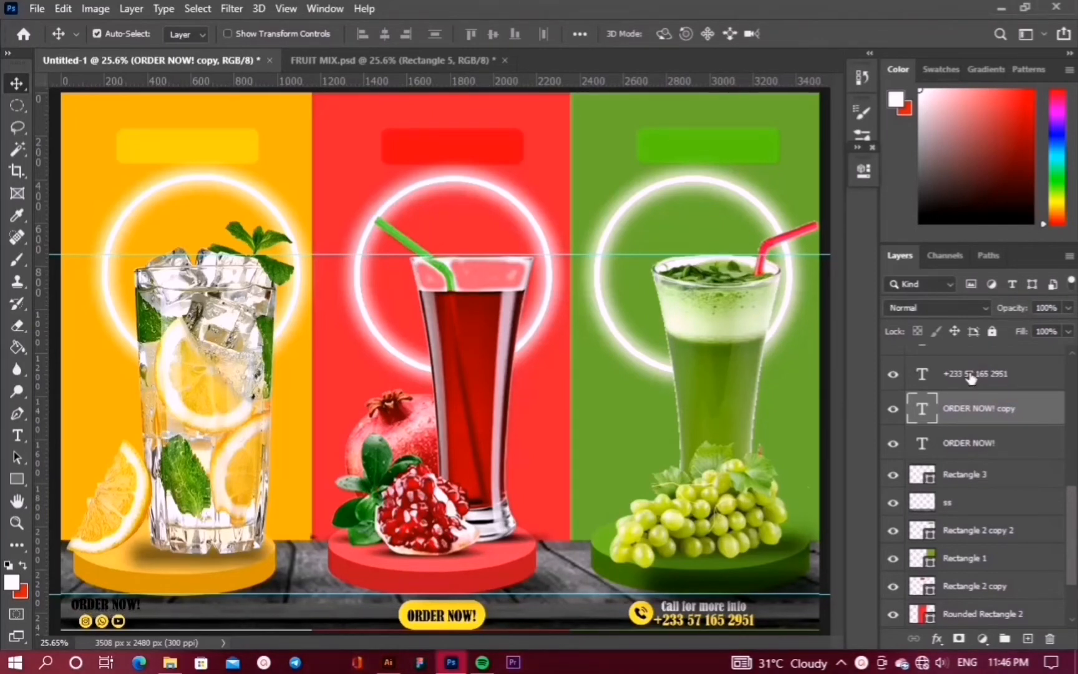
double_click(922, 409)
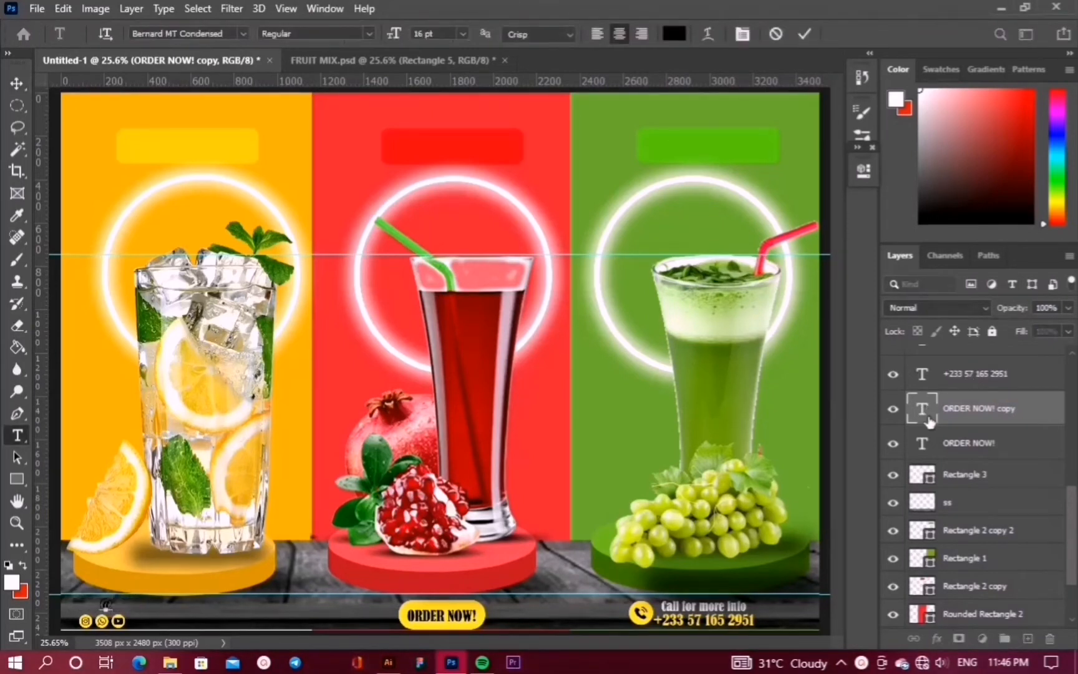
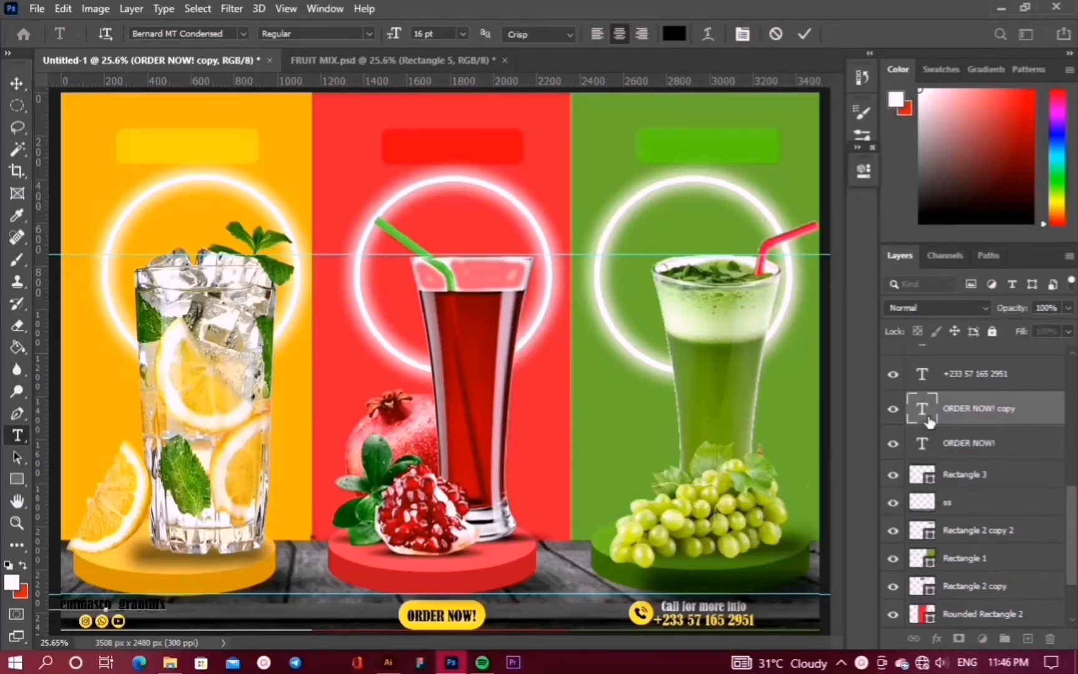
click(805, 35)
key(v)
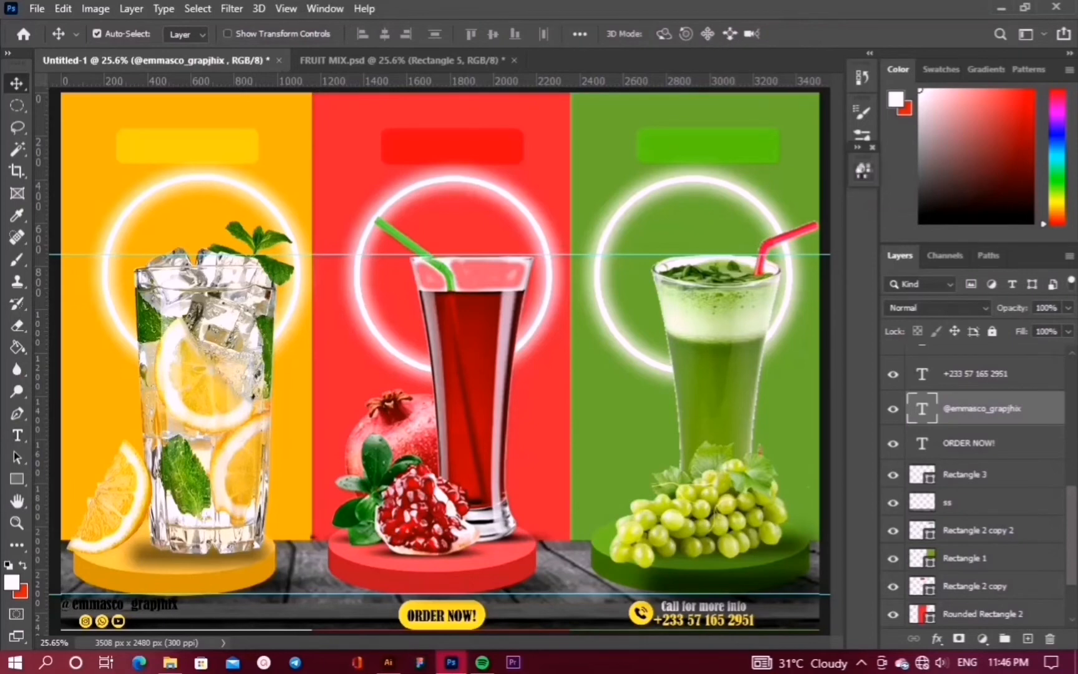
Make the handle text white (#ffffff)
click(863, 170)
click(738, 427)
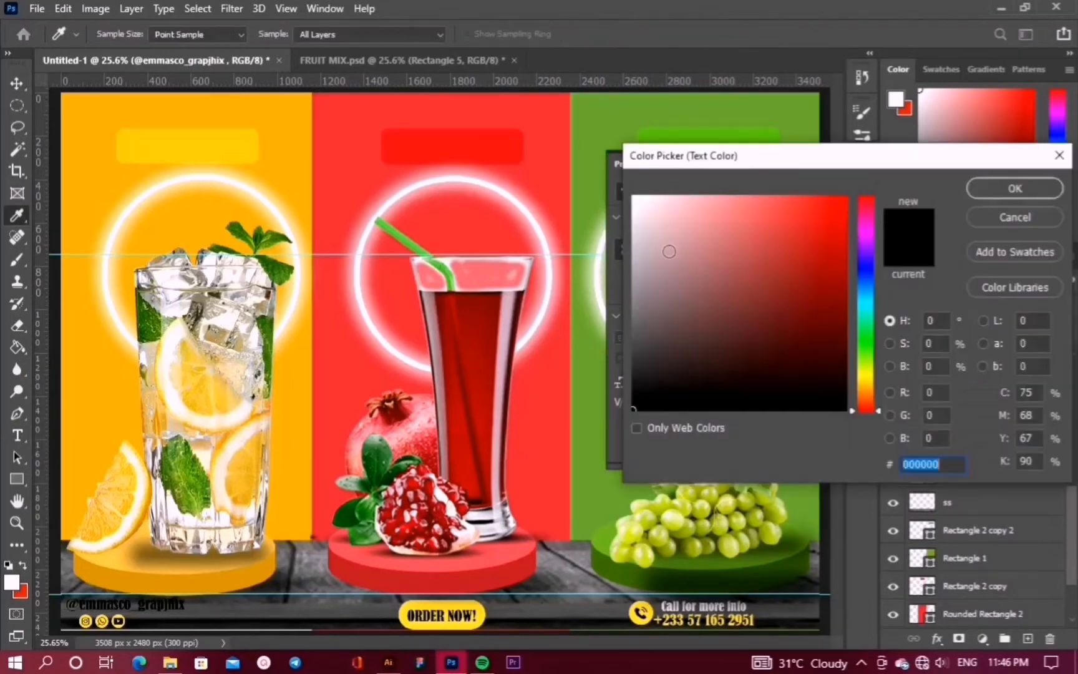
text(ffffff)
click(1035, 189)
click(816, 164)
Nudge the handle slightly right and shift the social icons slightly left
key(shift+Right)
key(shift+Right)
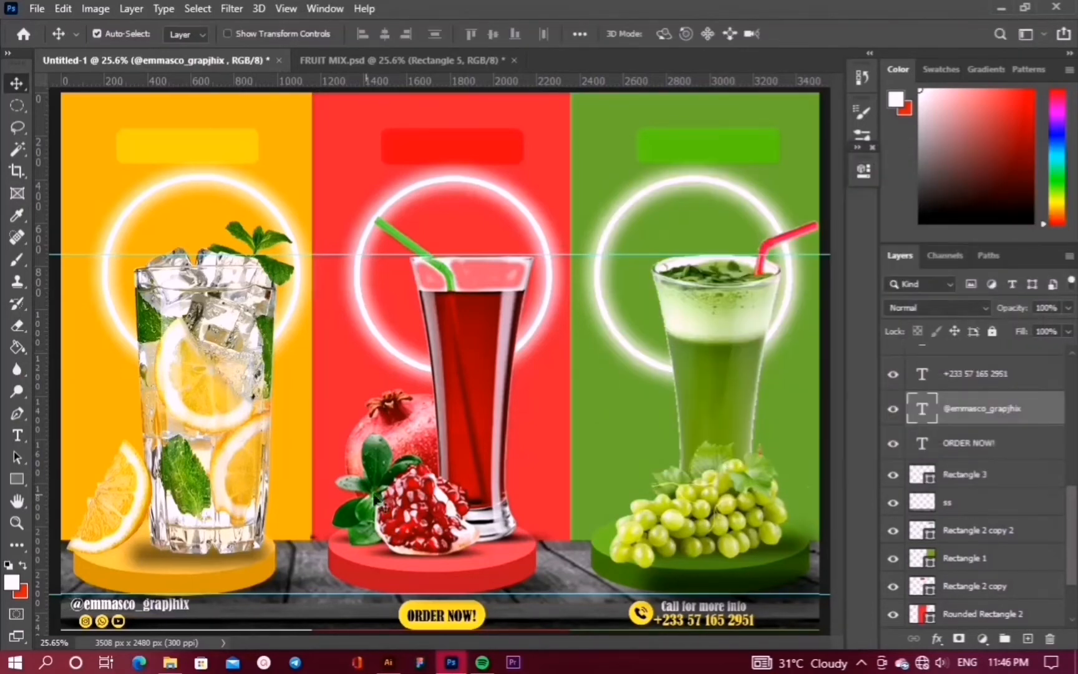
drag(103, 621, 93, 620)
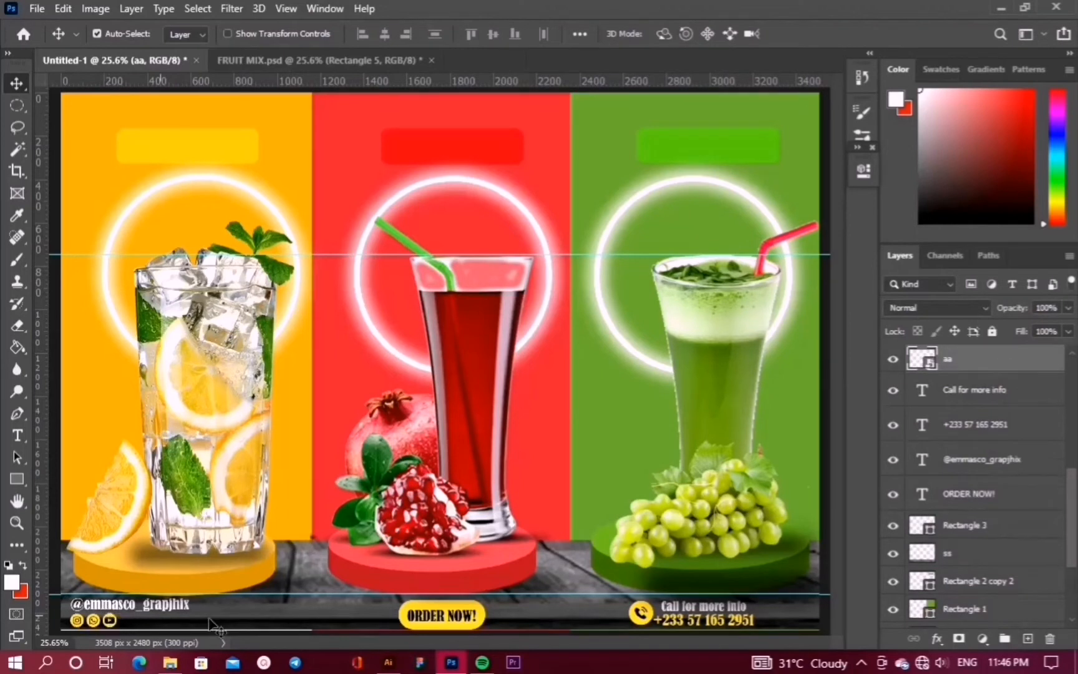
click(314, 575)
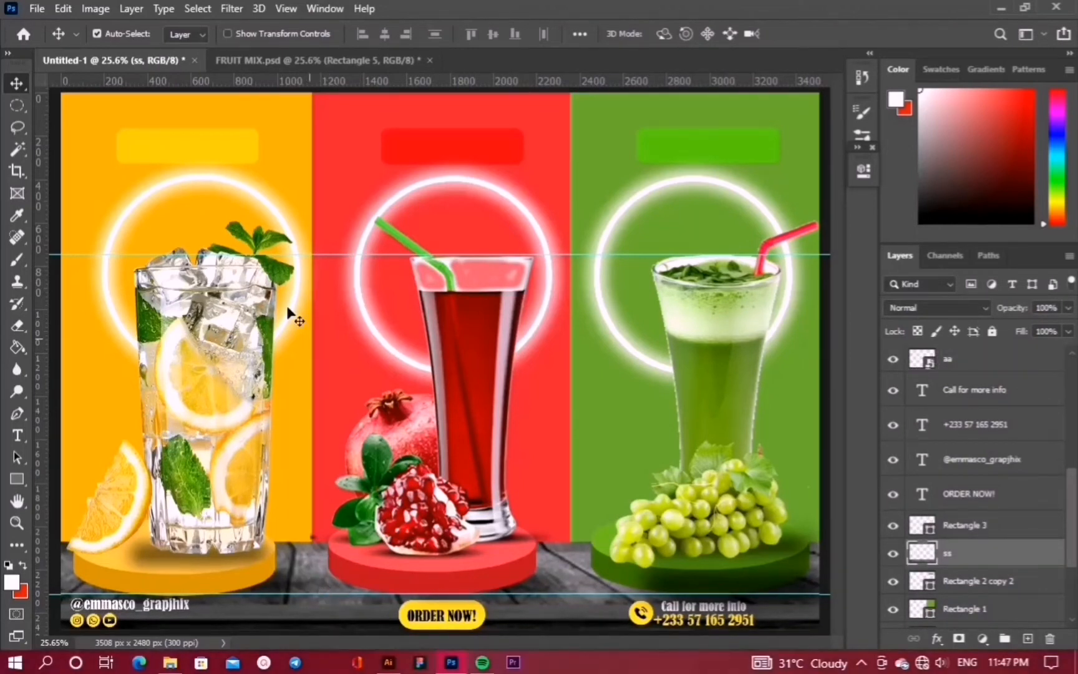
Place the sparkle image into the poster as an embedded image
click(160, 501)
click(36, 8)
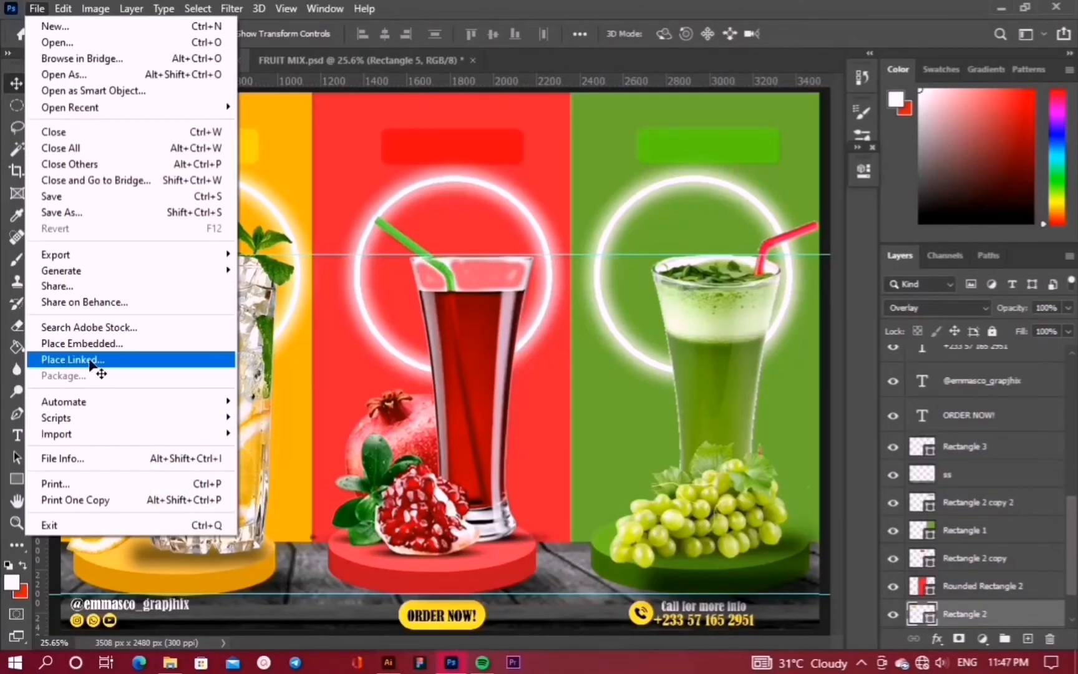
click(92, 343)
scroll(267, 231, down, 3)
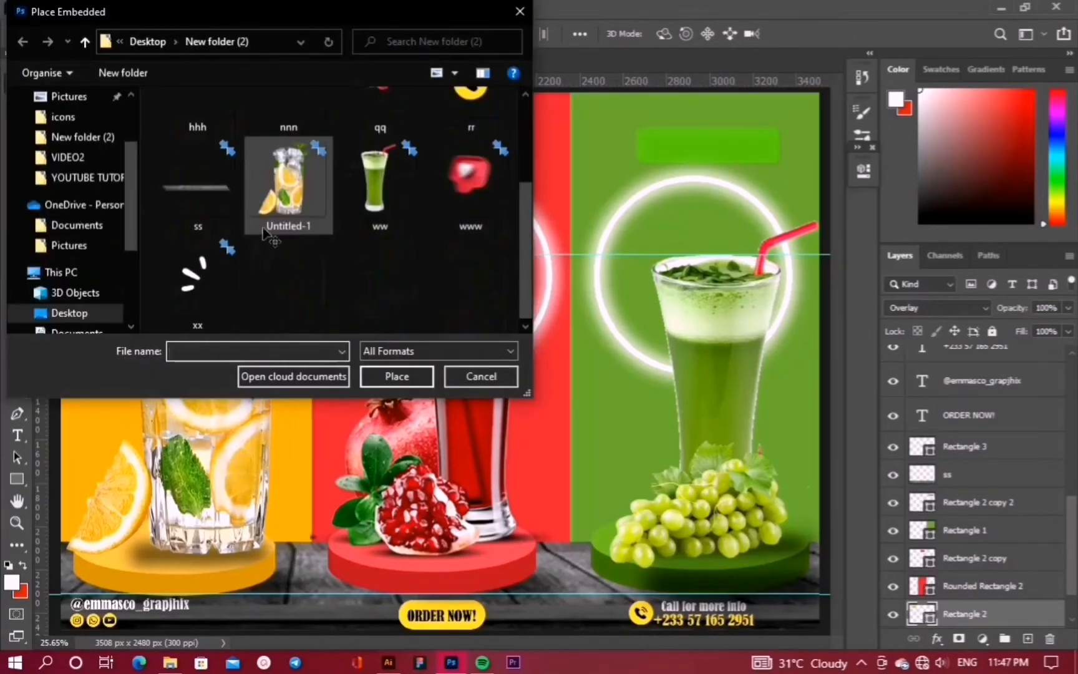
click(199, 282)
click(383, 378)
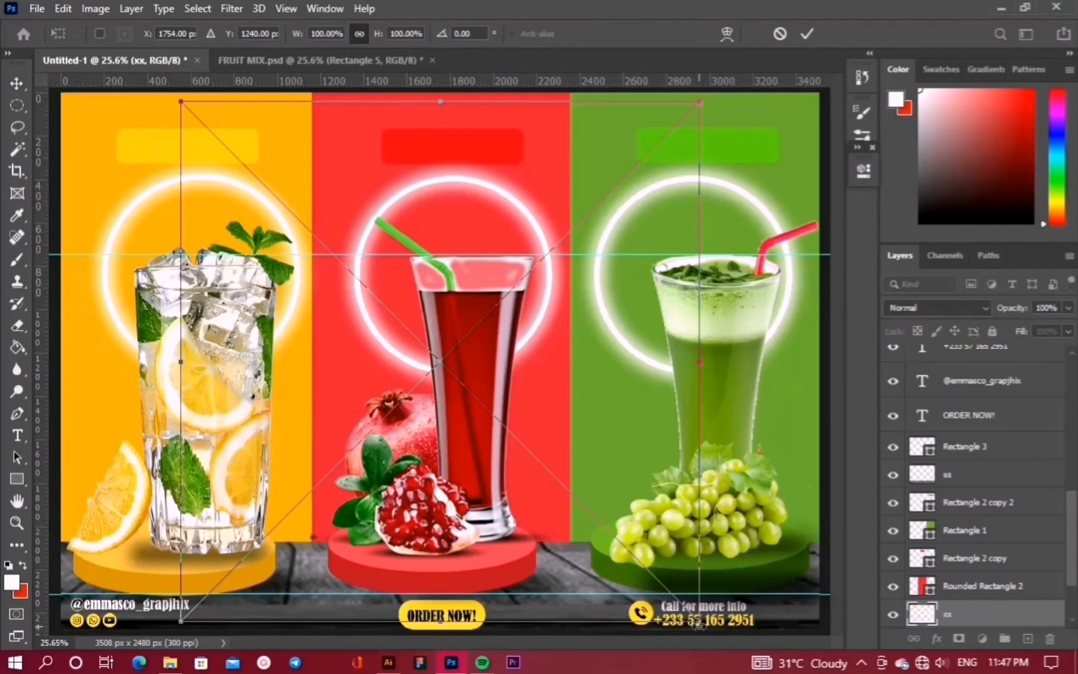
Shrink the sparkle and position it at the yellow panel's top-left corner
drag(701, 621, 169, 177)
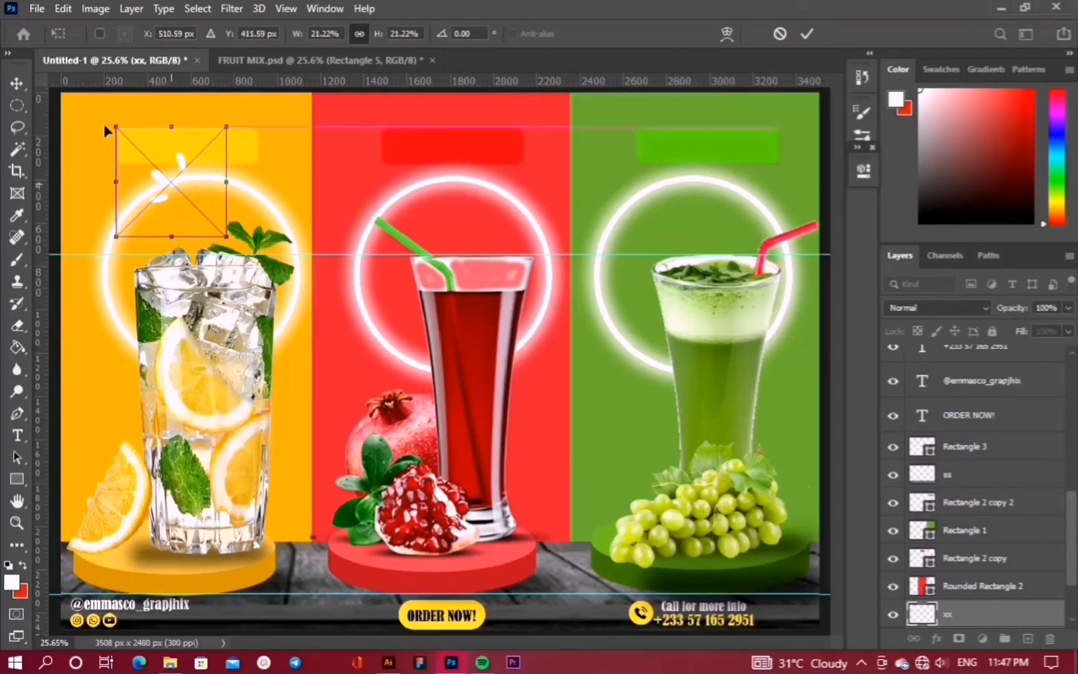
drag(105, 124, 104, 124)
key(Right)
key(Right)
key(Right)
key(Right)
key(Right)
key(Right)
key(Right)
key(Right)
key(Right)
key(Right)
key(Right)
key(Right)
key(Right)
key(Right)
key(Right)
key(Right)
key(Right)
key(Right)
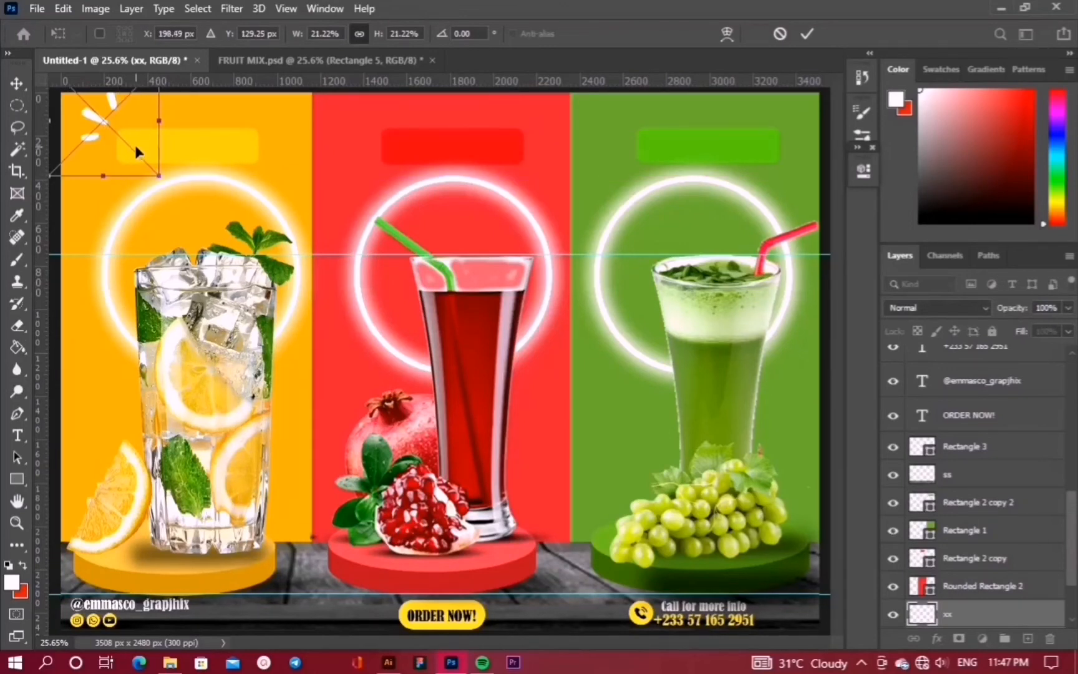
key(Down)
key(Down)
key(Down)
key(Down)
key(Down)
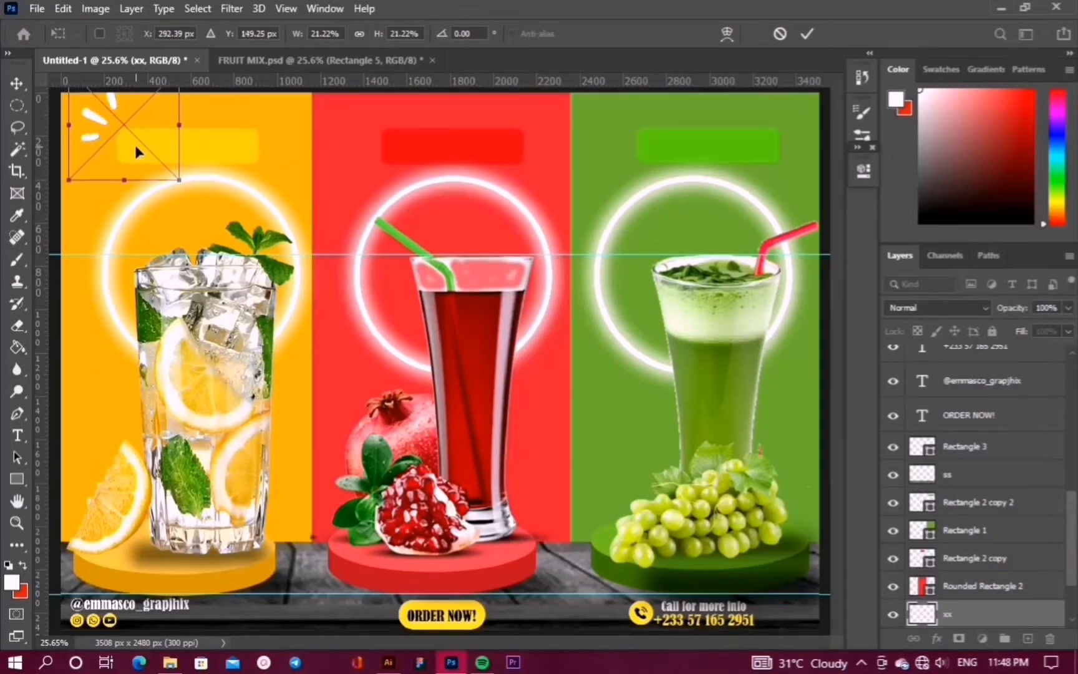
key(Left)
key(Left)
key(Left)
key(Left)
key(Left)
key(Left)
key(Left)
key(Left)
key(Left)
key(Left)
key(Left)
key(Left)
key(Left)
key(Left)
key(Left)
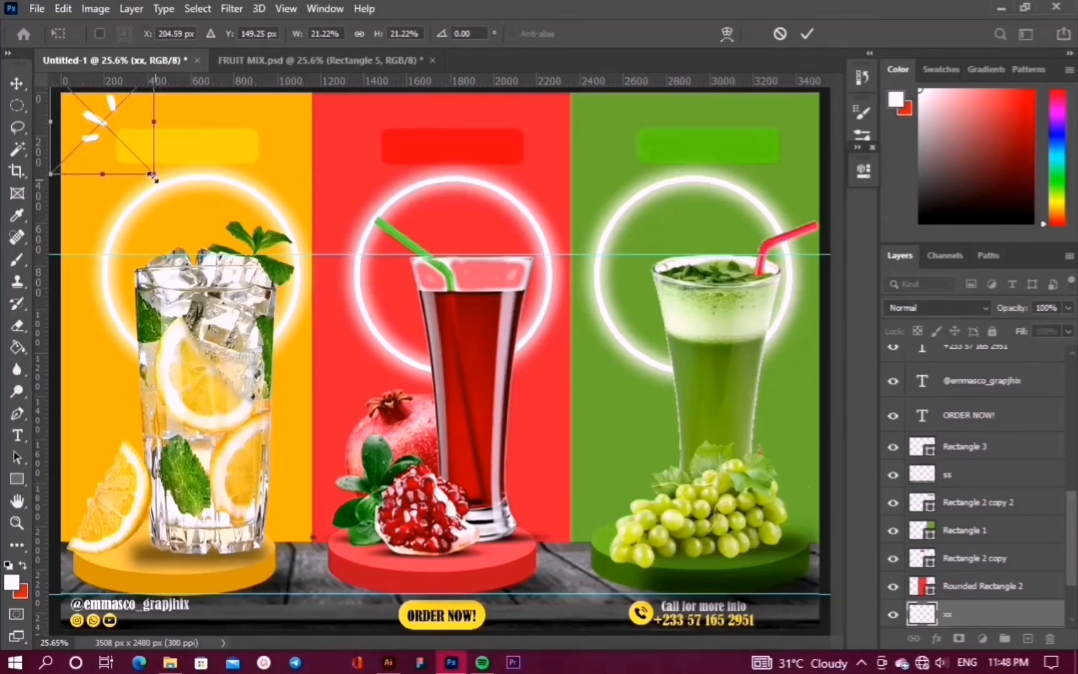
drag(151, 176, 153, 178)
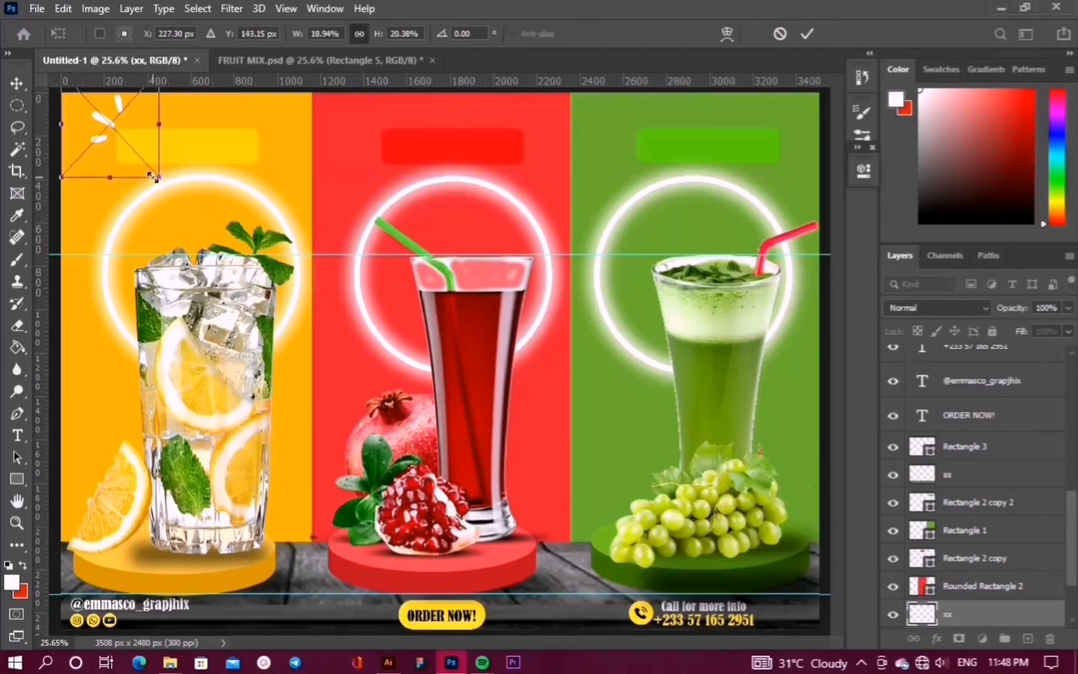
key(Down)
key(Down)
key(Down)
key(Down)
key(Down)
key(Down)
key(Down)
key(Return)
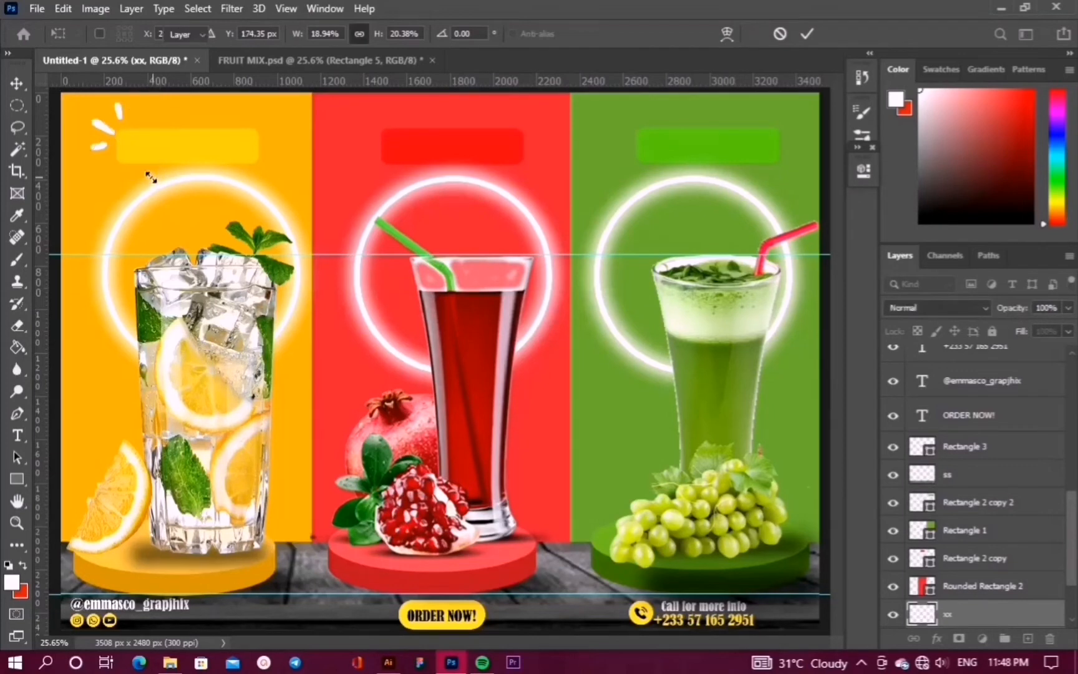
drag(106, 131, 287, 134)
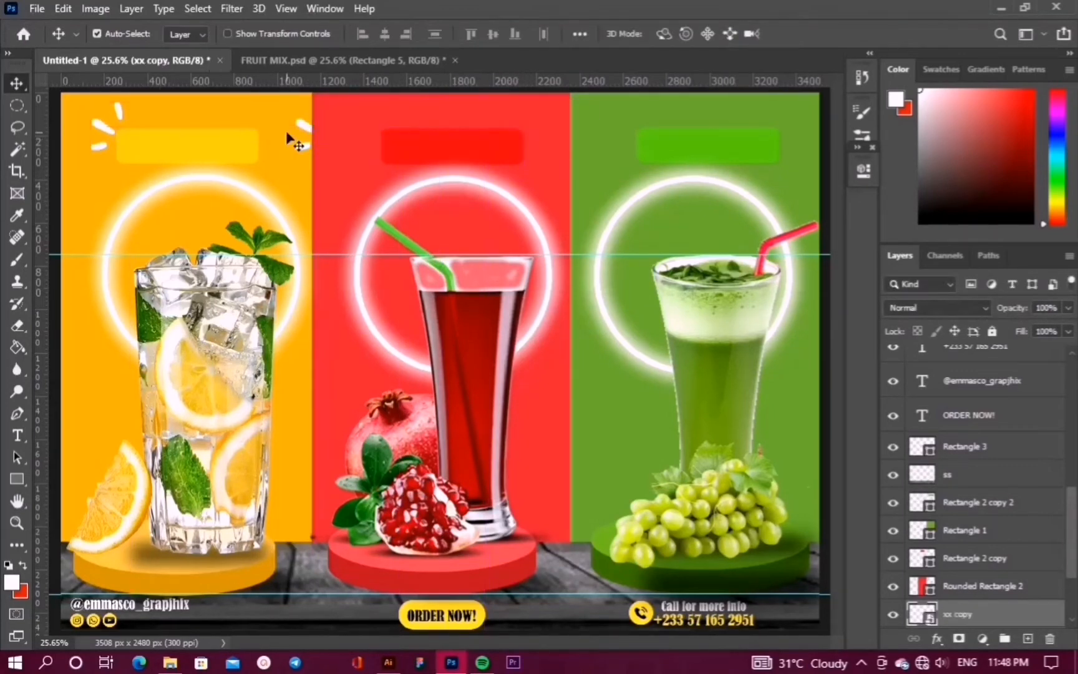
Duplicate the sparkle layer and move the copy to the red panel's top
click(164, 107)
scroll(960, 564, down, 2)
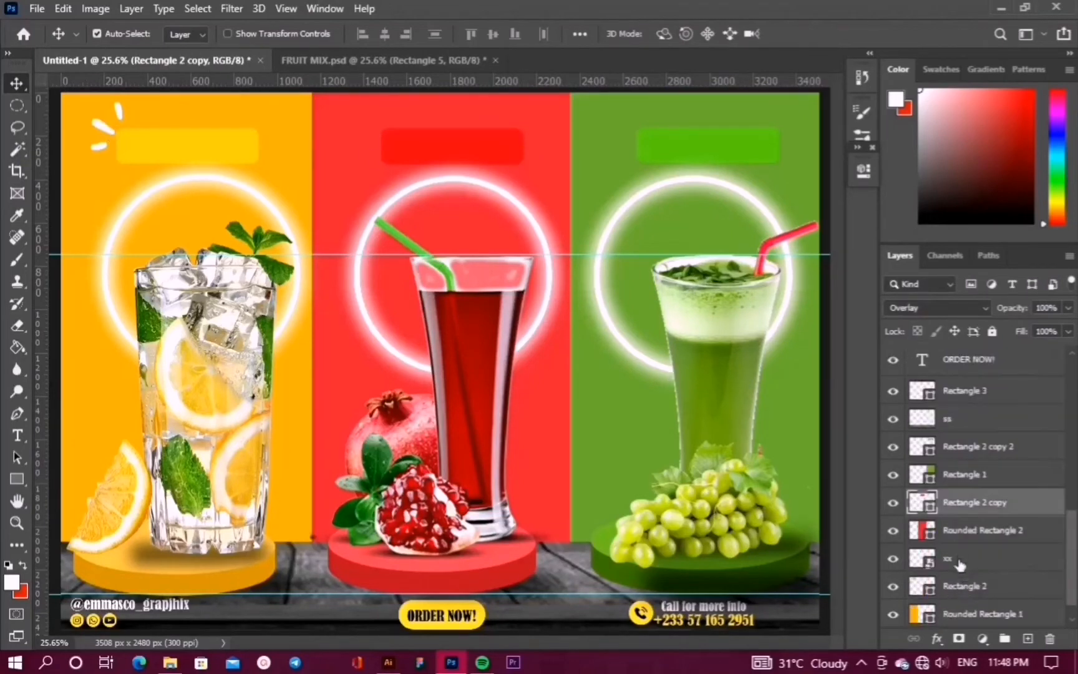
click(893, 560)
click(893, 560)
drag(973, 562, 957, 490)
key(ctrl+t)
drag(104, 131, 533, 138)
Flip the sparkle copy horizontally, nudge it left and apply the transform
right_click(533, 139)
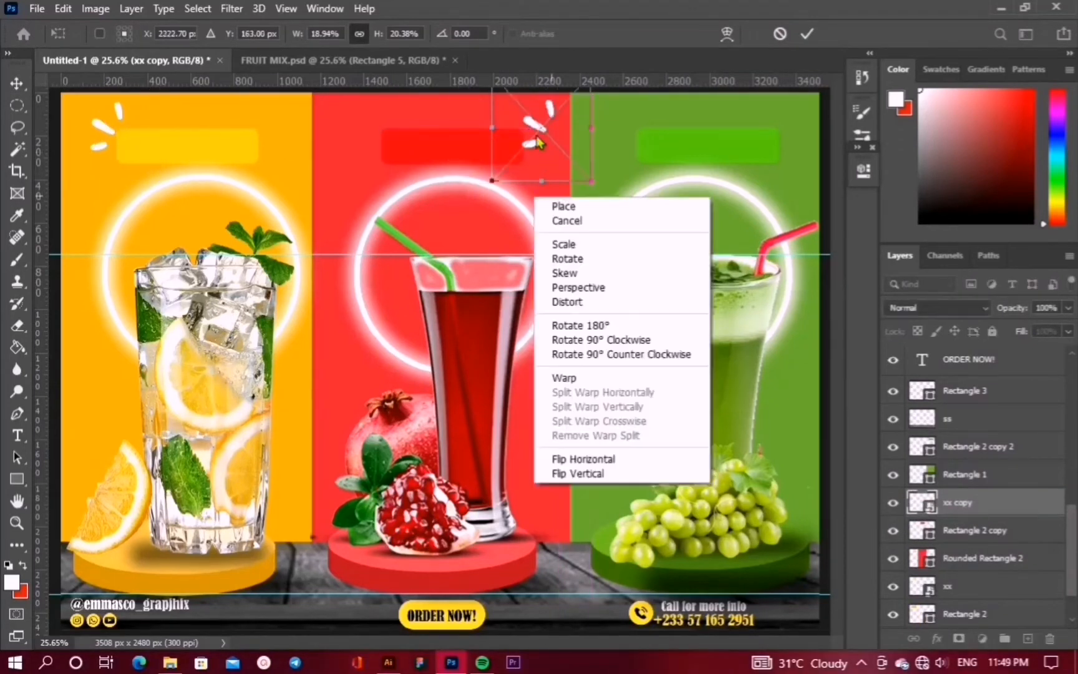
click(591, 453)
key(Left)
key(Left)
key(Left)
key(Left)
key(Left)
key(Left)
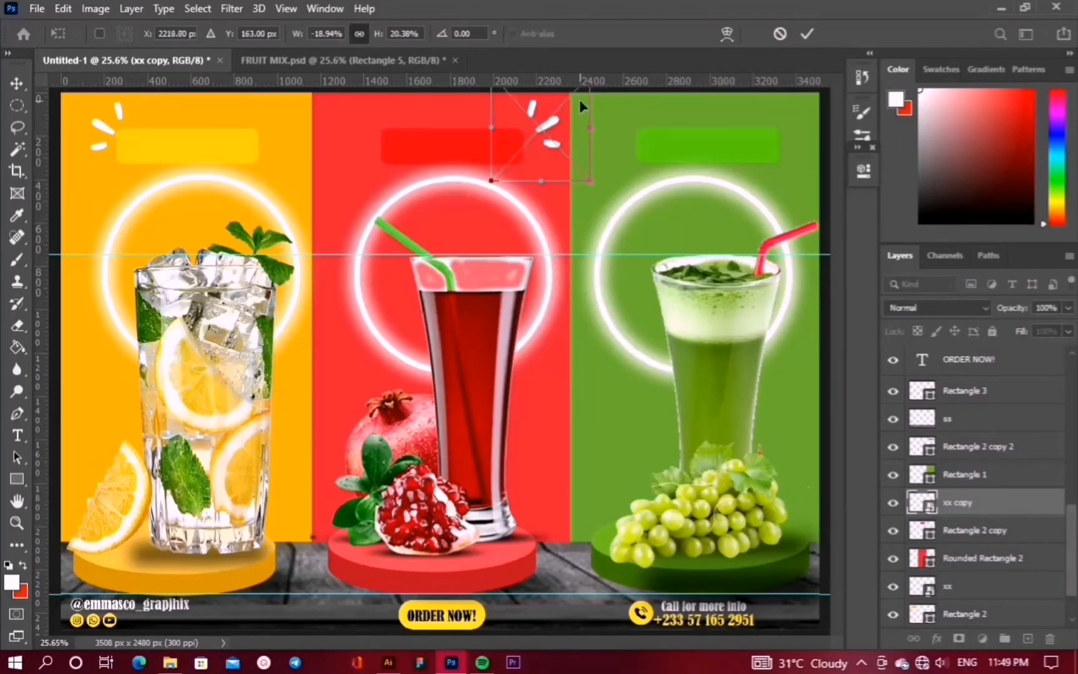
key(Left)
key(Left)
key(Left)
key(Left)
key(Left)
key(Left)
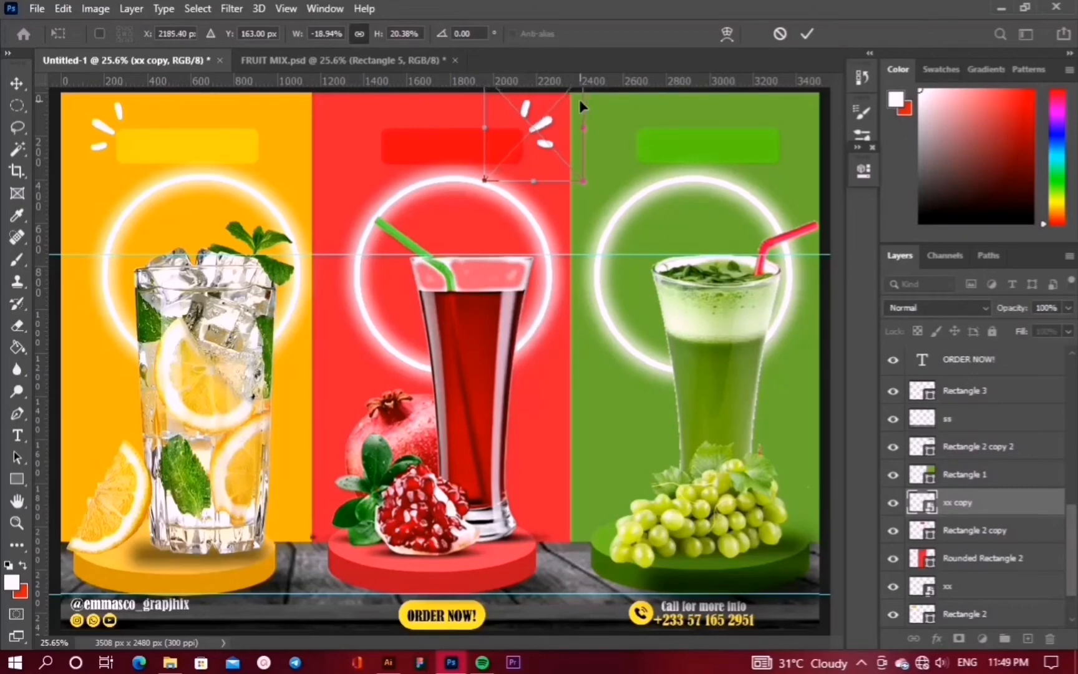
click(807, 34)
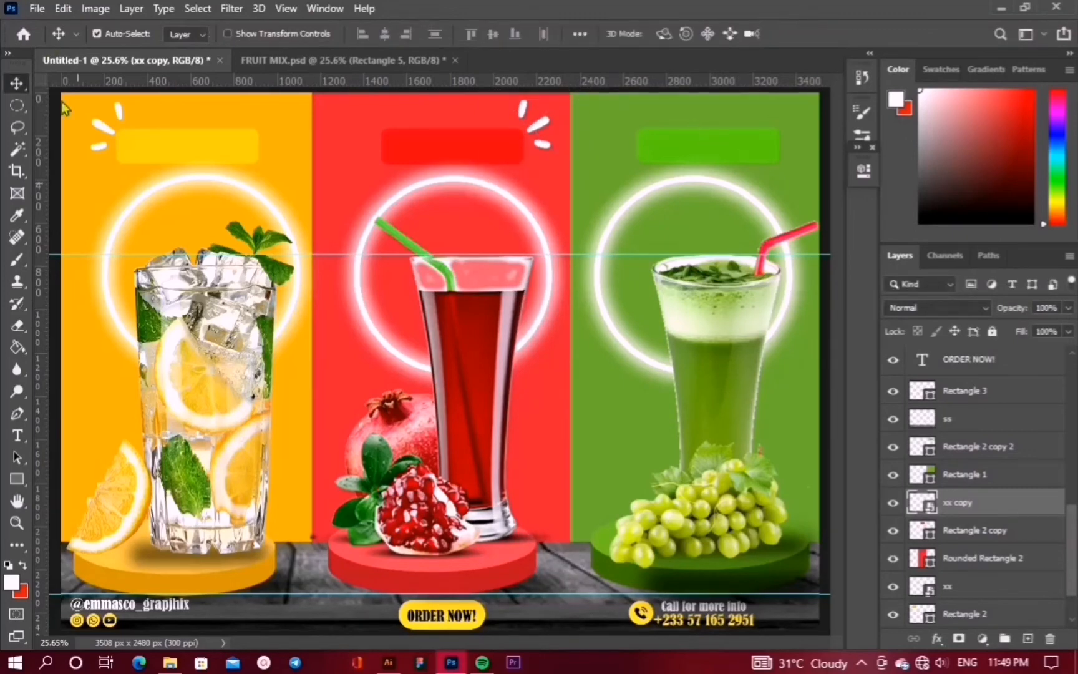
With the green bar layer selected, begin placing another embedded image
click(702, 143)
click(37, 8)
click(81, 342)
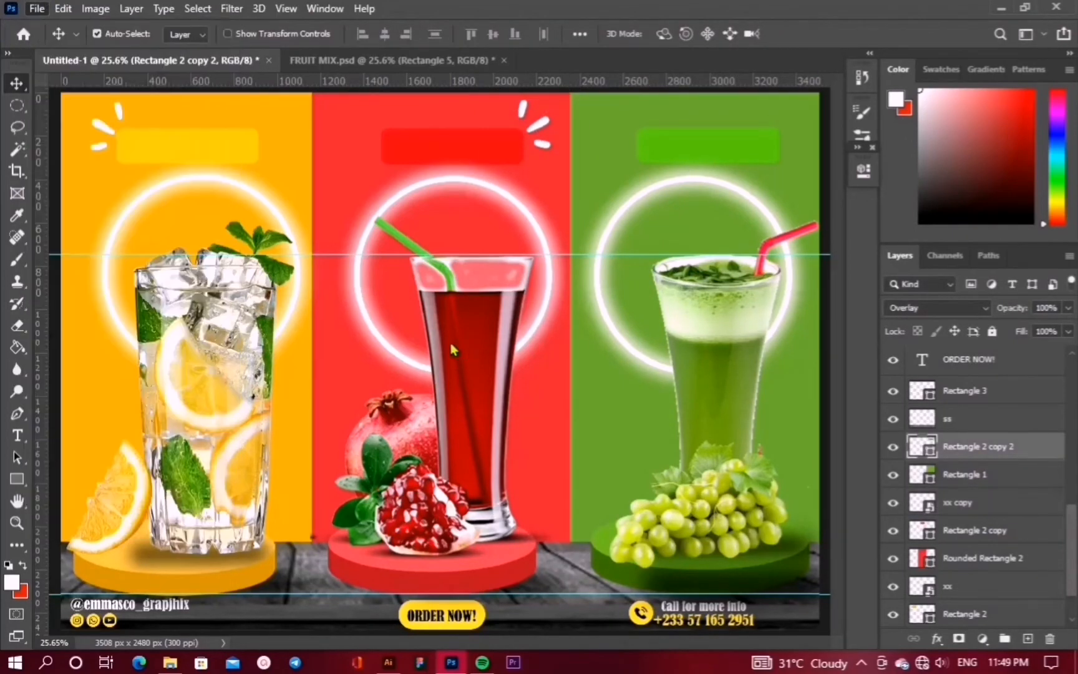
Place the qq heart image, shrink it to about 21%, mirror it and set it at the green panel's top-right
click(377, 232)
click(397, 376)
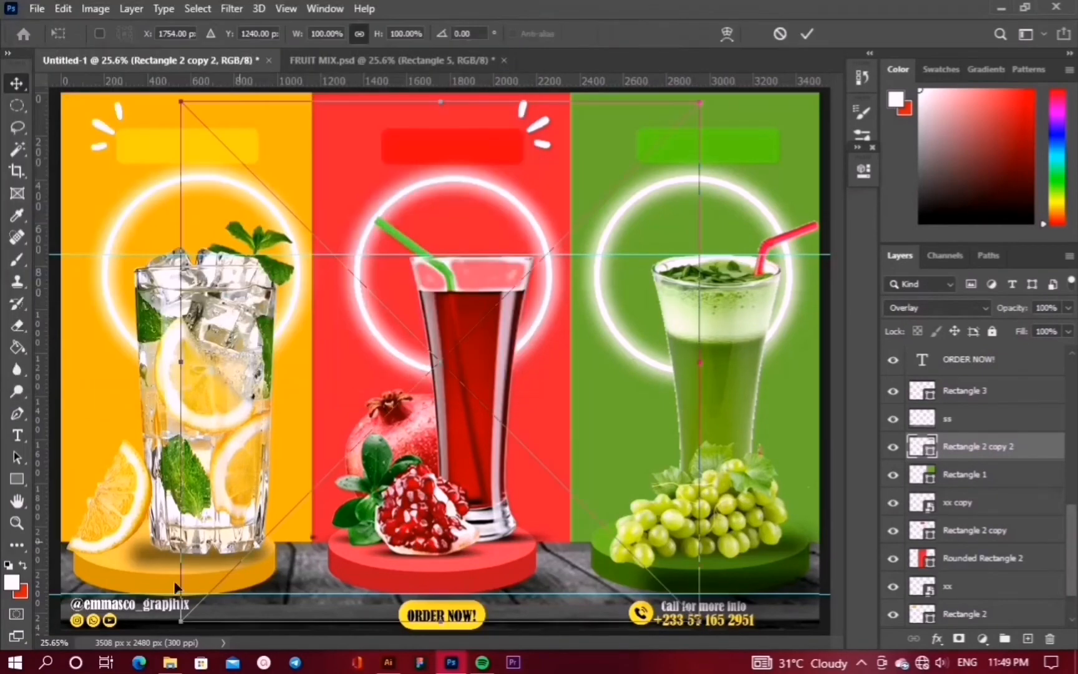
drag(181, 621, 649, 283)
drag(646, 149, 788, 151)
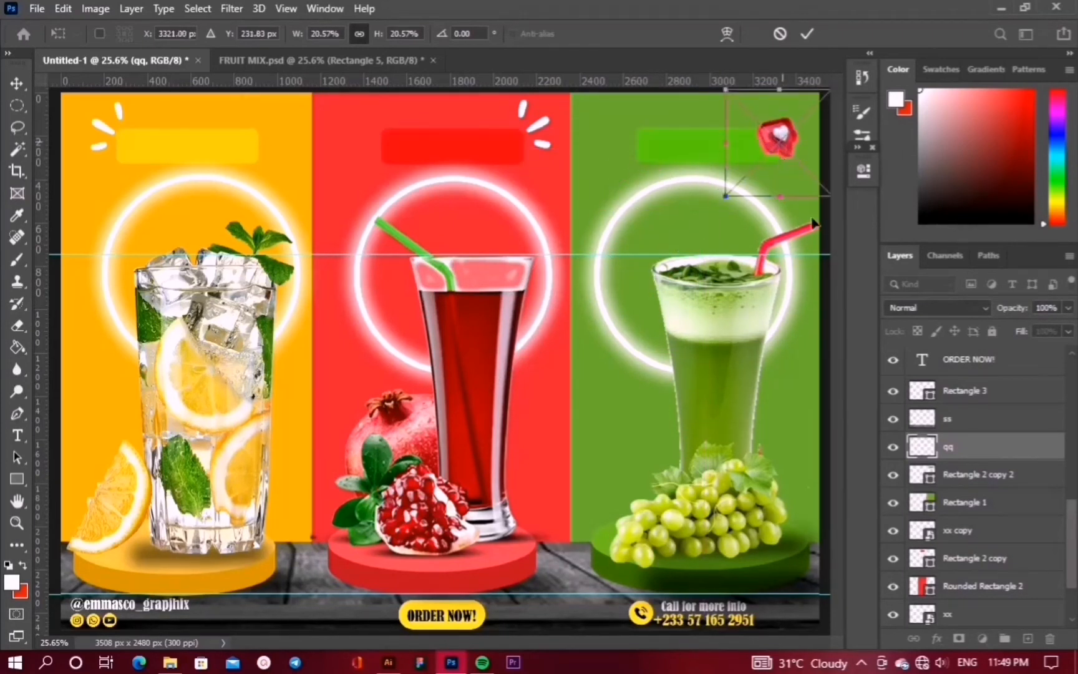
right_click(781, 294)
click(813, 553)
key(shift+Up)
key(shift+Up)
key(shift+Up)
key(shift+Up)
key(shift+Up)
key(shift+Up)
key(shift+Up)
key(shift+Up)
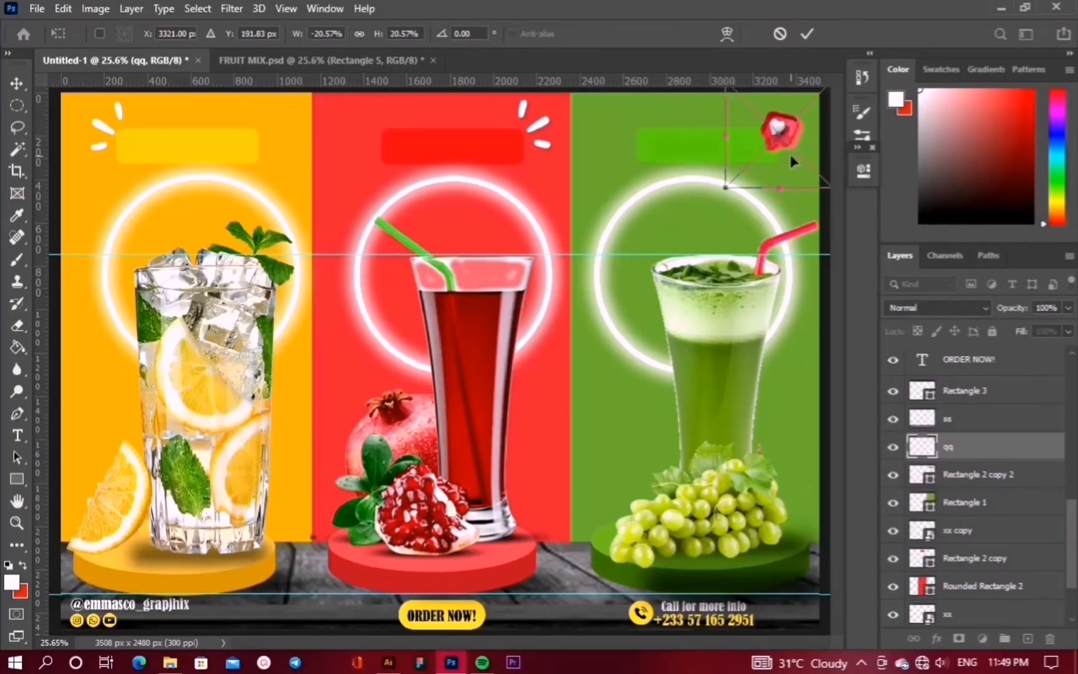
key(Return)
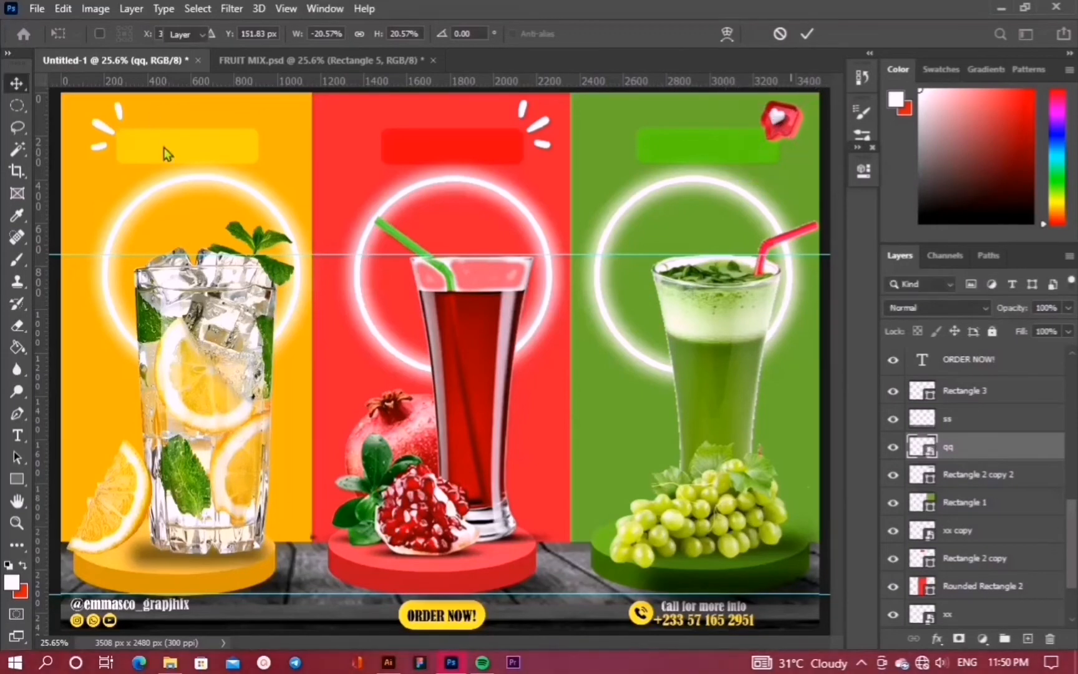
click(165, 149)
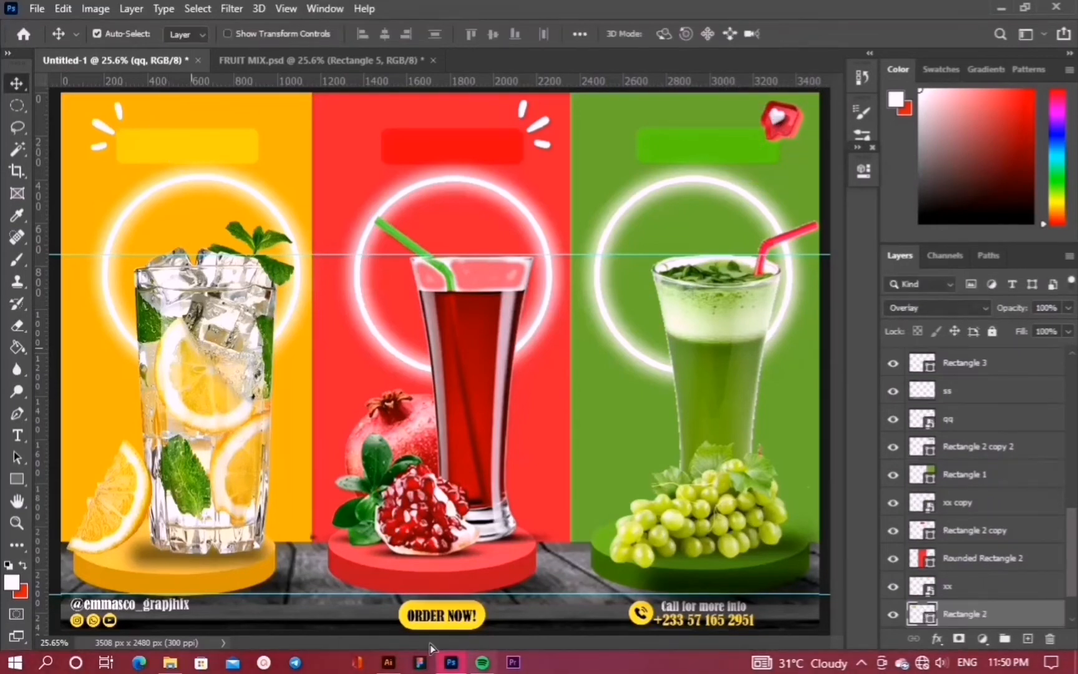
Add a white 'Orange' title at 37 pt, centred on the yellow label bar
click(18, 440)
click(1028, 639)
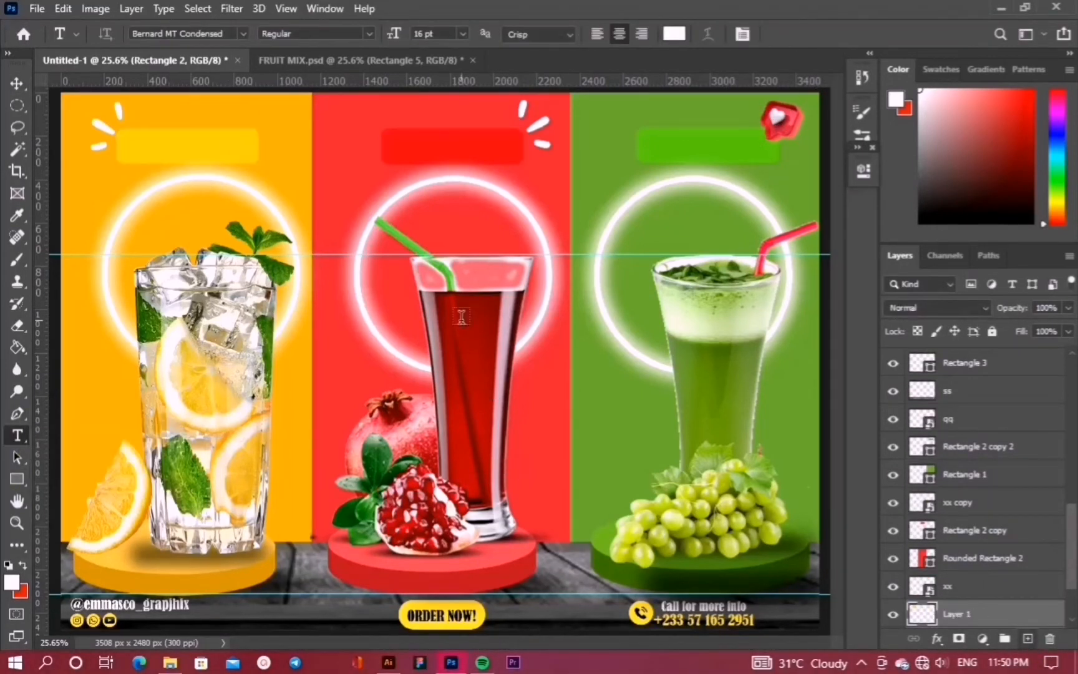
click(147, 143)
key(BackSpace)
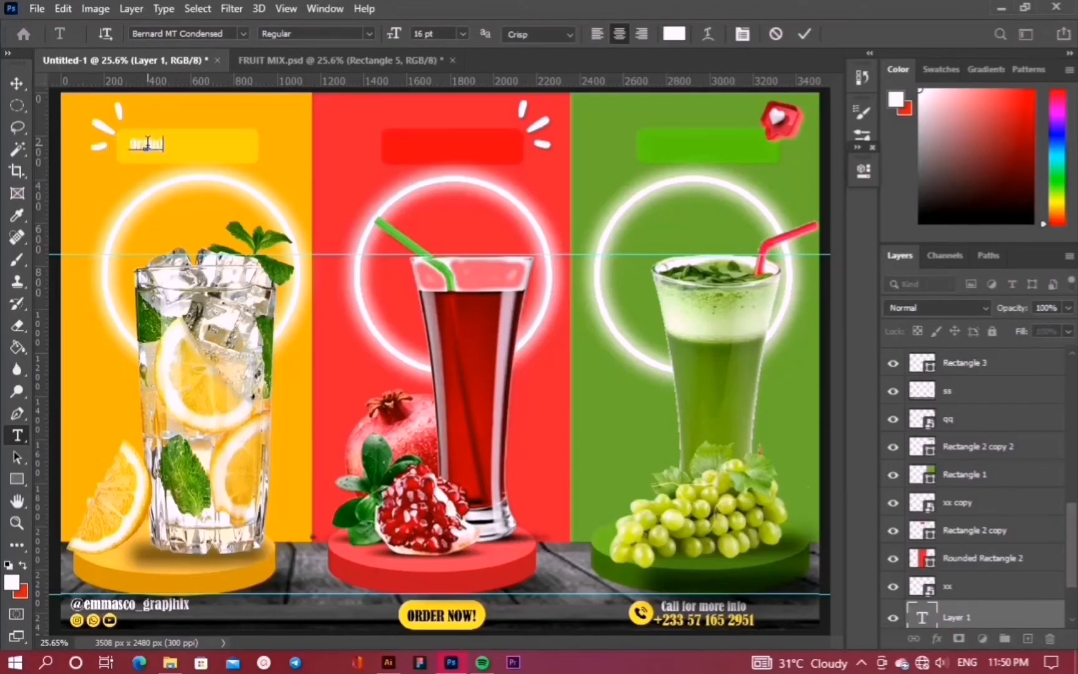
click(804, 33)
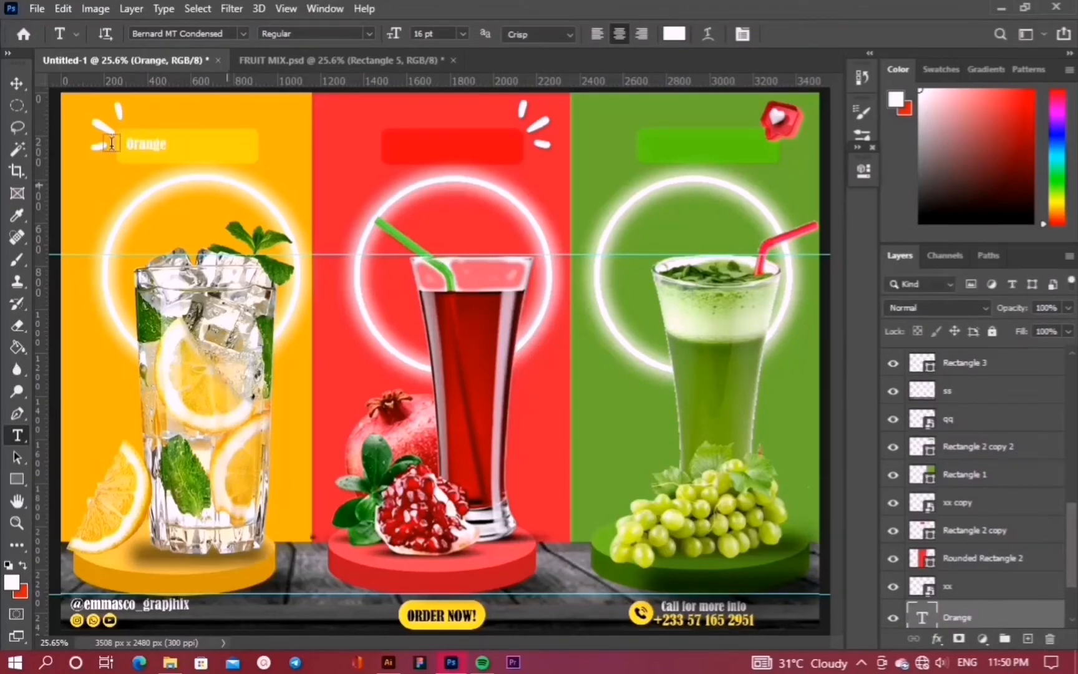
click(17, 83)
click(864, 170)
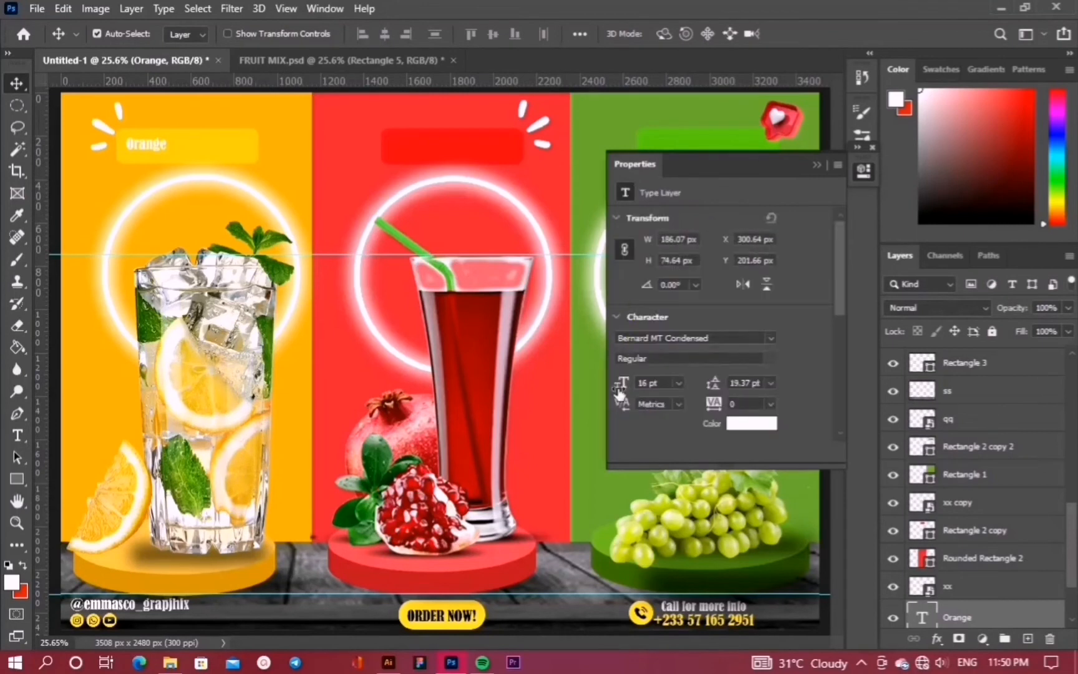
key(Return)
drag(148, 144, 179, 151)
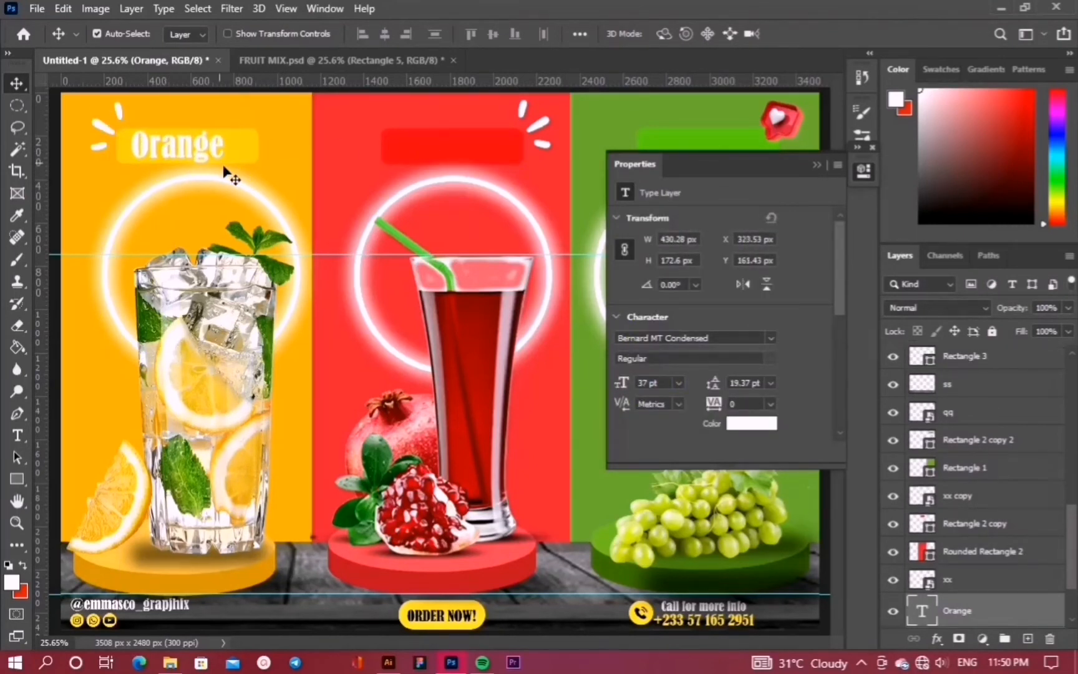
Duplicate the Orange title above the red bar's layer and move the copy onto the red label bar
click(431, 156)
drag(968, 611, 969, 508)
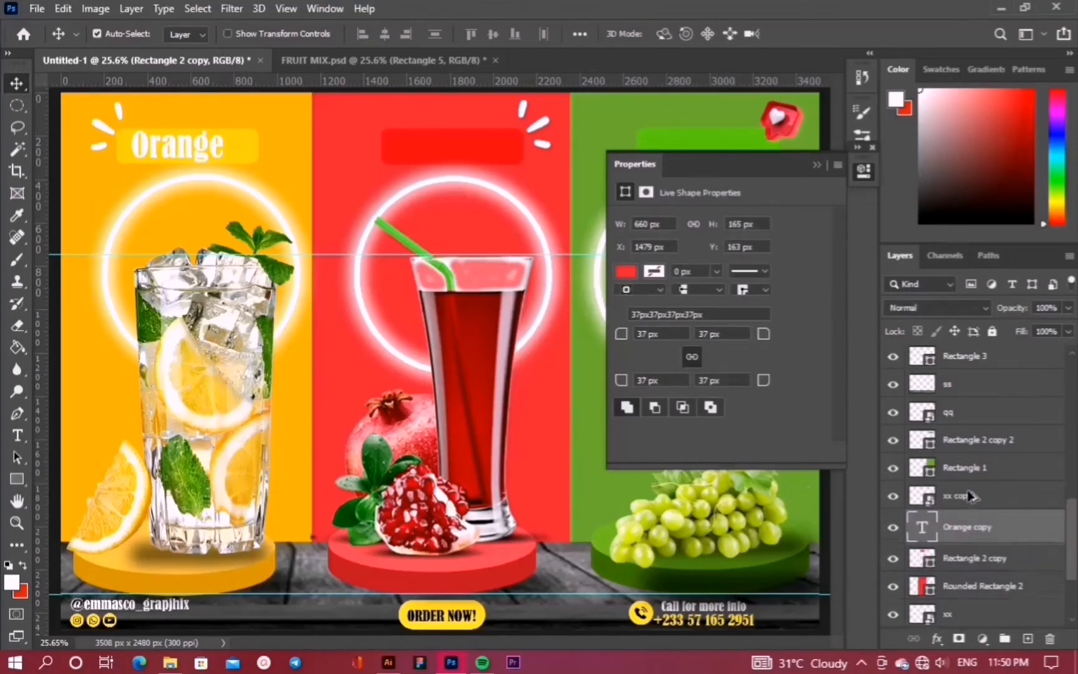
key(ctrl+t)
drag(178, 149, 459, 148)
drag(911, 523, 916, 535)
double_click(915, 535)
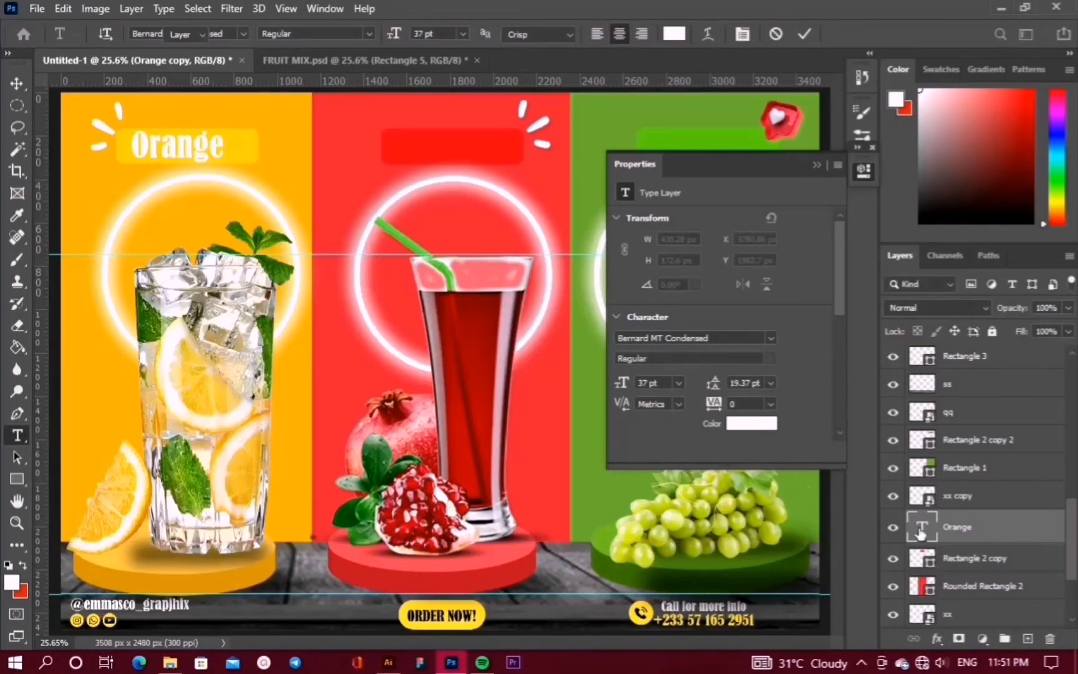
key(ctrl+Return)
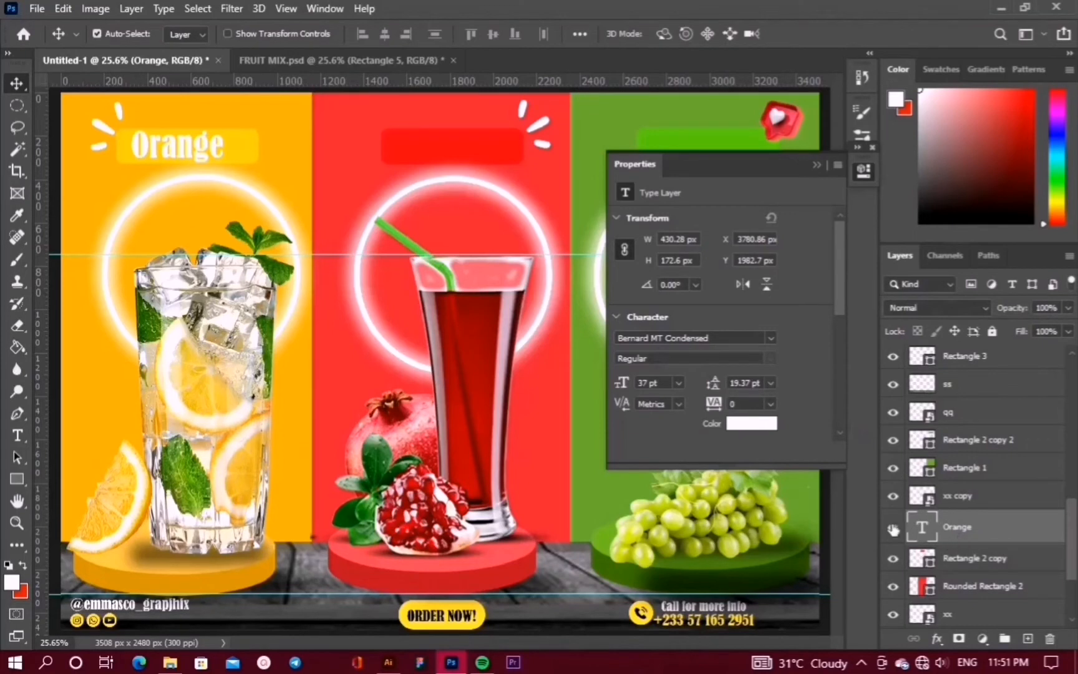
Toggle the red label bar's visibility to check the layer order
scroll(973, 544, down, 1)
scroll(961, 524, up, 1)
click(486, 156)
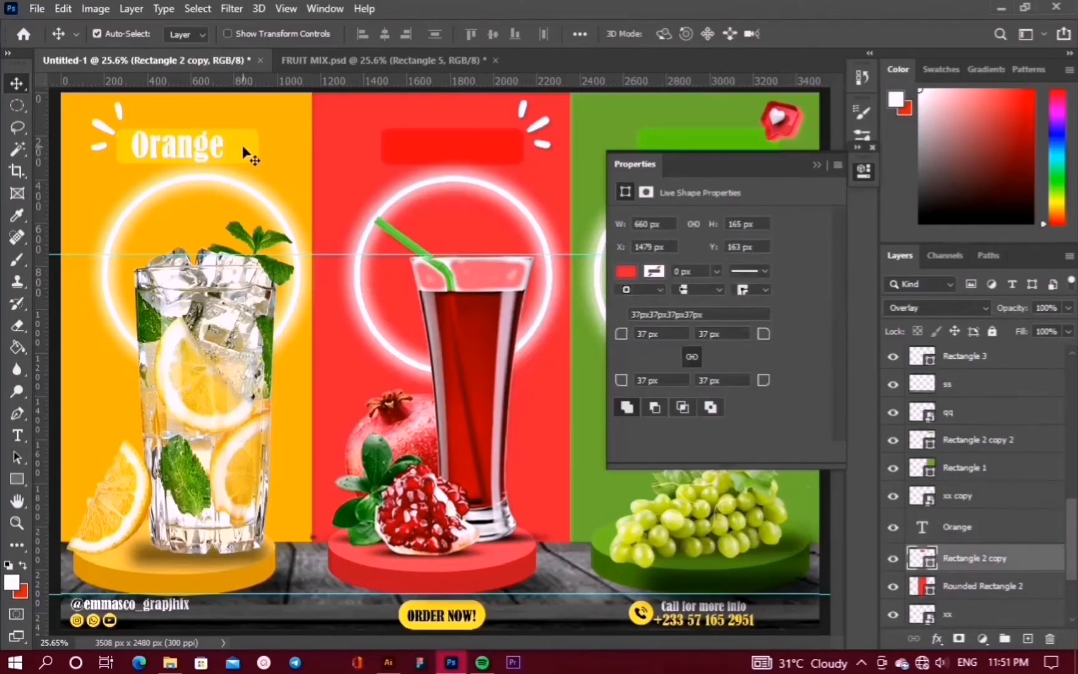
click(243, 153)
click(477, 151)
click(895, 500)
click(895, 500)
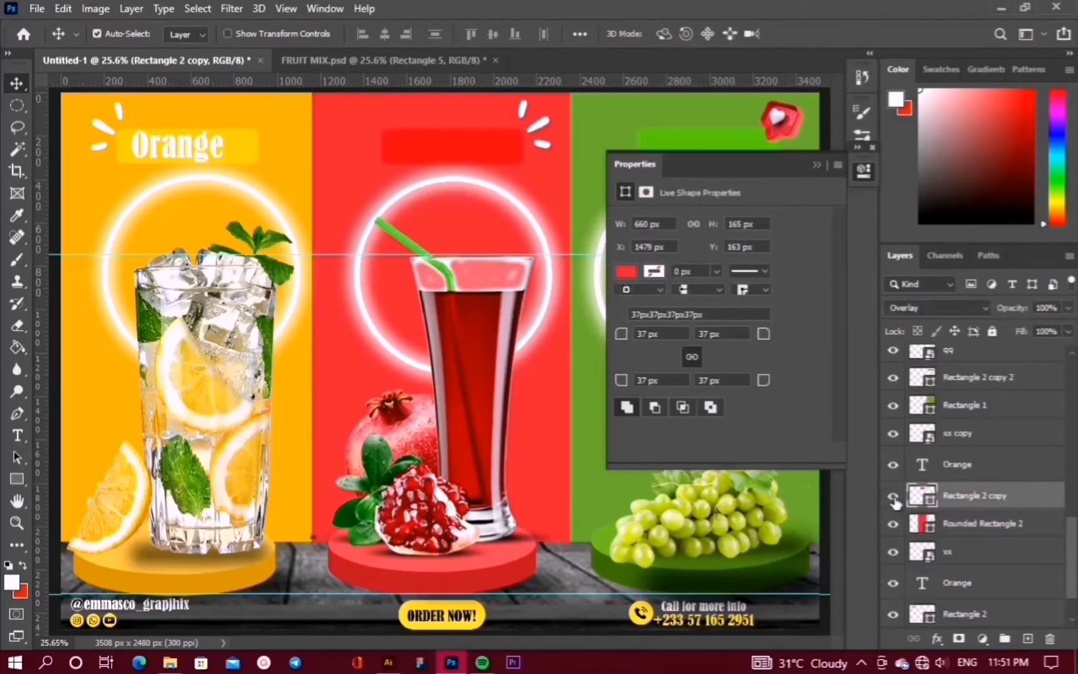
Delete the extra Orange text copy and duplicate the title above the red bar again
click(958, 465)
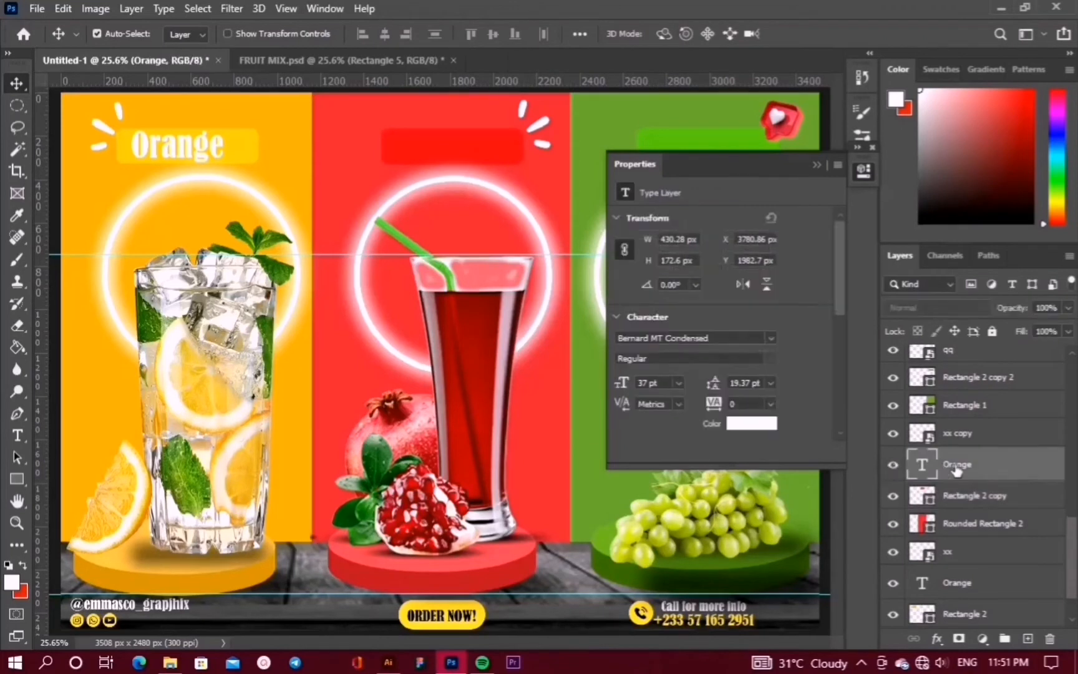
key(ctrl+t)
scroll(484, 223, down, 1)
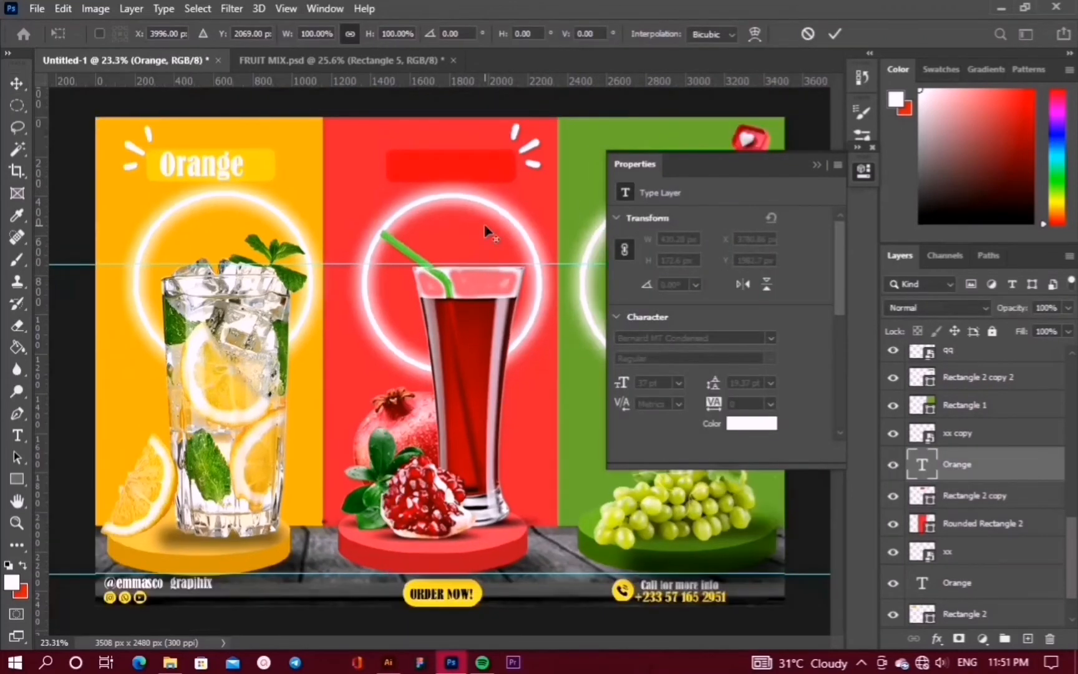
click(816, 165)
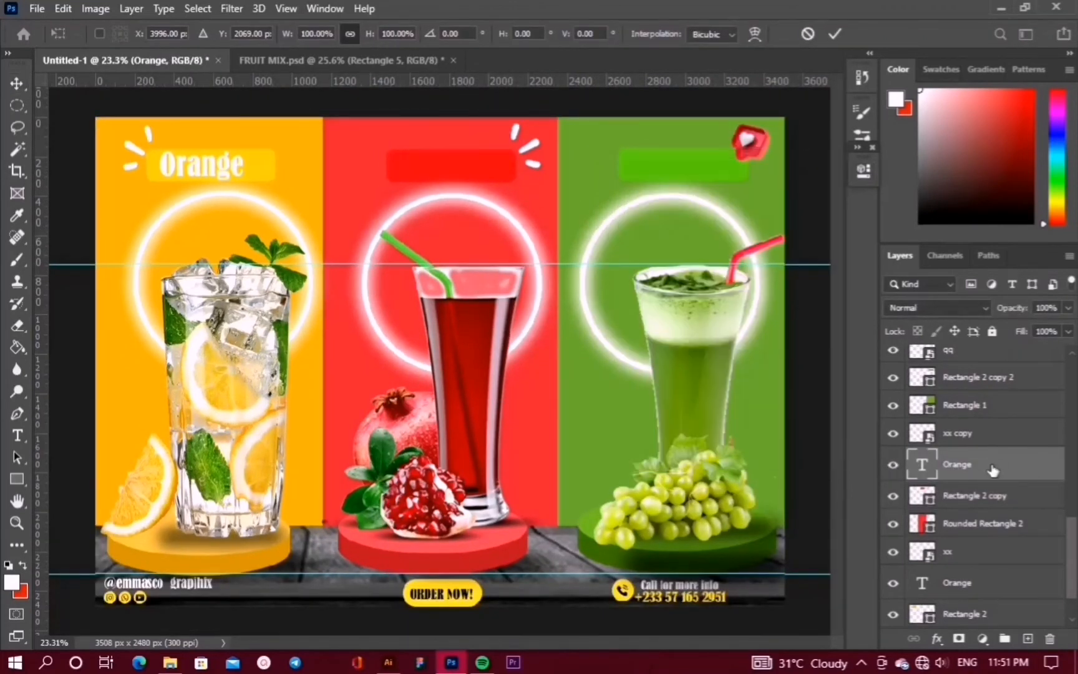
key(Escape)
key(Delete)
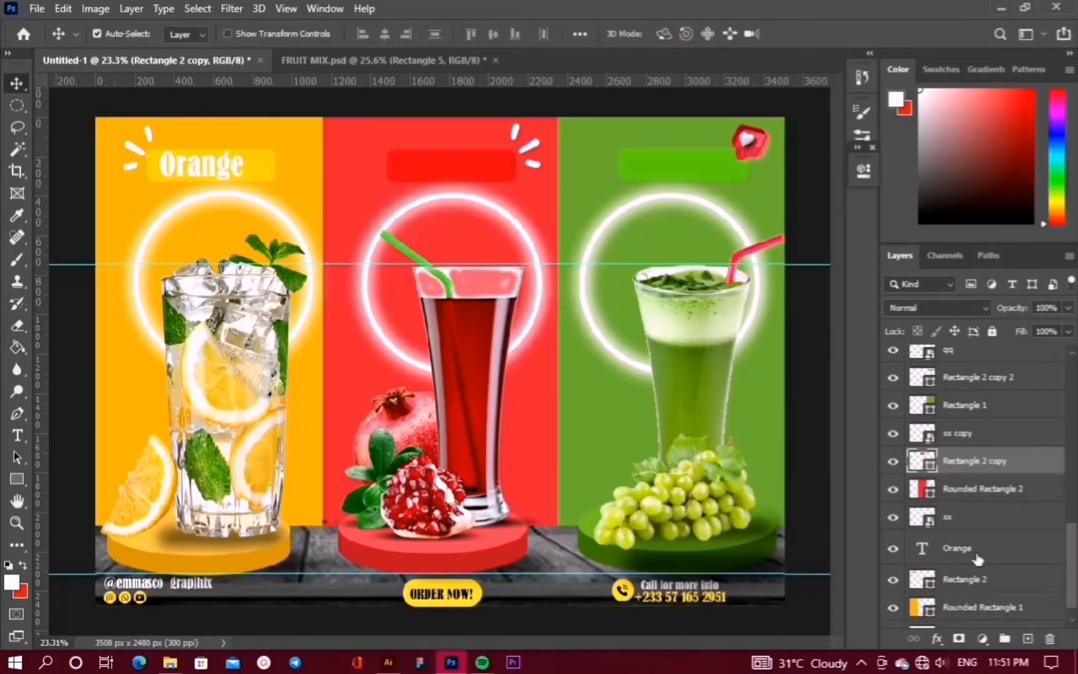
drag(977, 558, 950, 462)
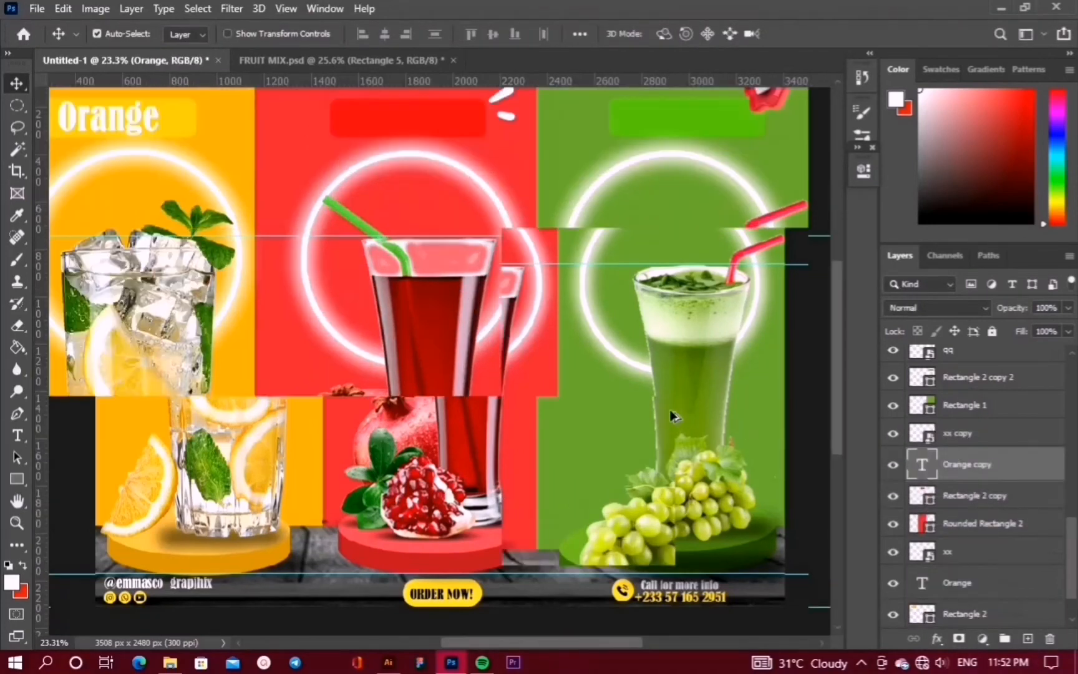
Centre the copied title on the red panel's label bar
scroll(669, 409, up, 1)
key(ctrl+t)
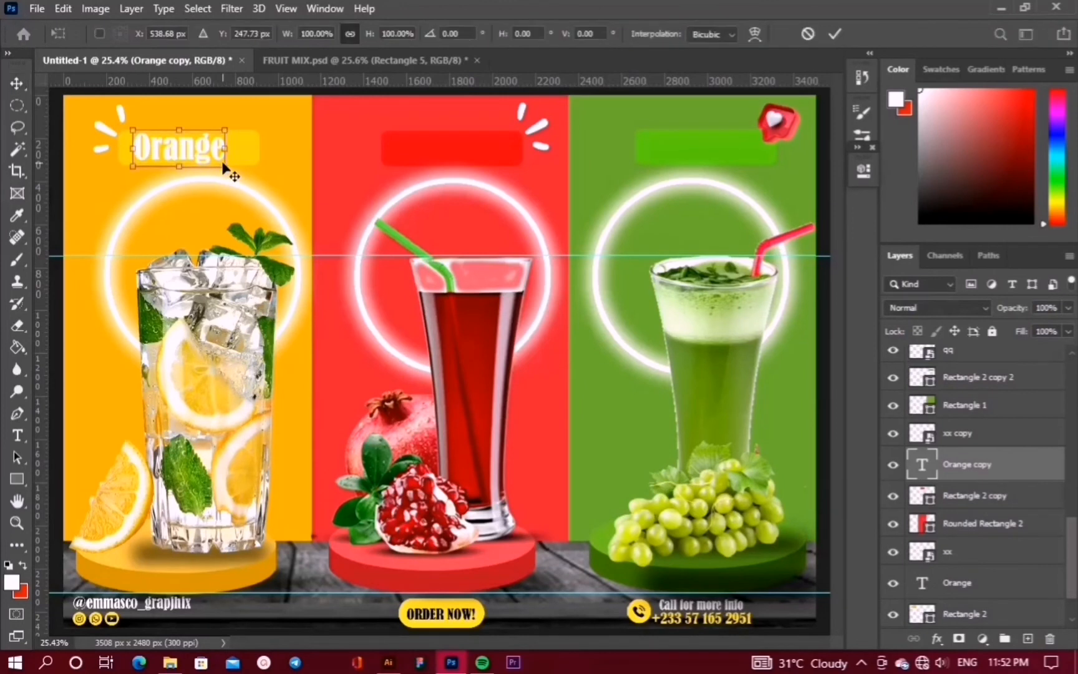
drag(174, 149, 442, 150)
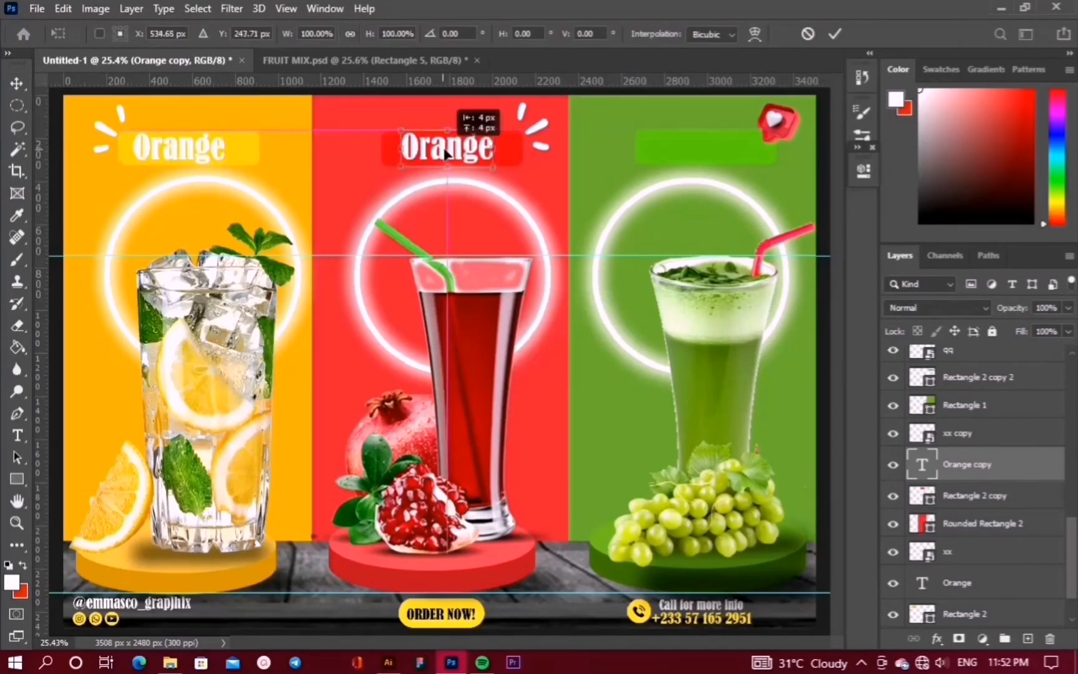
key(ctrl+z)
drag(180, 145, 449, 145)
click(834, 34)
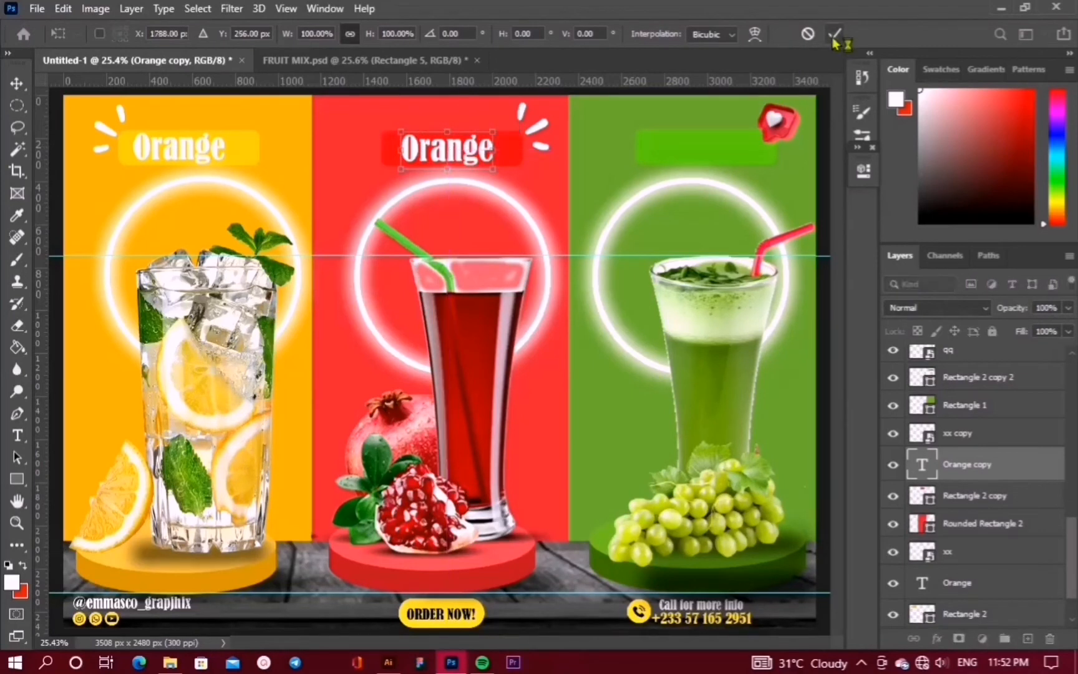
Change the copied title's text to 'Pomegranate' and bring up its properties
double_click(922, 464)
text(Pome)
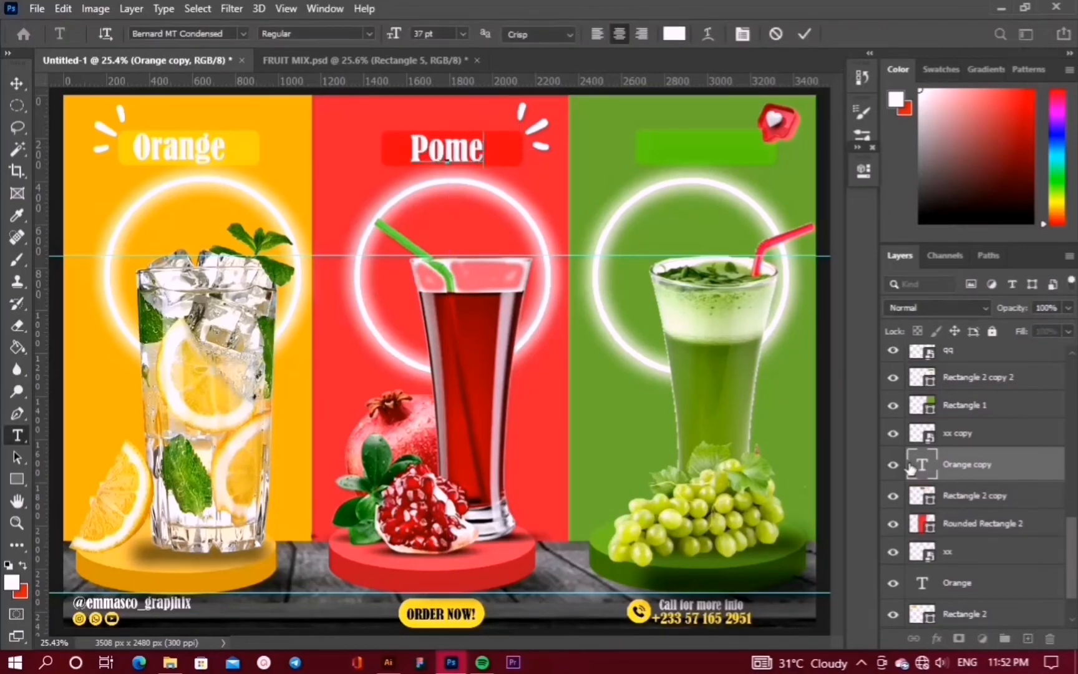
text(grana)
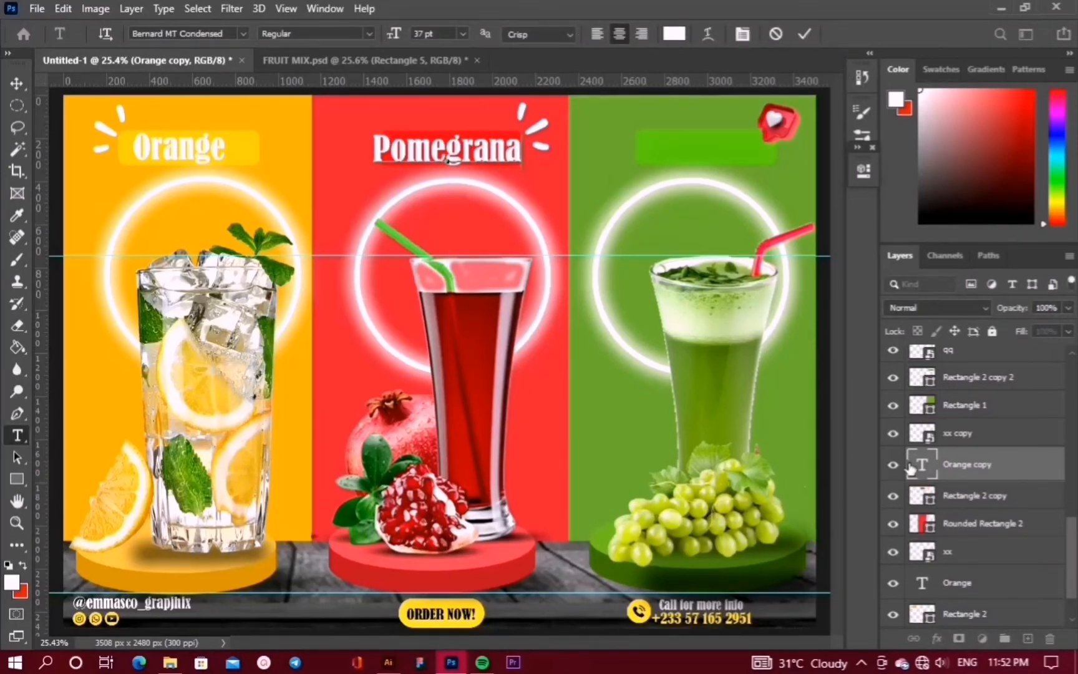
text(te)
click(804, 34)
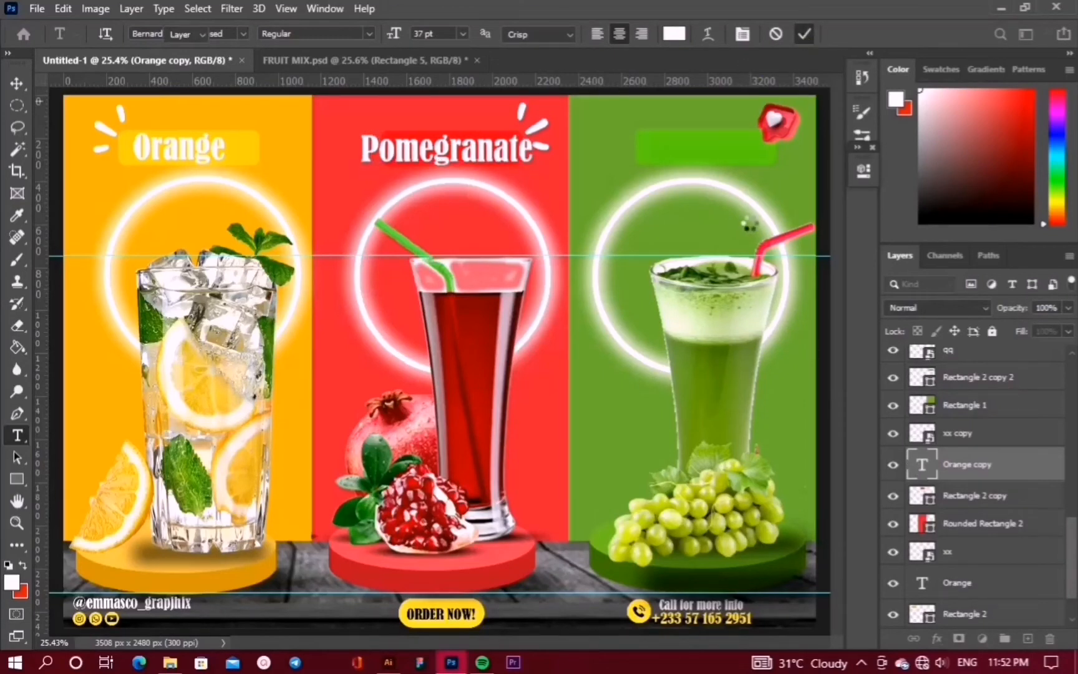
click(857, 178)
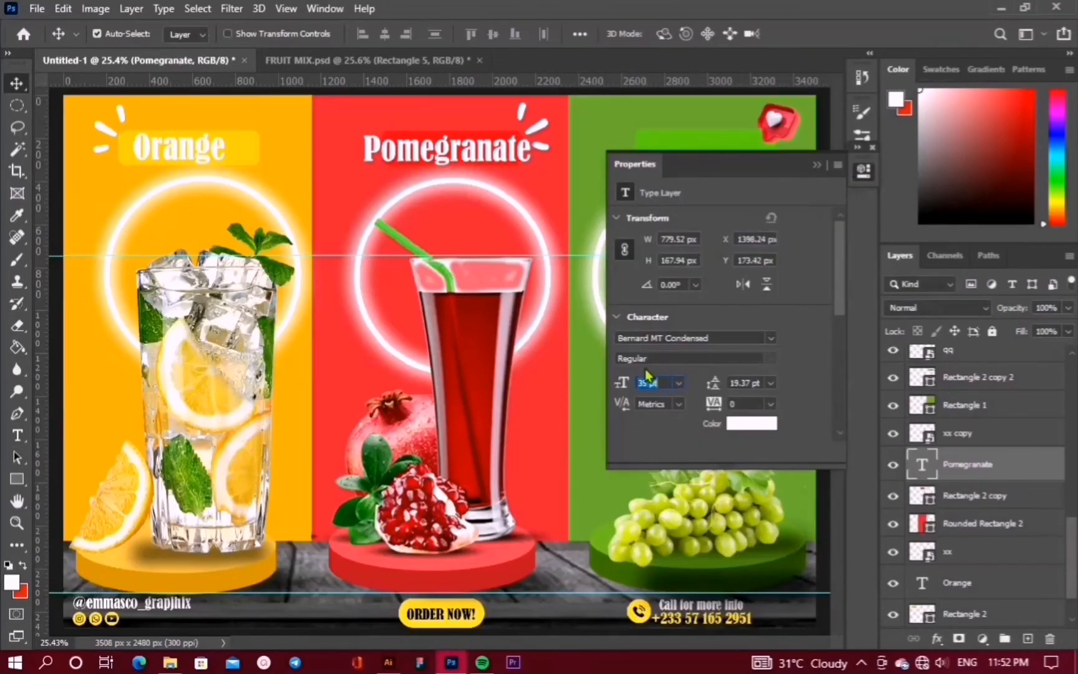
Try the Pomegranate title one point smaller, then restore its original size
key(Down)
key(Up)
click(817, 166)
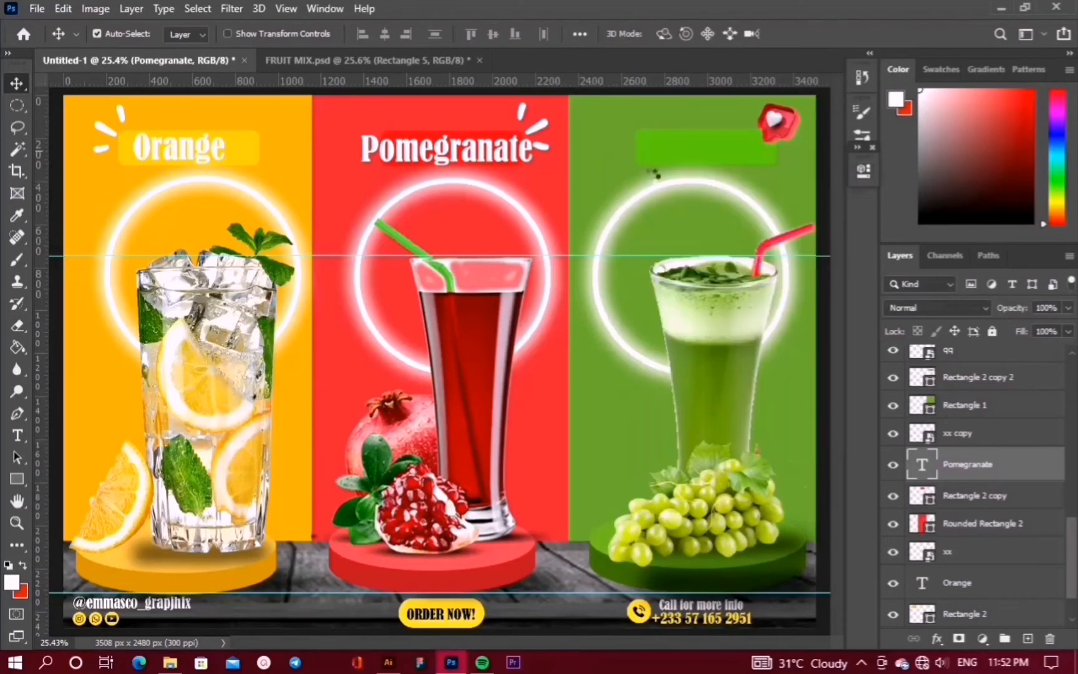
Stretch the red label box to about 119% width so it fits Pomegranate
click(991, 497)
key(ctrl+t)
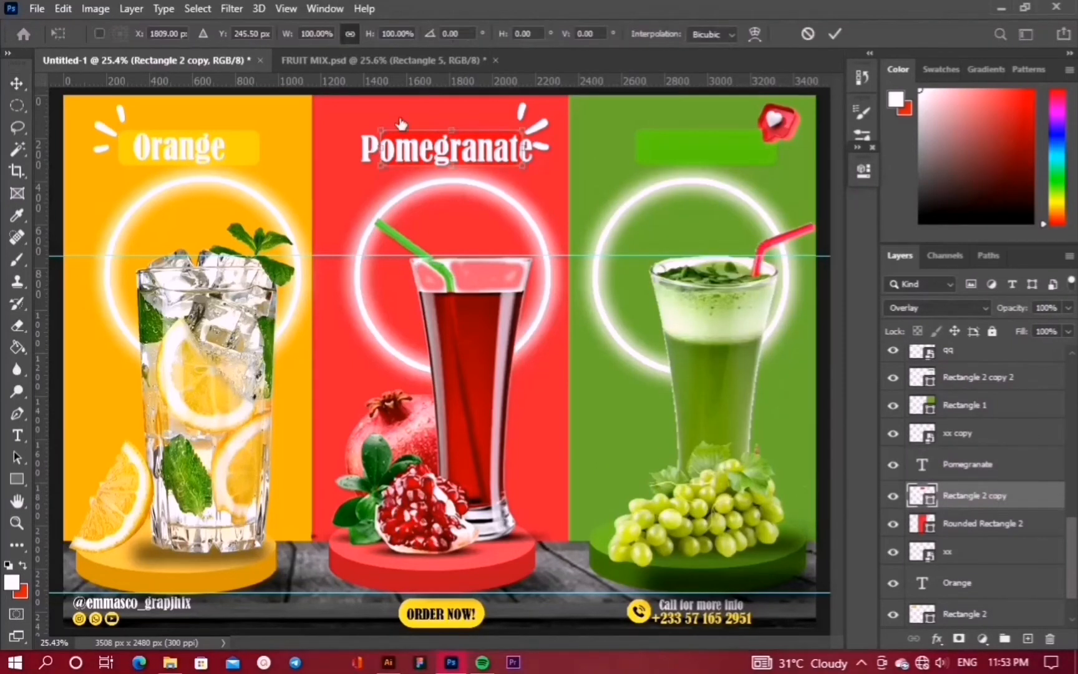
drag(496, 150, 536, 151)
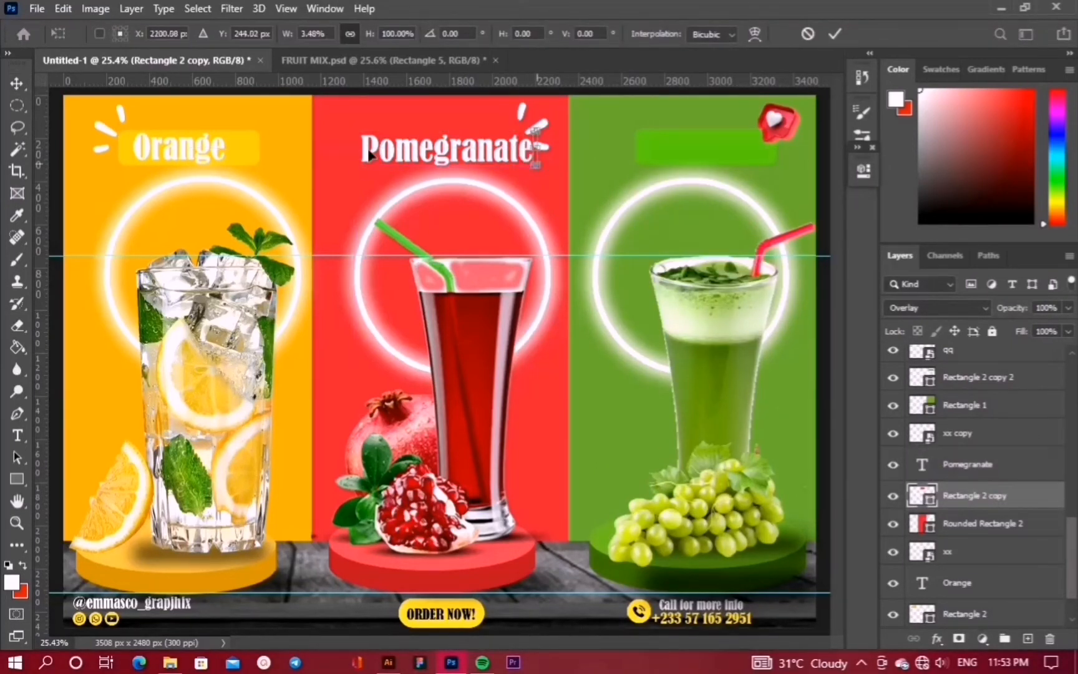
key(ctrl+z)
key(ctrl+z)
drag(374, 149, 354, 149)
key(ctrl+z)
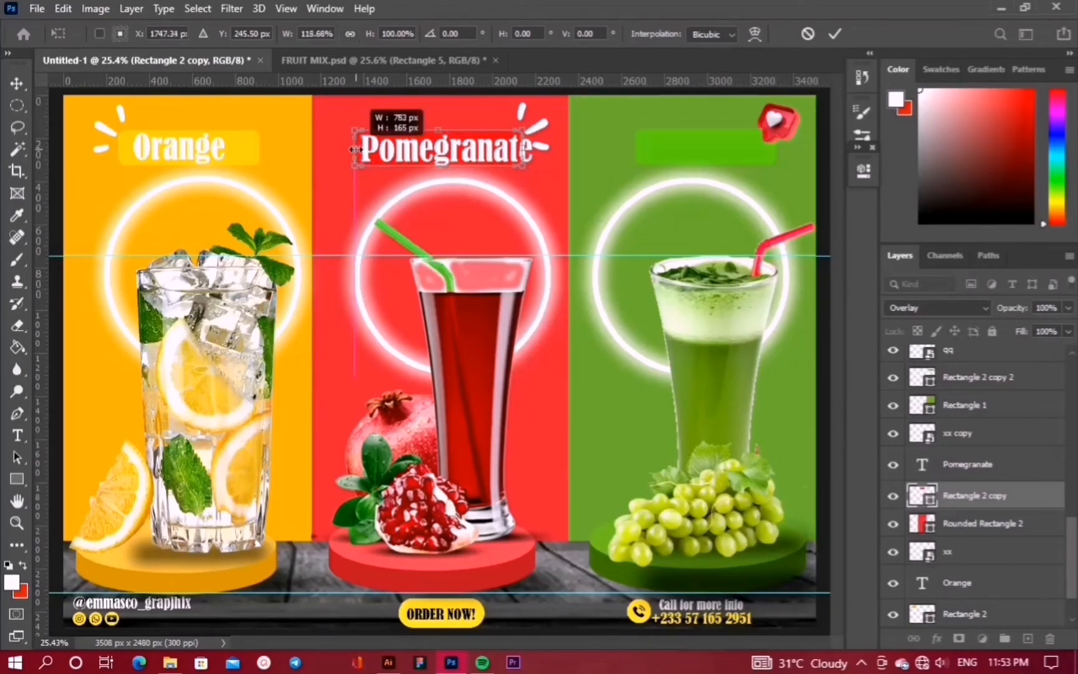
drag(522, 149, 551, 130)
key(ctrl+z)
key(Return)
click(725, 147)
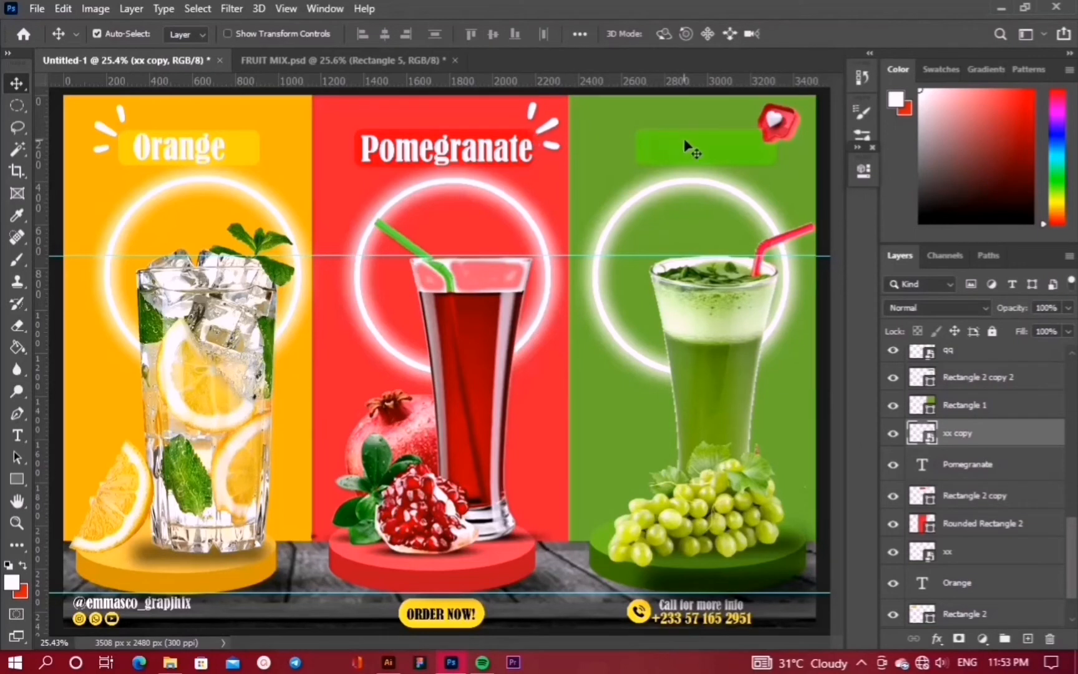
Duplicate the Pomegranate title and move the copy onto the green panel
click(711, 154)
click(444, 158)
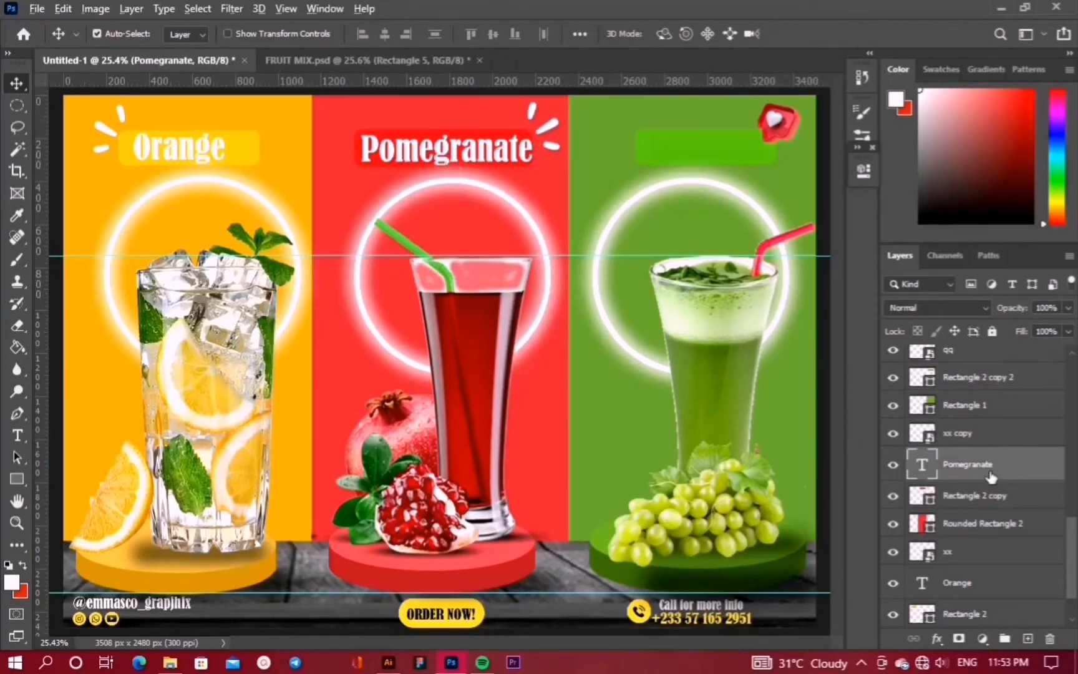
drag(992, 477, 963, 373)
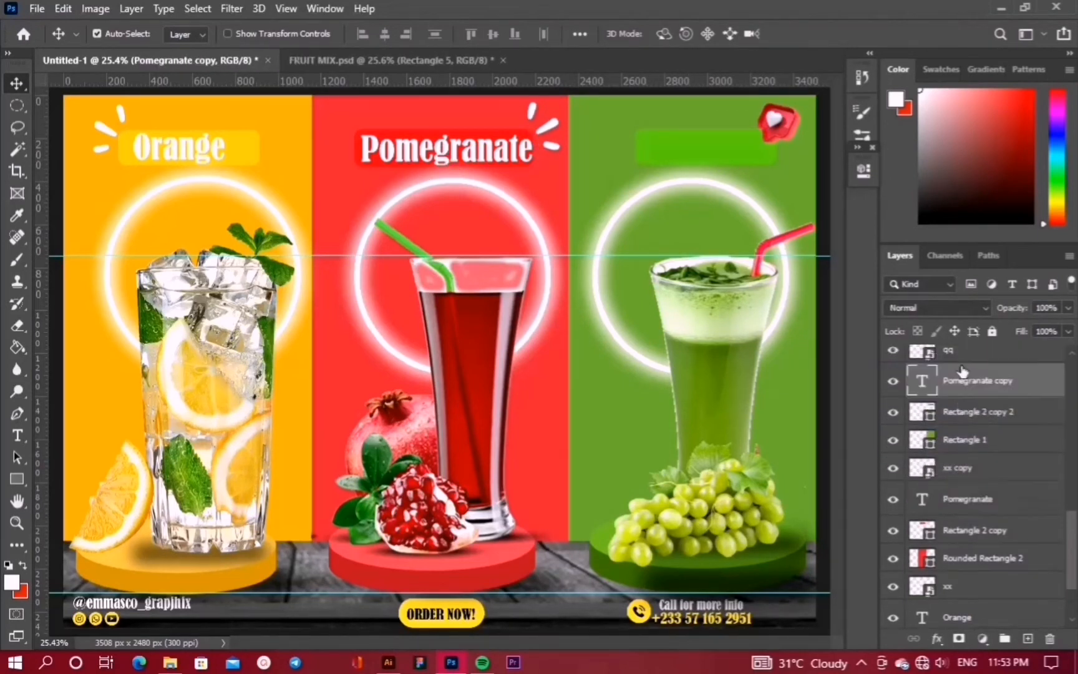
key(ctrl+t)
drag(479, 147, 719, 161)
Change the copy's text to 'Grape' and centre it on the green label box
double_click(922, 383)
text(Grape)
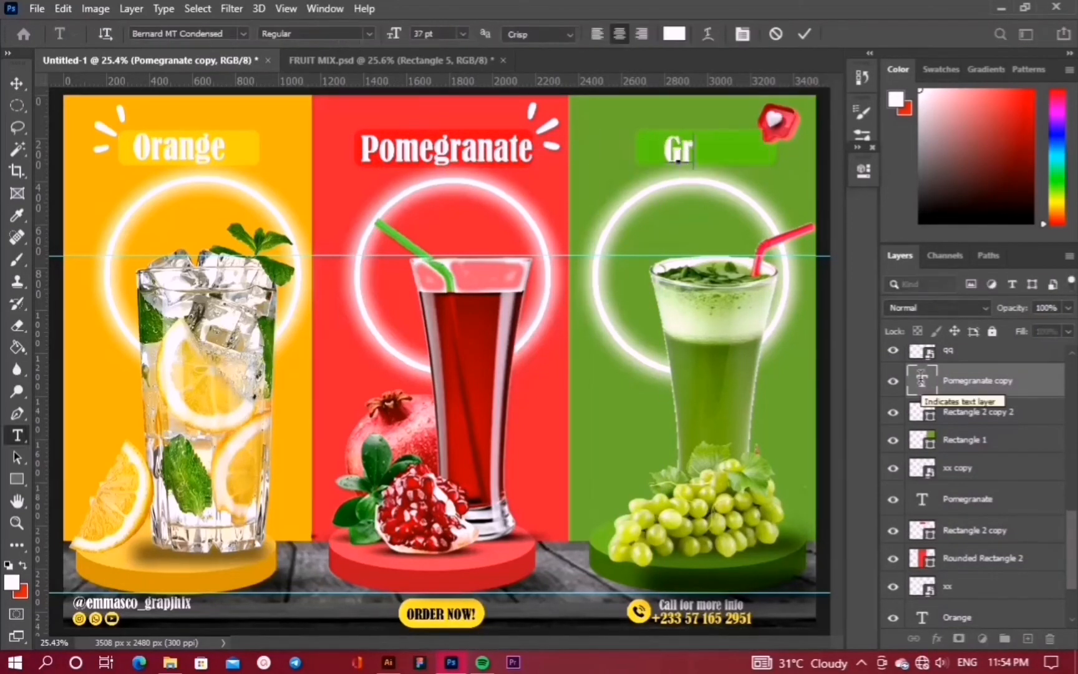
click(809, 32)
key(v)
drag(696, 151, 722, 149)
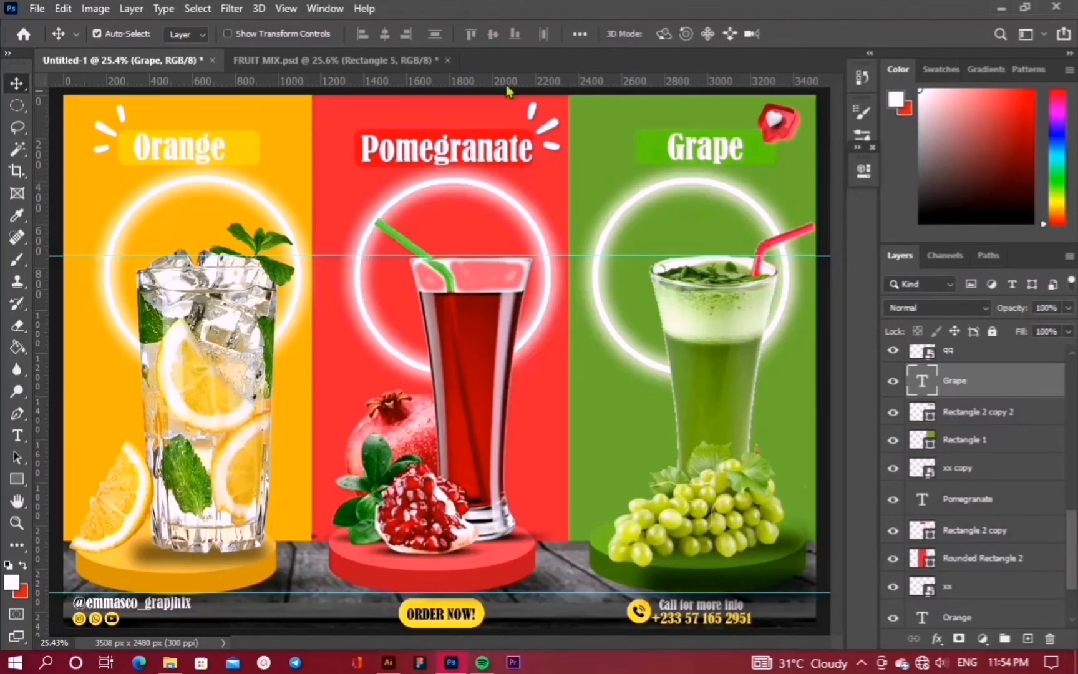
click(310, 392)
click(37, 9)
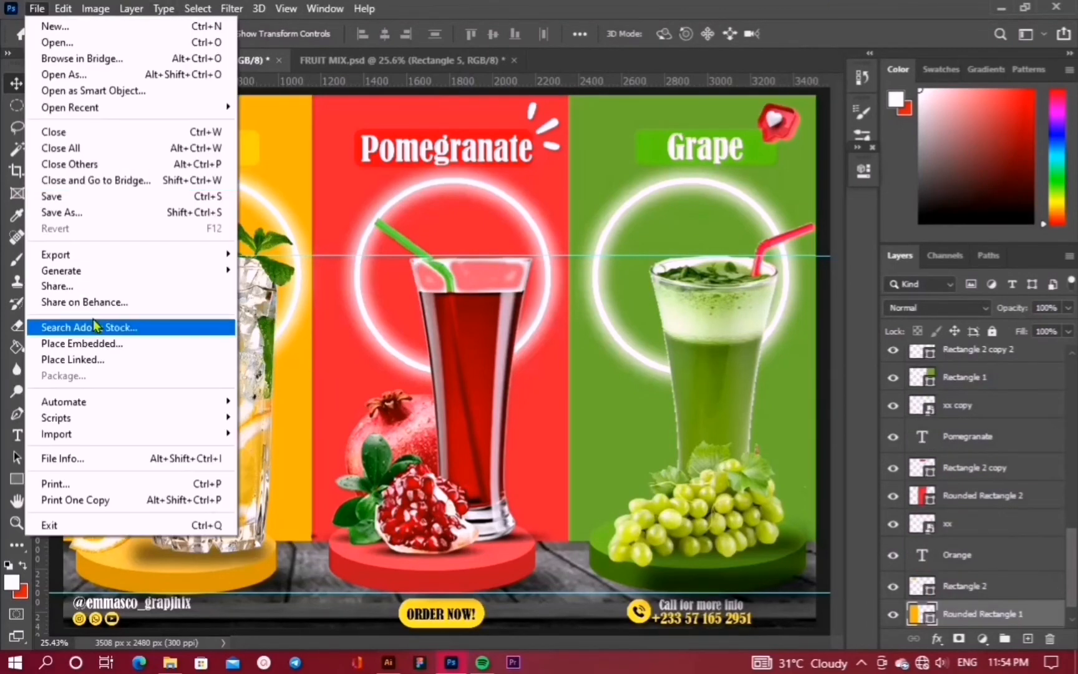
click(106, 341)
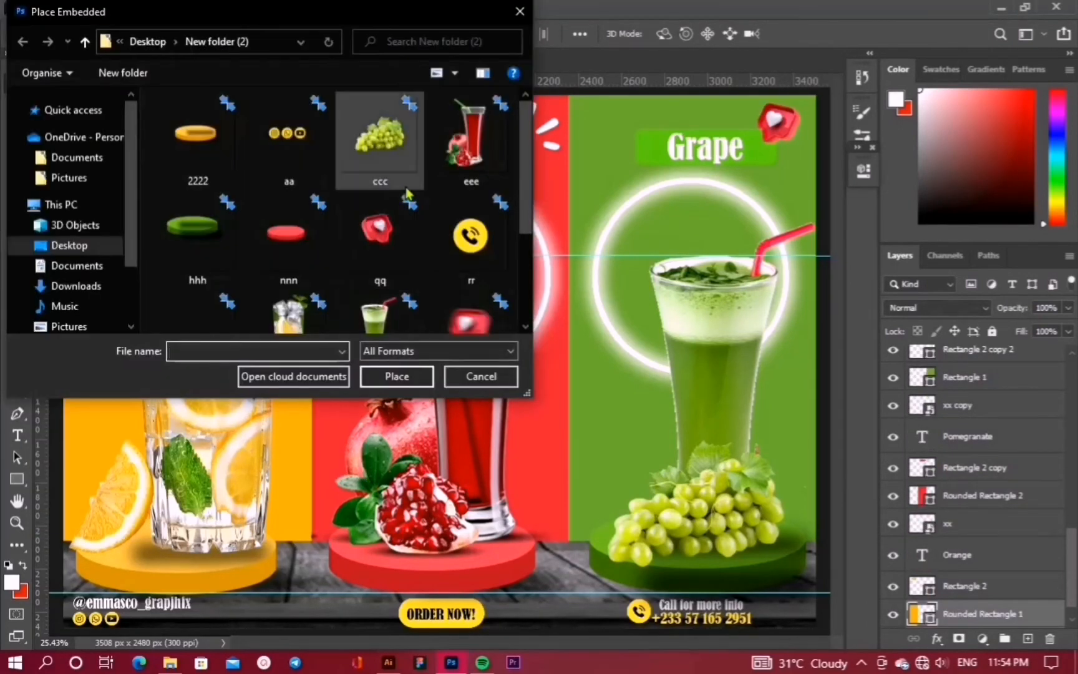
scroll(399, 192, down, 3)
scroll(409, 198, up, 1)
scroll(409, 198, up, 2)
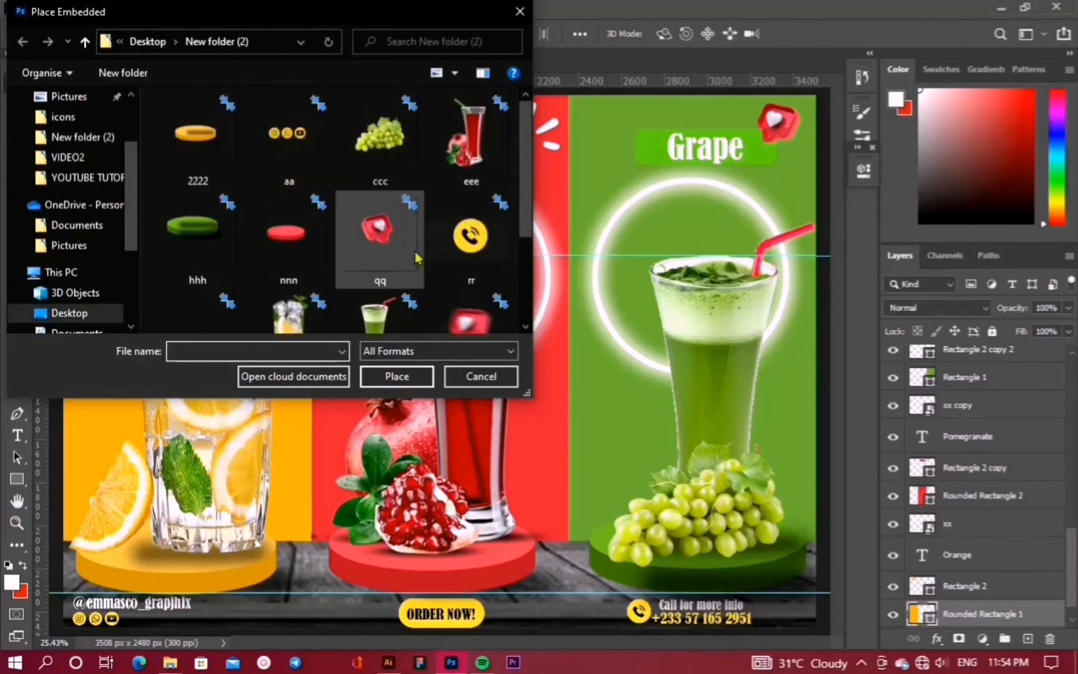
scroll(382, 218, down, 3)
scroll(382, 218, up, 2)
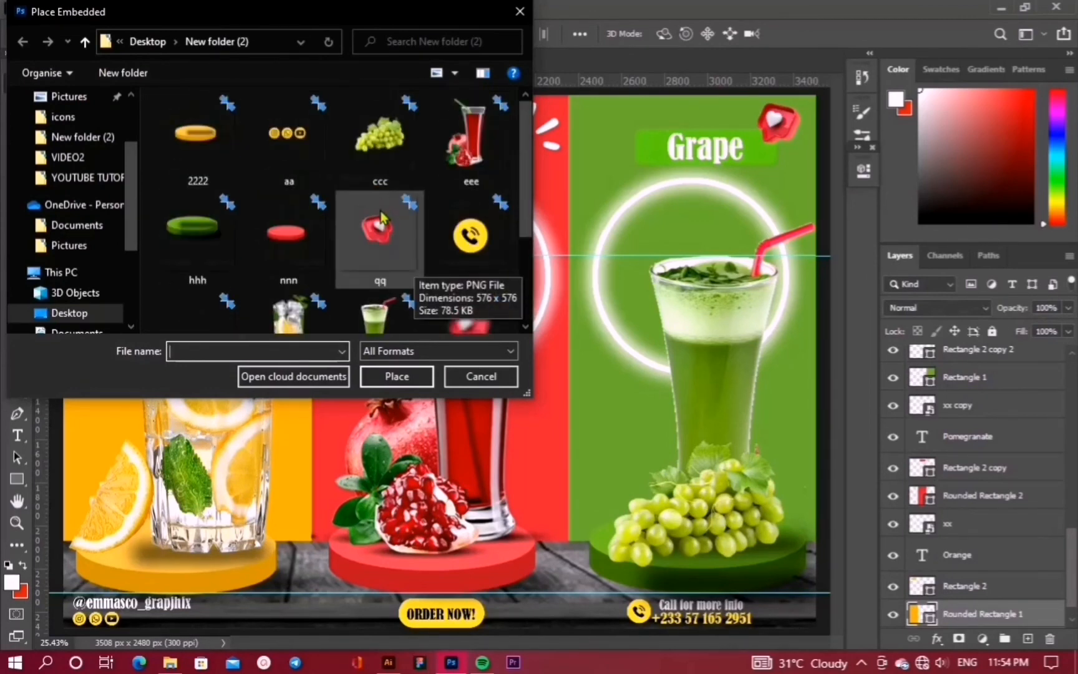
click(520, 11)
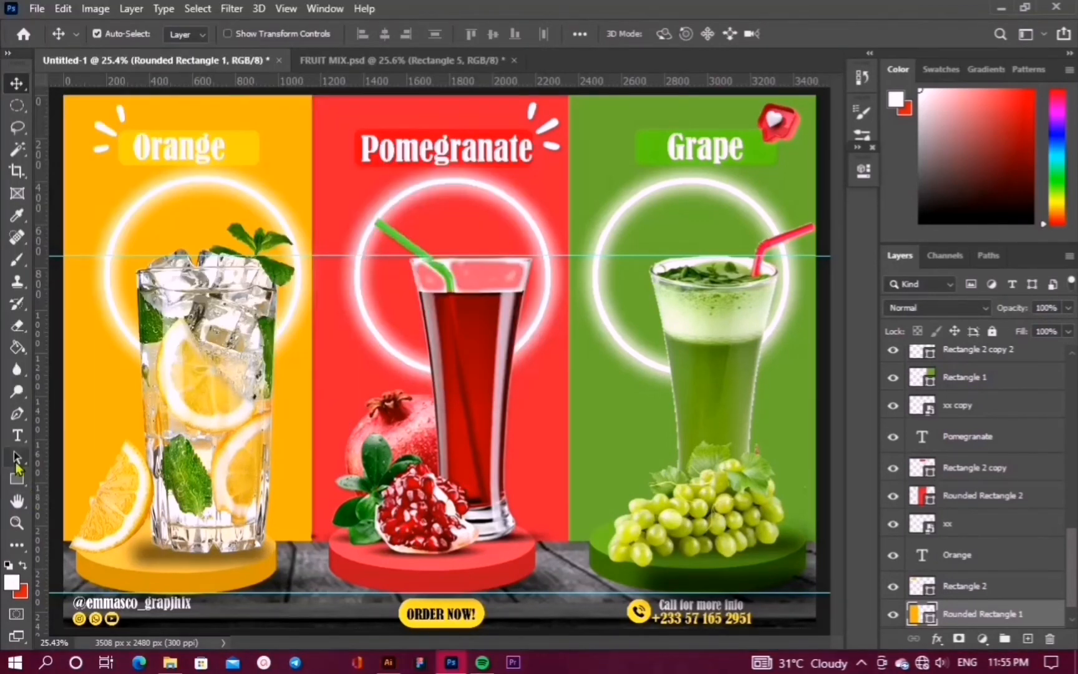
key(t)
Type a white 37 pt 'SAVE UPTO' line at the orange–red border and raise its layer above the panels
click(1028, 639)
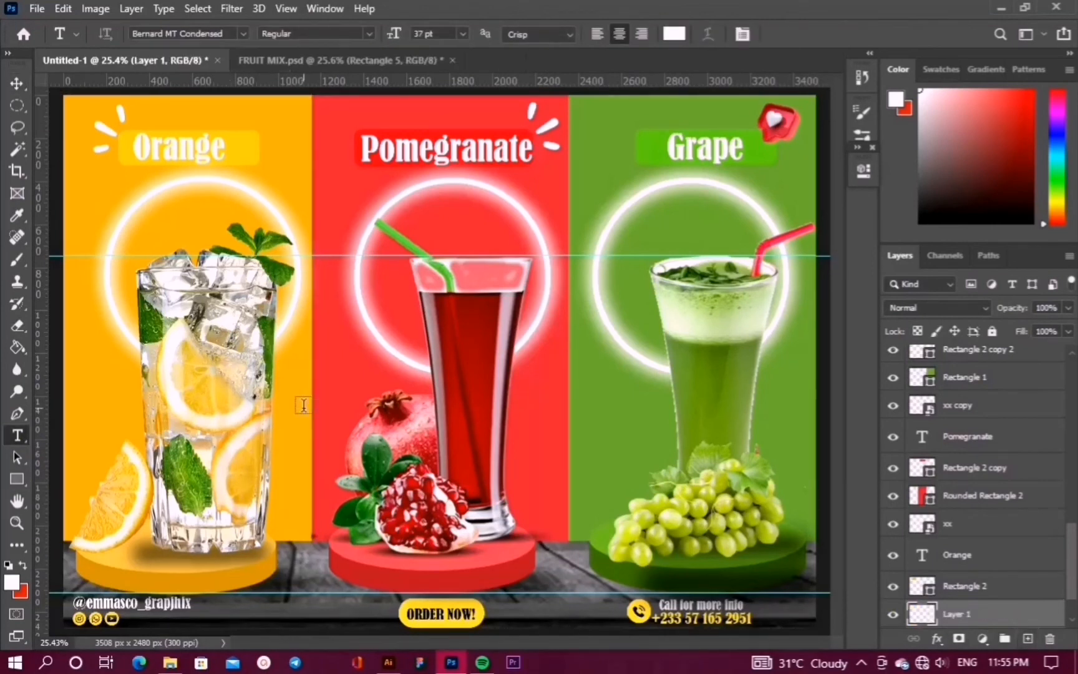
click(304, 405)
key(BackSpace)
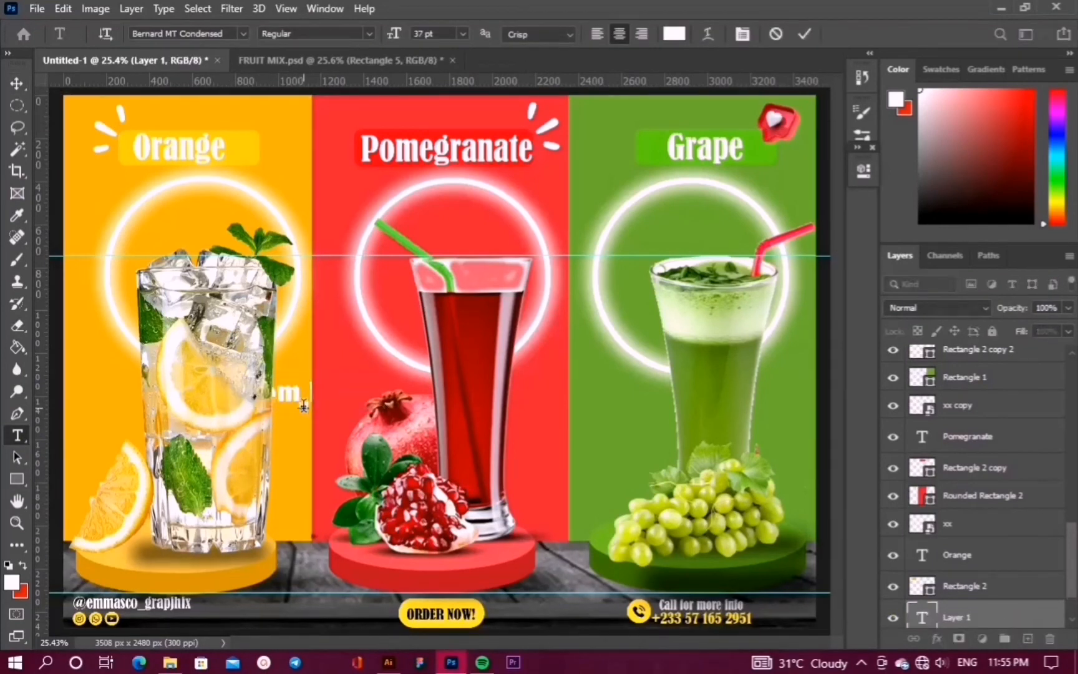
text(SAVE 50%)
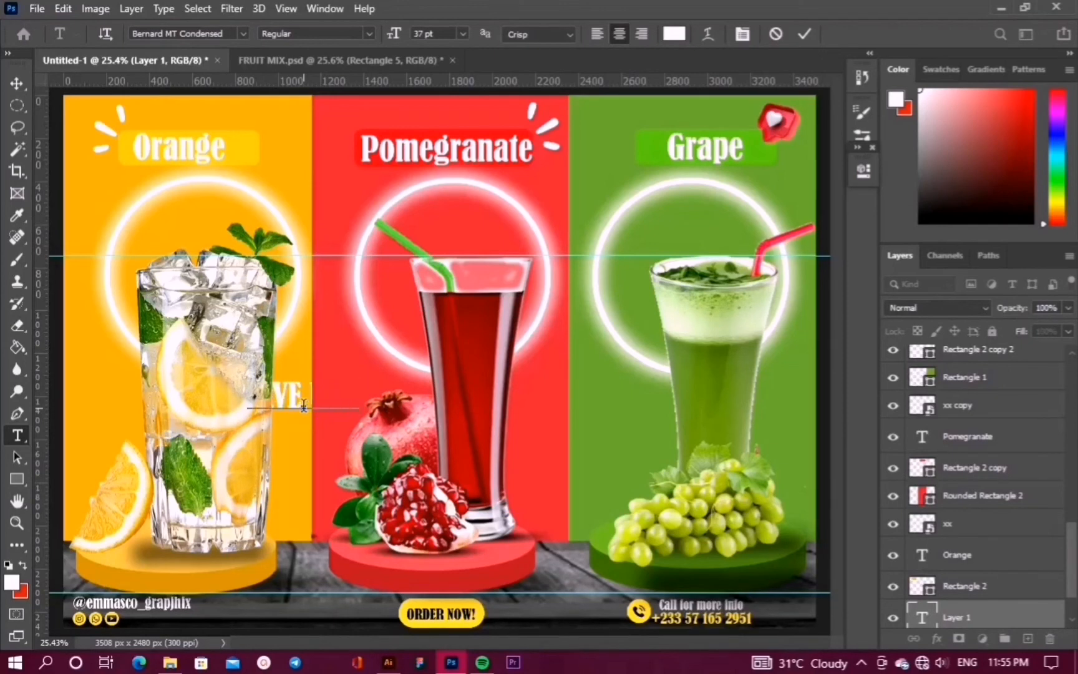
key(BackSpace)
key(BackSpace)
key(BackSpace)
key(BackSpace)
key(BackSpace)
key(BackSpace)
key(BackSpace)
key(BackSpace)
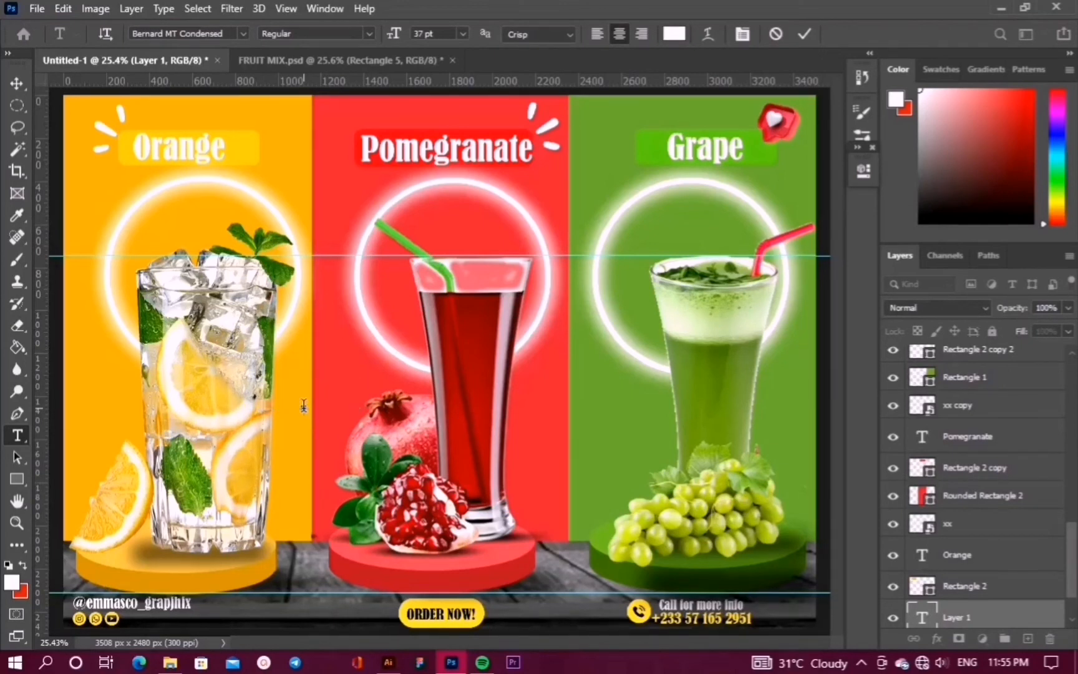
text(V)
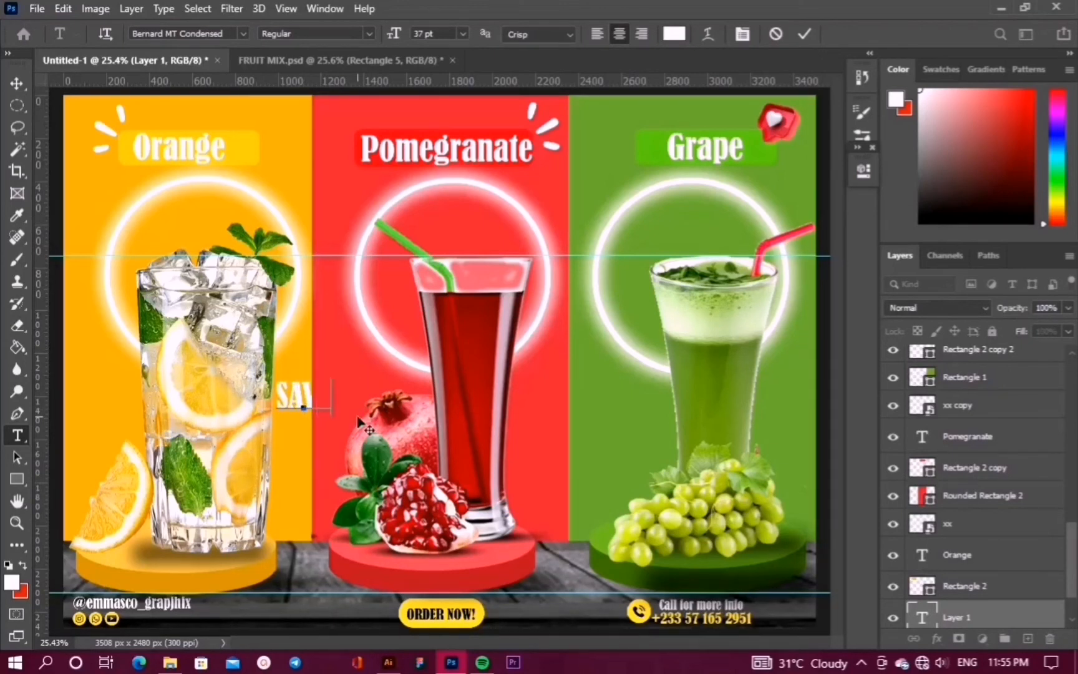
text(E 50)
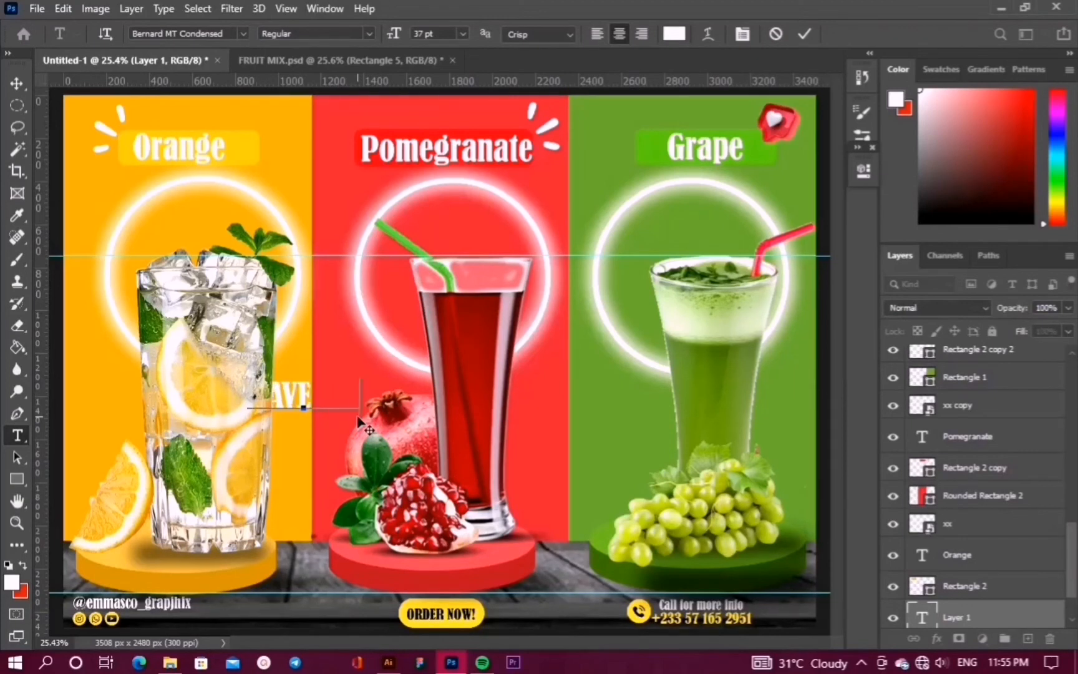
text(O)
click(805, 33)
drag(979, 620, 965, 402)
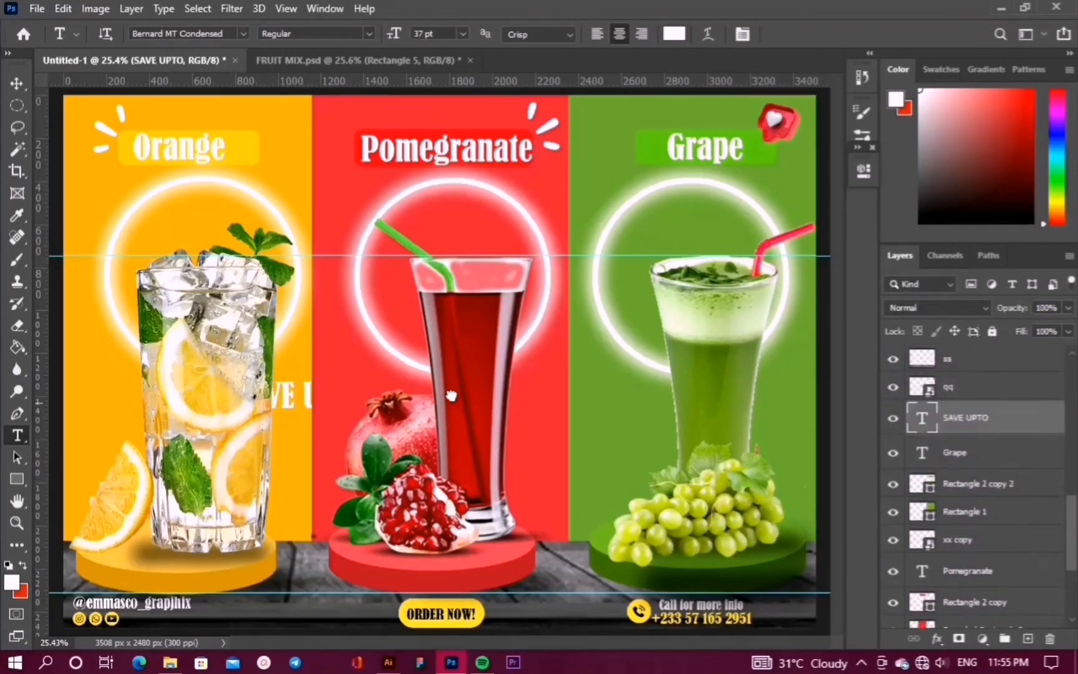
click(863, 170)
Apply Berlin Sans FB to SAVE UPTO and shrink it from 35 to 29 to 16 pt
click(771, 338)
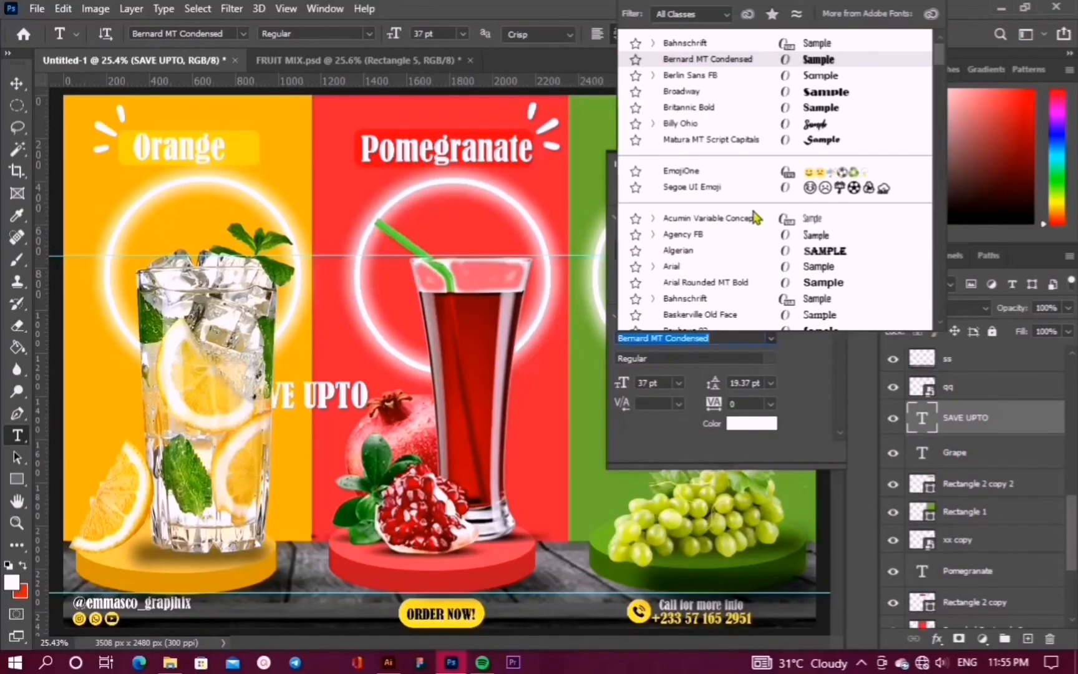
click(717, 77)
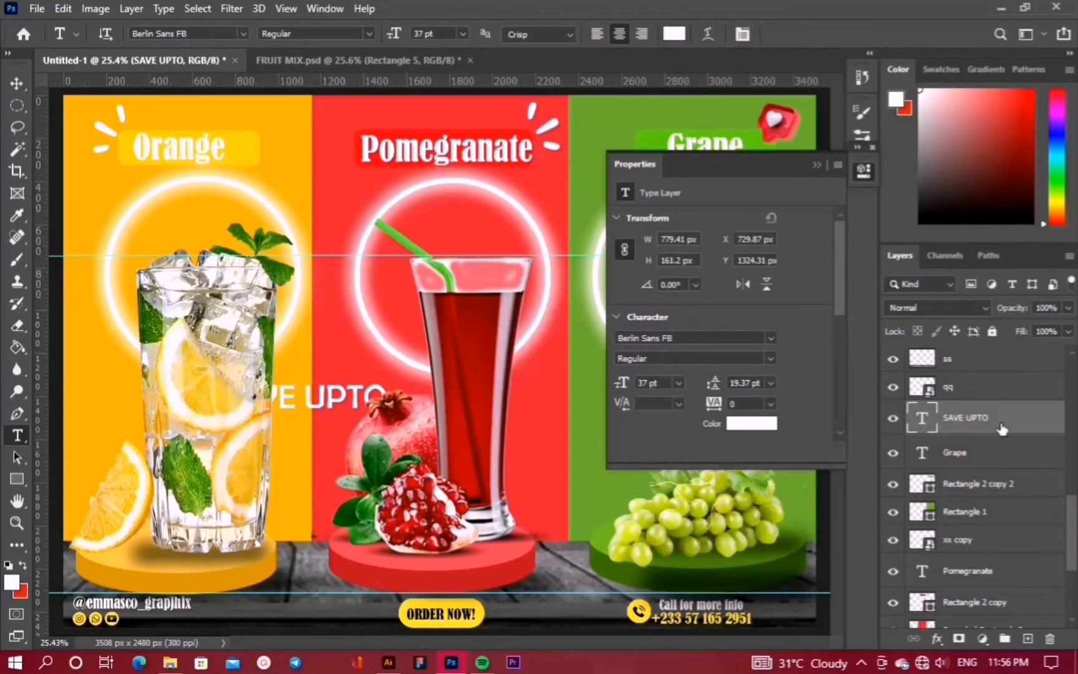
drag(1002, 429, 971, 349)
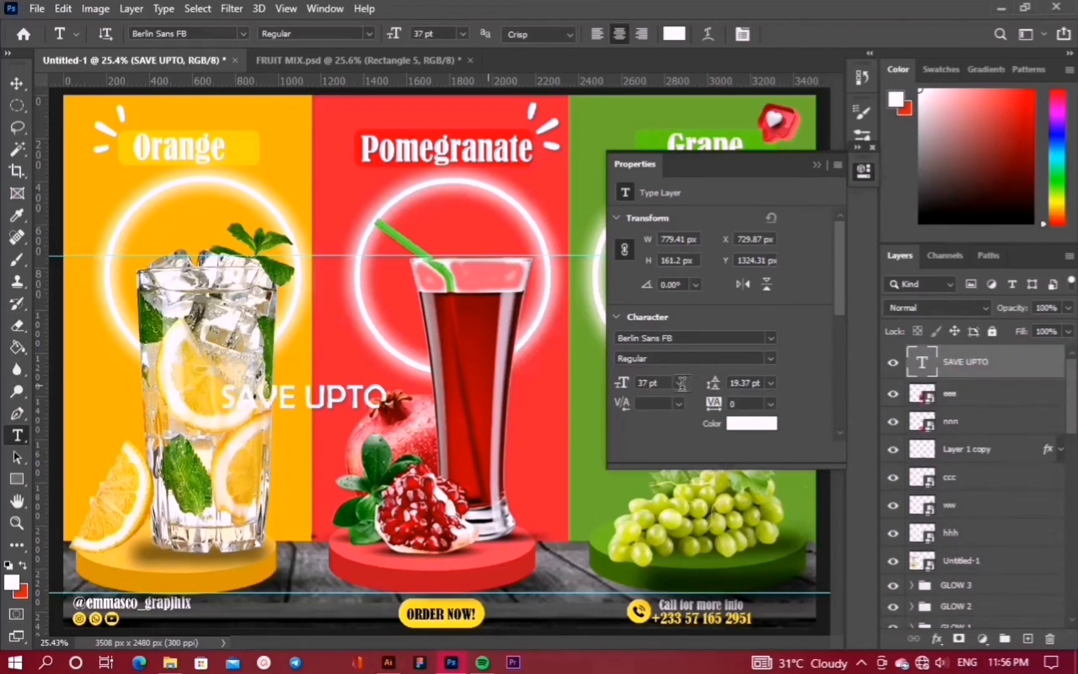
text(35)
key(Return)
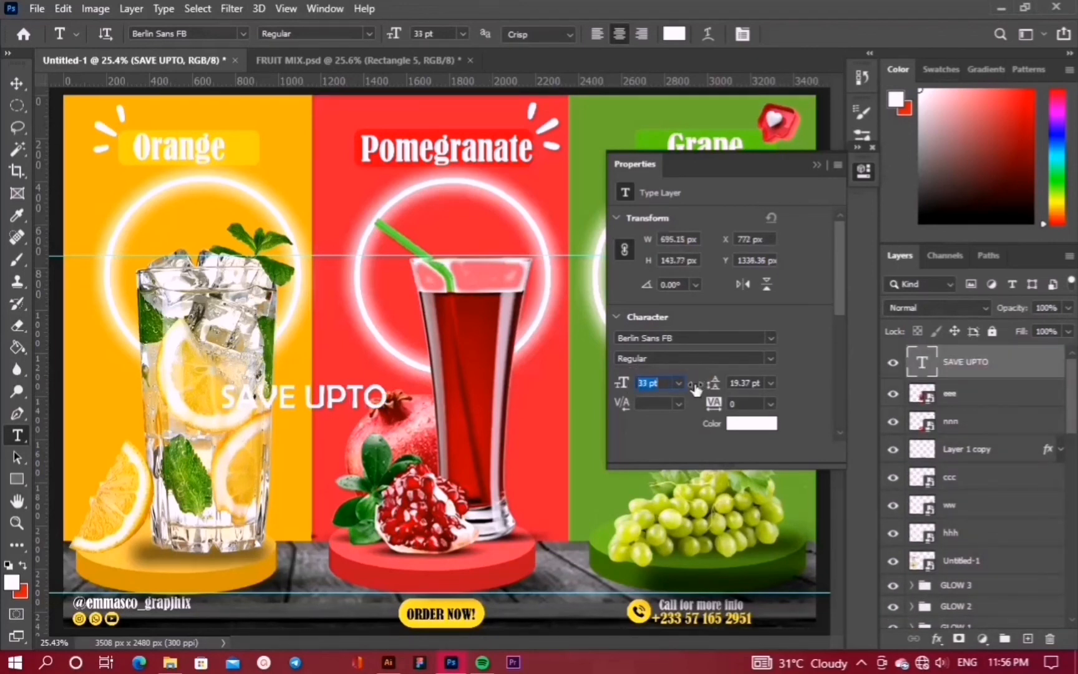
text(29)
key(Return)
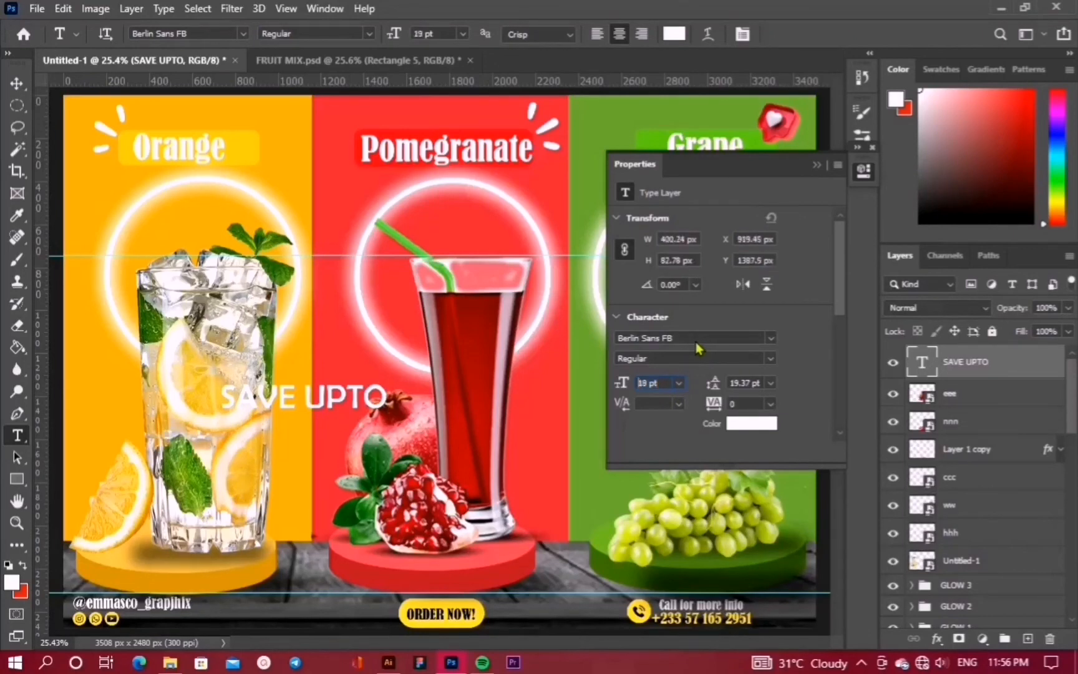
text(16)
key(Return)
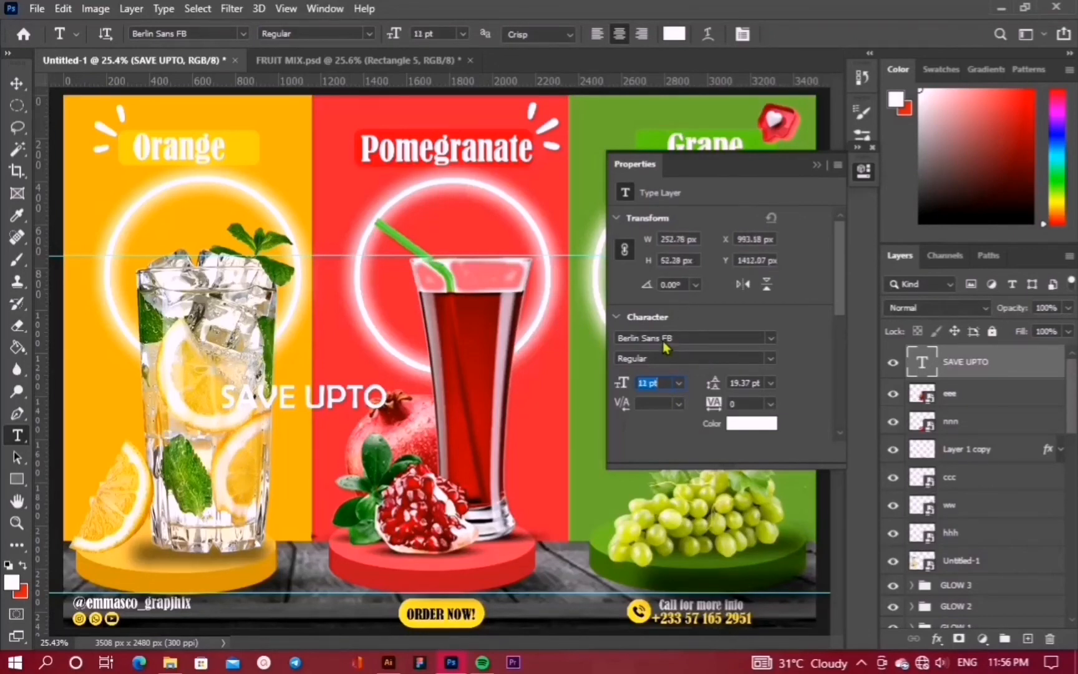
Bring the size back to 16 pt and keep Berlin Sans FB as the font
scroll(665, 345, down, 1)
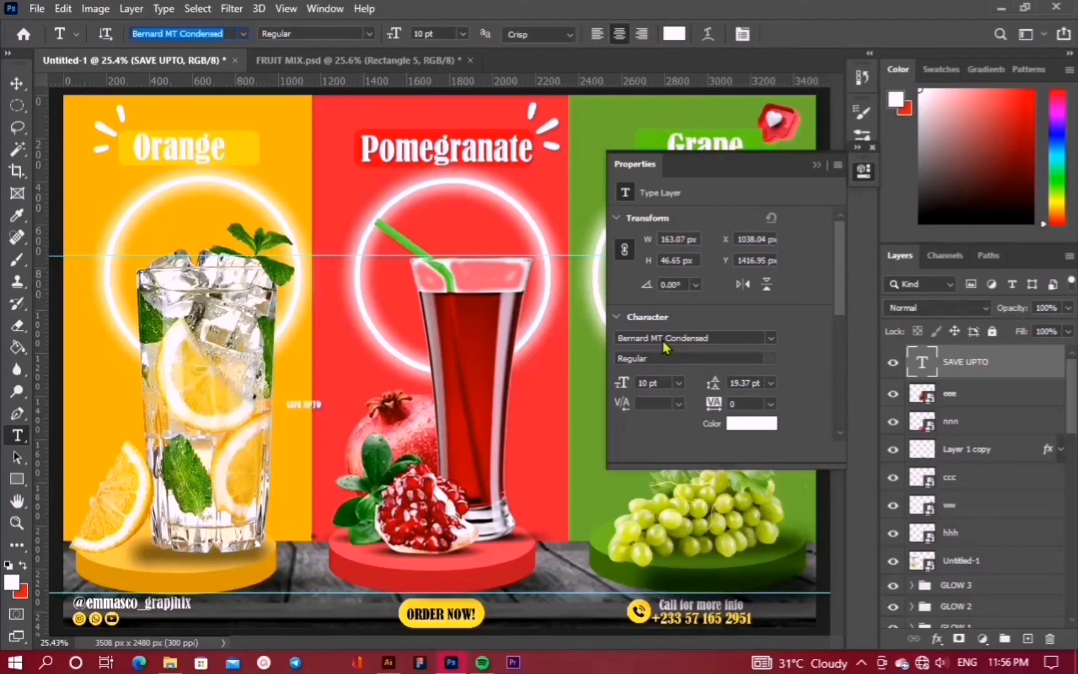
drag(622, 383, 626, 383)
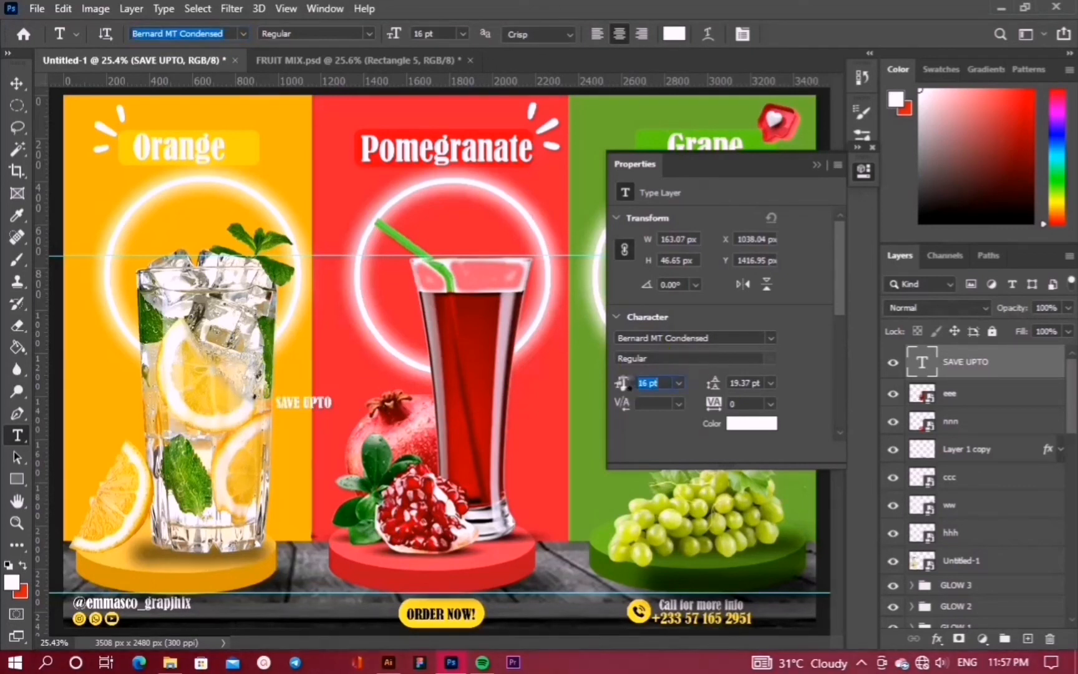
click(771, 337)
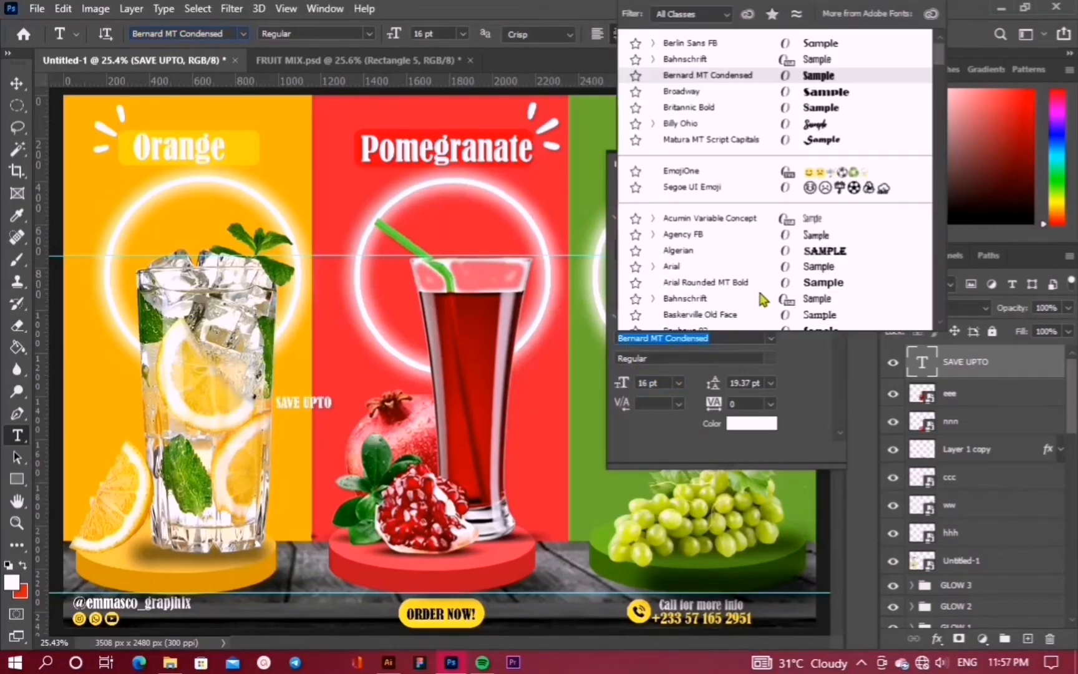
click(704, 45)
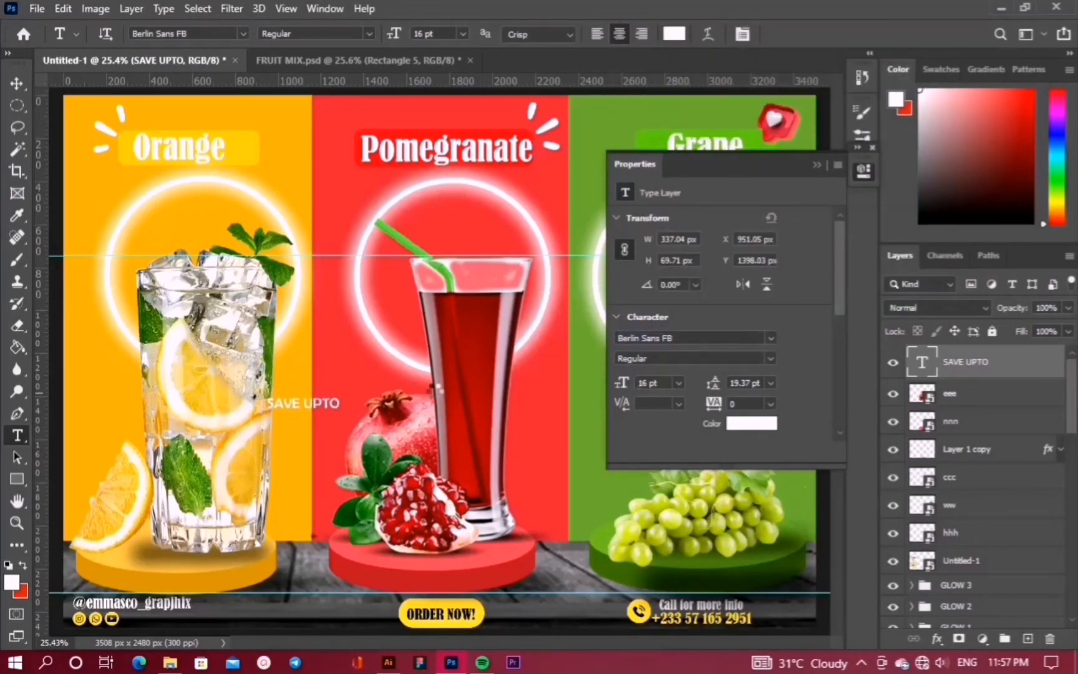
Move the SAVE UPTO text up and right onto the orange–red panel border
key(v)
drag(435, 388, 437, 394)
key(shift+Right)
key(shift+Right)
key(shift+Right)
key(shift+Right)
key(shift+Right)
key(shift+Up)
key(shift+Up)
key(shift+Up)
key(shift+Up)
key(shift+Up)
key(shift+Up)
key(shift+Up)
key(shift+Up)
key(shift+Up)
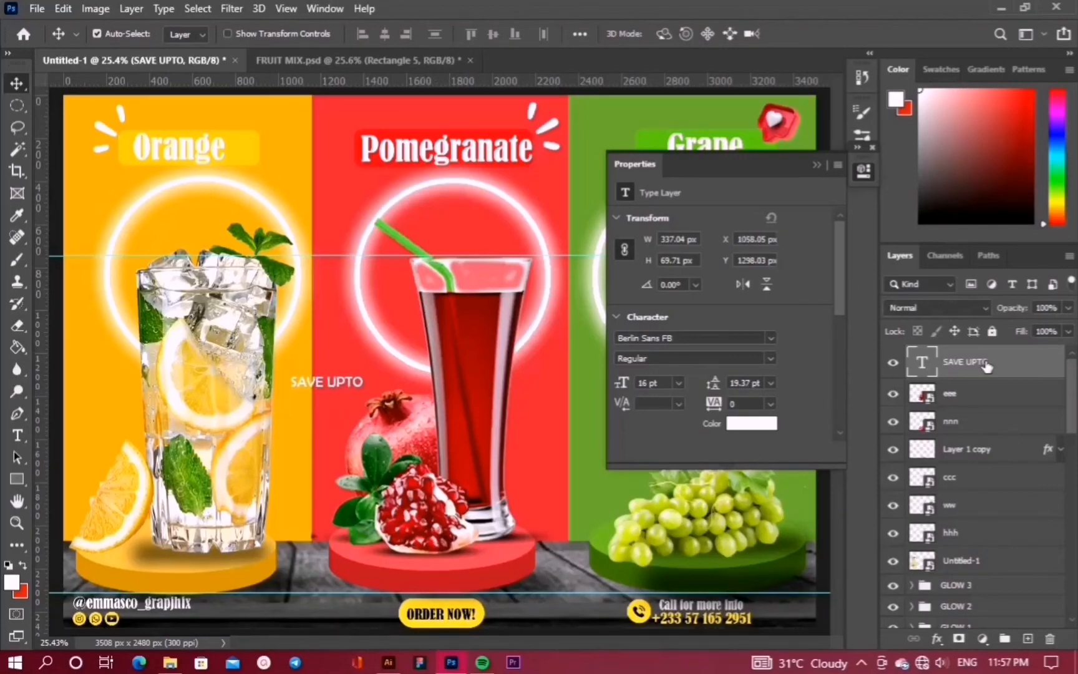
Duplicate SAVE UPTO below itself and retype the copy as '40%'
key(ctrl+j)
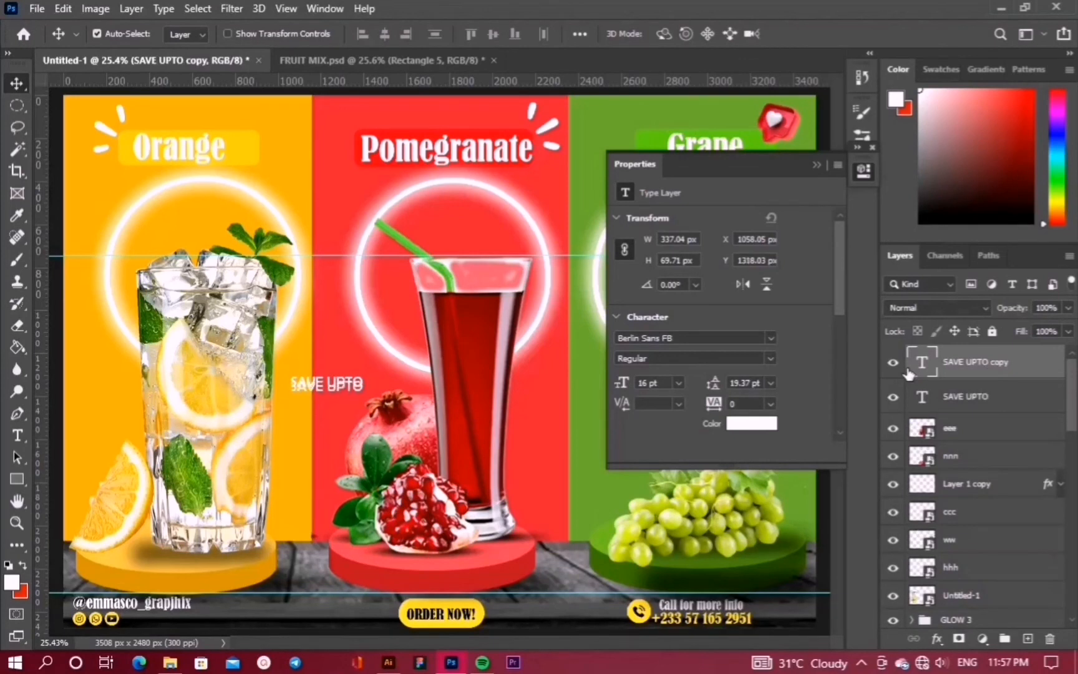
key(shift+Down)
key(shift+Down)
key(shift+Down)
key(shift+Down)
key(shift+Down)
key(shift+Down)
key(shift+Down)
key(shift+Down)
double_click(918, 367)
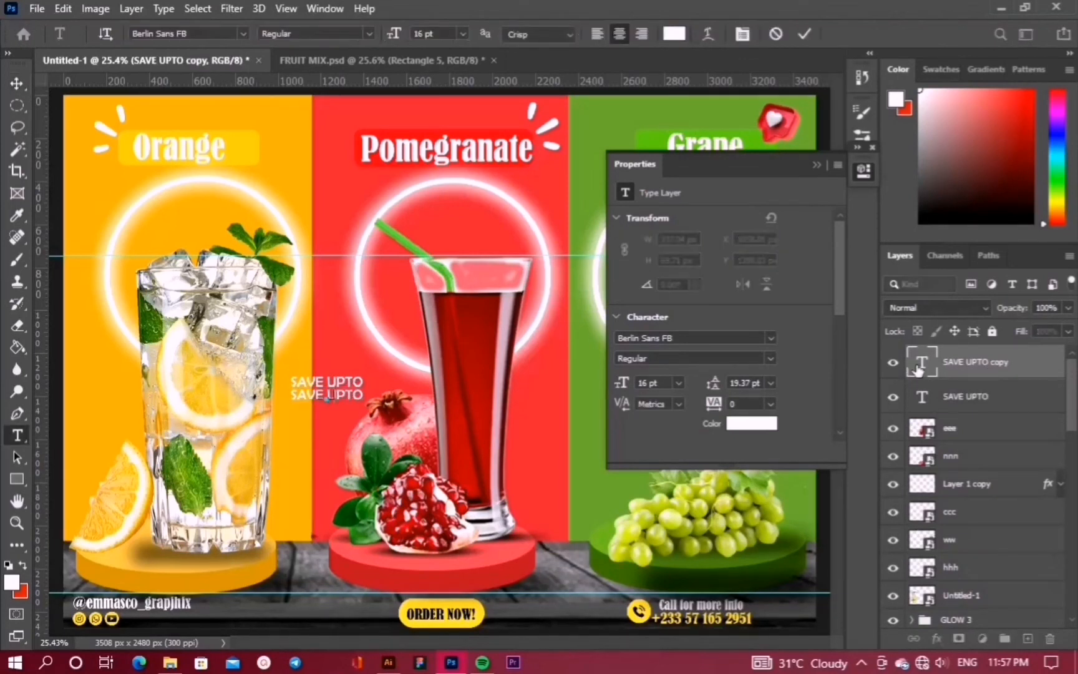
text(40%)
key(ctrl+Return)
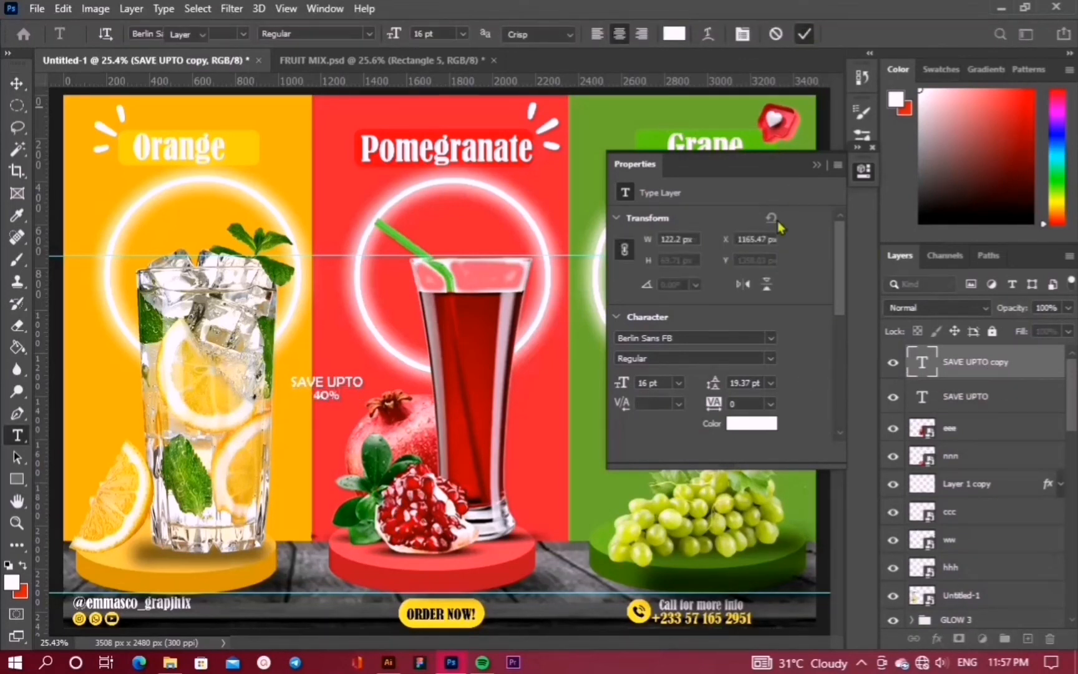
key(v)
Set the 40% text to Bauhaus 93 at 26 pt
click(772, 338)
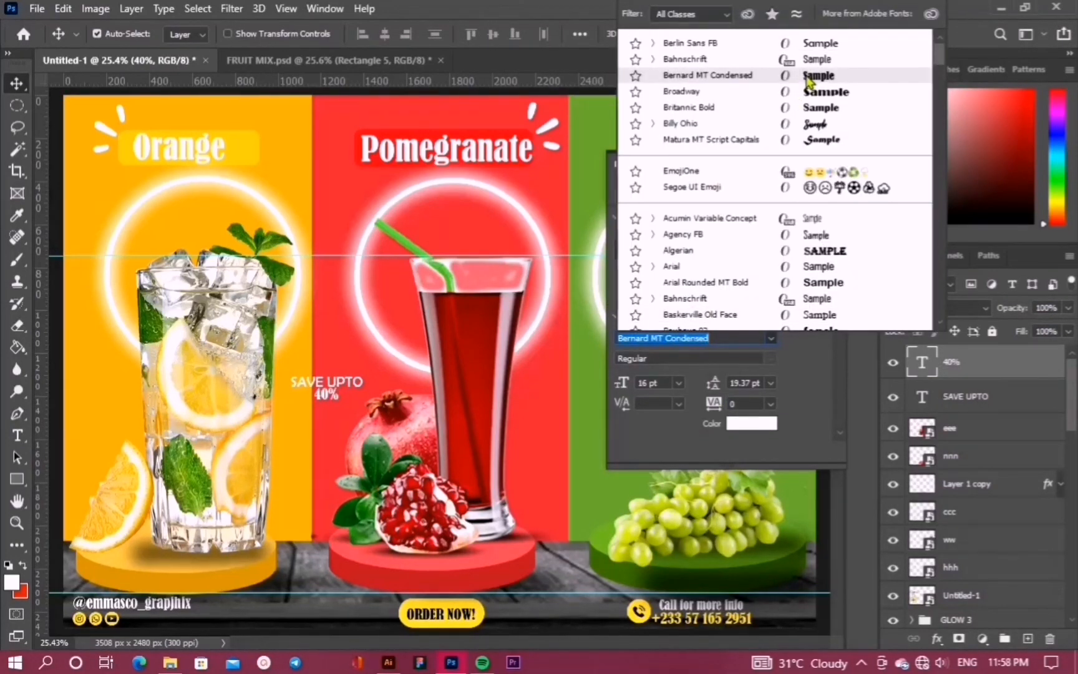
click(822, 309)
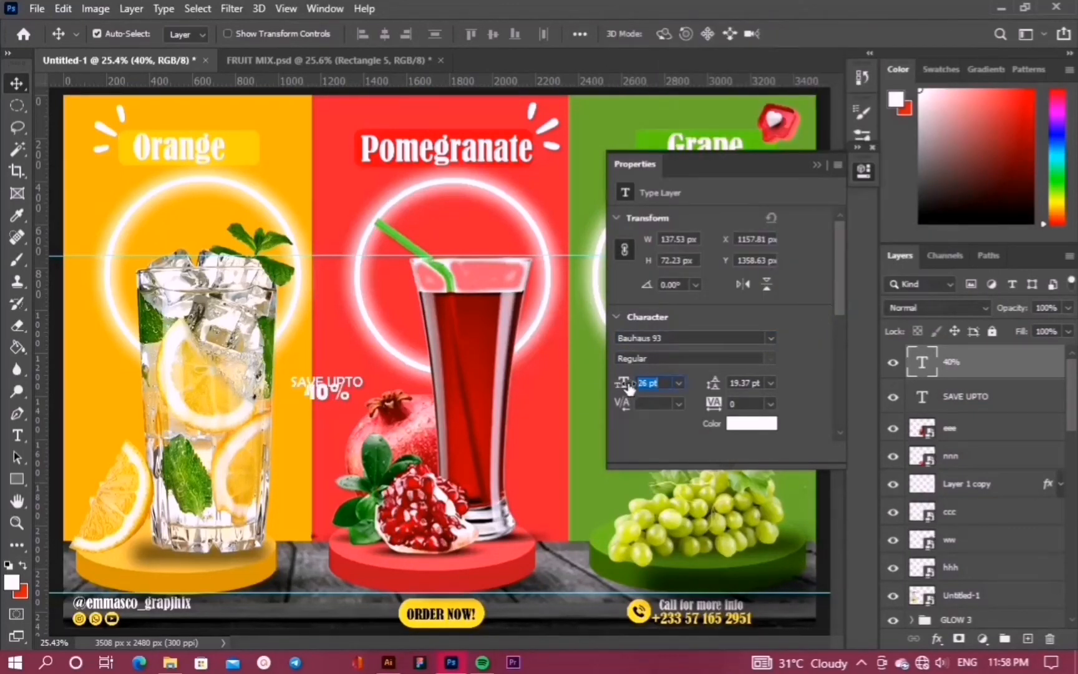
drag(310, 398, 310, 400)
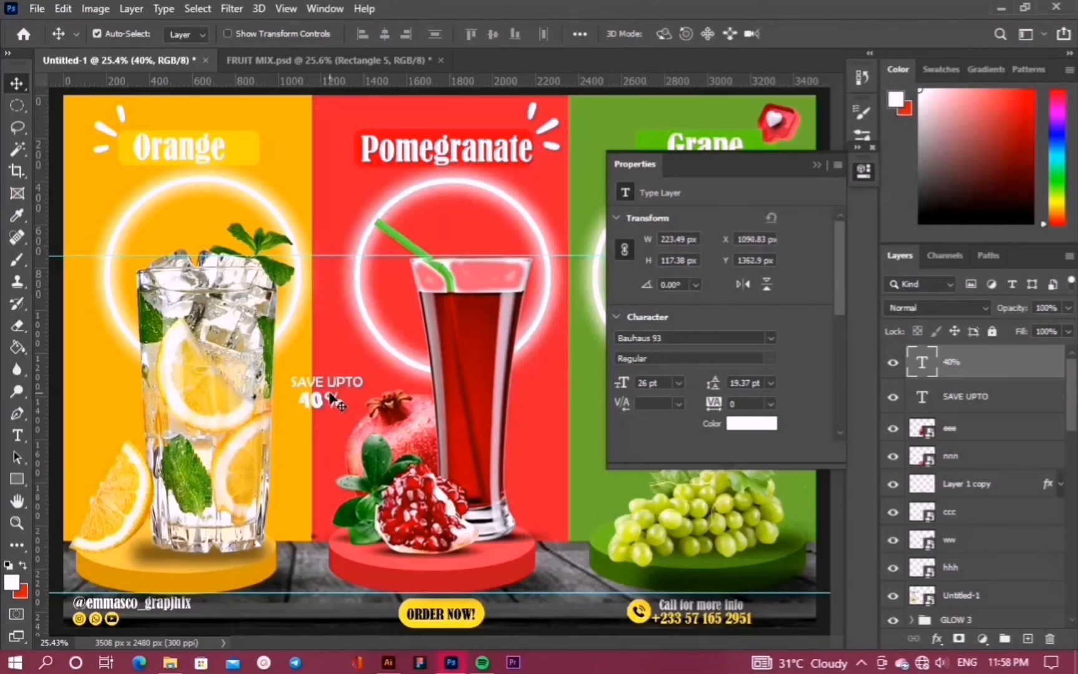
Nudge SAVE UPTO up and left to align it above the 40% line
click(950, 401)
key(shift+Up)
key(shift+Up)
key(shift+Left)
key(shift+Left)
key(shift+Left)
key(shift+Up)
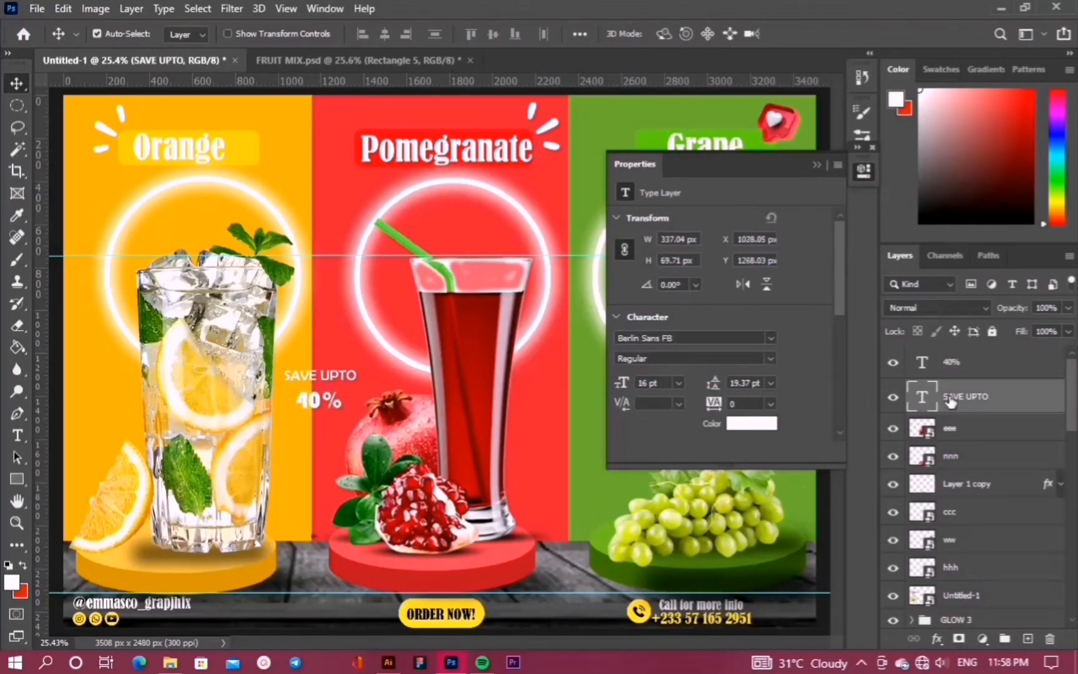
click(990, 370)
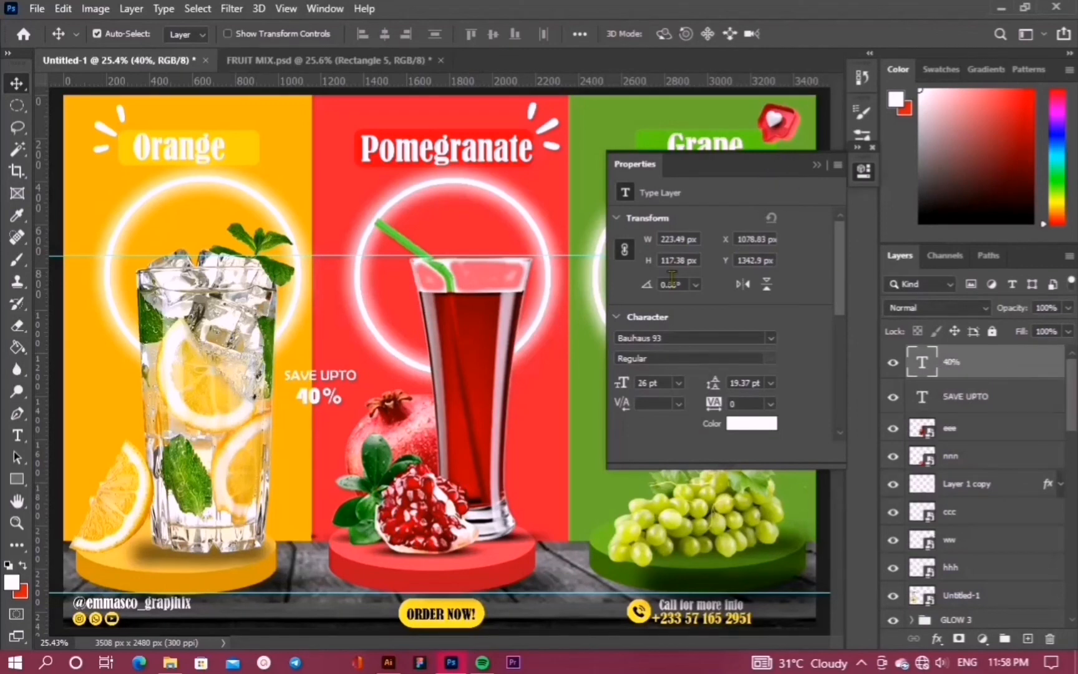
click(822, 172)
click(38, 8)
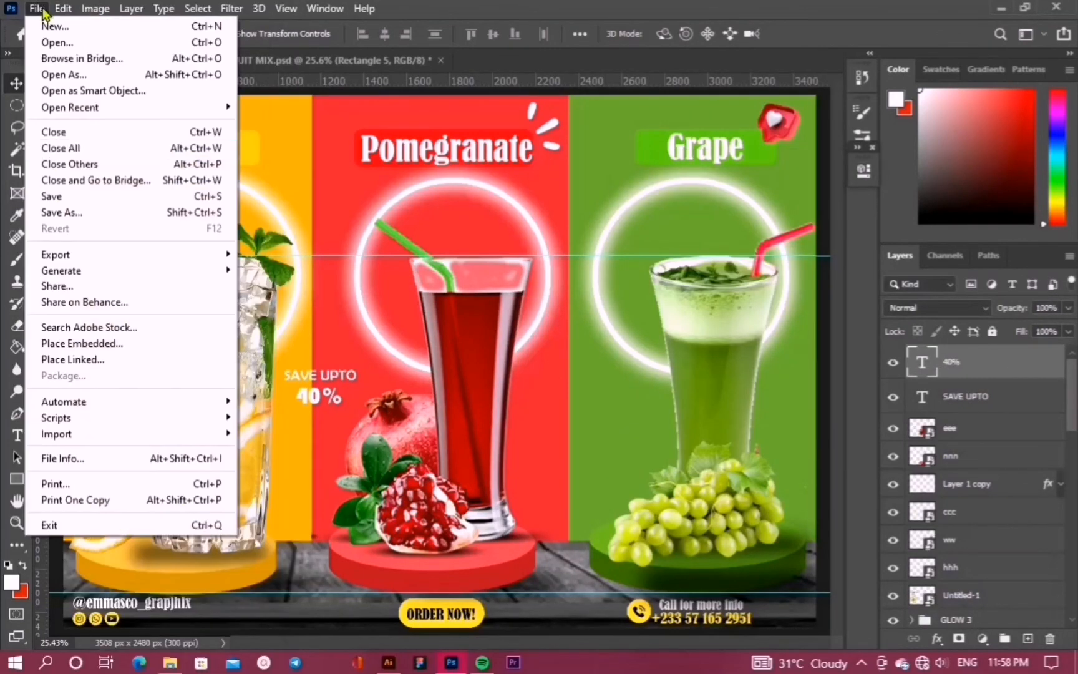
Place Embedded the red heart image and move its layer beneath SAVE UPTO
click(310, 347)
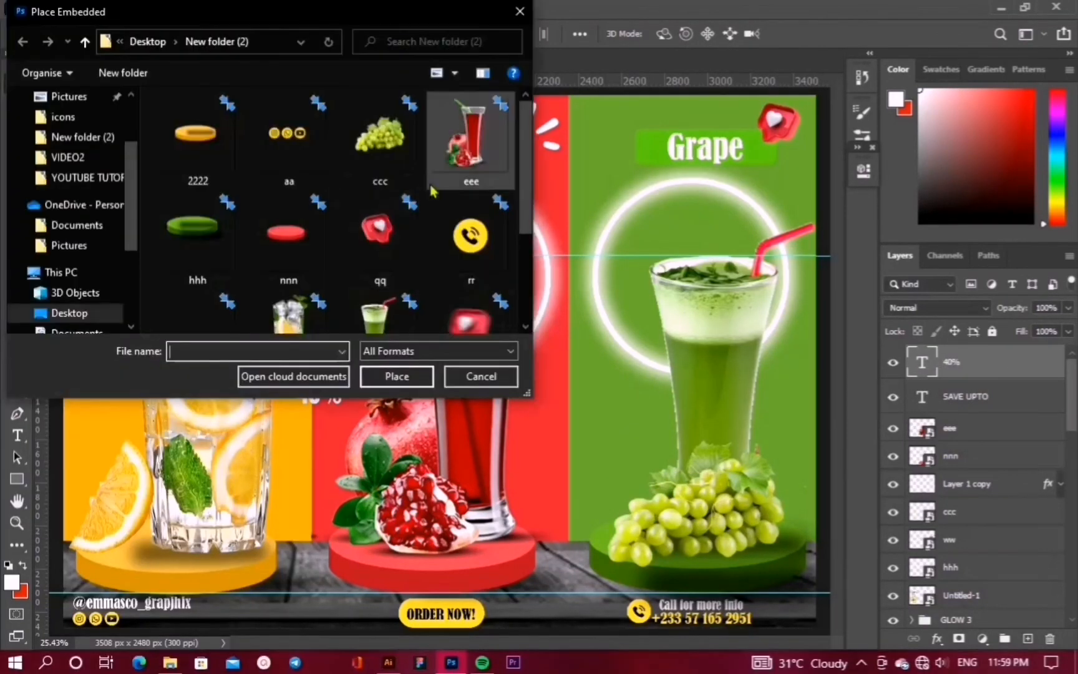
click(455, 309)
click(407, 376)
drag(700, 110, 344, 458)
drag(251, 548, 316, 358)
key(Return)
drag(1011, 360, 1012, 438)
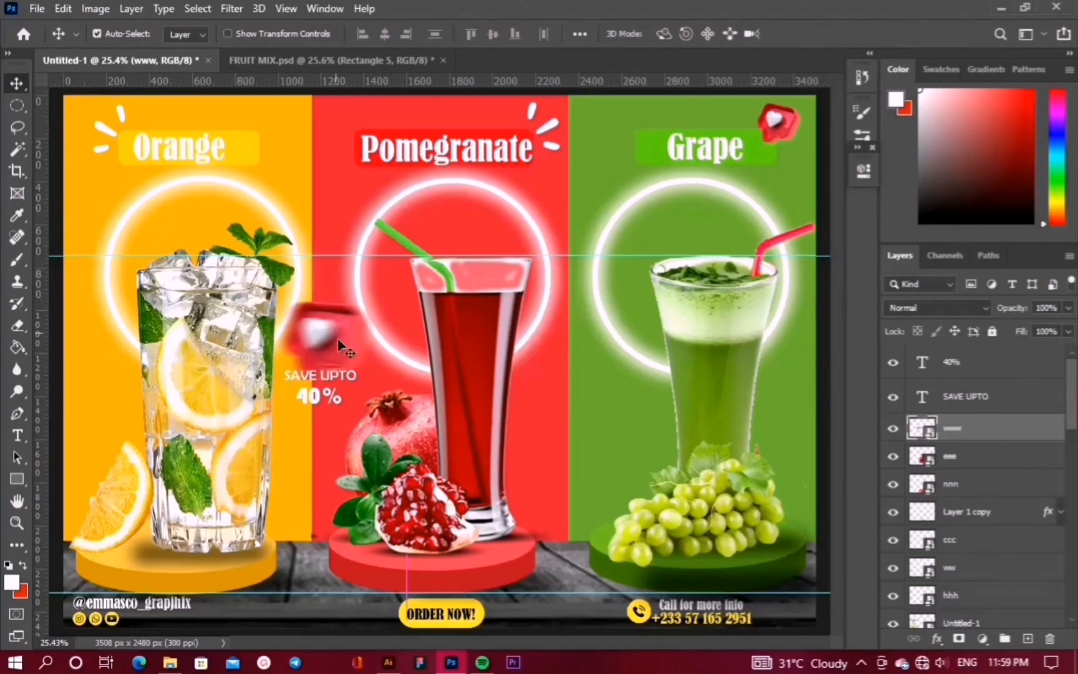
Scale the heart down to about 19% and position it beside SAVE UPTO
key(ctrl+t)
drag(409, 274, 353, 344)
key(Return)
mouse_move(290, 373)
mouse_down()
mouse_move(317, 335)
mouse_move(294, 373)
mouse_move(320, 370)
mouse_up()
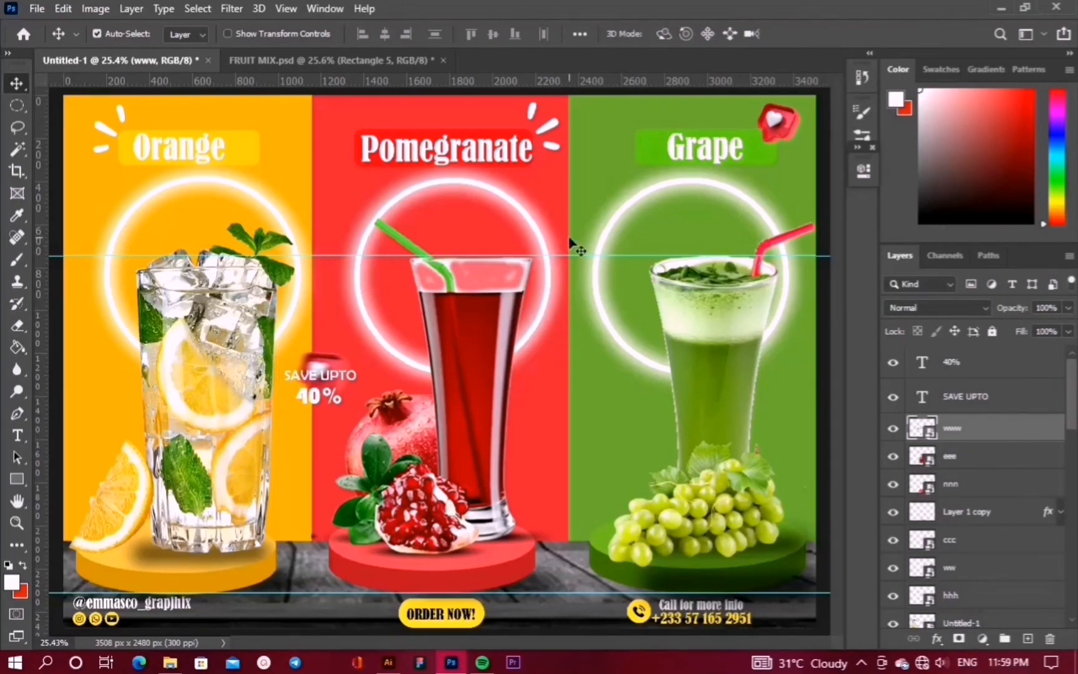
Shift a top horizontal guide and hide all guides to view the finished poster
scroll(520, 331, down, 1)
scroll(521, 335, up, 1)
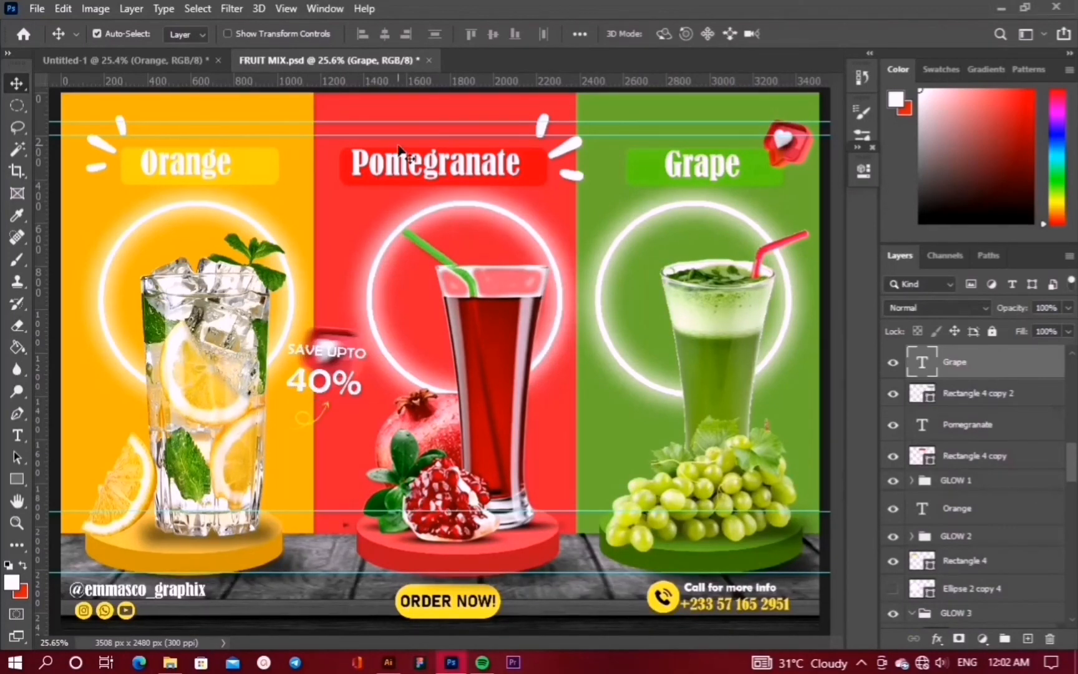
drag(394, 135, 408, 104)
key(ctrl+;)
key(z)
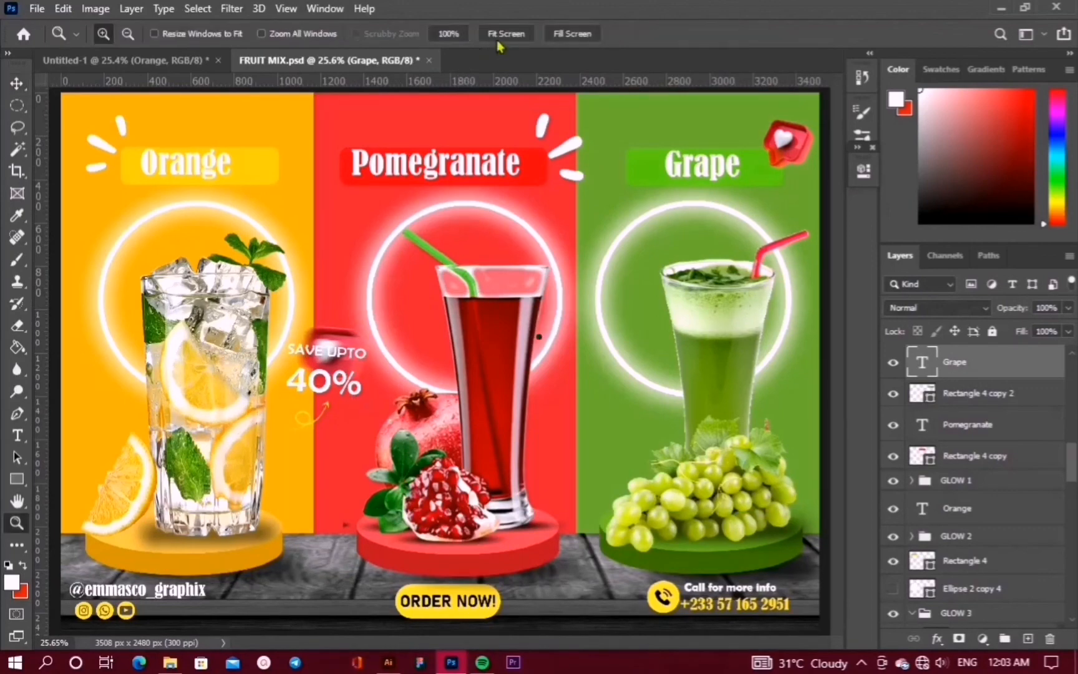